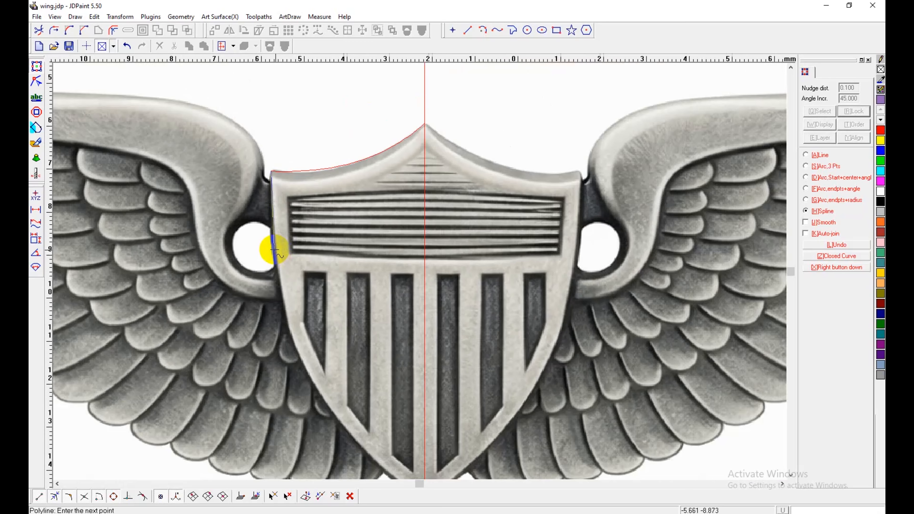
Step: Trace the shield's left side with a spline down to the bottom tip on the centre line and finish the half outline
left_click(274, 249)
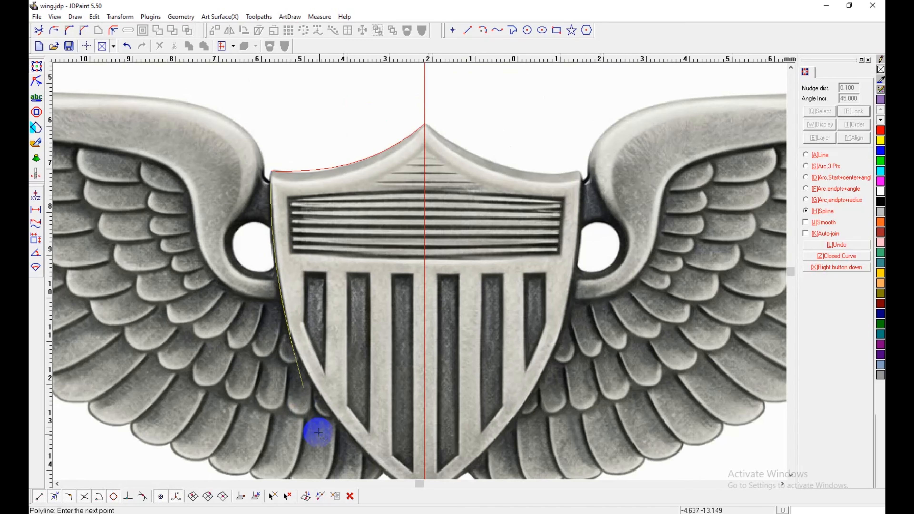
middle_click_drag(317, 431, 304, 335)
scroll(302, 310, "up", 3)
left_click(292, 260)
scroll(292, 259, "down", 3)
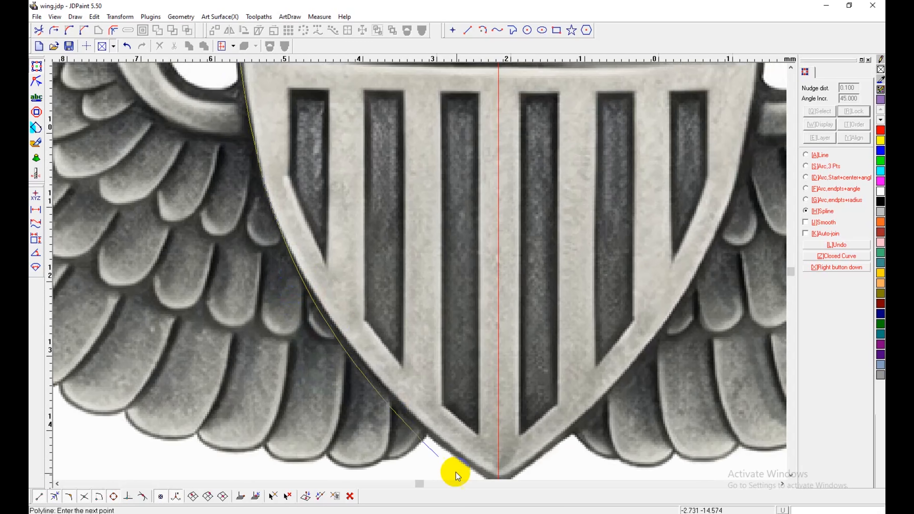
scroll(421, 376, "up", 3)
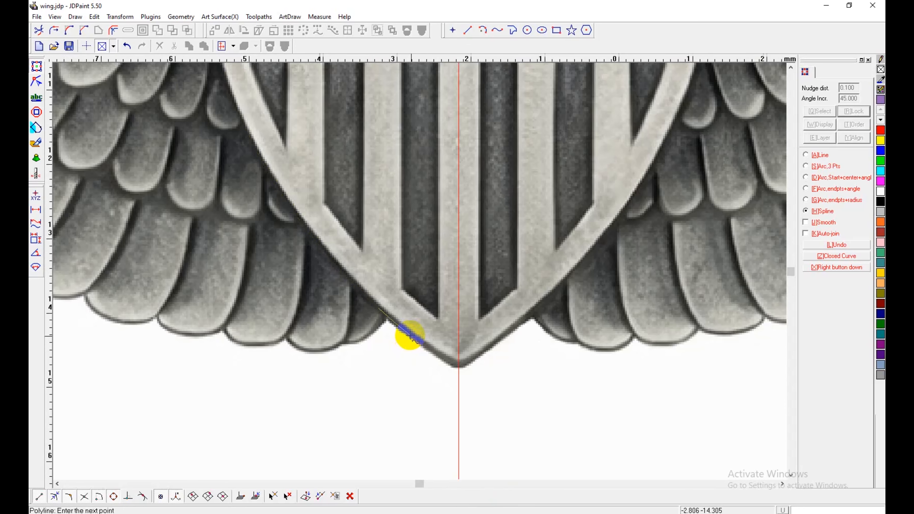
left_click(459, 368)
scroll(458, 368, "down", 3)
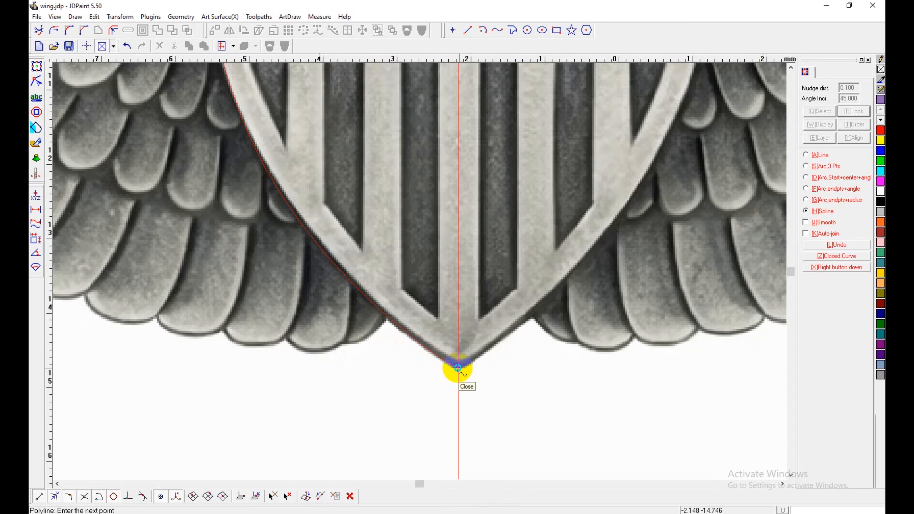
right_click(495, 333)
scroll(493, 313, "up", 2)
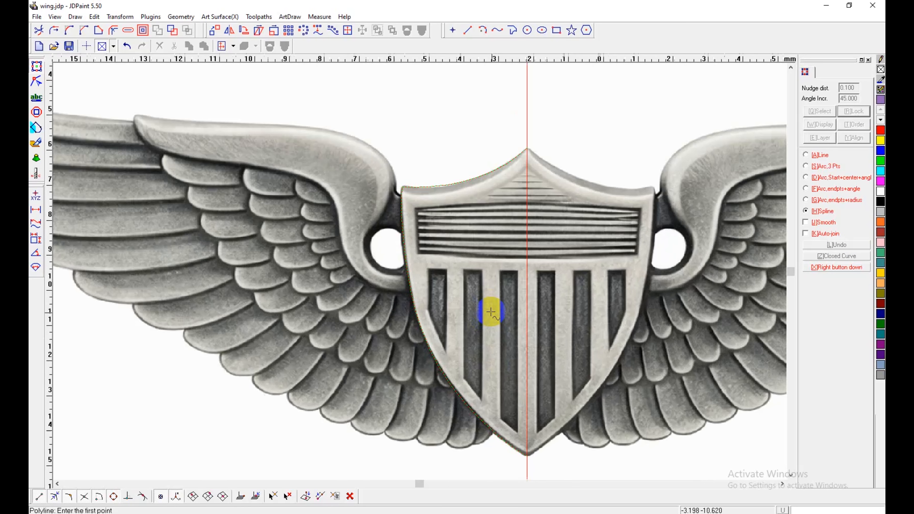
middle_click_drag(481, 292, 391, 284)
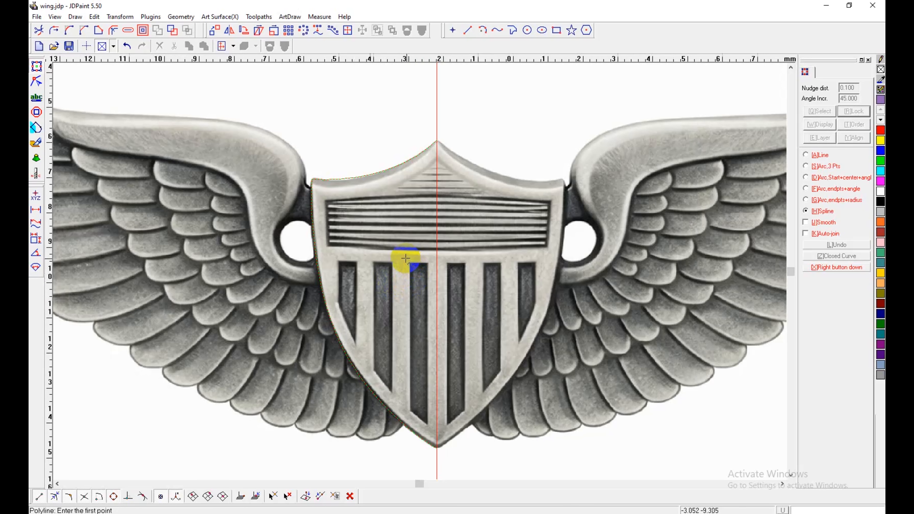
right_click(405, 258)
Step: Mirror a copy of the left half of the shield outline across the vertical centre line
scroll(383, 212, "up", 2)
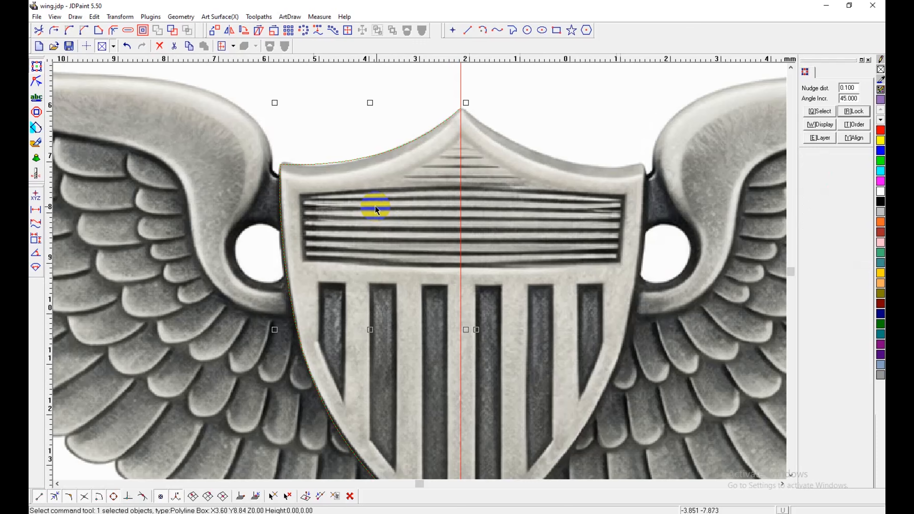
scroll(375, 206, "down", 2)
left_click(310, 213)
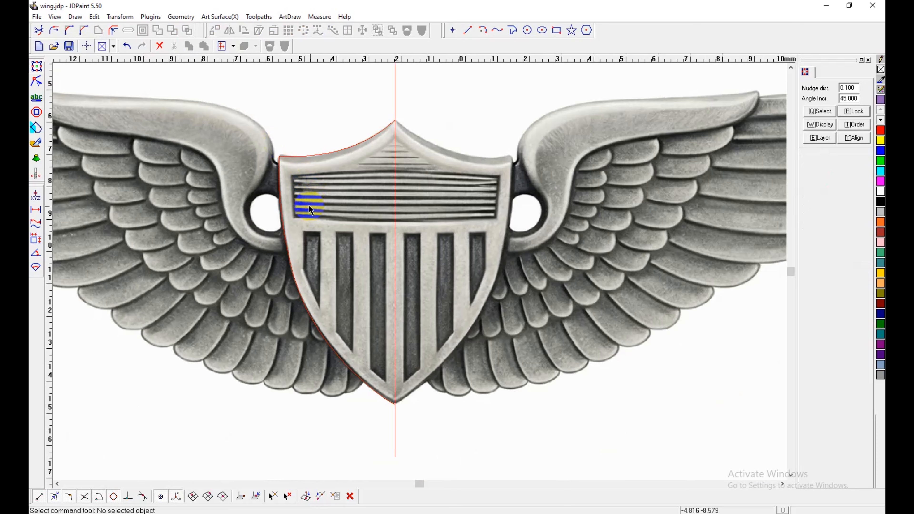
left_click(306, 156)
left_click(228, 31)
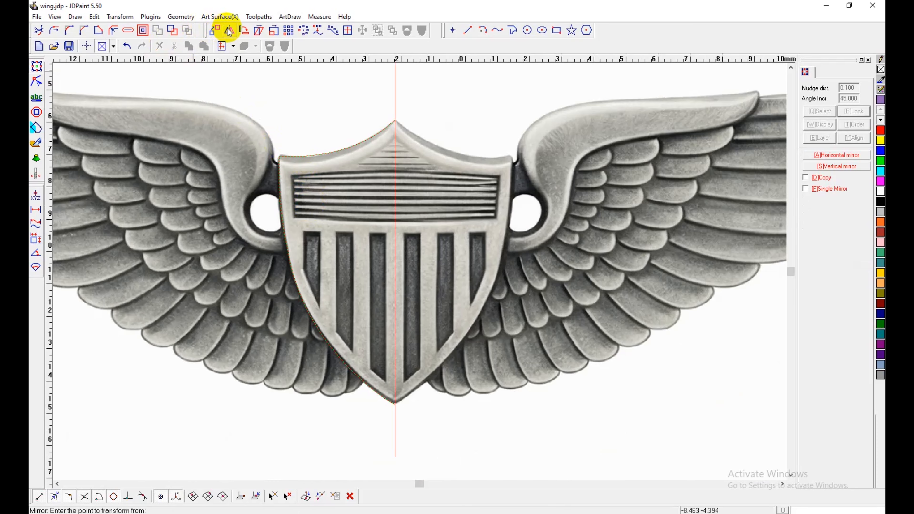
left_click(822, 178)
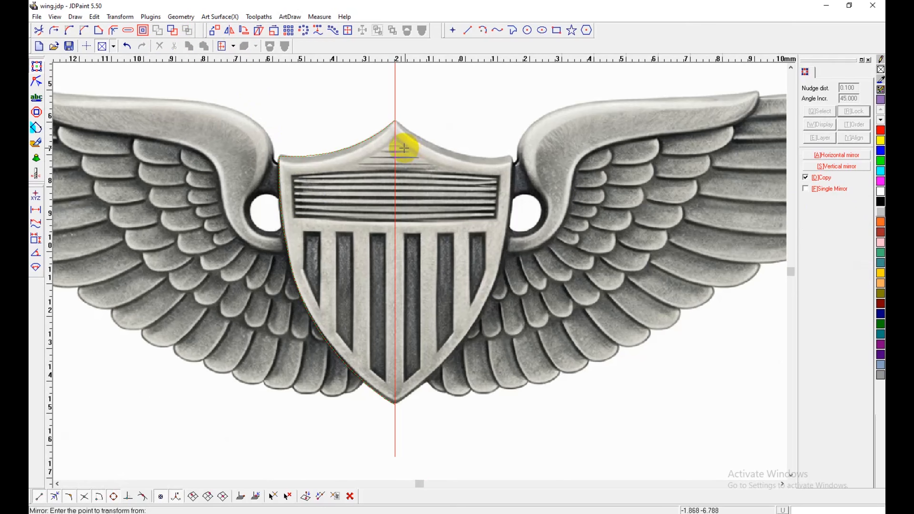
left_click(395, 147)
left_click(395, 249)
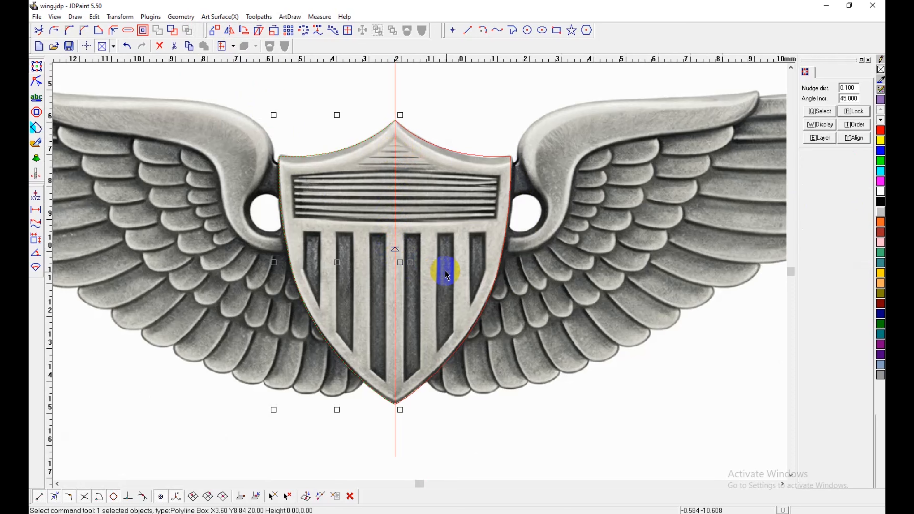
Step: Join the original and mirrored halves of the shield outline with the Auto-join option
left_click(446, 273)
key("alt+j")
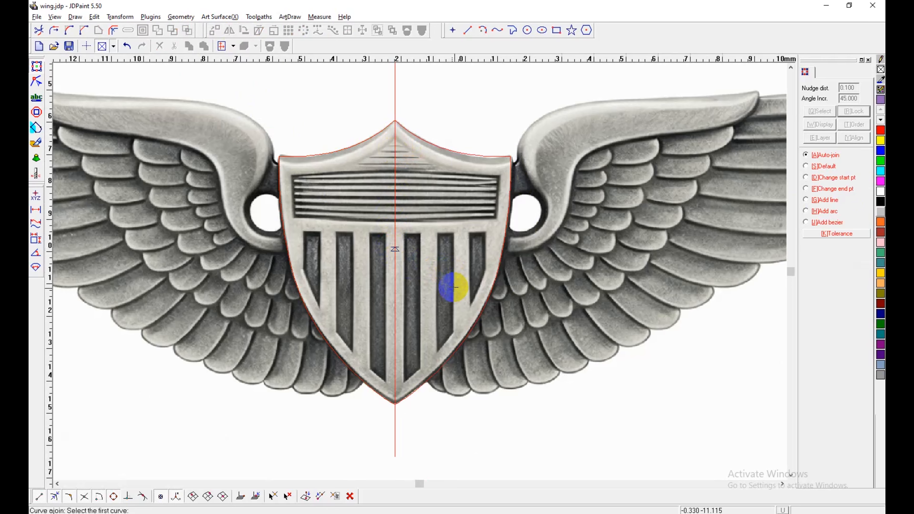
right_click(462, 329)
Step: Start a spline inside the shield's left edge and trace the left wing ridge's inner edge around the hole up to the notch
scroll(355, 206, "down", 1)
middle_click_drag(355, 224, 447, 222)
scroll(300, 195, "up", 1)
middle_click_drag(338, 207, 363, 265)
left_click(495, 31)
scroll(410, 301, "up", 3)
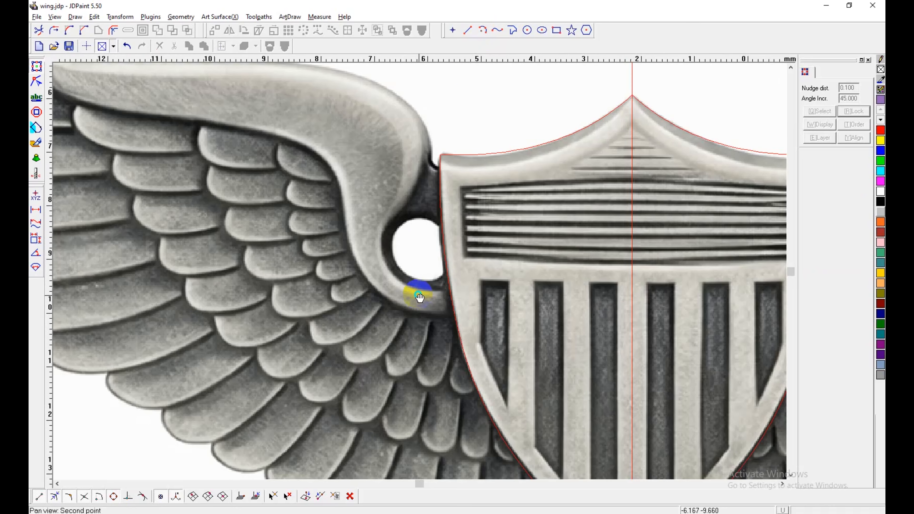
middle_click_drag(419, 292, 400, 266)
scroll(400, 265, "down", 5)
scroll(394, 288, "up", 2)
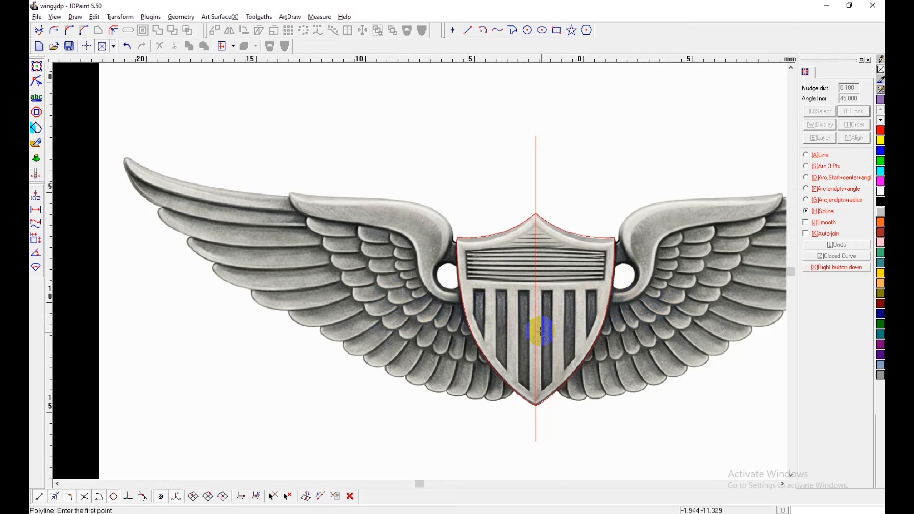
scroll(482, 313, "up", 2)
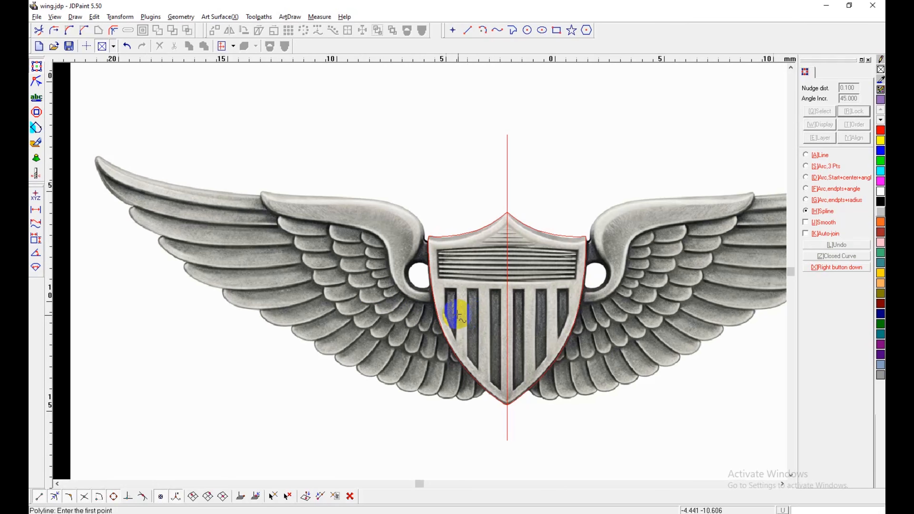
scroll(382, 286, "up", 2)
scroll(414, 324, "up", 1)
scroll(479, 366, "up", 2)
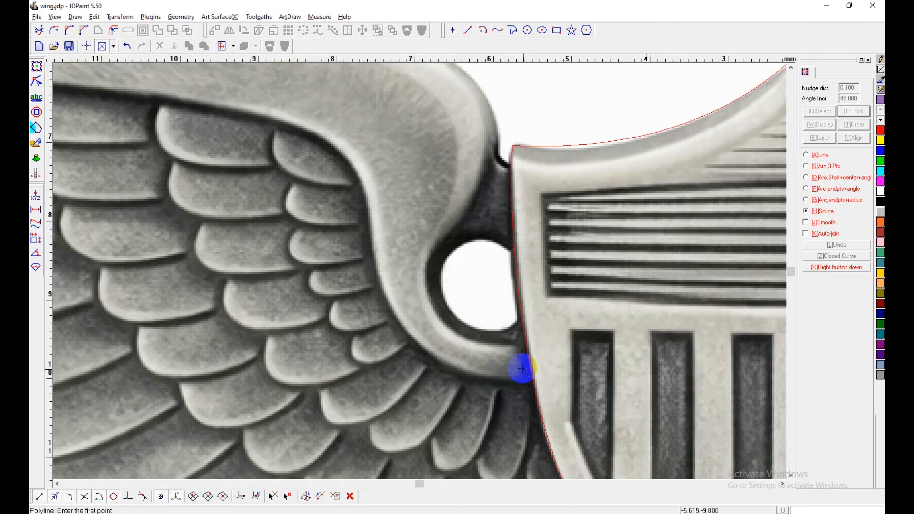
left_click(543, 341)
left_click(504, 345)
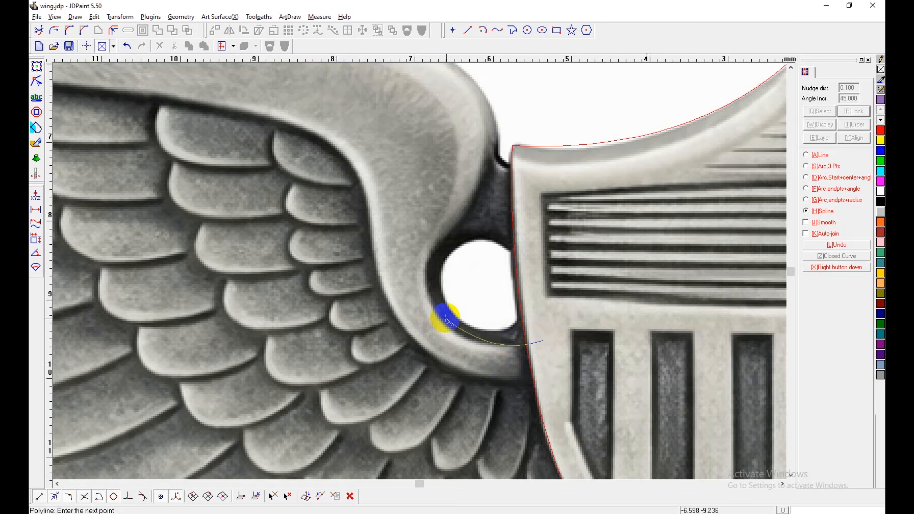
left_click(446, 318)
left_click(433, 261)
left_click(463, 227)
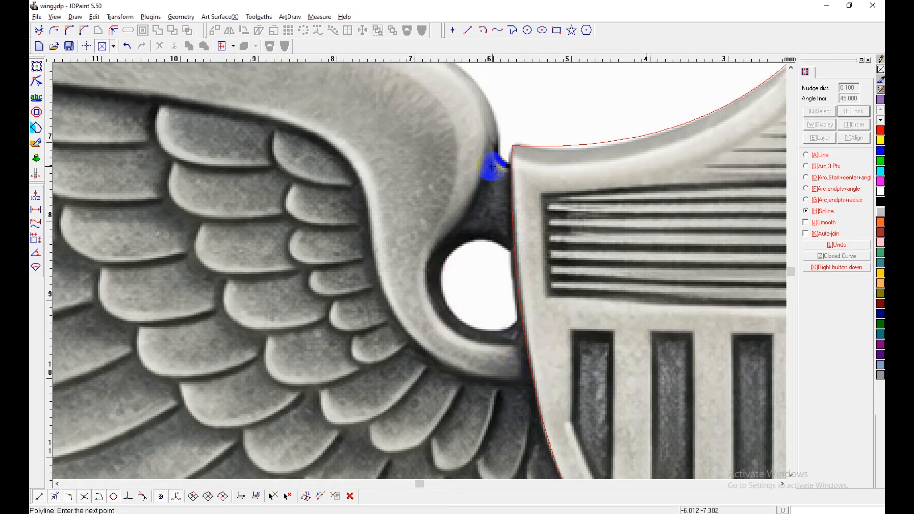
left_click(493, 158)
Step: Continue the spline along the upper edge of the left wing's top ridge to its outer tip
middle_click_drag(481, 112, 670, 289)
left_click(663, 252)
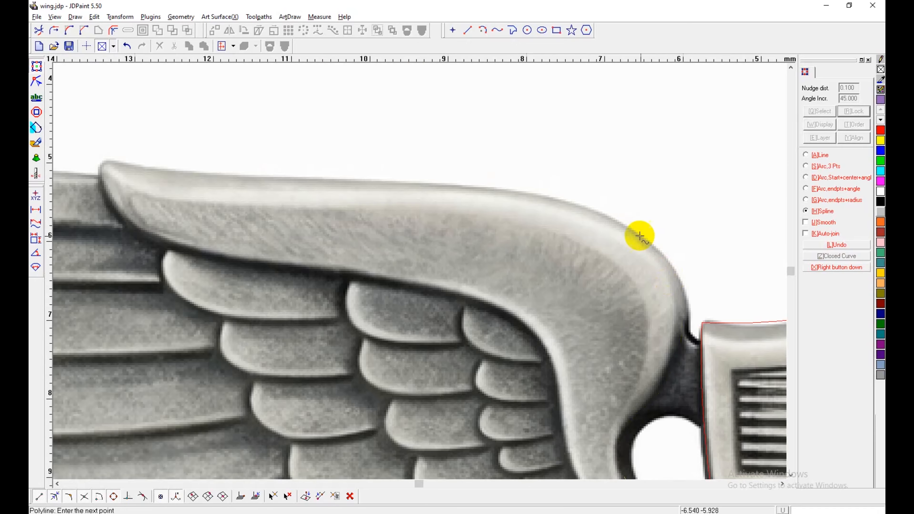
left_click(511, 190)
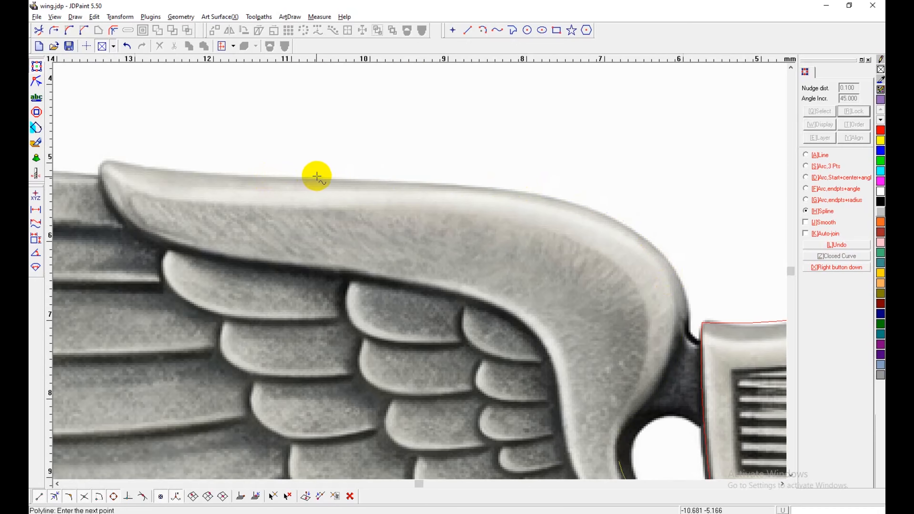
left_click(328, 179)
left_click(188, 171)
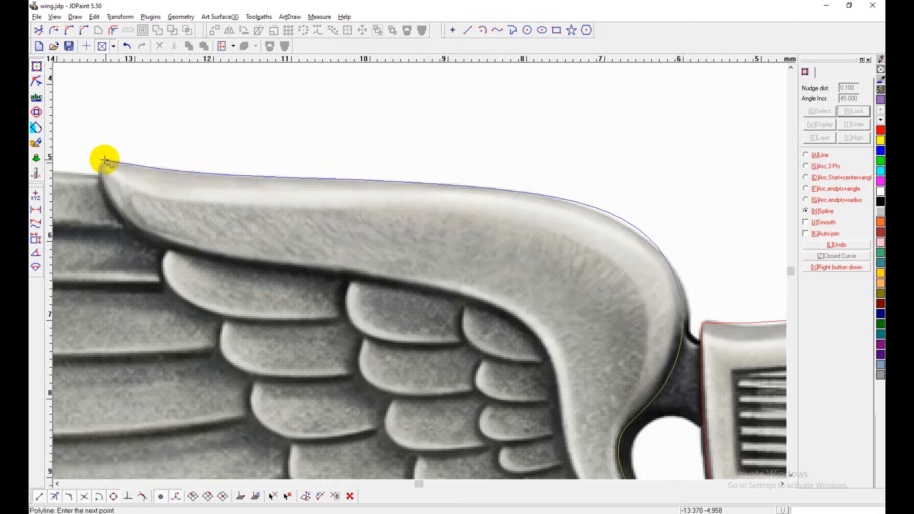
left_click(110, 160)
Step: Trace around the ridge's outer tip and back along its lower edge above the small feathers
scroll(98, 171, "up", 2)
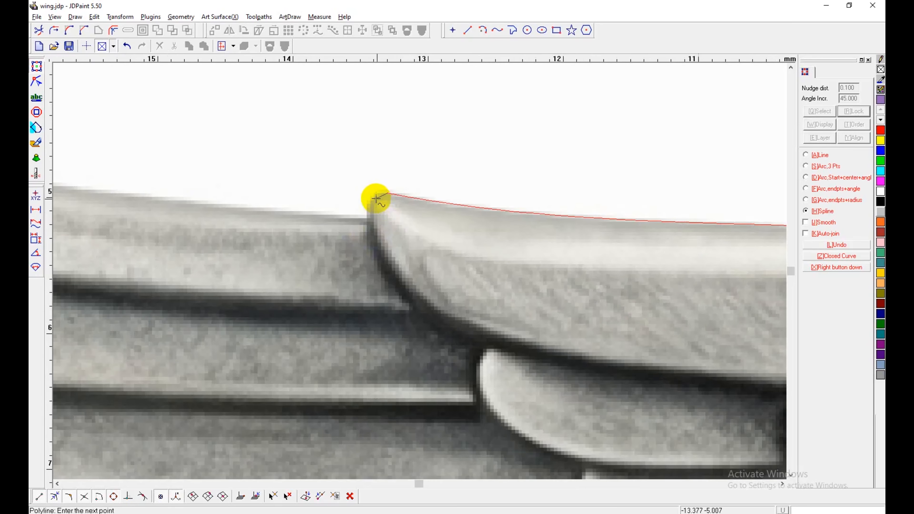
left_click(374, 241)
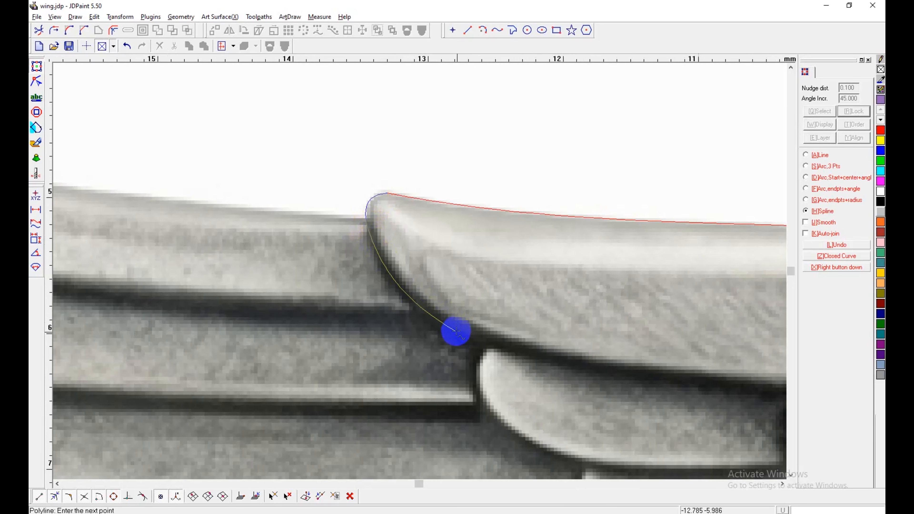
middle_click_drag(632, 372, 376, 276)
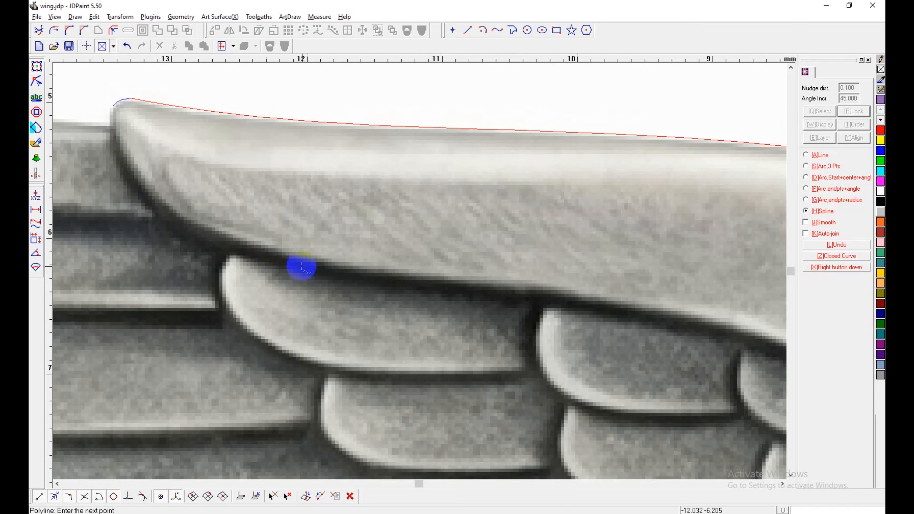
left_click(645, 302)
middle_click_drag(645, 302, 418, 259)
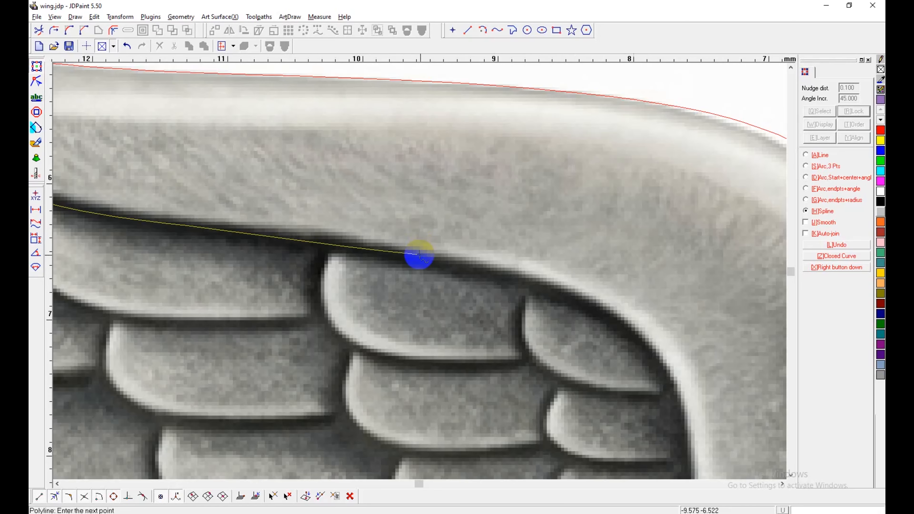
left_click(618, 324)
middle_click_drag(618, 324, 452, 174)
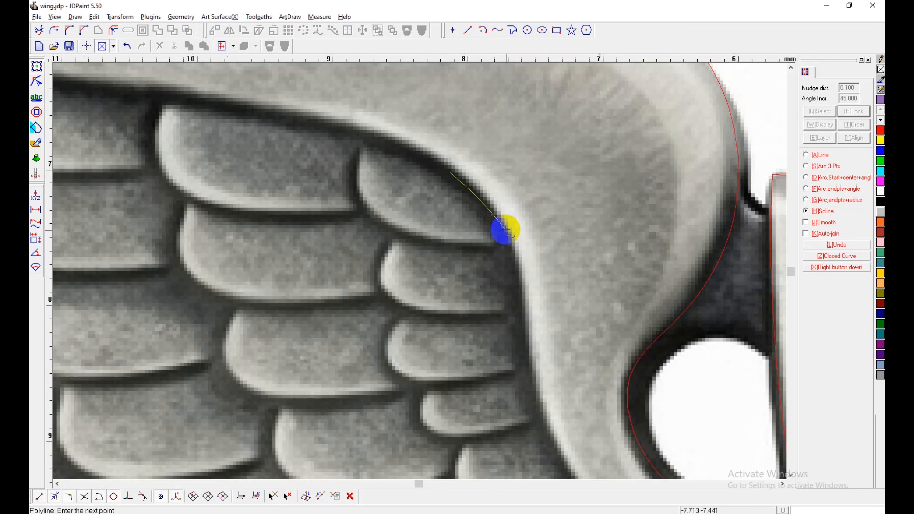
left_click(502, 222)
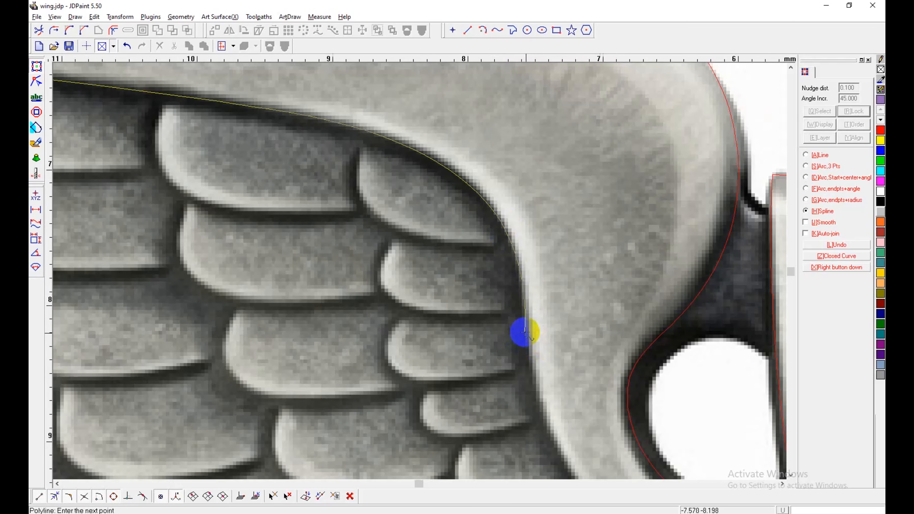
Step: Trace the ridge's lower curve below the hole into the shield and close the contour at its start point
middle_click_drag(520, 330, 400, 225)
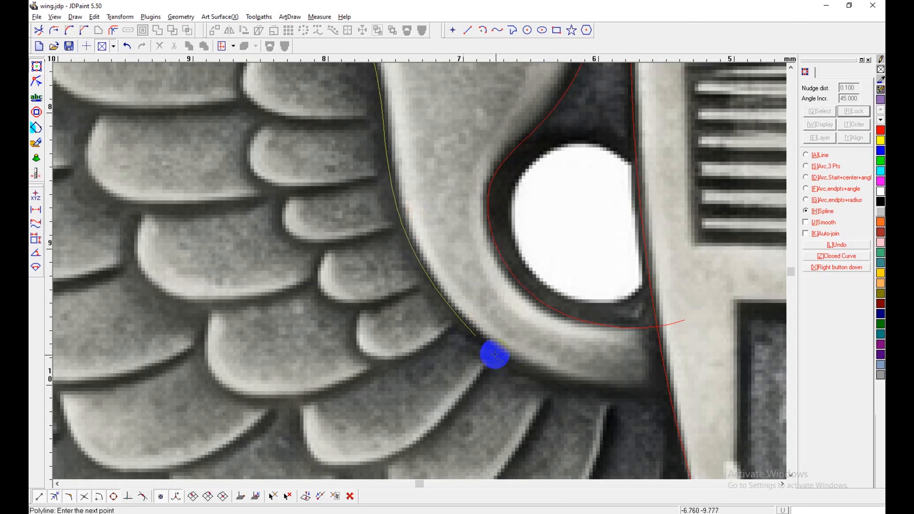
left_click(692, 407)
left_click(661, 388)
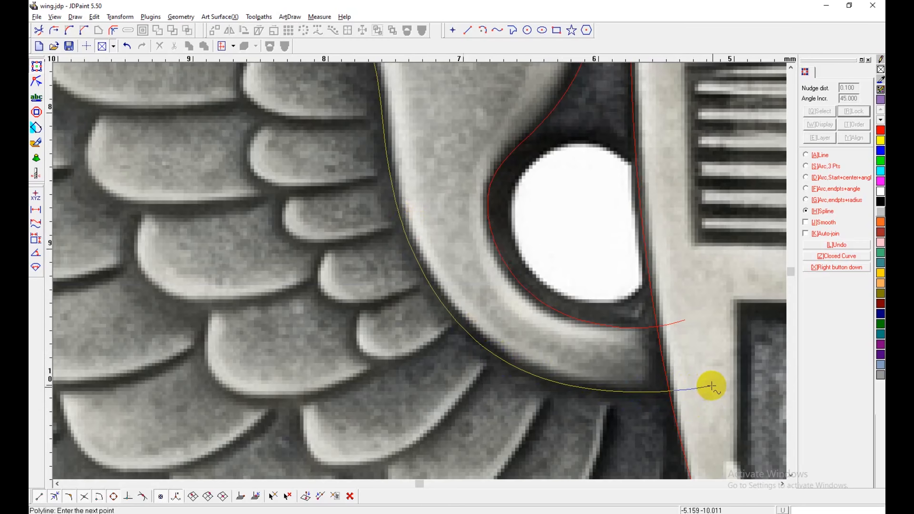
left_click(711, 386)
right_click(711, 386)
left_click(686, 321)
right_click(697, 326)
Step: Trace the upper edge of the dark connecting piece from inside the shield through the notch into the left wing ridge
scroll(560, 290, "down", 3)
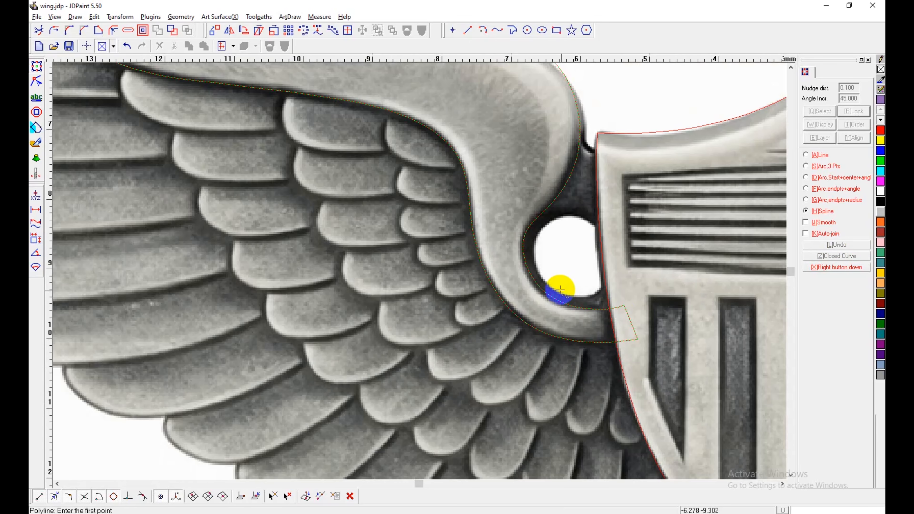
middle_click_drag(551, 258, 518, 314)
scroll(598, 187, "up", 2)
left_click(573, 222)
left_click(533, 210)
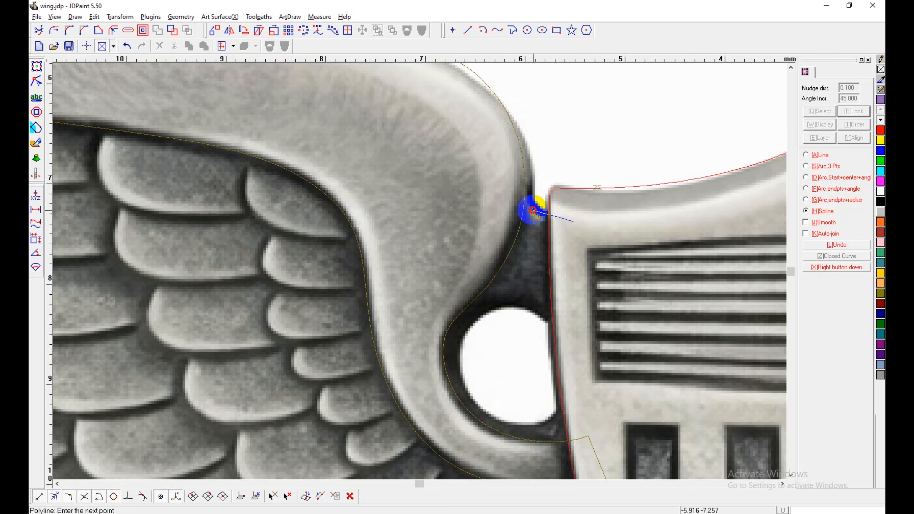
left_click(495, 167)
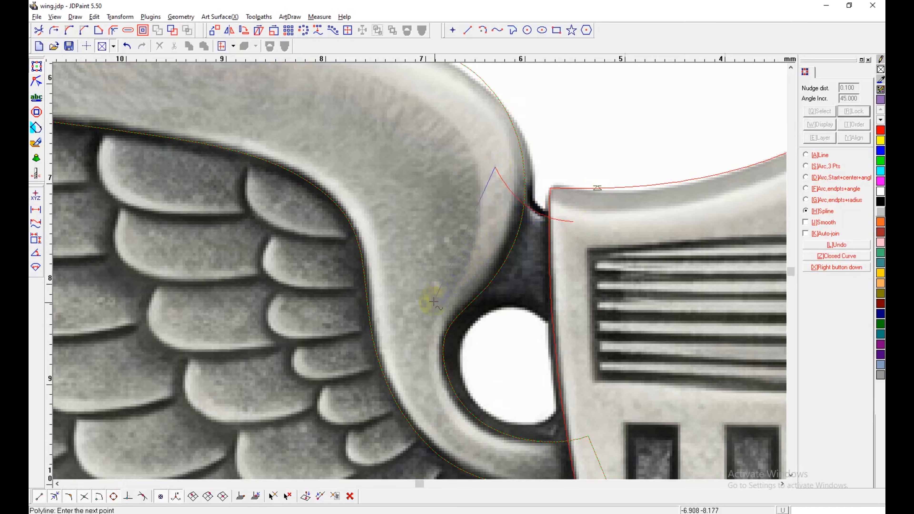
Step: Trace the connecting piece's lower edge along the top of the hole into the shield and close its contour
left_click(433, 356)
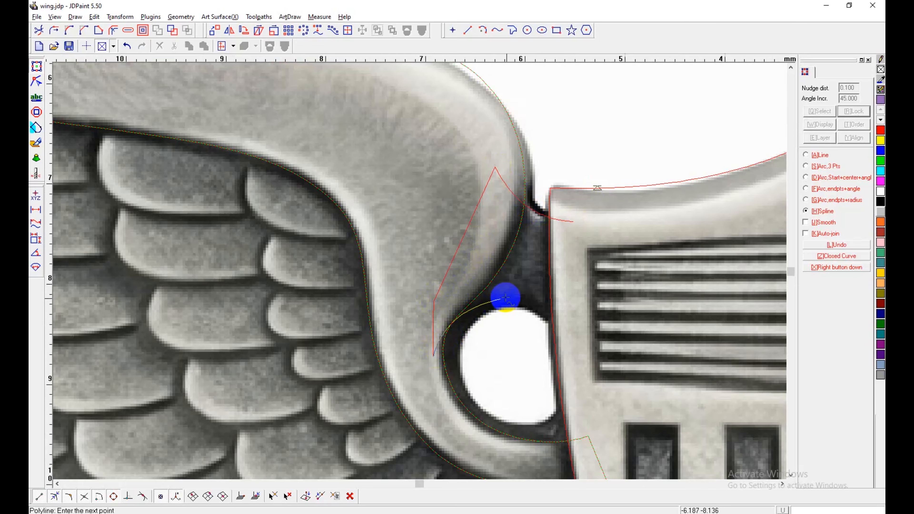
left_click(568, 333)
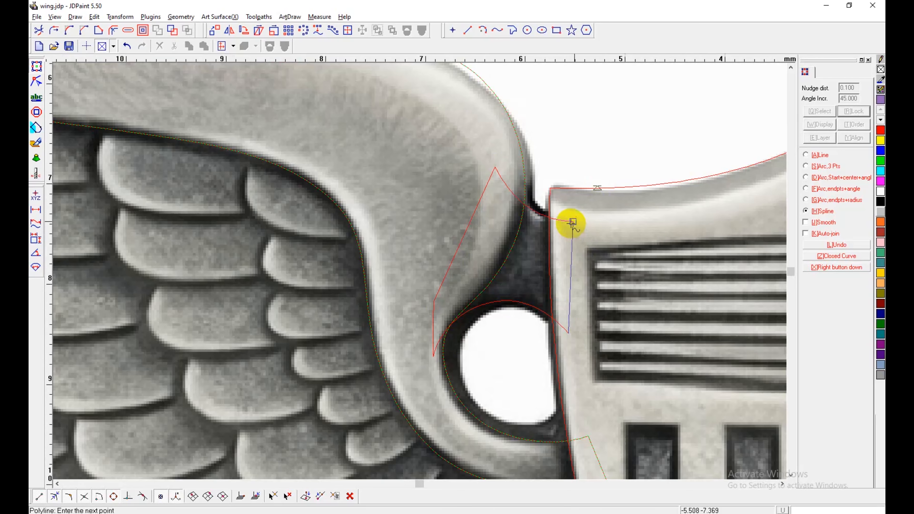
left_click(571, 223)
right_click(636, 302)
scroll(626, 290, "down", 4)
middle_click_drag(503, 297, 500, 266)
right_click(500, 266)
scroll(454, 317, "up", 3)
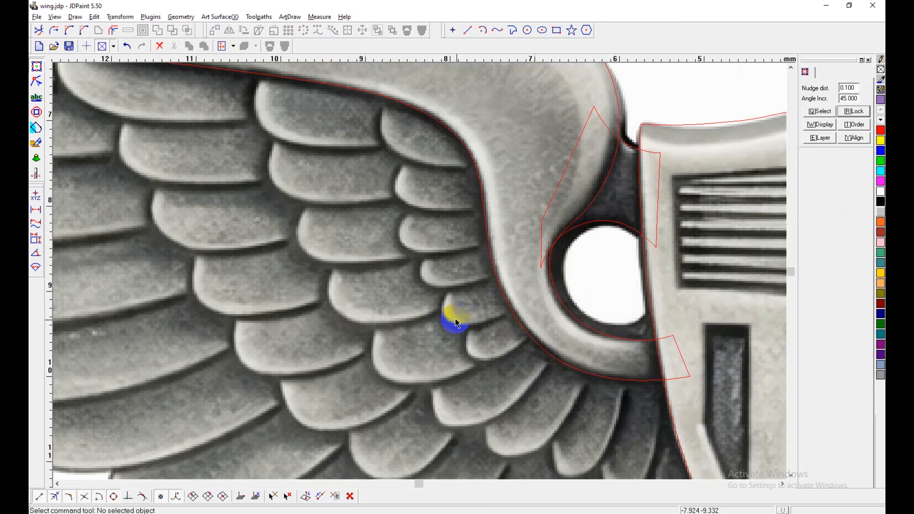
Step: Trace the top feather of the innermost column with a spline, from the ridge's lower edge around its rounded tip and back to the ridge
middle_click_drag(453, 296, 422, 339)
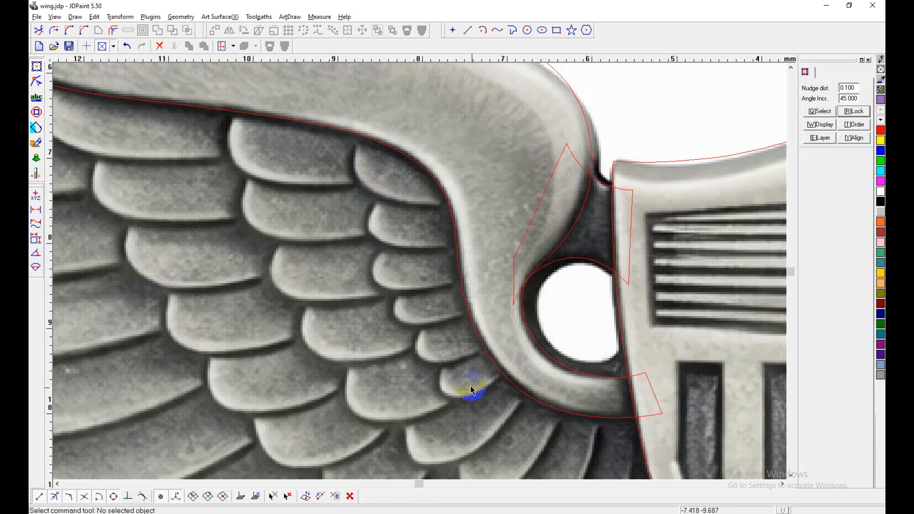
scroll(431, 345, "up", 1)
scroll(367, 220, "up", 5)
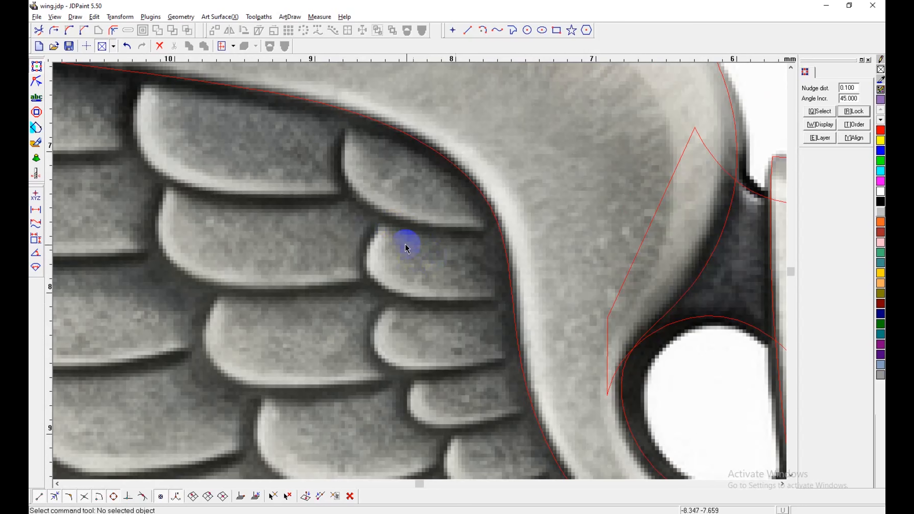
scroll(420, 167, "down", 1)
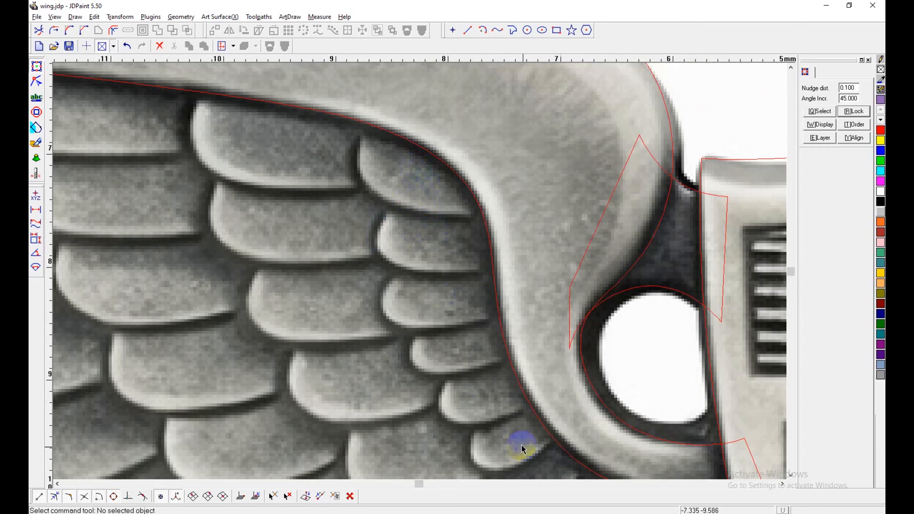
middle_click_drag(524, 450, 486, 318)
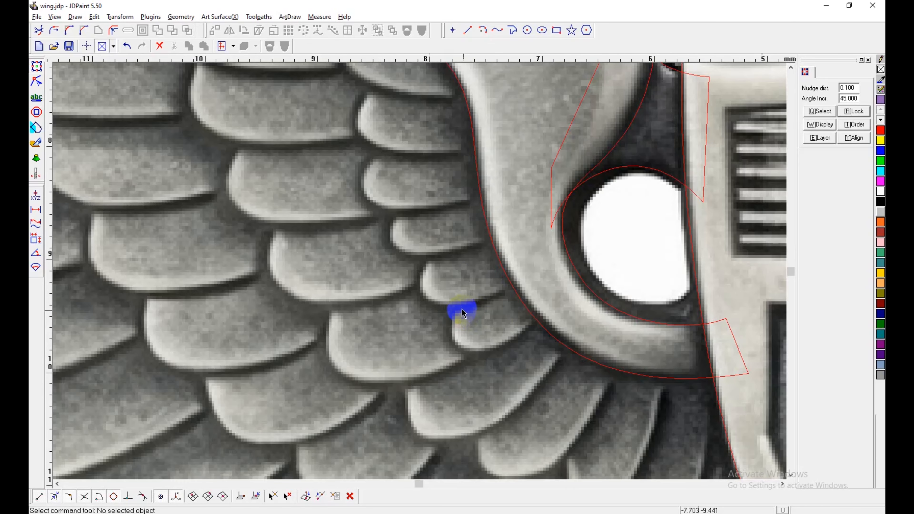
middle_click_drag(436, 173, 453, 305)
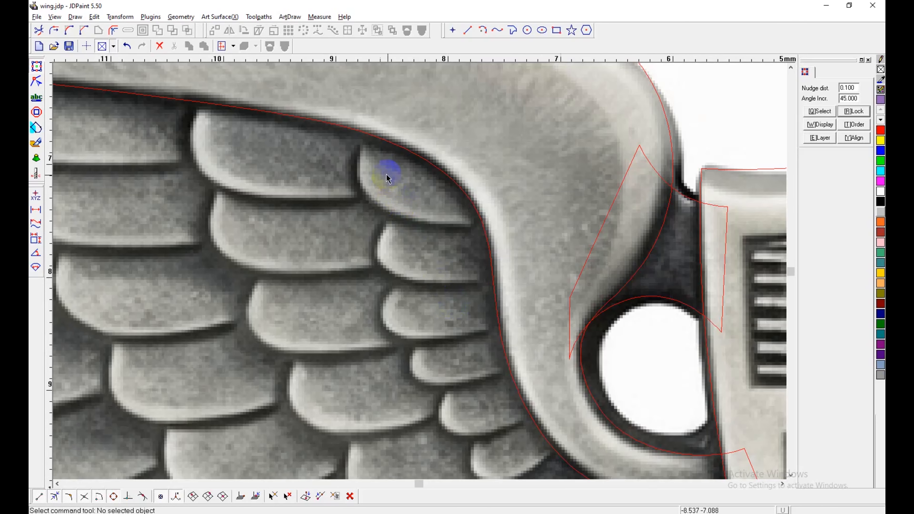
middle_click_drag(379, 177, 390, 258)
left_click(512, 31)
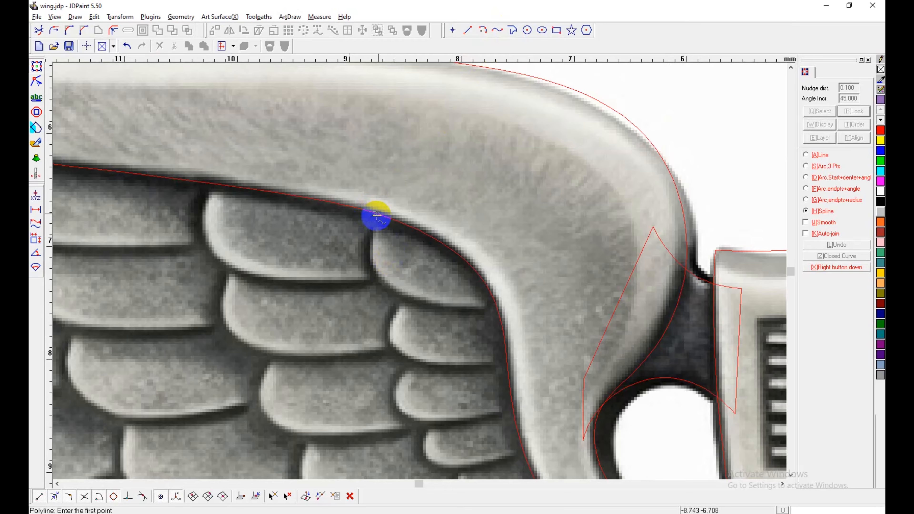
left_click(376, 215)
left_click(370, 246)
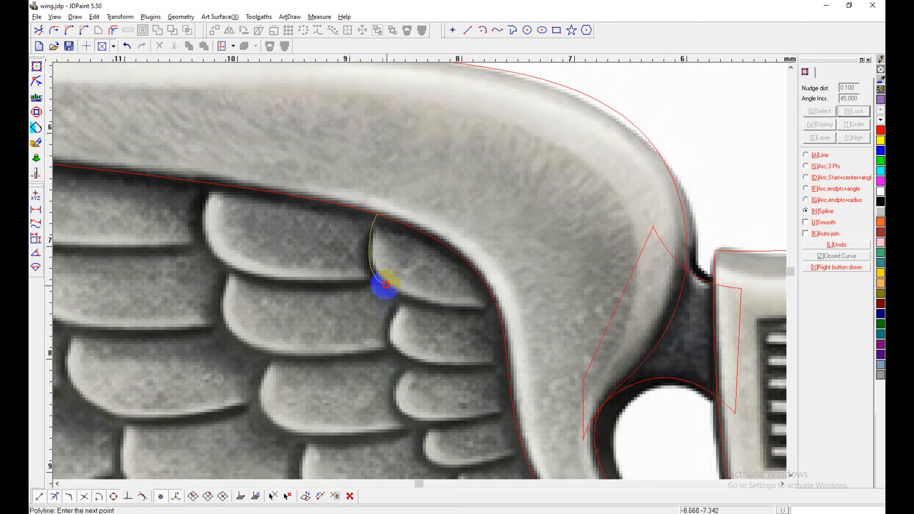
left_click(386, 285)
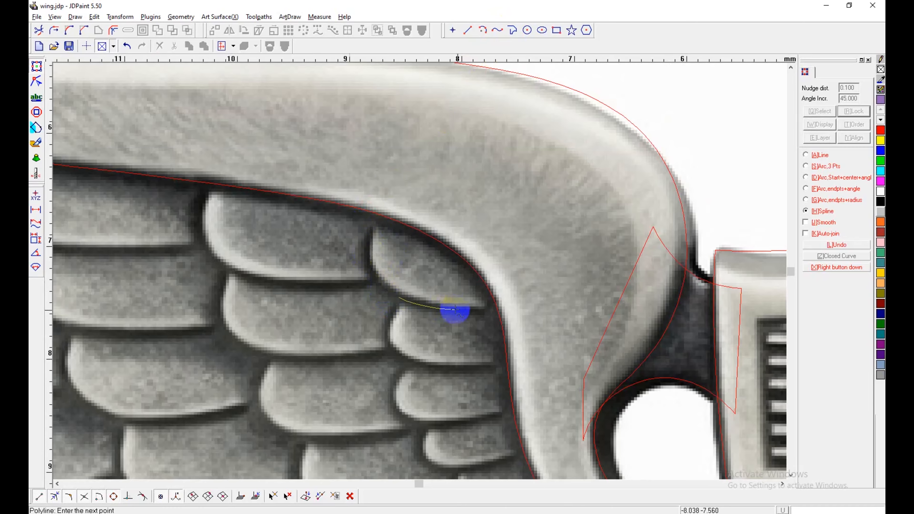
left_click(497, 309)
Step: Trace the second feather of the innermost column from the first feather's lower edge around its tip to the ridge
left_click(388, 324)
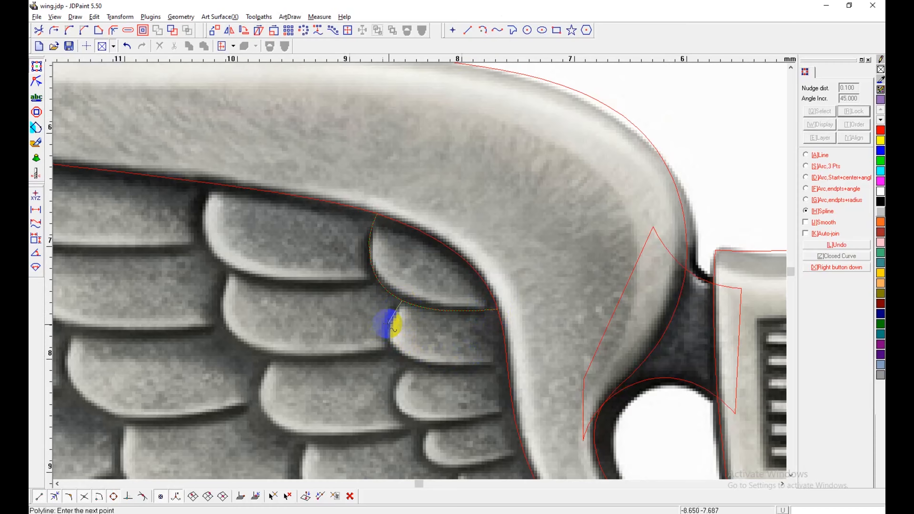
left_click(411, 360)
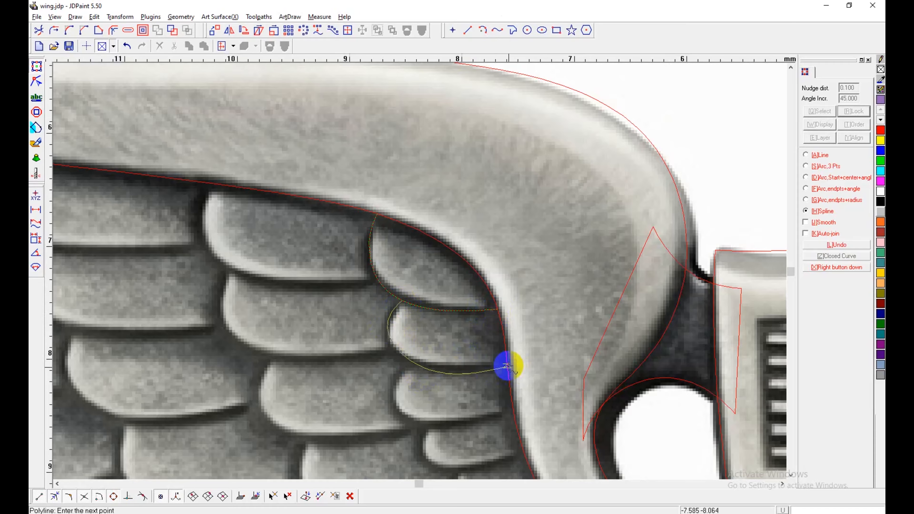
left_click(508, 363)
right_click(502, 404)
middle_click_drag(441, 413, 449, 285)
right_click(477, 280)
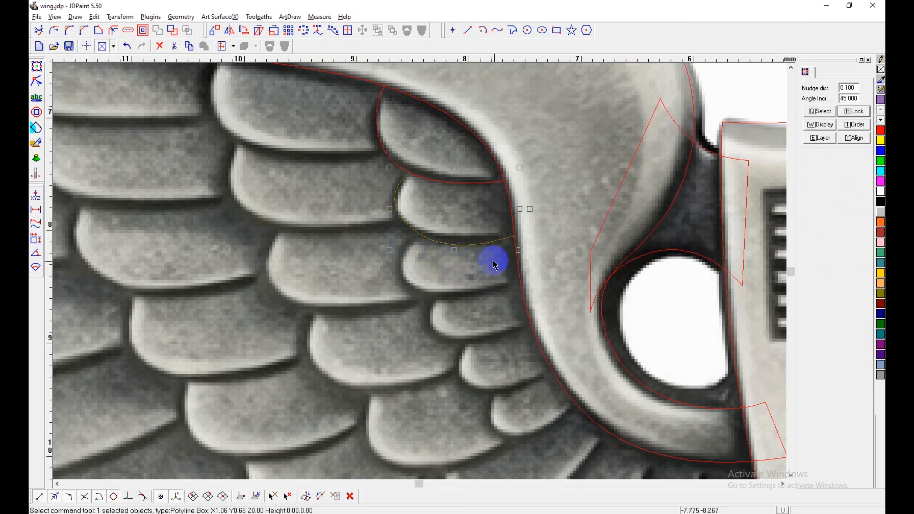
Step: Refine the second feather's curve by moving its end node slightly down along the ridge and deleting the node at its lower bend
left_click(36, 82)
left_click(516, 236)
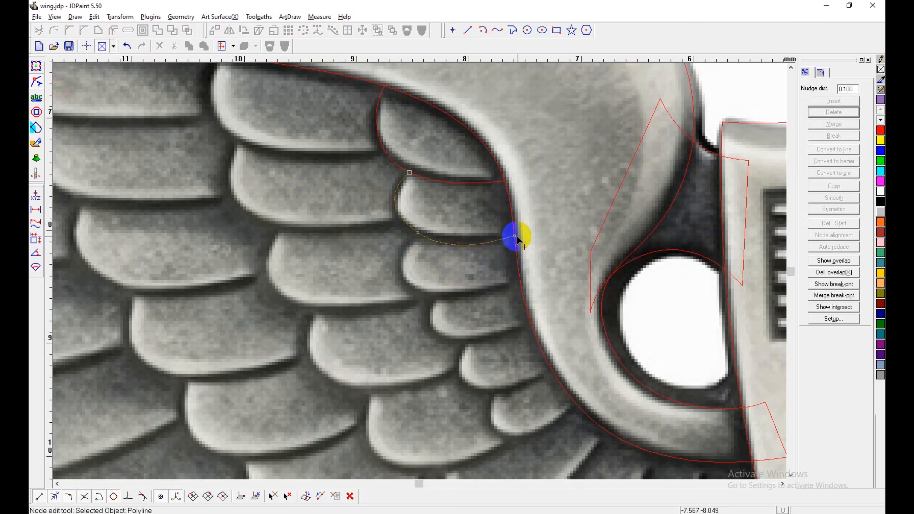
left_click_drag(515, 236, 514, 244)
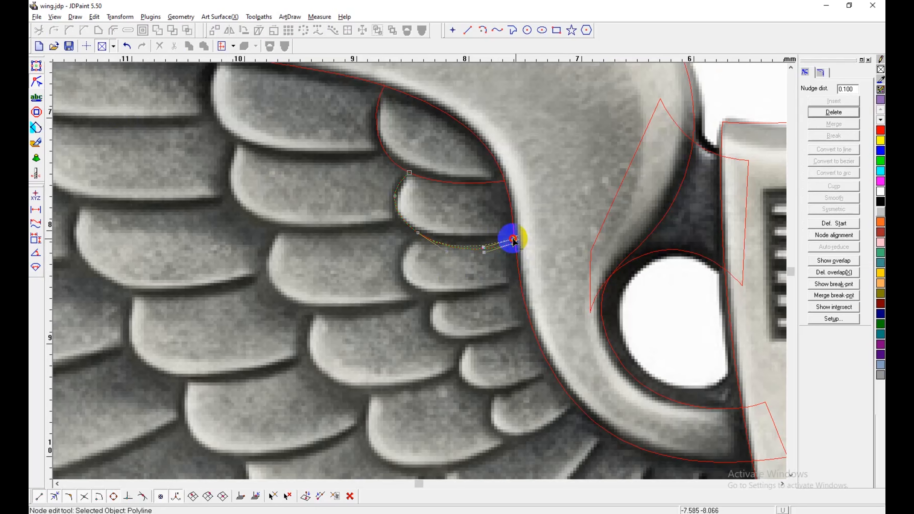
left_click(445, 248)
left_click(419, 233)
key("Delete")
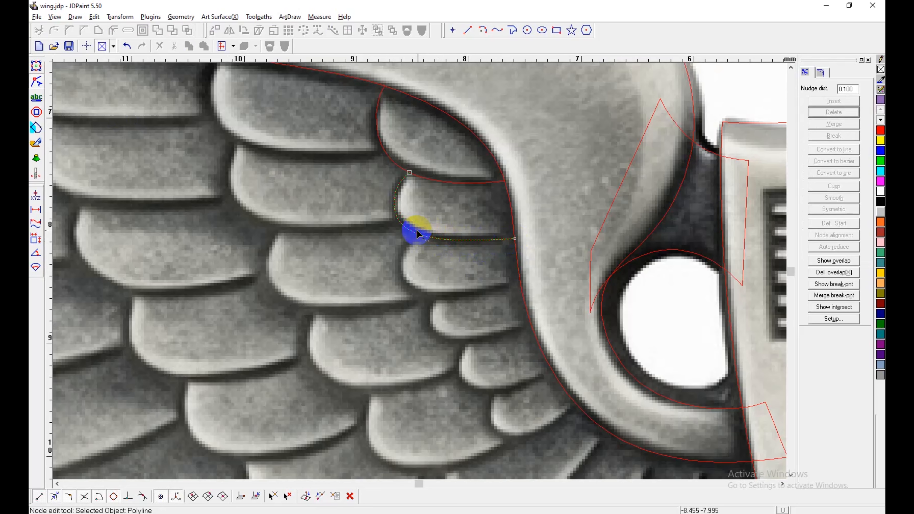
scroll(430, 240, "up", 1)
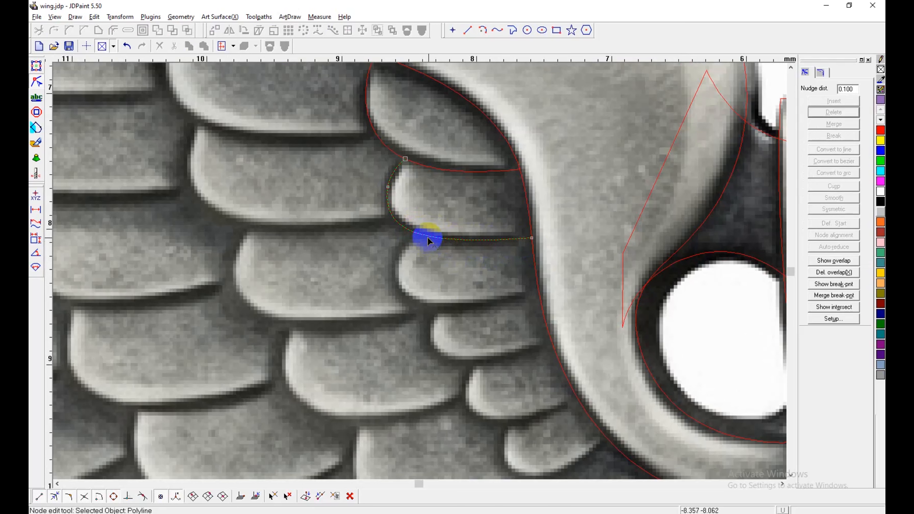
left_click(36, 66)
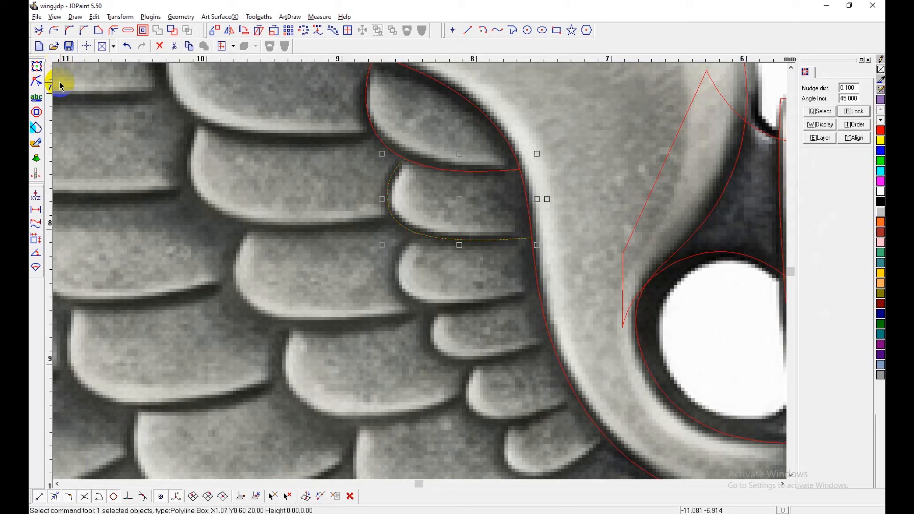
Step: Trace the third feather of the innermost column with a spline from the second feather's lower edge around its tip to the ridge
left_click(514, 29)
left_click(418, 233)
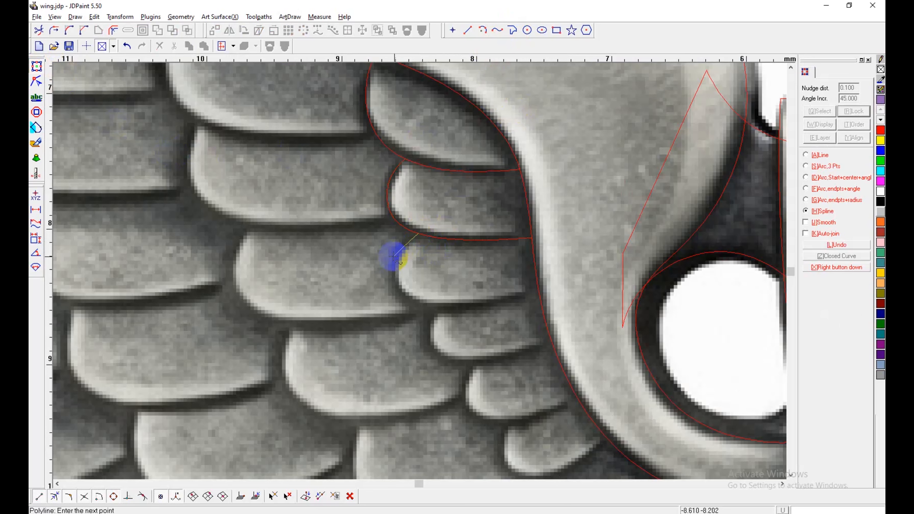
left_click(392, 259)
left_click(408, 300)
left_click(538, 287)
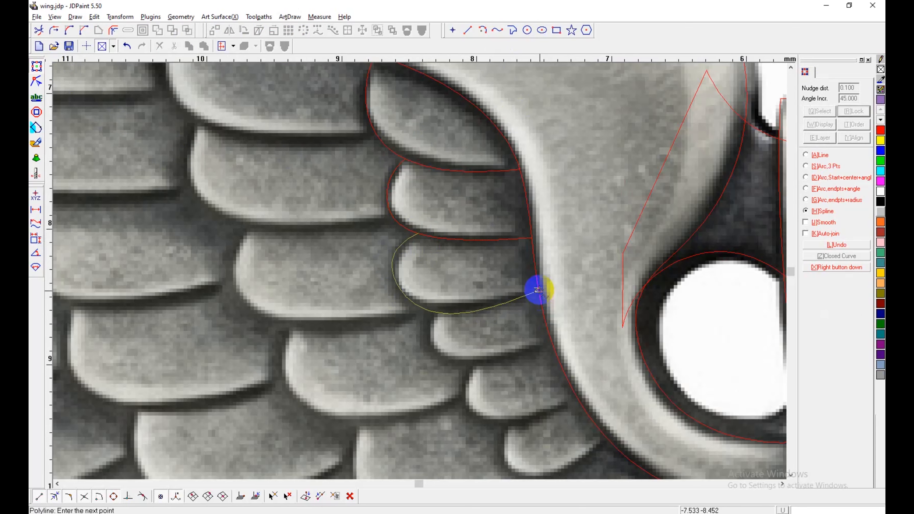
right_click(538, 290)
Step: Trace the fourth feather of the innermost column from the third feather's outline around its tip to the ridge
left_click(435, 312)
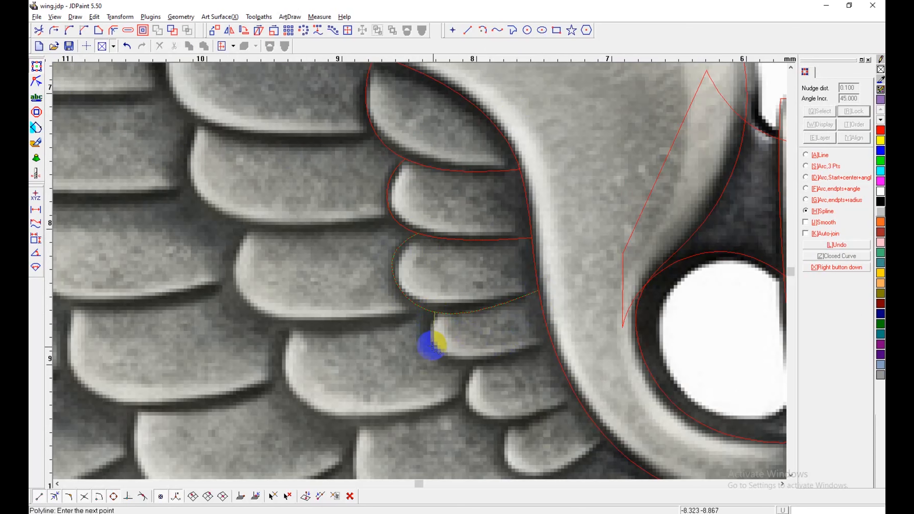
left_click(430, 328)
left_click(447, 358)
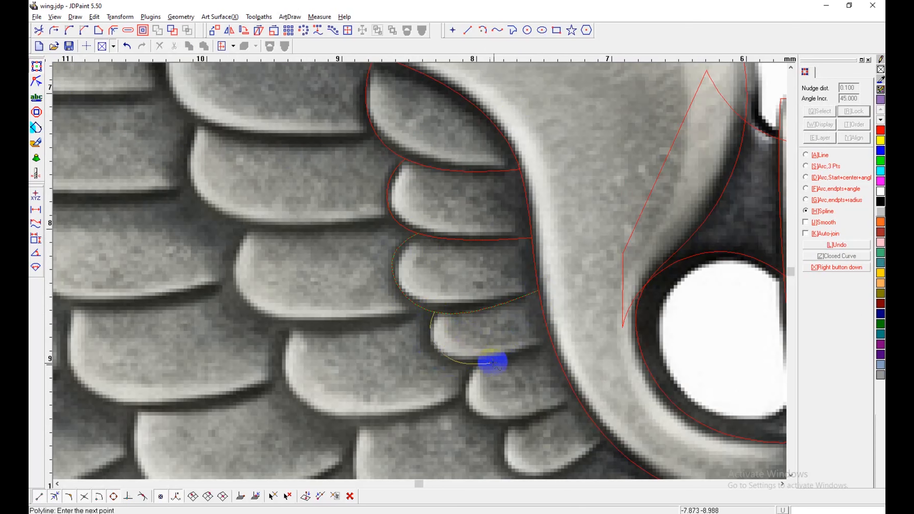
left_click(553, 345)
right_click(553, 345)
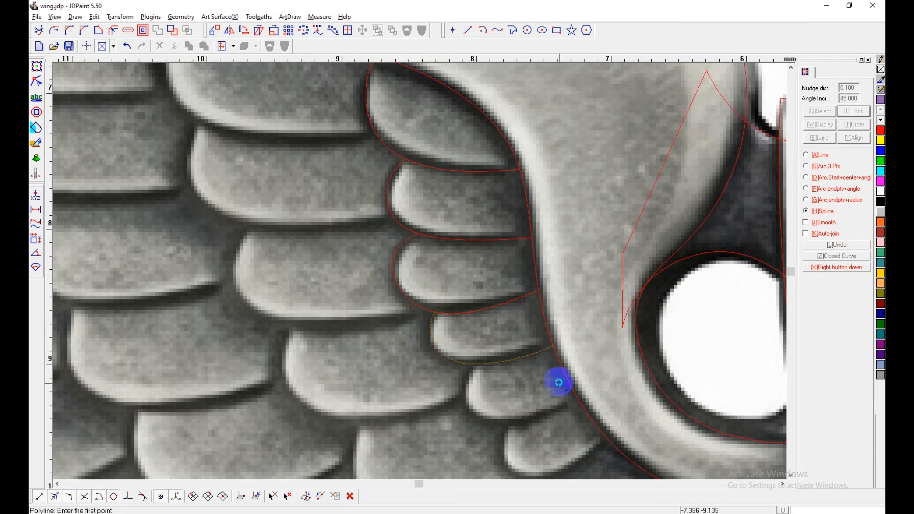
Step: Trace the fifth feather of the innermost column from the fourth feather's lower edge around its tip to the ridge
middle_click_drag(504, 408, 460, 255)
scroll(459, 255, "up", 2)
left_click(435, 187)
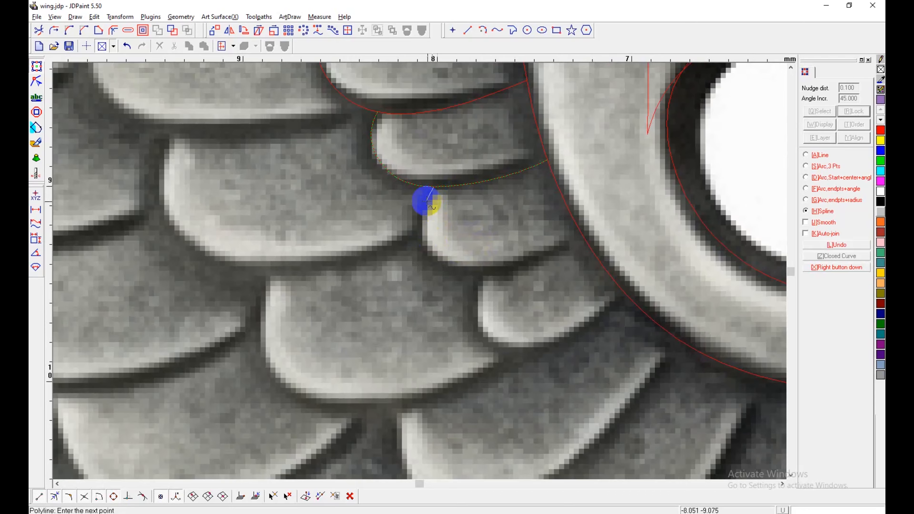
left_click(418, 224)
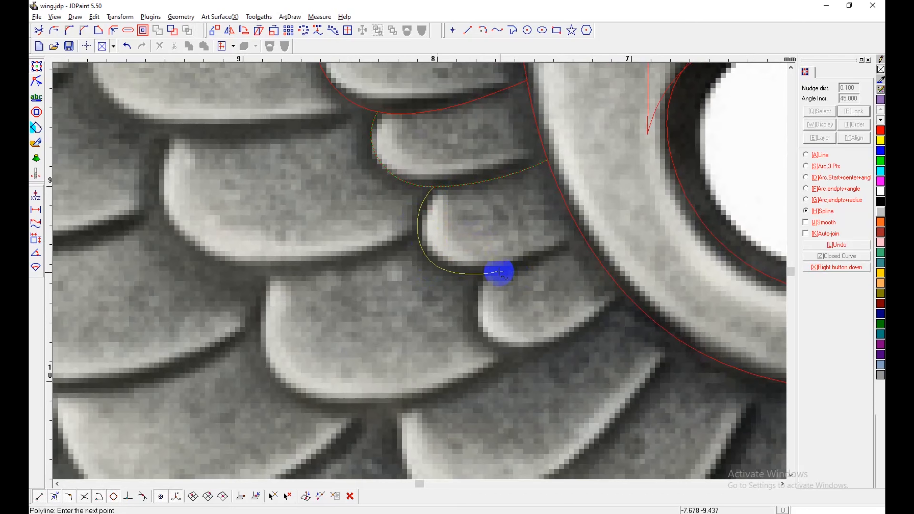
left_click(585, 238)
right_click(582, 234)
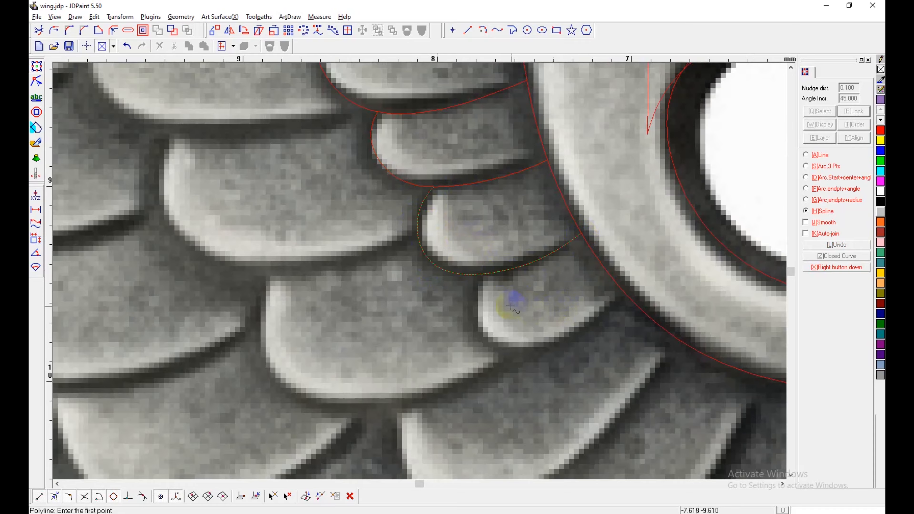
Step: Trace the sixth, lowest small feather of the innermost column from the fifth feather's outline around its tip to the ridge
left_click(480, 275)
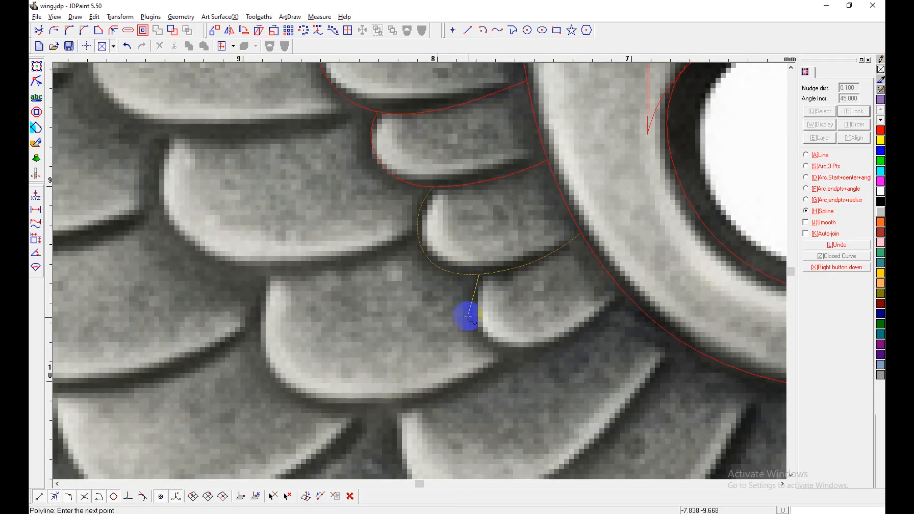
left_click(468, 316)
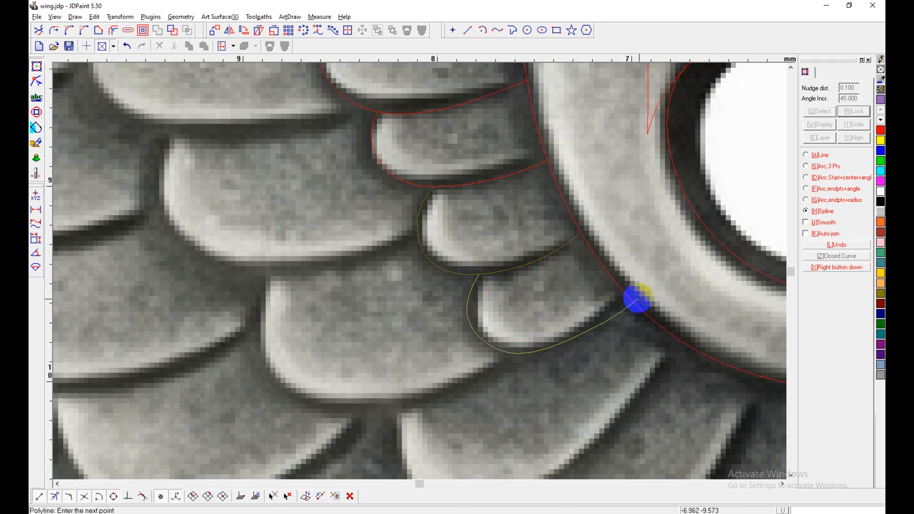
scroll(500, 261, "down", 5)
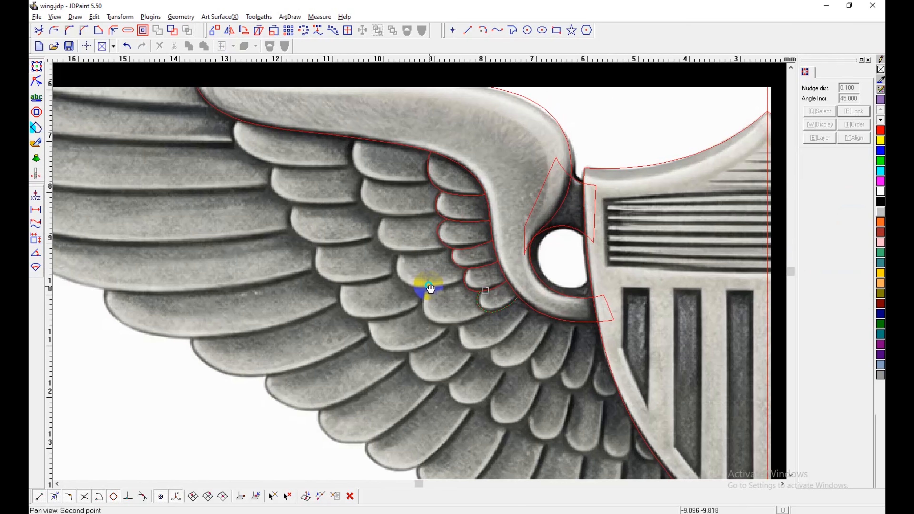
right_click(392, 204)
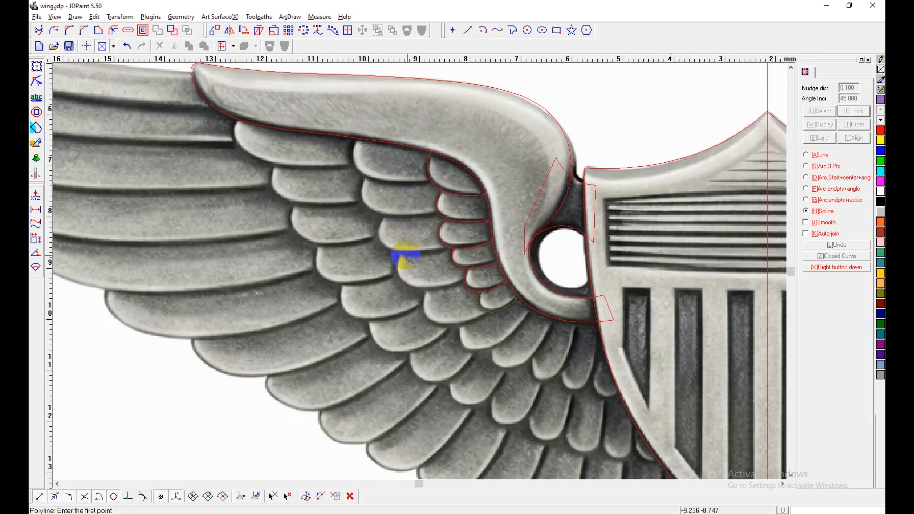
Step: Trace the top feather of the second column from the ridge's lower edge around its tip to the innermost column's top feather
scroll(355, 152, "up", 3)
scroll(355, 152, "down", 3)
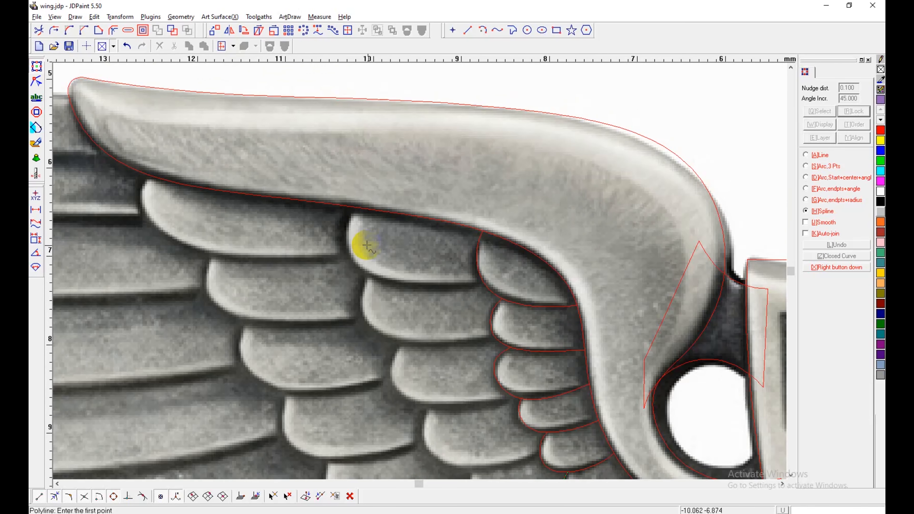
scroll(353, 207, "up", 4)
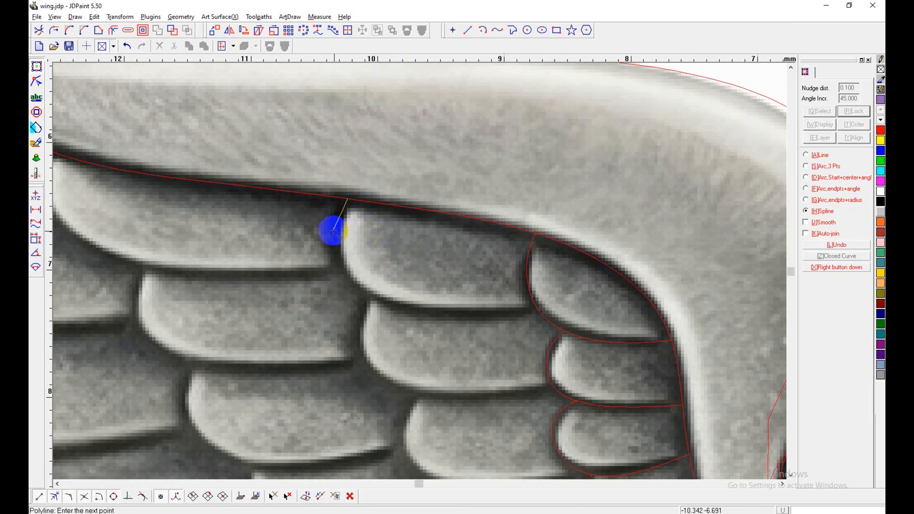
left_click(359, 295)
left_click(439, 316)
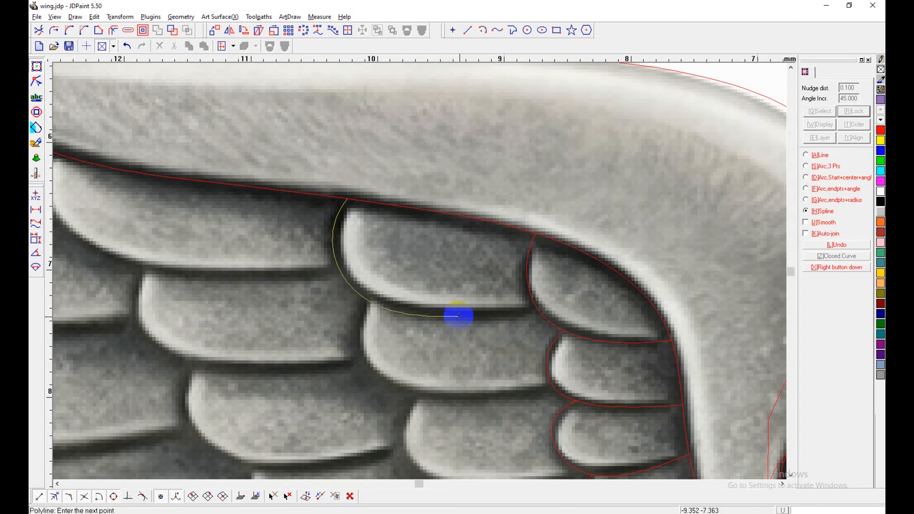
left_click(538, 309)
right_click(537, 308)
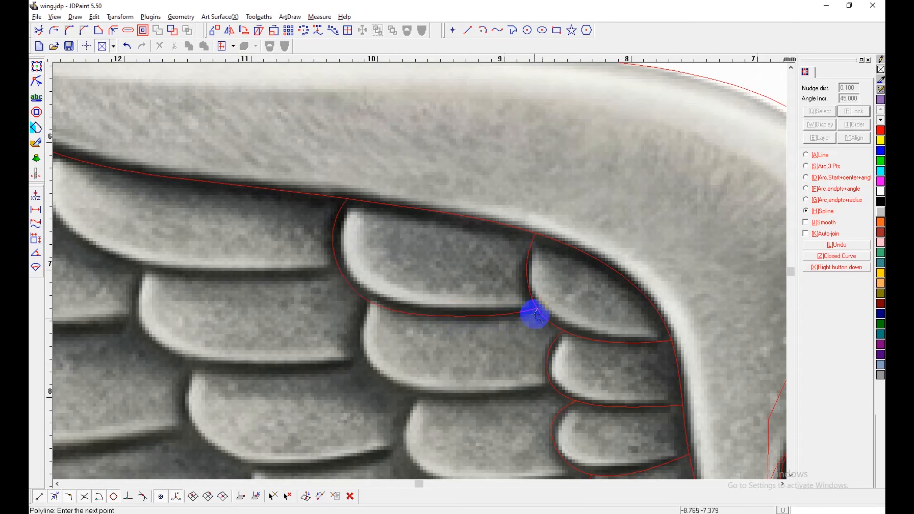
Step: Trace the second feather of the second column from the feather above around its tip to the innermost column's second feather
left_click(365, 299)
left_click(359, 348)
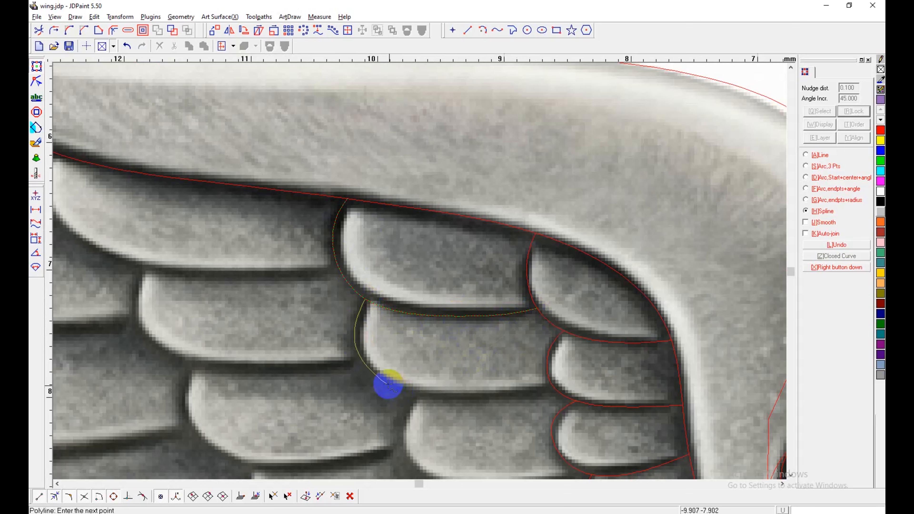
left_click(547, 384)
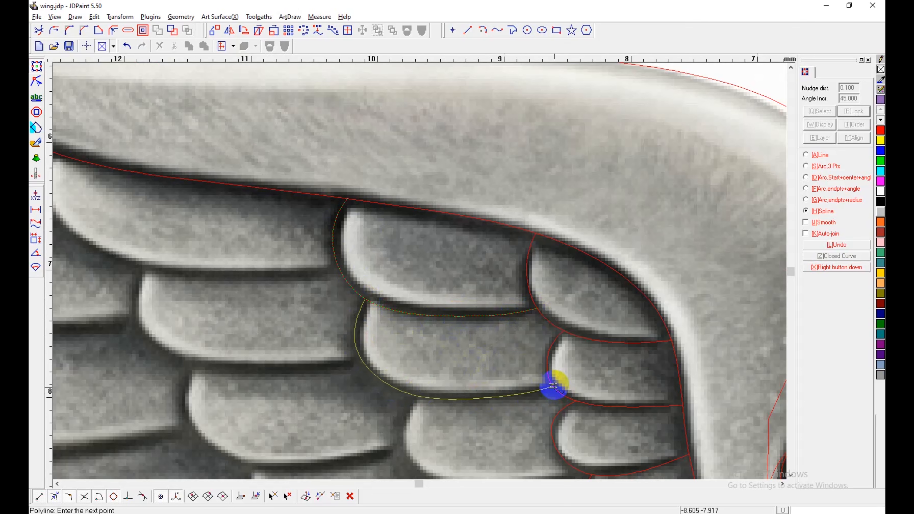
right_click(553, 386)
scroll(464, 212, "down", 5)
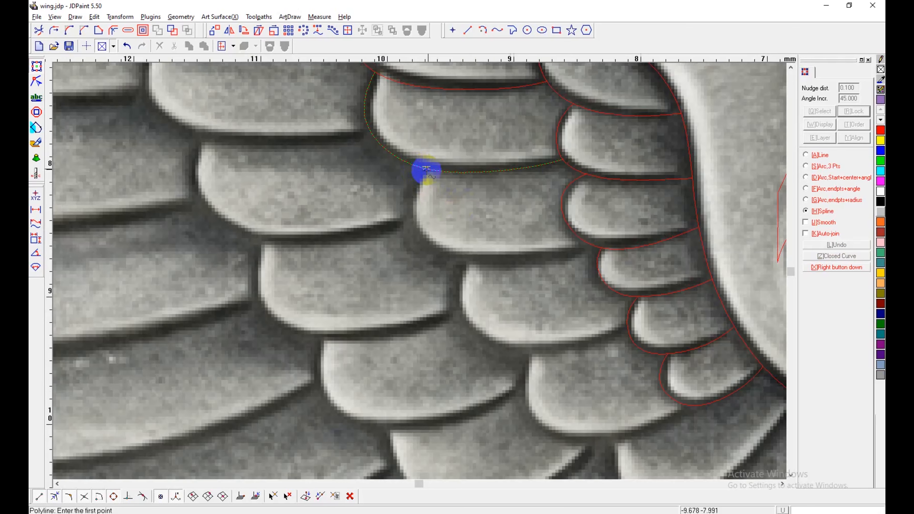
Step: Trace the third feather of the second column from the feather above around its tip to the innermost column's third feather
left_click(426, 168)
left_click(410, 216)
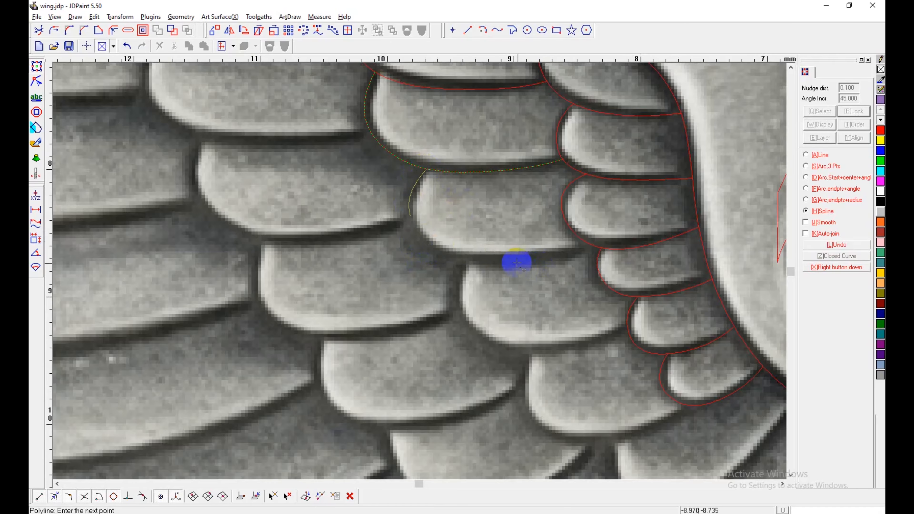
left_click(590, 243)
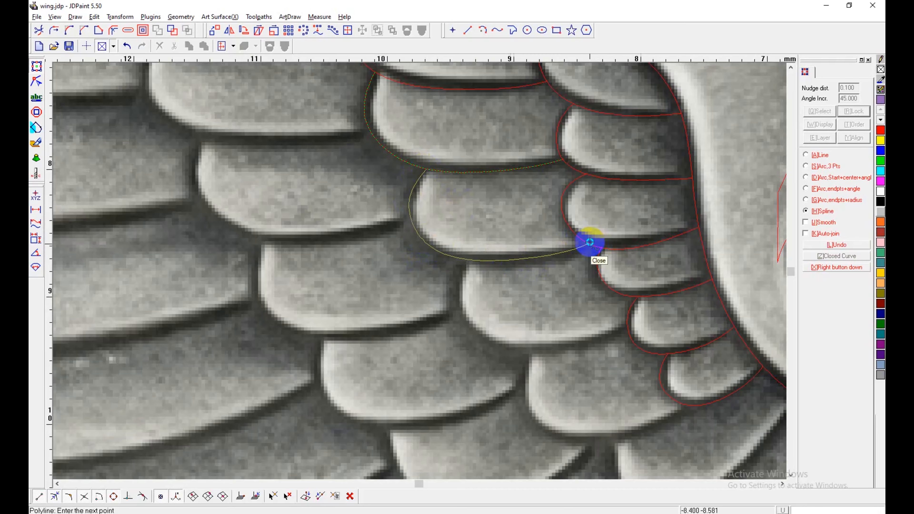
right_click(472, 273)
Step: Trace the fourth and fifth feathers of the second column around their tips to the innermost column's fifth and sixth feathers
left_click(459, 275)
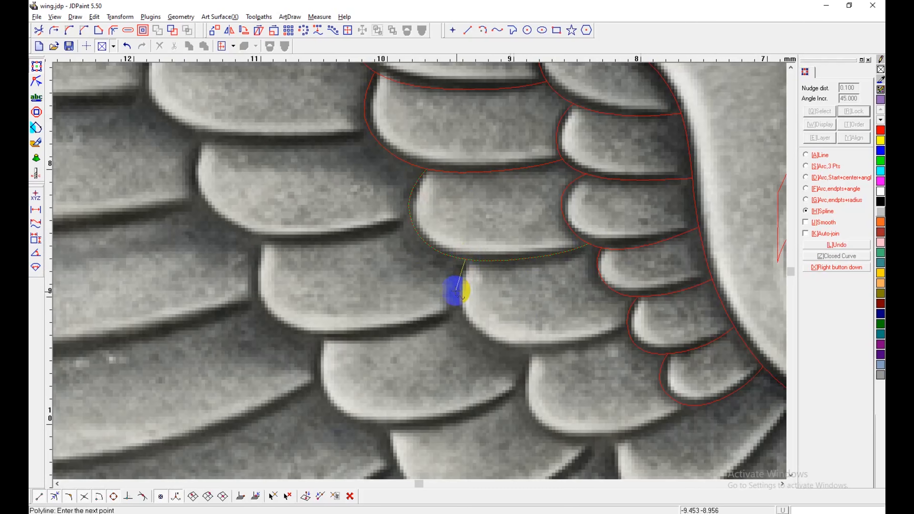
left_click(471, 333)
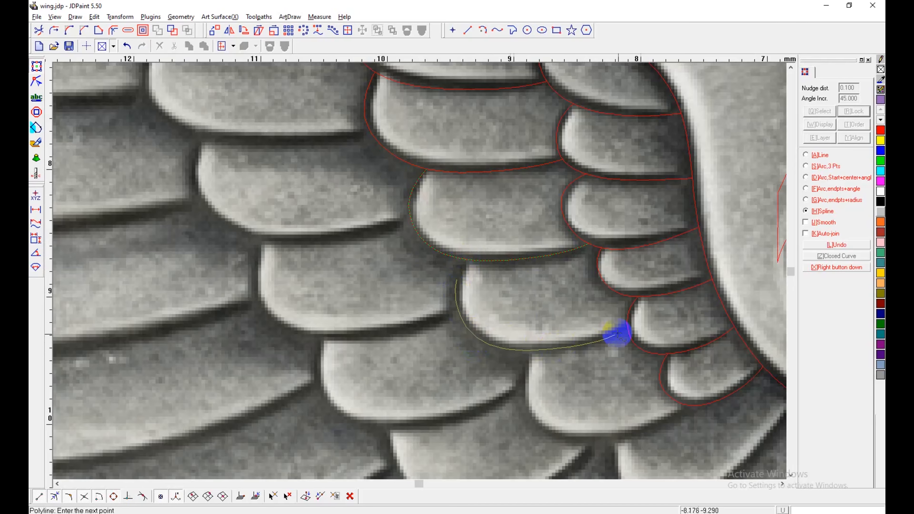
left_click(626, 380)
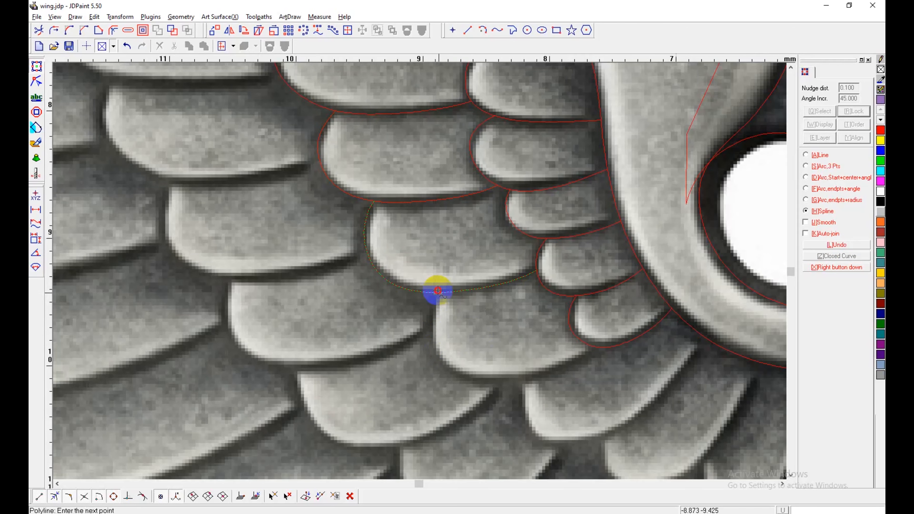
left_click(513, 381)
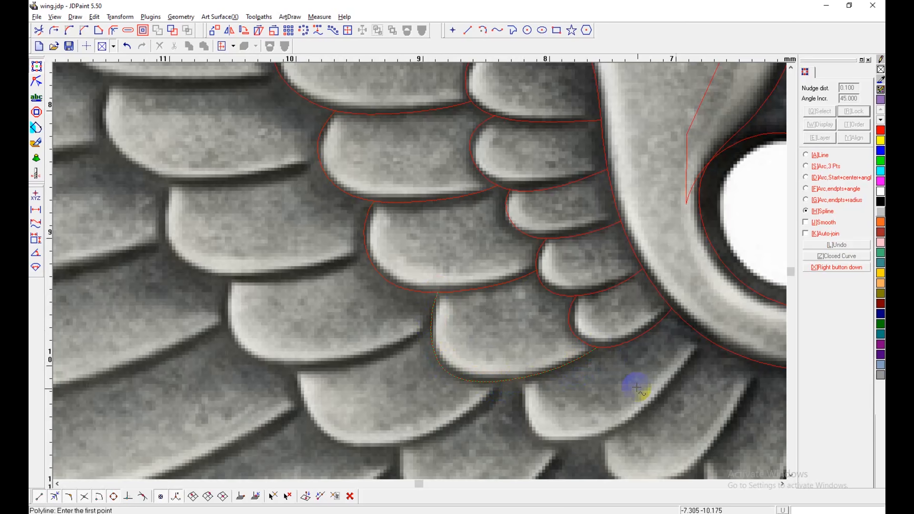
Step: Trace the sixth feather of the second column from the fifth feather's lower edge around its tip to the curved ridge
middle_click_drag(600, 407, 435, 303)
scroll(592, 362, "down", 2)
scroll(389, 298, "up", 1)
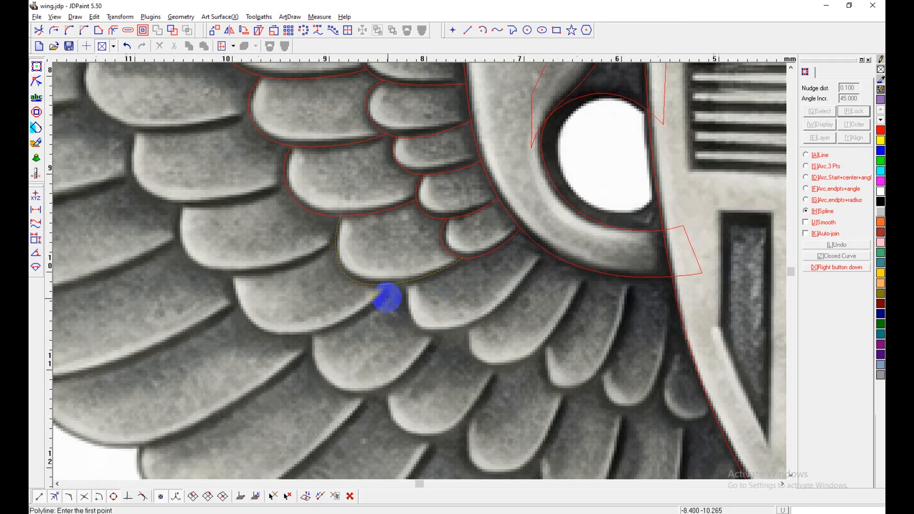
scroll(388, 297, "up", 1)
left_click(417, 275)
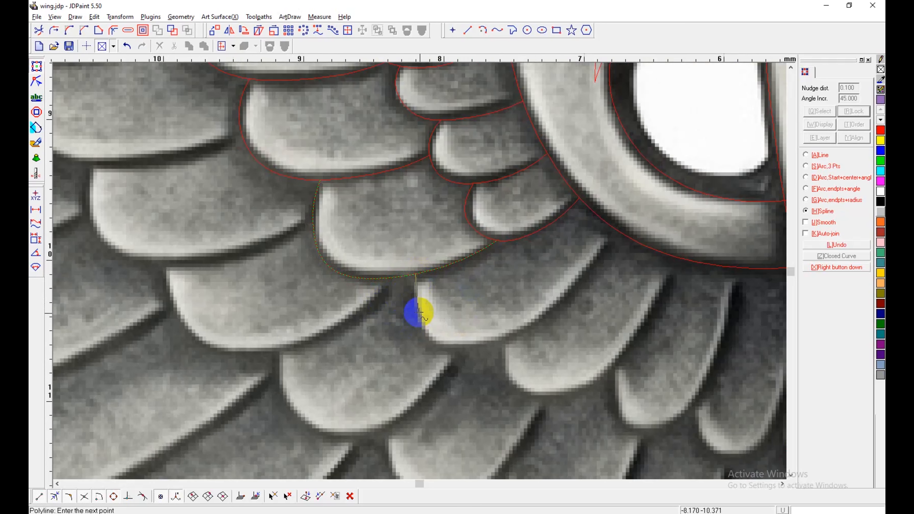
left_click(445, 349)
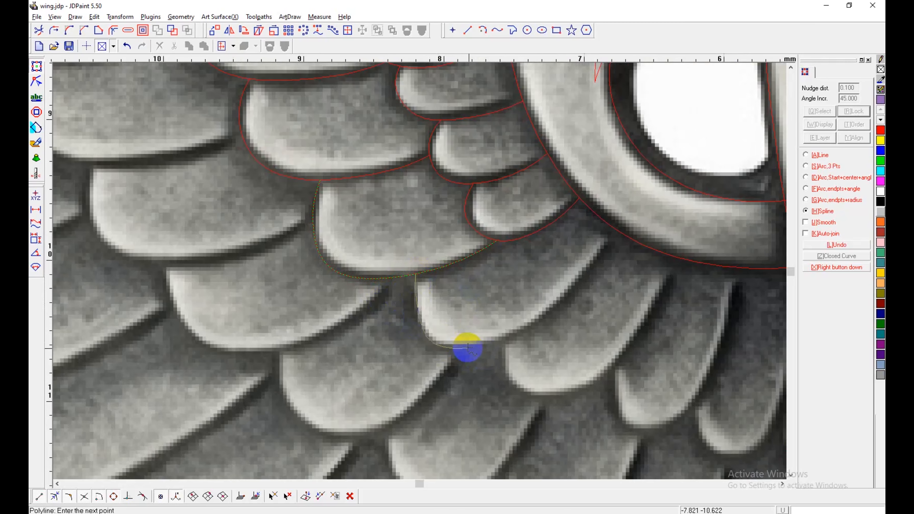
left_click(542, 319)
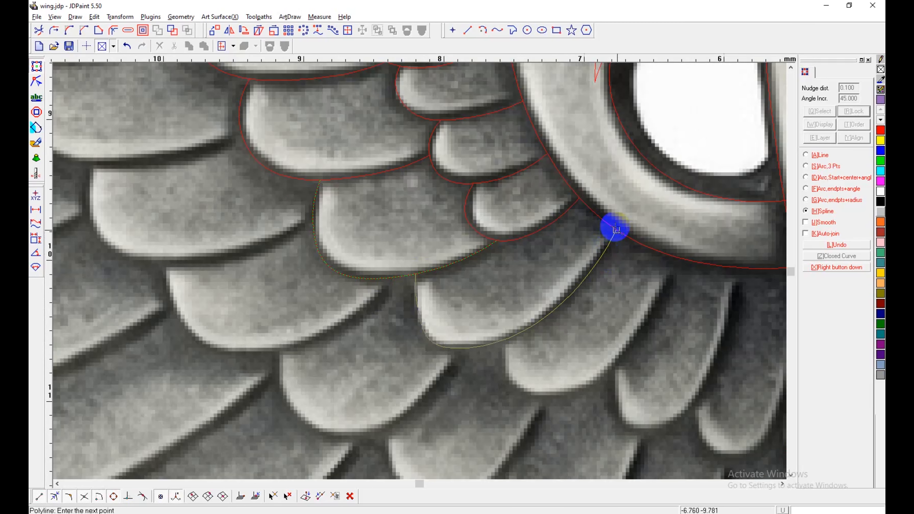
right_click(616, 228)
Step: Trace the seventh feather of the second column from the sixth feather's lower edge around its tip to the ridge
middle_click_drag(508, 361, 439, 295)
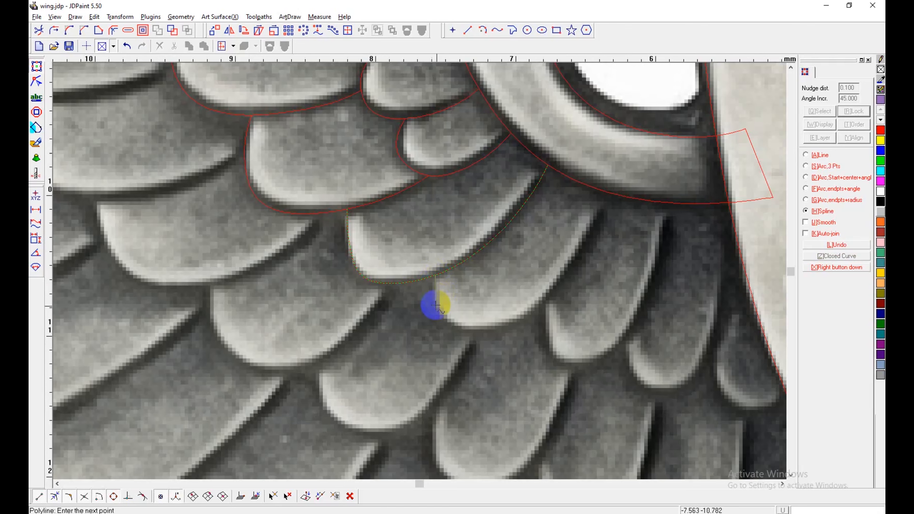
left_click(485, 329)
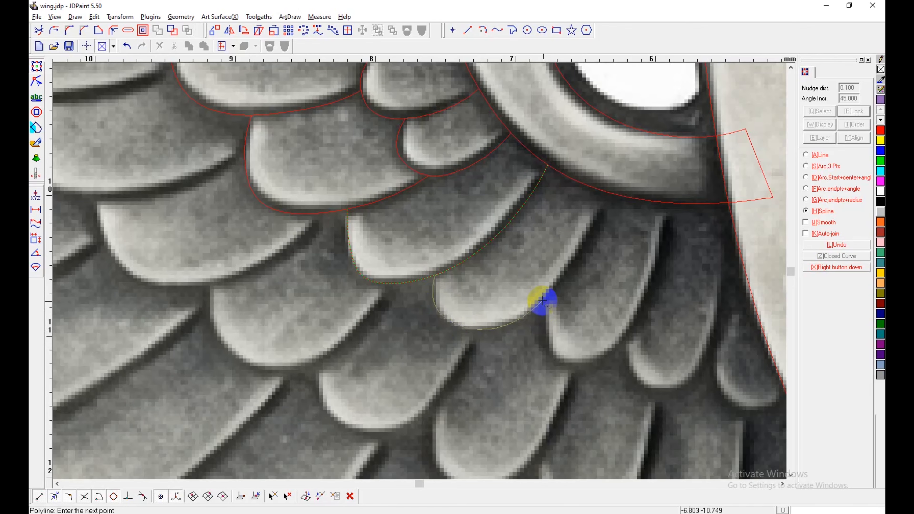
left_click(543, 302)
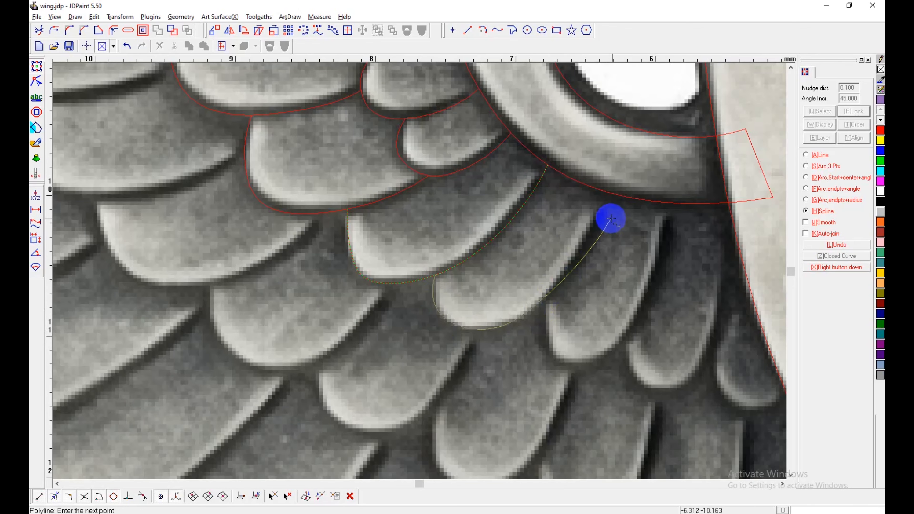
left_click(605, 193)
Step: Trace the eighth feather of the second column from the seventh feather's outline around its tip to the ridge's lower edge
middle_click_drag(562, 365, 478, 363)
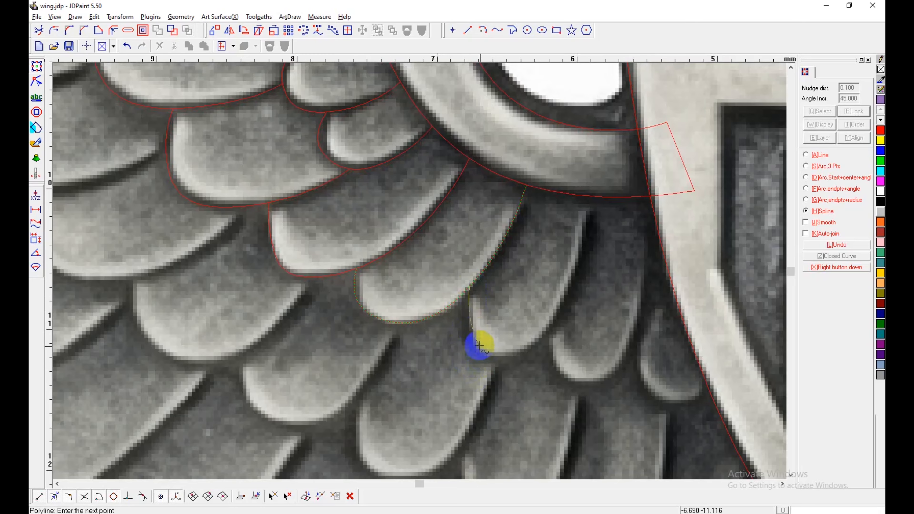
left_click(482, 354)
left_click(519, 356)
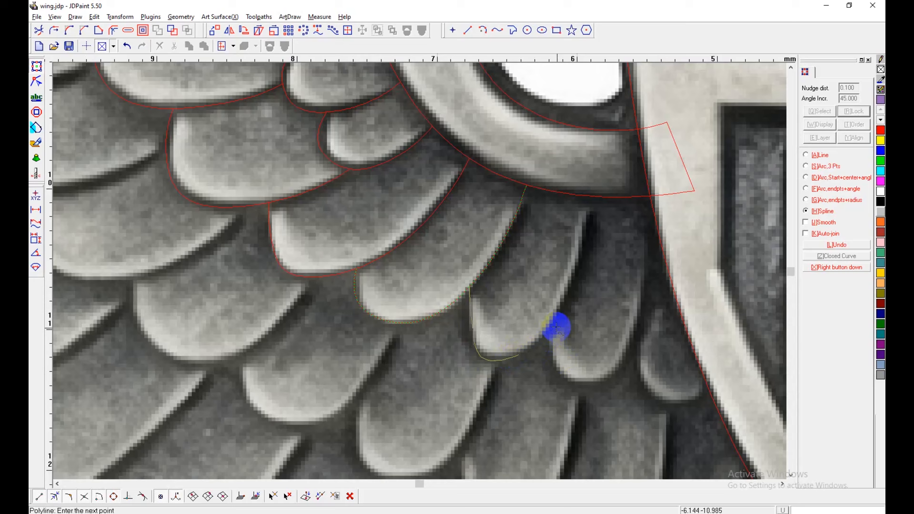
left_click(591, 197)
Step: Trace the ninth feather of the second column from the eighth feather's outline around its tip to the ridge beside the shield
middle_click_drag(570, 382, 414, 265)
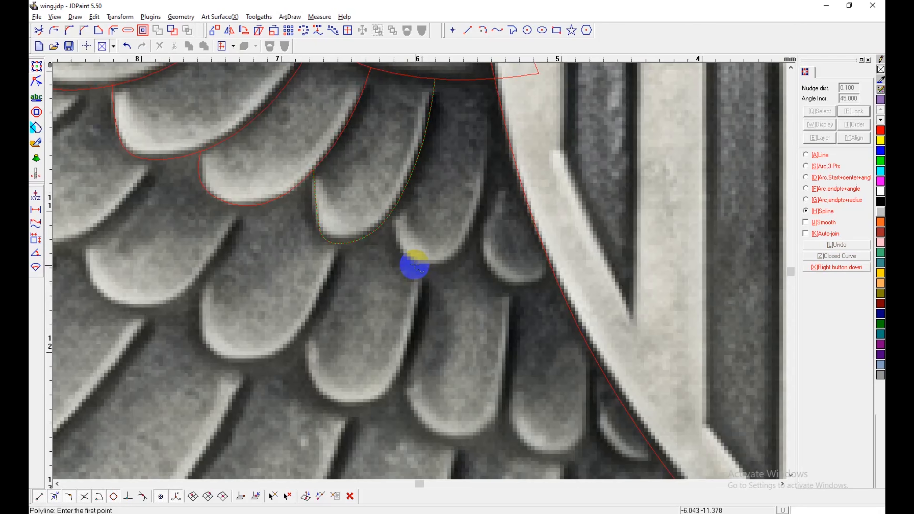
left_click(390, 216)
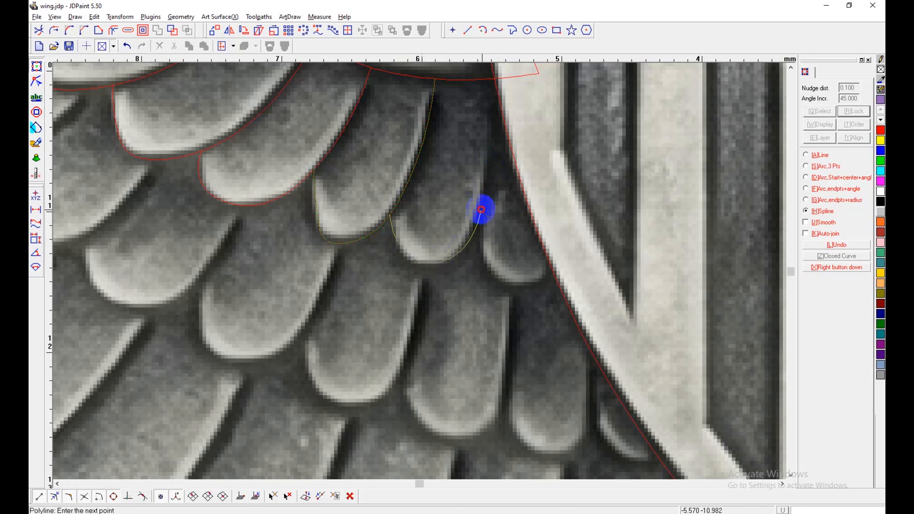
left_click(481, 209)
left_click(494, 79)
right_click(495, 80)
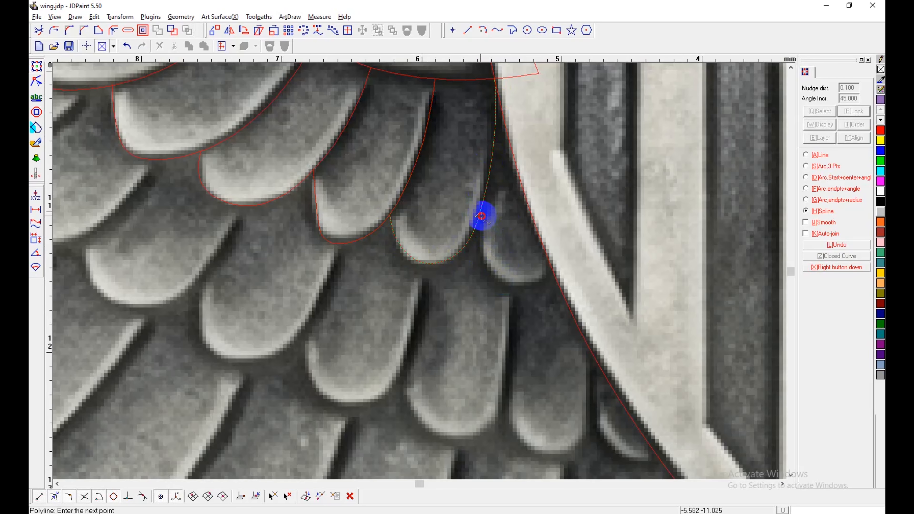
Step: Trace the last small feather of the second column from the ninth feather's outline around its tip to the shield's edge
left_click(482, 217)
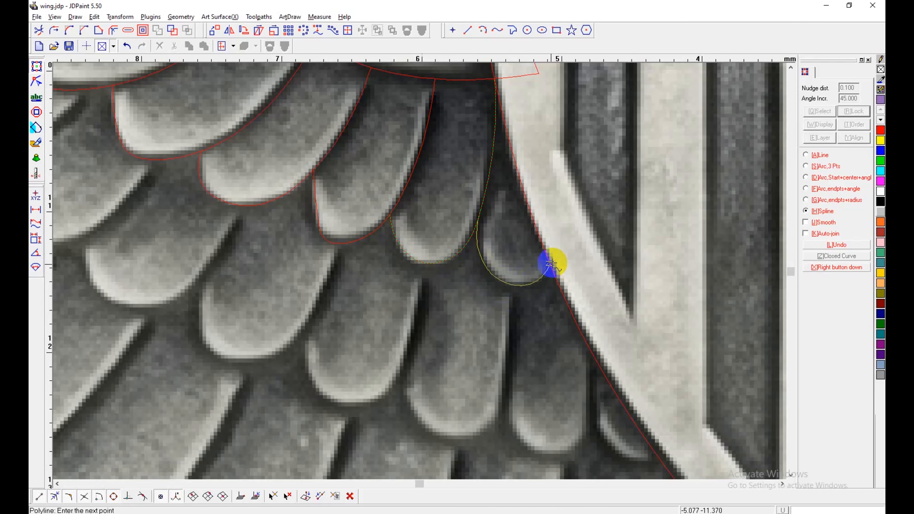
left_click(551, 263)
right_click(552, 263)
Step: Trace the top feather of the third column from the ridge's lower edge around its tip to the second column's top feather
scroll(647, 320, "down", 7)
scroll(397, 245, "up", 7)
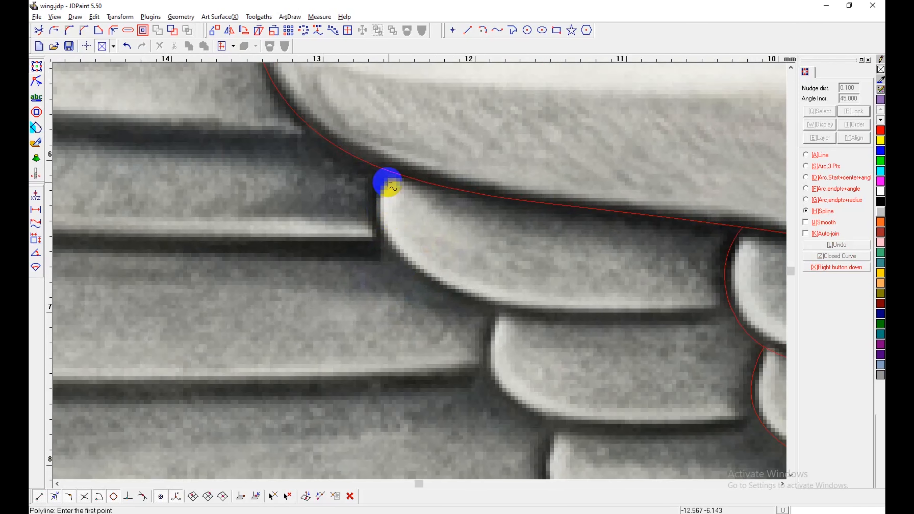
left_click(376, 211)
left_click(395, 248)
left_click(505, 305)
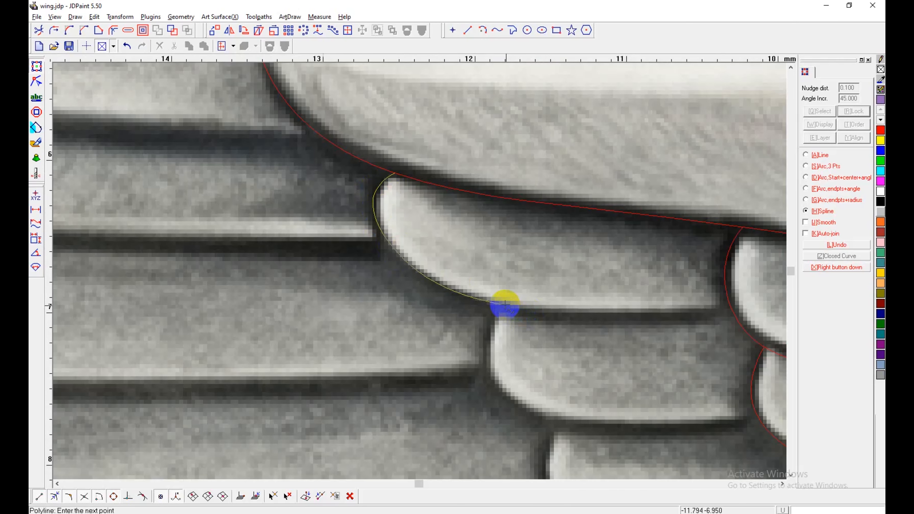
left_click(727, 306)
right_click(724, 303)
Step: Trace the second feather of the third column from the feather above around its tip to the second column's second feather
left_click(504, 306)
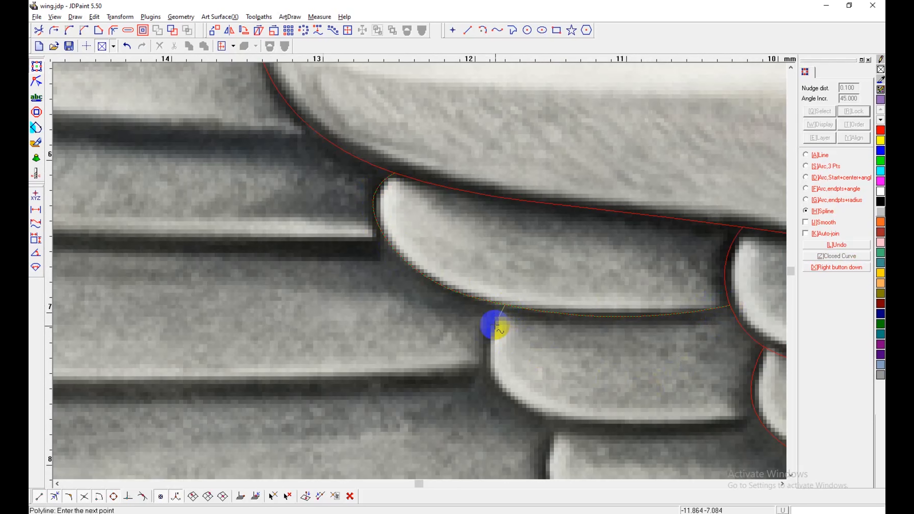
left_click(488, 389)
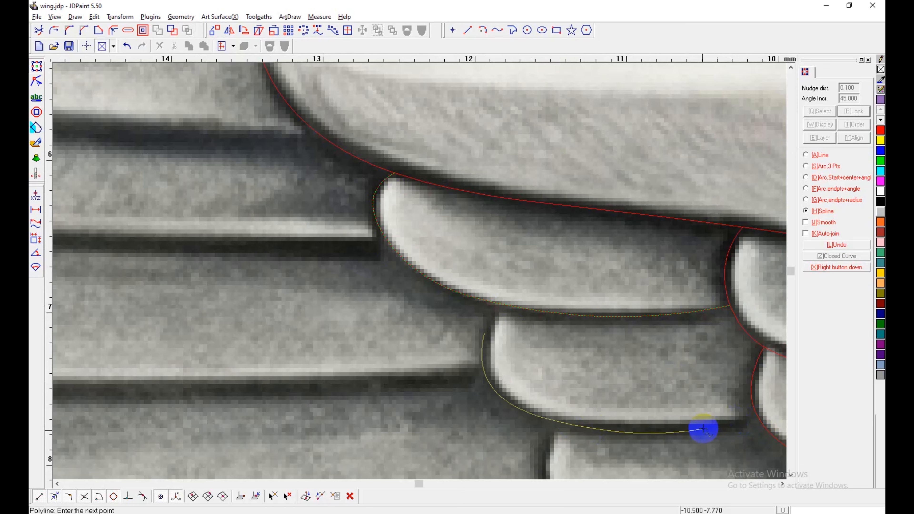
left_click(602, 428)
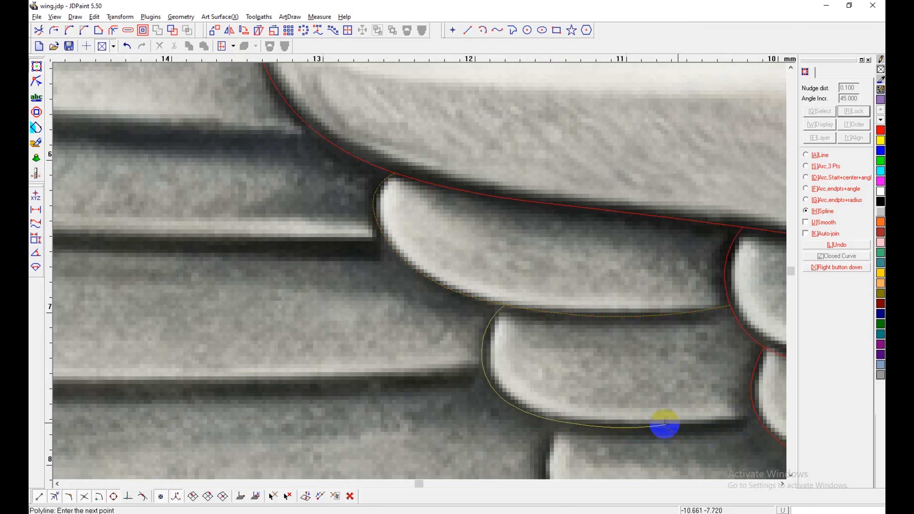
left_click(759, 417)
right_click(757, 416)
Step: Trace the third feather of the third column from the feather above around its tip to the second column's third feather
middle_click_drag(563, 427, 399, 137)
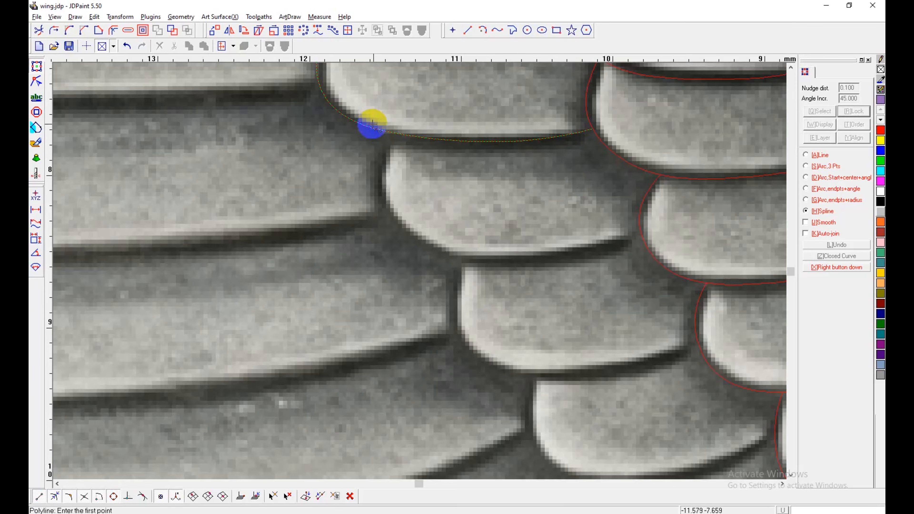
left_click(395, 136)
left_click(378, 170)
left_click(396, 225)
left_click(535, 259)
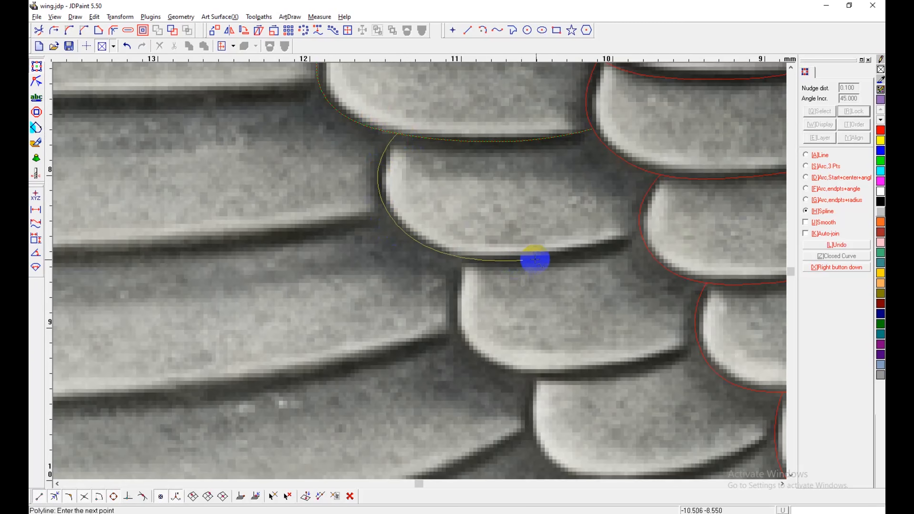
left_click(641, 230)
right_click(639, 231)
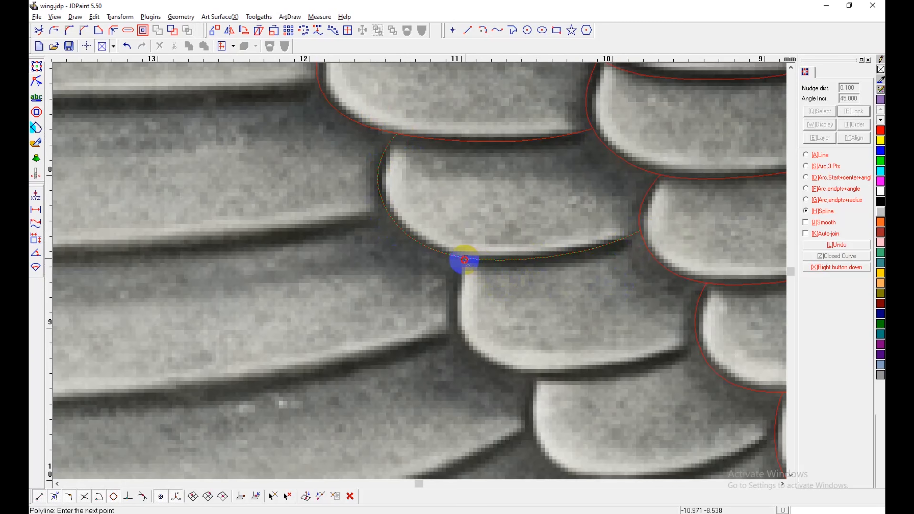
Step: Trace the fourth feather of the third column from the feather above around its tip to the second column's fourth feather
left_click(461, 341)
left_click(697, 345)
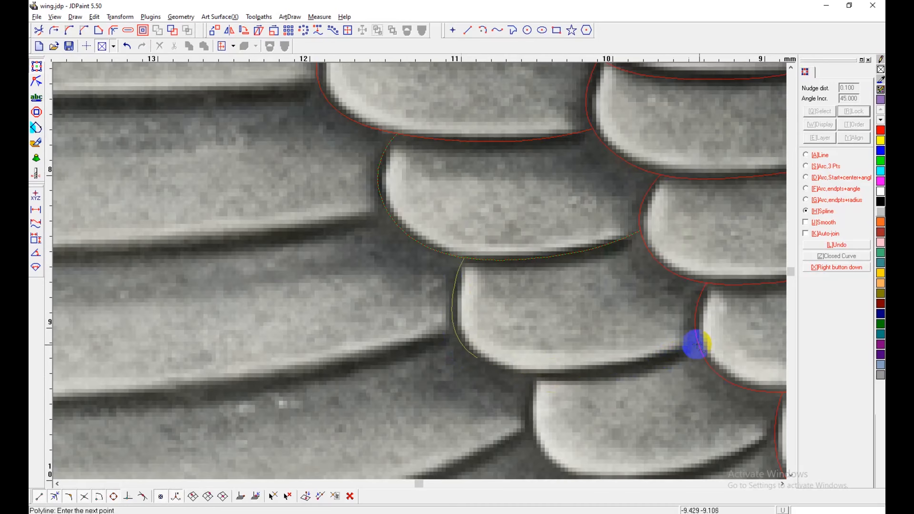
right_click(698, 340)
Step: Trace the fifth feather of the third column from the feather above around its tip to the second column's fifth feather
middle_click_drag(531, 383, 446, 234)
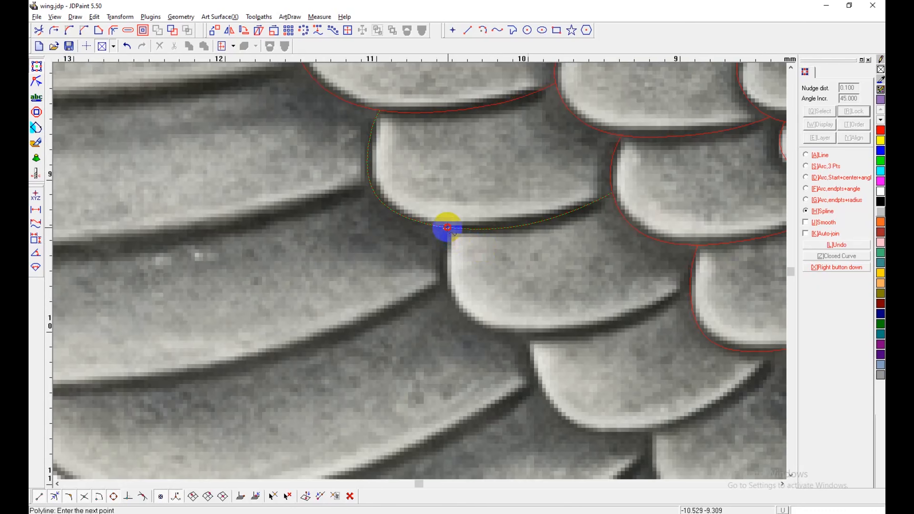
left_click(570, 330)
left_click(690, 288)
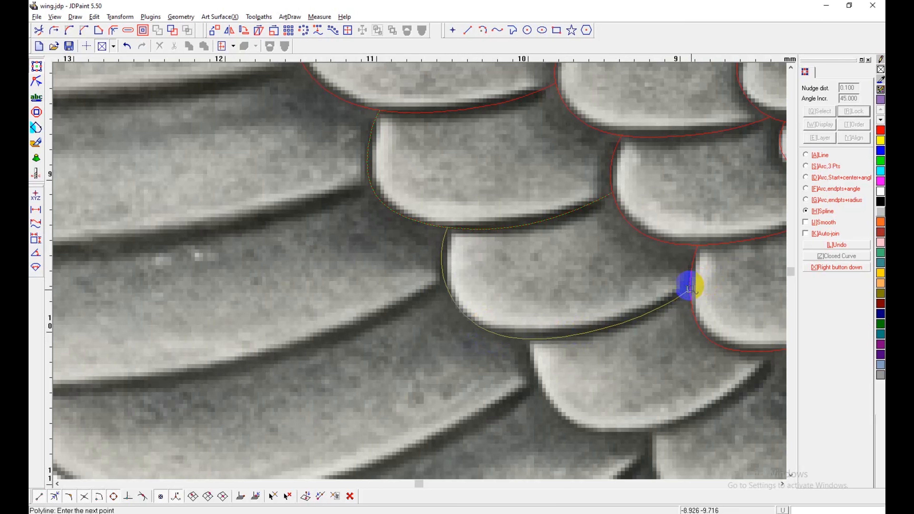
right_click(690, 288)
Step: Trace the sixth feather of the third column from the feather above around its tip to the lower edge of the second column's fifth feather
middle_click_drag(525, 338, 370, 248)
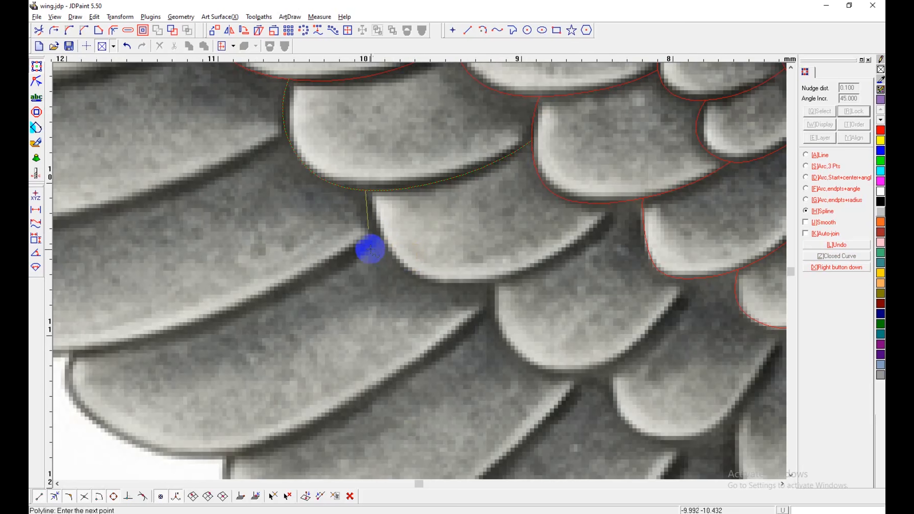
left_click(435, 280)
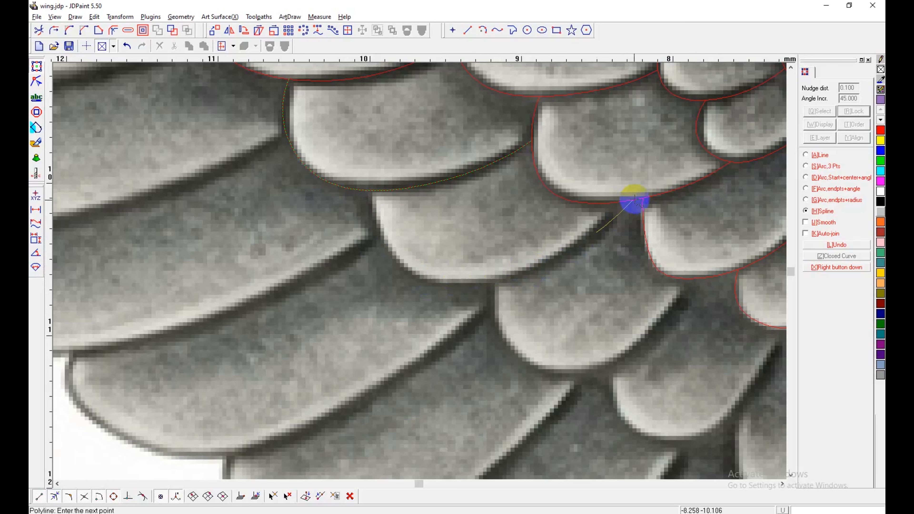
left_click(619, 200)
right_click(619, 200)
Step: Trace the seventh feather of the third column from the feather above around its tip to the second column's sixth feather
left_click(493, 286)
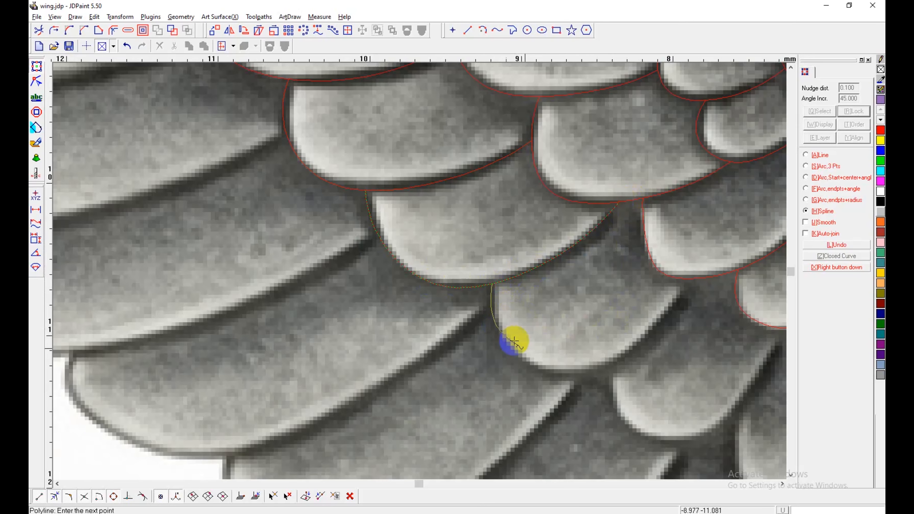
left_click(547, 368)
left_click(688, 278)
right_click(688, 278)
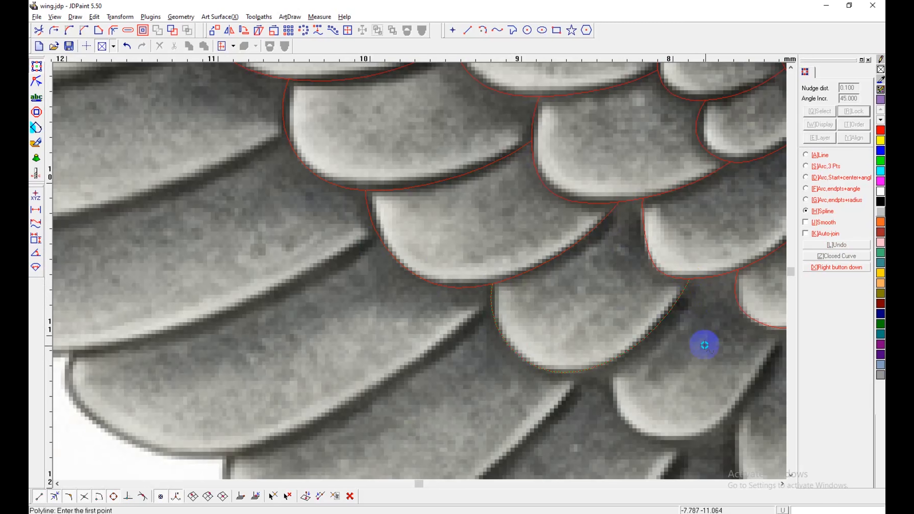
Step: Trace the eighth feather of the third column from the feather above around its tip to the second column's seventh feather
middle_click_drag(648, 399, 416, 234)
left_click(384, 192)
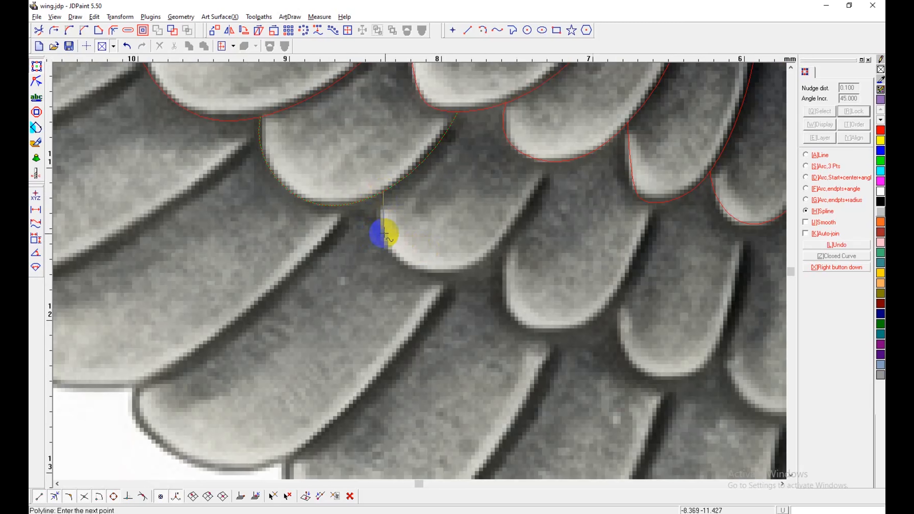
left_click(403, 264)
left_click(551, 163)
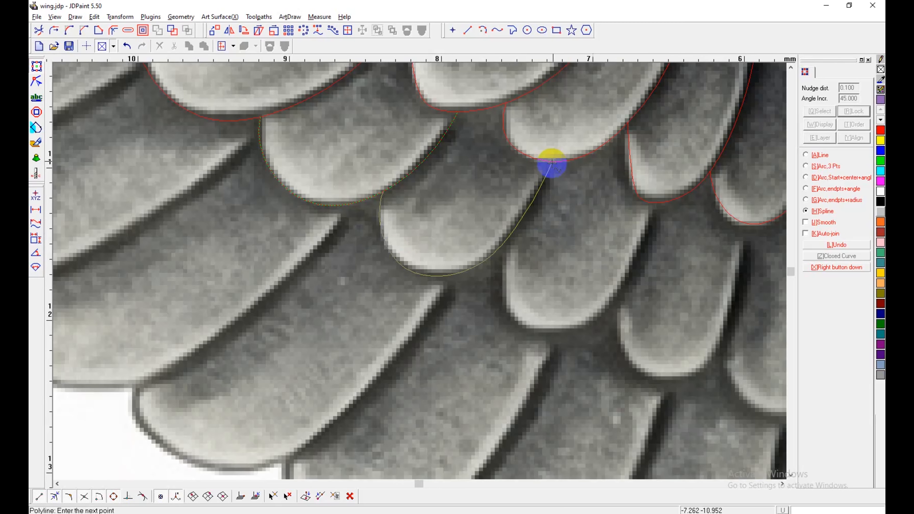
right_click(551, 163)
Step: Trace the ninth feather of the third column from the feather above around its tip to the second column's eighth feather
left_click(511, 235)
left_click(504, 278)
left_click(514, 319)
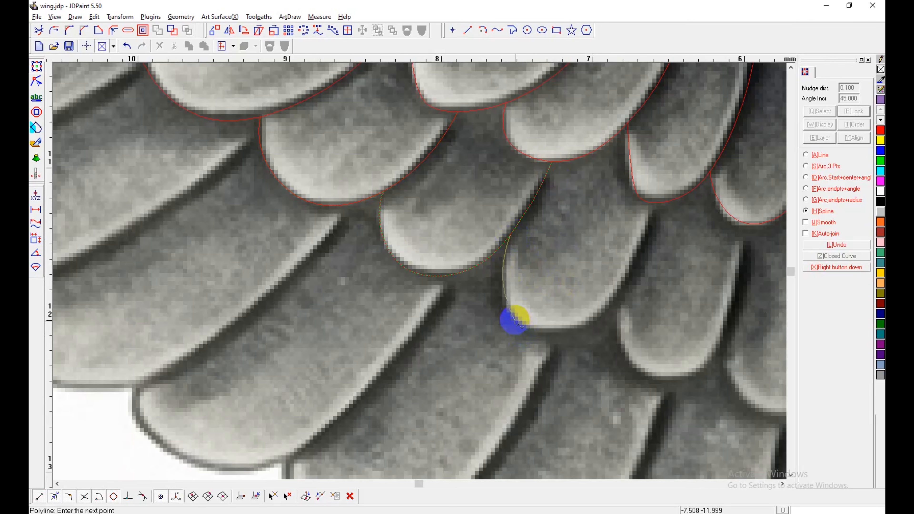
left_click(573, 331)
left_click(636, 261)
left_click(658, 205)
right_click(658, 204)
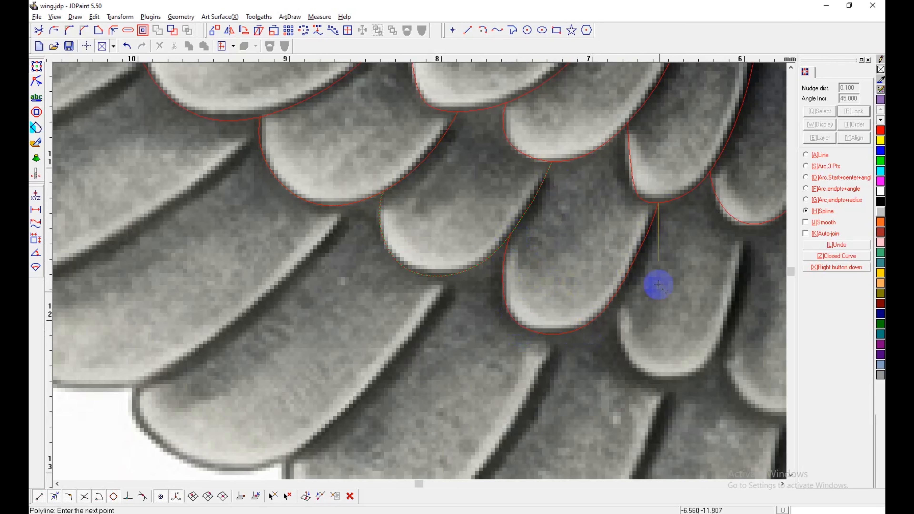
Step: Trace the tenth feather of the third column from the feather above around its tip to the second column's ninth feather
middle_click_drag(648, 373, 510, 321)
left_click(482, 236)
left_click(479, 287)
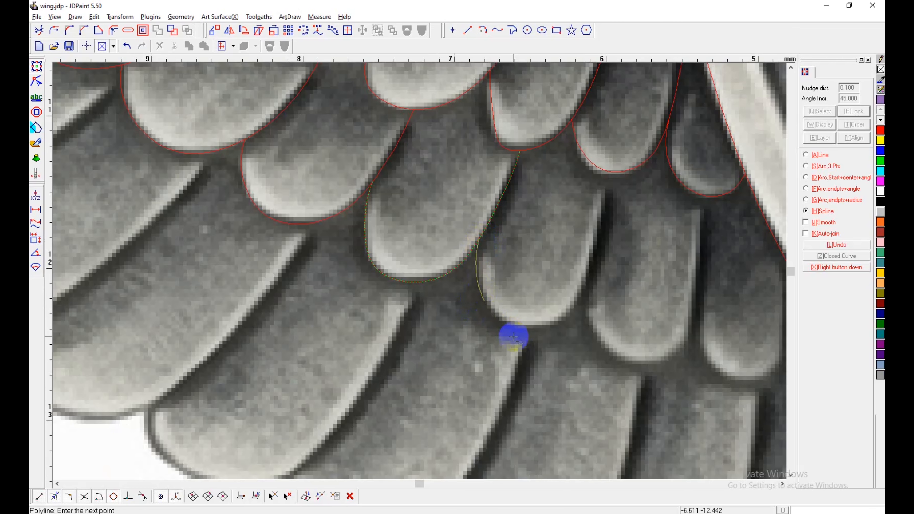
left_click(512, 327)
left_click(568, 315)
left_click(606, 198)
left_click(610, 169)
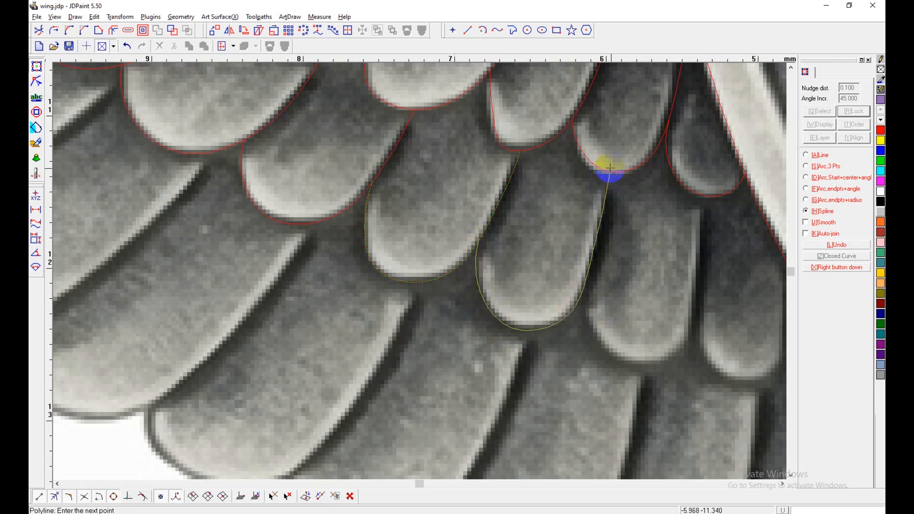
right_click(611, 173)
Step: Trace the eleventh feather of the third column from the feather above around its tip to the second column's tenth feather
left_click(585, 288)
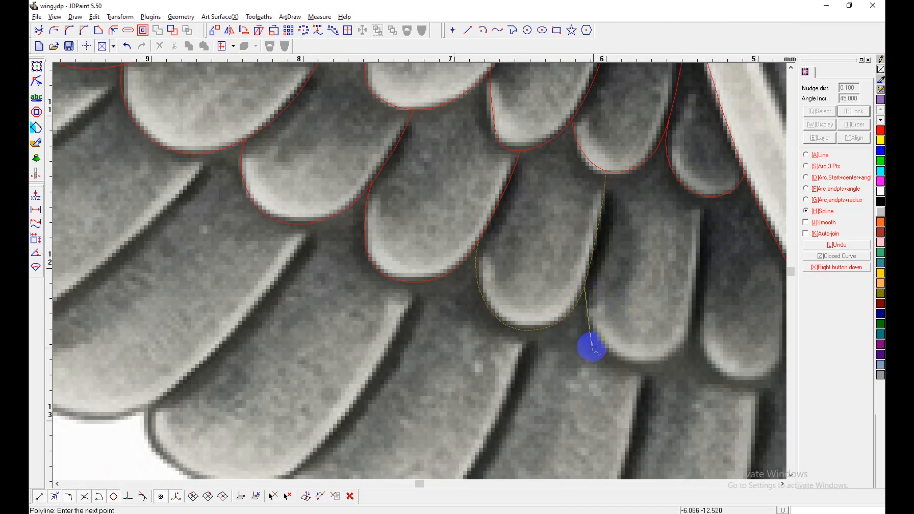
left_click(587, 327)
left_click(692, 328)
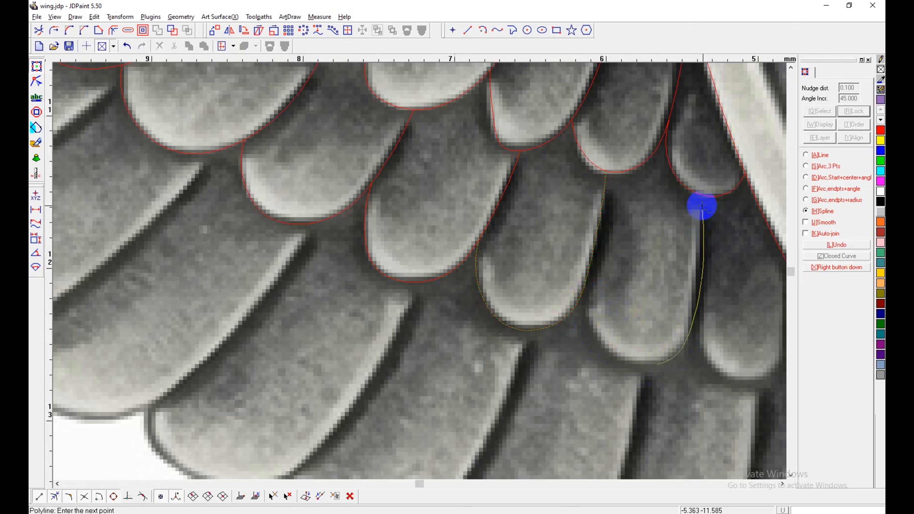
left_click(700, 272)
left_click(702, 188)
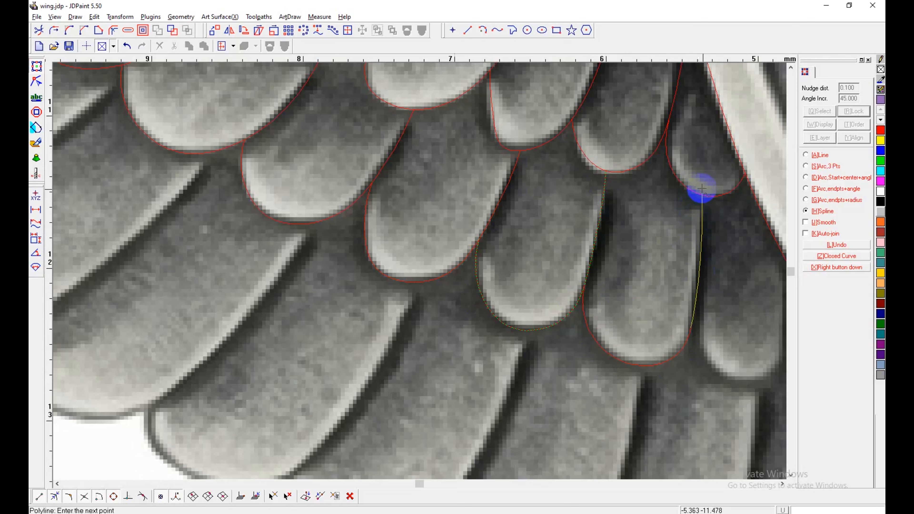
left_click(703, 195)
right_click(733, 320)
Step: Trace the twelfth feather of the third column from the feather above around its tip up to the shield's border curve
middle_click_drag(679, 410, 615, 322)
scroll(616, 322, "down", 1)
middle_click_drag(636, 266, 514, 299)
scroll(514, 299, "up", 1)
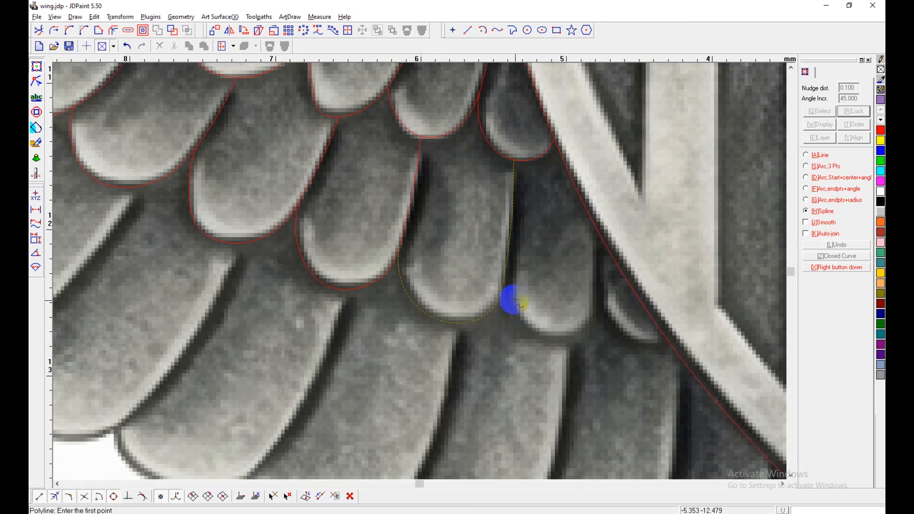
left_click(505, 275)
left_click(509, 310)
left_click(539, 337)
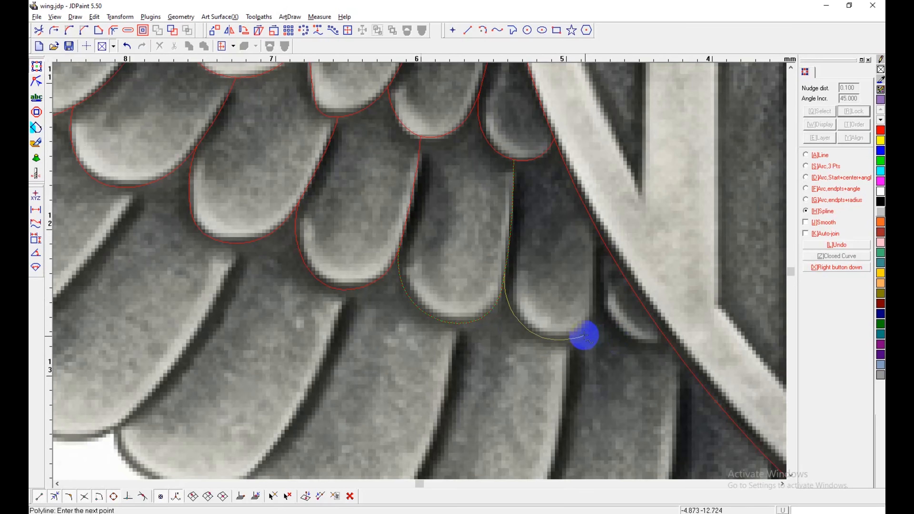
left_click(586, 331)
left_click(598, 295)
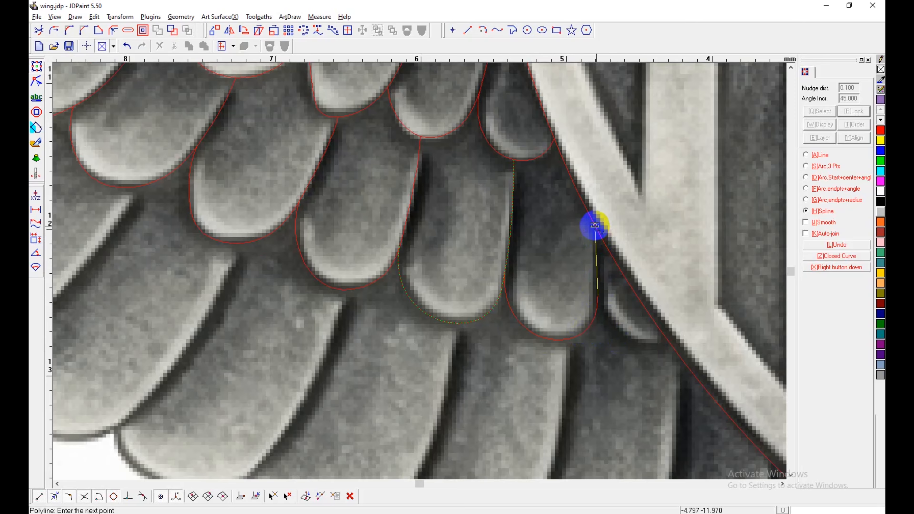
left_click(599, 231)
right_click(612, 350)
Step: Trace the small last feather of the third column from the twelfth feather around its tip to the shield's border curve
left_click(598, 296)
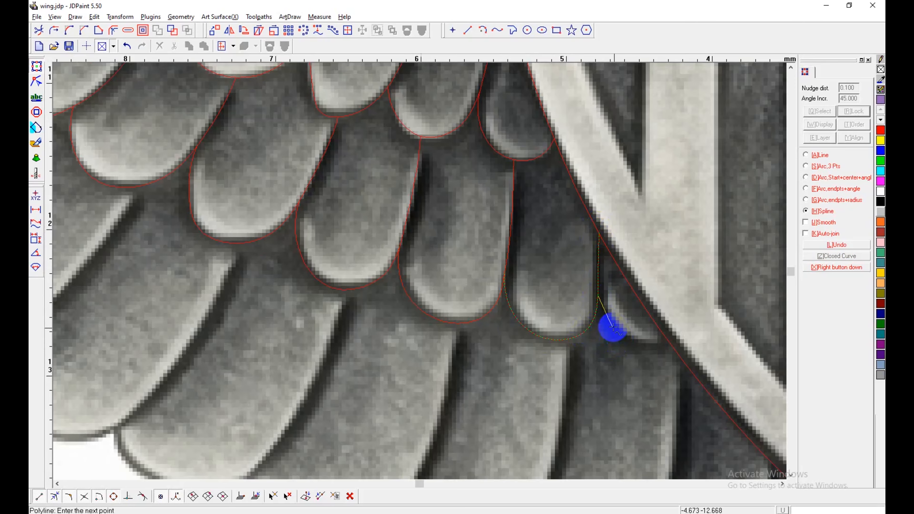
left_click(613, 327)
left_click(650, 348)
left_click(673, 348)
right_click(674, 351)
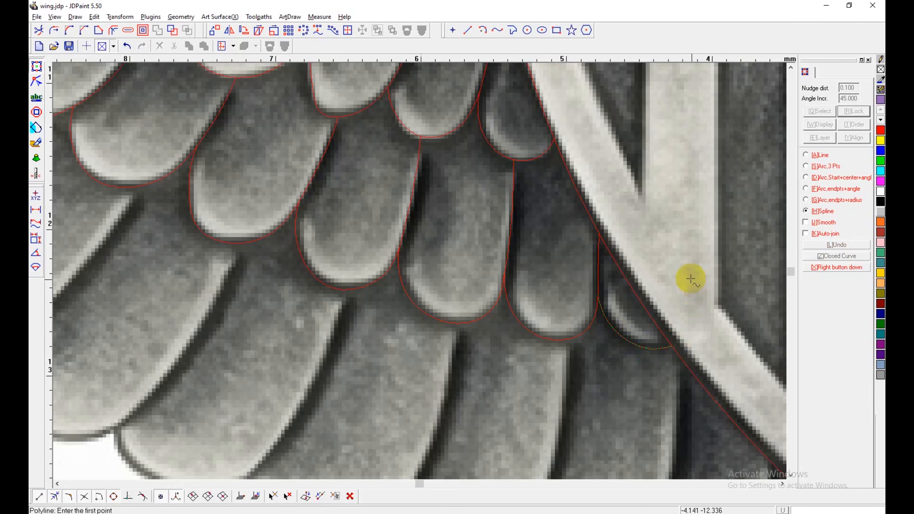
Step: Start a spline for the topmost long feather, tracing its upper edge from the wing's shoulder outline out to the wing tip
scroll(686, 275, "down", 7)
middle_click_drag(608, 301, 666, 407)
middle_click_drag(388, 157, 527, 291)
scroll(558, 279, "up", 6)
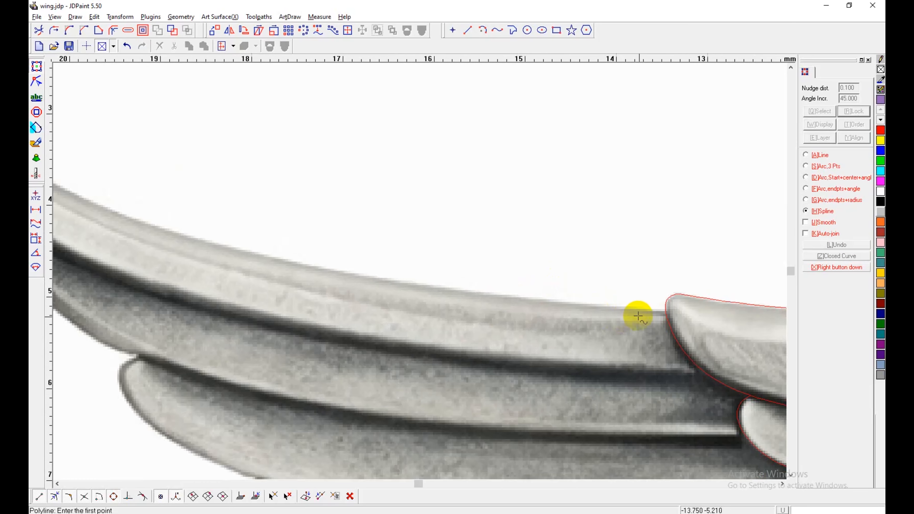
left_click(665, 309)
left_click(525, 298)
middle_click_drag(264, 248, 520, 332)
left_click(522, 337)
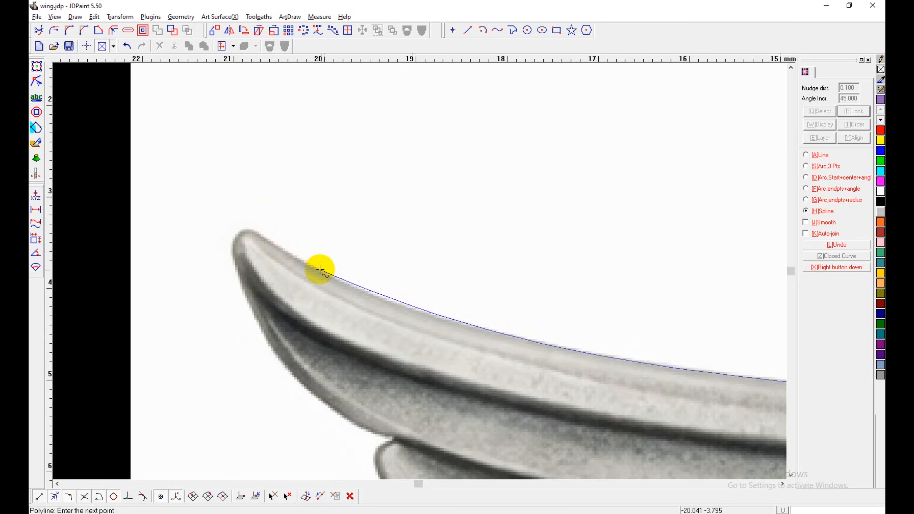
left_click(258, 233)
Step: Continue the topmost long feather's spline around the wing tip and along its lower edge to the third column's first small feather
scroll(258, 233, "up", 3)
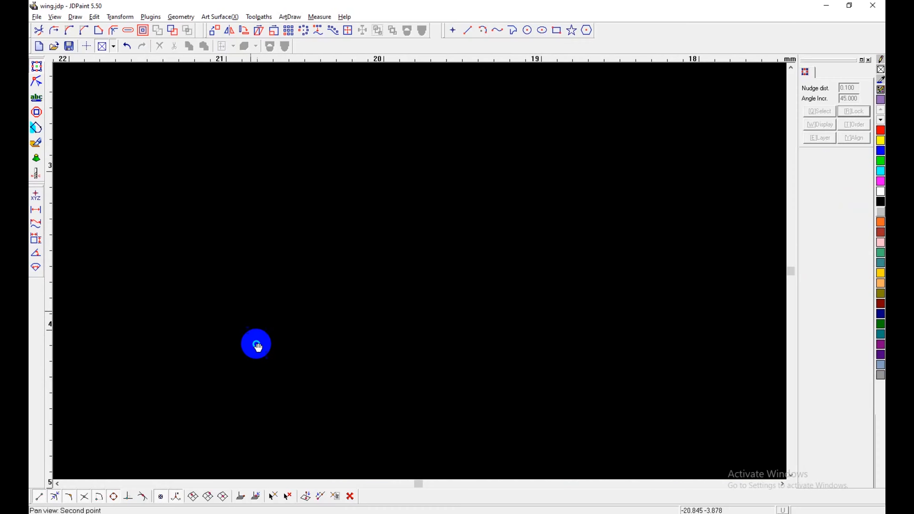
middle_click_drag(256, 343, 231, 159)
left_click(326, 295)
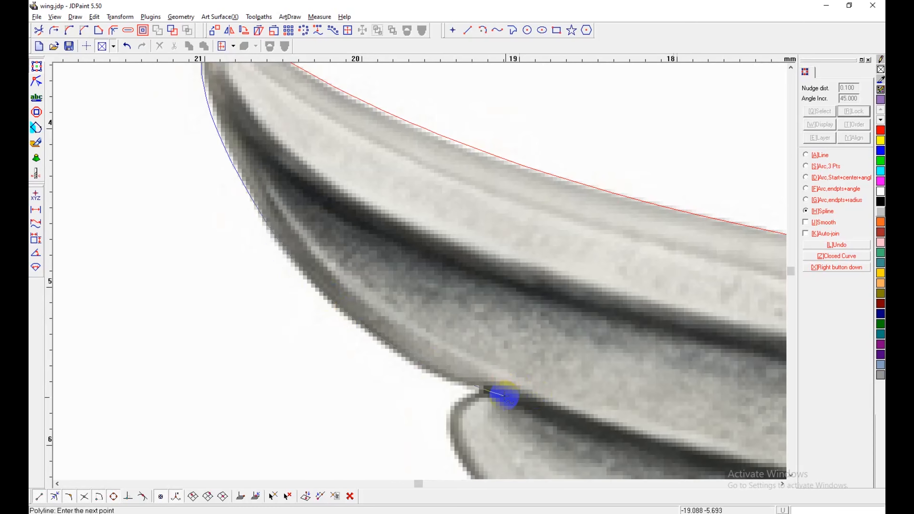
left_click(503, 396)
middle_click_drag(644, 439, 302, 250)
left_click(339, 270)
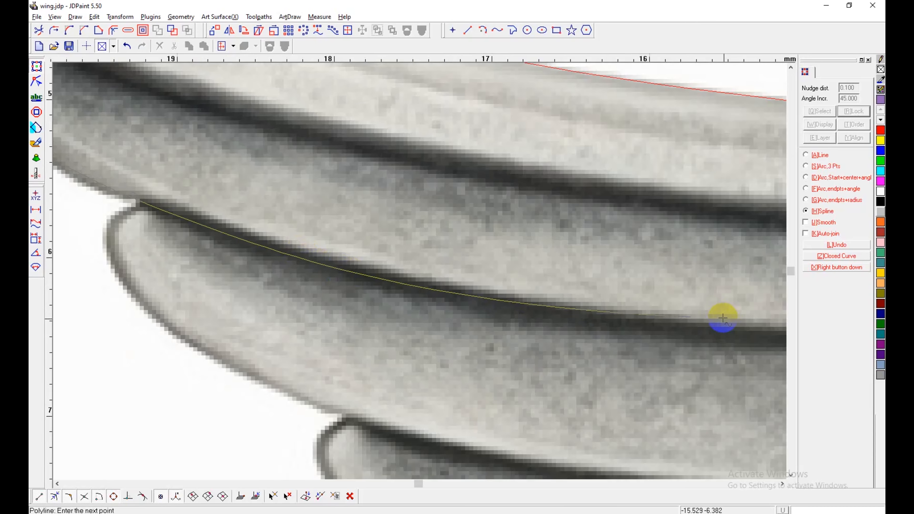
left_click(719, 334)
middle_click_drag(755, 338, 400, 261)
scroll(400, 261, "down", 1)
left_click(518, 268)
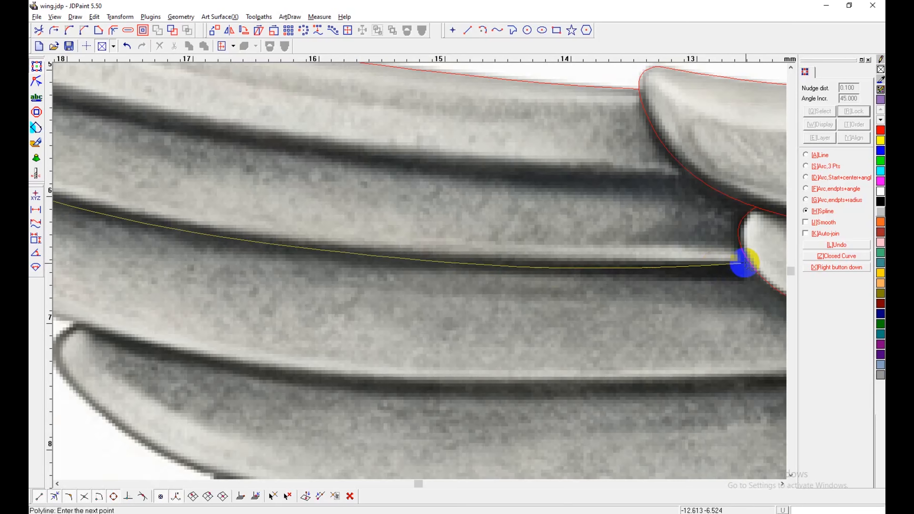
left_click(754, 269)
right_click(757, 269)
Step: Trace the second long feather from the feather above around its tip and along its lower edge to the third column's second feather
scroll(616, 284, "down", 3)
middle_click_drag(302, 236, 462, 236)
scroll(431, 223, "up", 3)
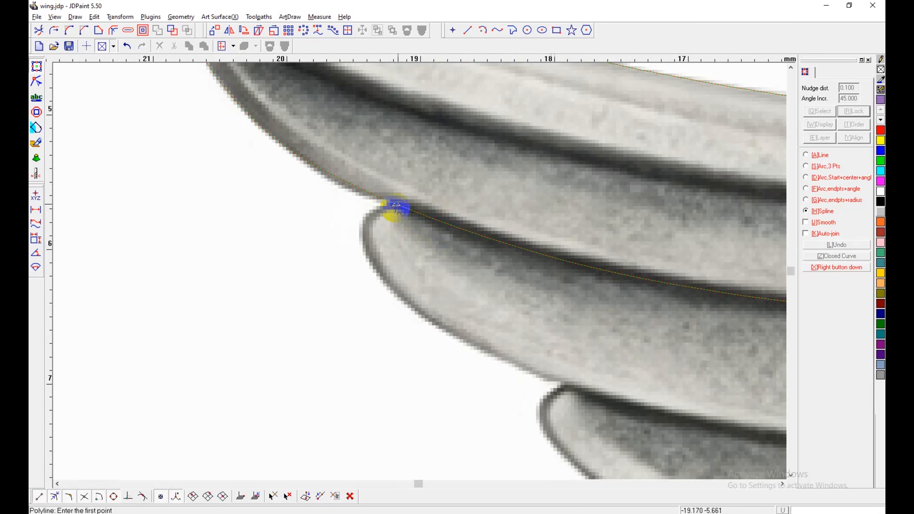
left_click(395, 203)
left_click(370, 257)
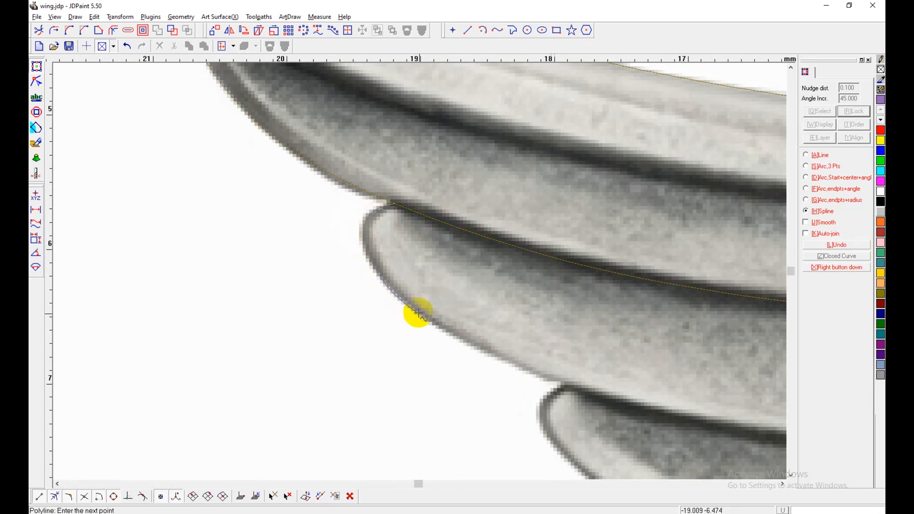
left_click(418, 317)
middle_click_drag(701, 425, 393, 266)
left_click(404, 269)
middle_click_drag(725, 290, 699, 302)
left_click(514, 308)
left_click(501, 311)
right_click(501, 311)
Step: Trace the third long feather from the feather above around its tip and along its lower edge to the third column's third feather
scroll(617, 317, "down", 3)
scroll(437, 232, "up", 4)
left_click(405, 216)
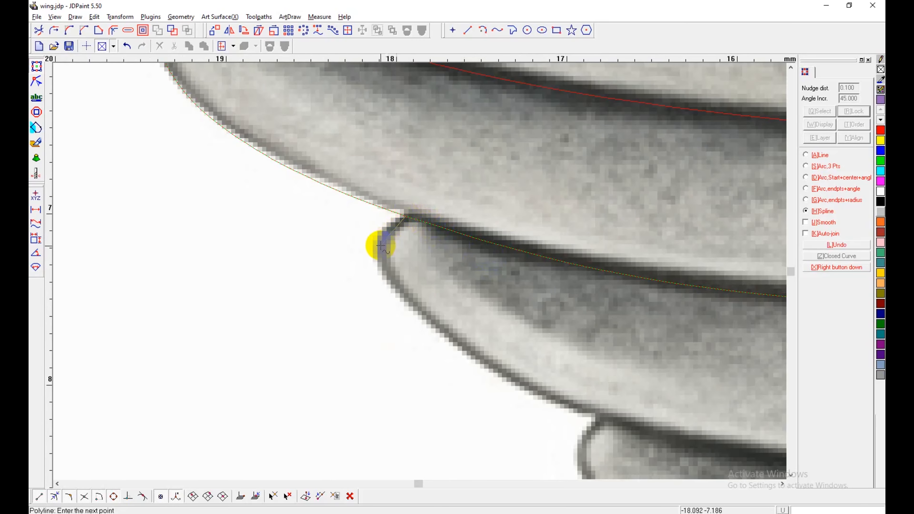
left_click(377, 249)
left_click(396, 290)
left_click(507, 377)
middle_click_drag(682, 450, 423, 306)
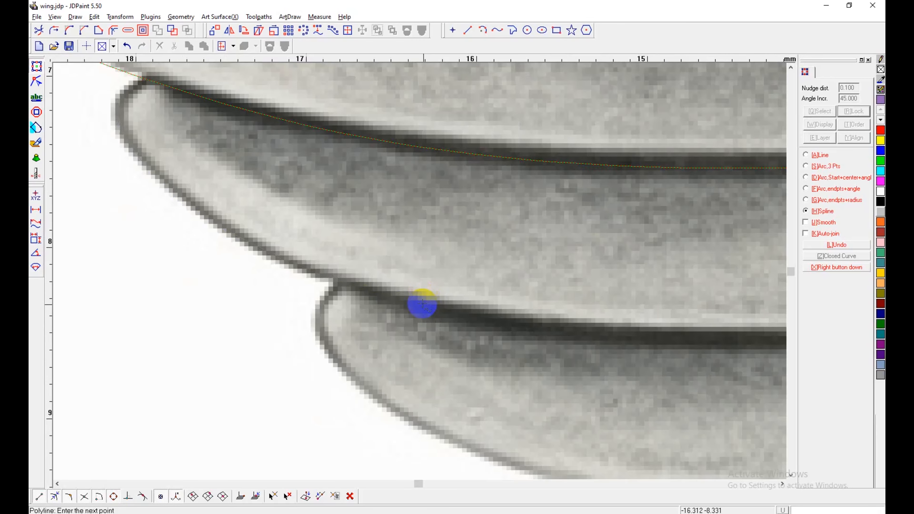
left_click(428, 306)
middle_click_drag(701, 347, 340, 281)
left_click(396, 272)
middle_click_drag(744, 255, 377, 298)
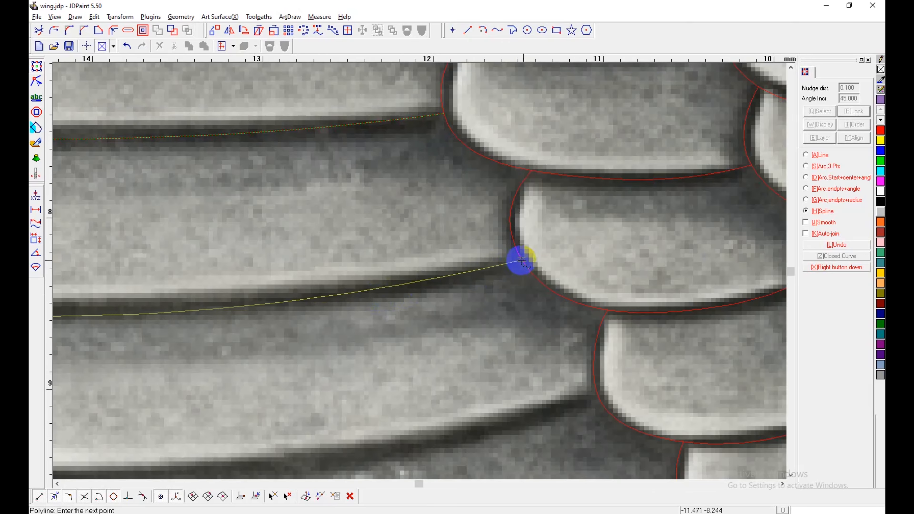
left_click(522, 262)
right_click(522, 263)
Step: Trace the fourth long feather from the feather above around its tip and along its lower edge to the third column's fourth feather
scroll(589, 236, "down", 5)
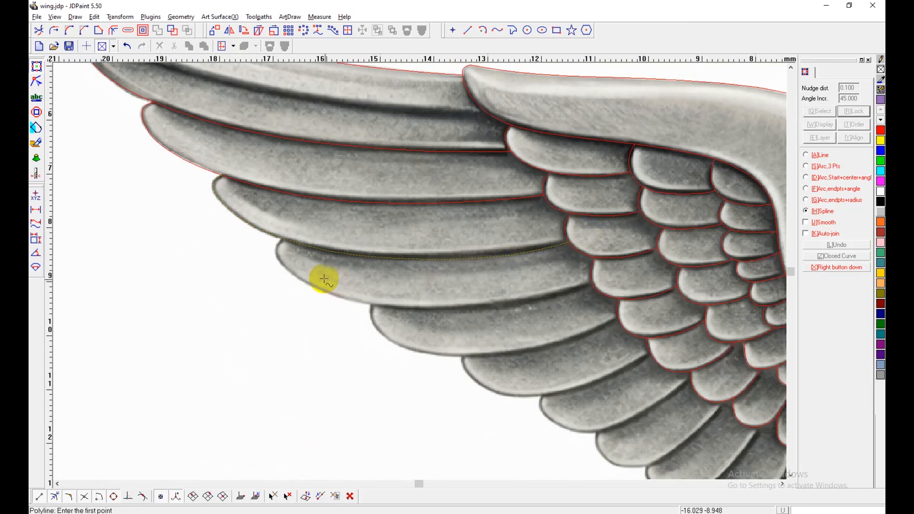
scroll(321, 280, "up", 5)
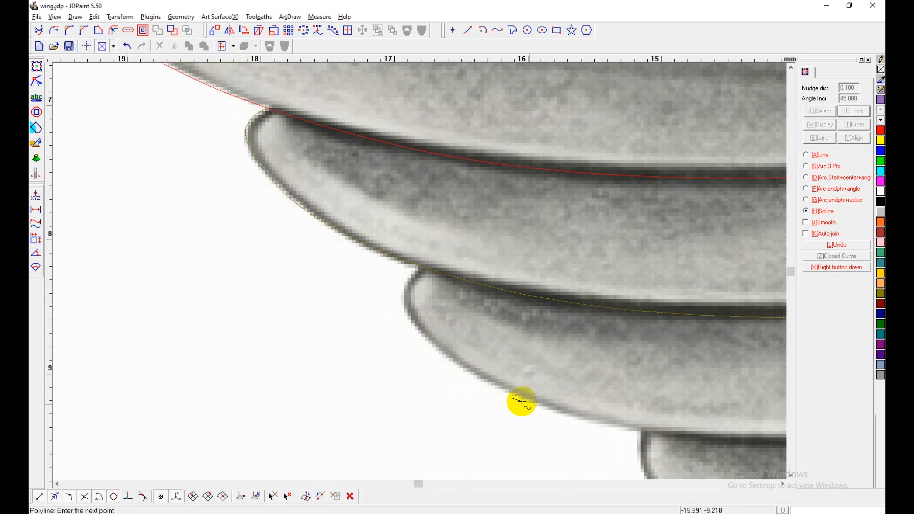
left_click(495, 386)
left_click(641, 425)
middle_click_drag(642, 425, 308, 293)
left_click(585, 304)
middle_click_drag(585, 304, 253, 328)
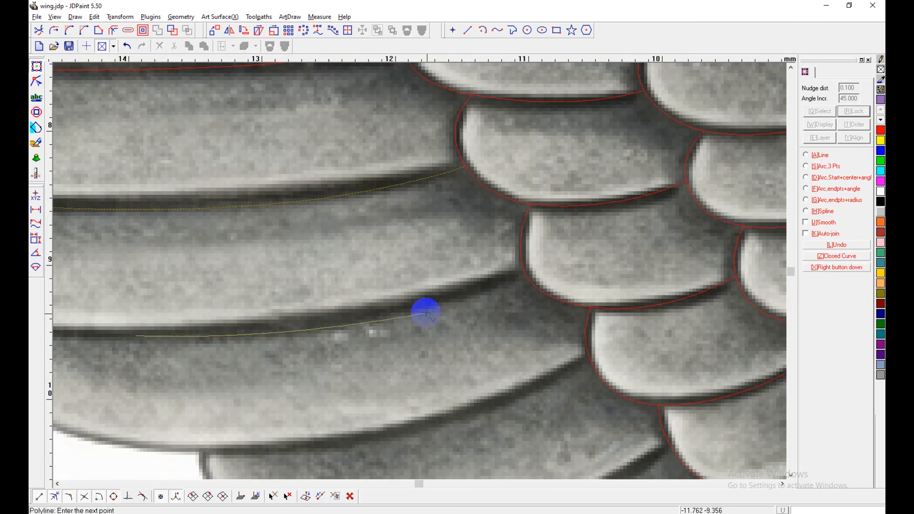
left_click(527, 269)
right_click(522, 266)
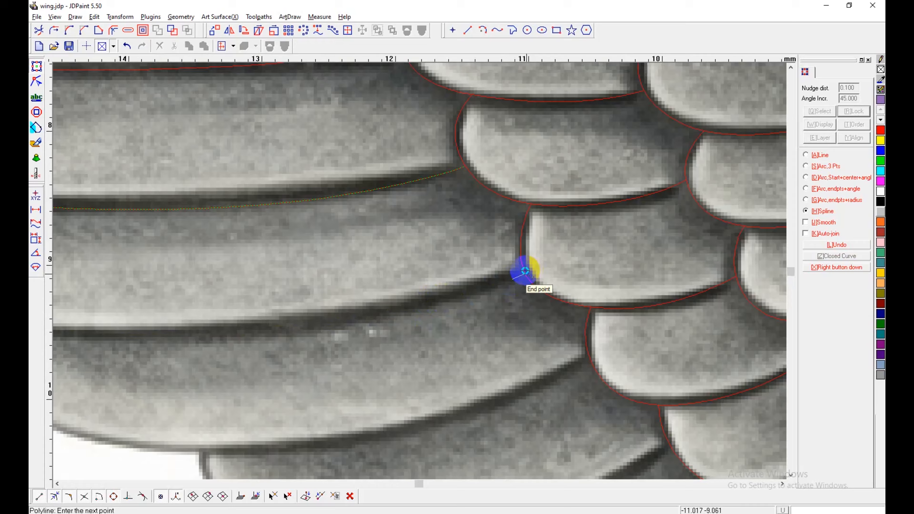
Step: Trace the fifth long feather from the feather above around its tip and along its lower edge to the third column's fifth feather
scroll(241, 375, "down", 3)
scroll(241, 375, "up", 3)
left_click(331, 201)
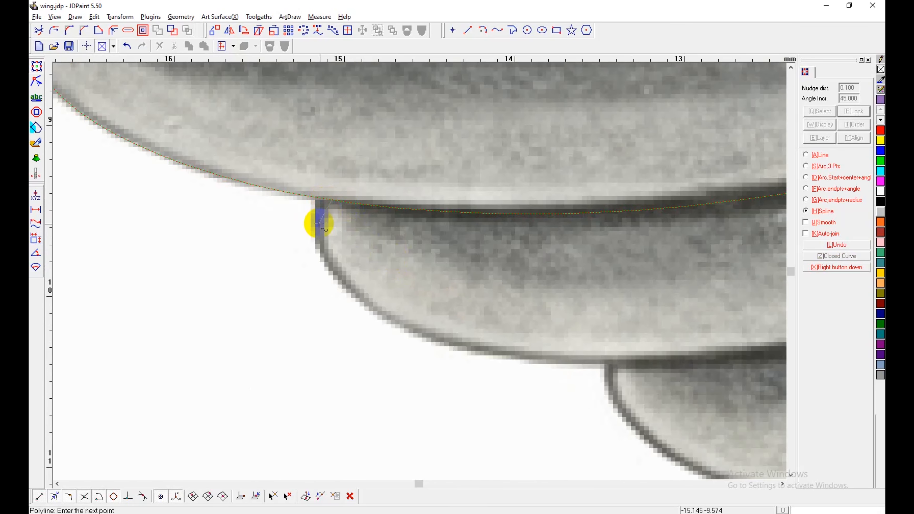
left_click(317, 227)
left_click(347, 290)
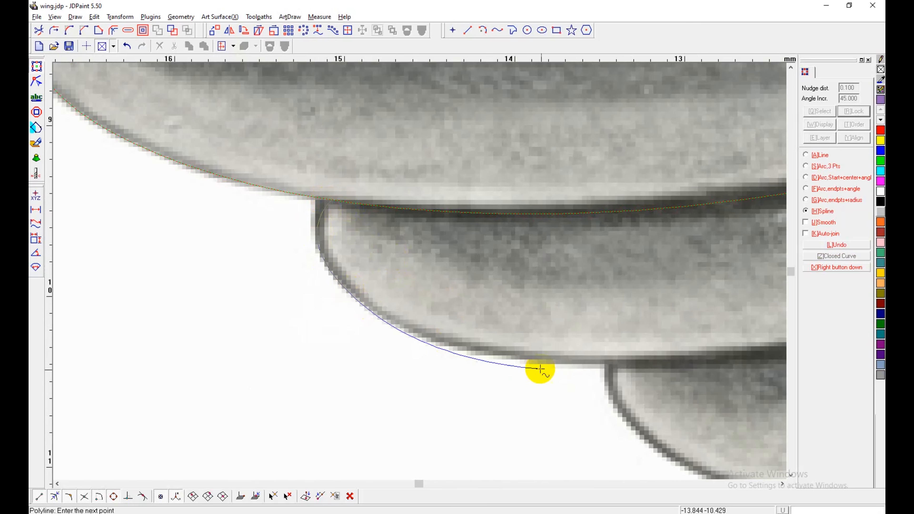
left_click(530, 360)
left_click(727, 360)
middle_click_drag(726, 359, 282, 353)
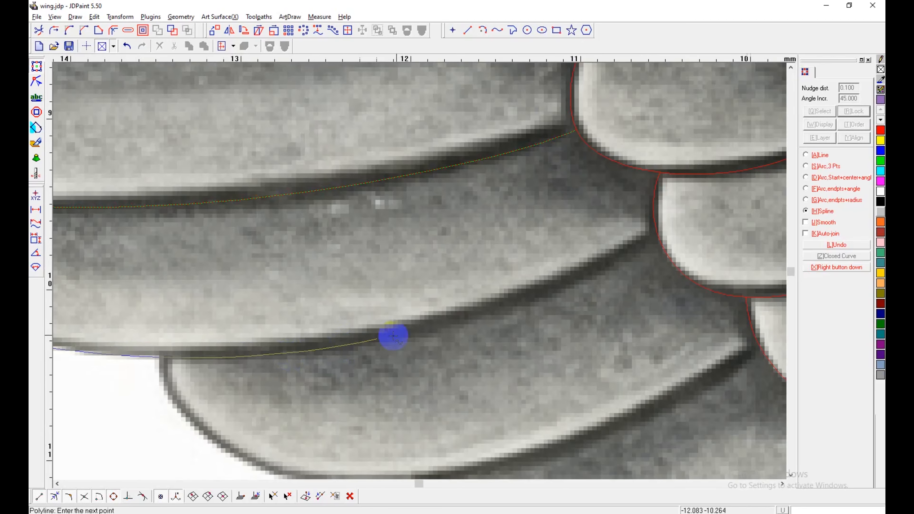
left_click(442, 320)
left_click(655, 234)
right_click(655, 234)
right_click(655, 234)
Step: Trace the sixth long feather from the feather above around its tip and along its lower edge to the third column's sixth feather
scroll(655, 234, "down", 3)
scroll(435, 372, "up", 4)
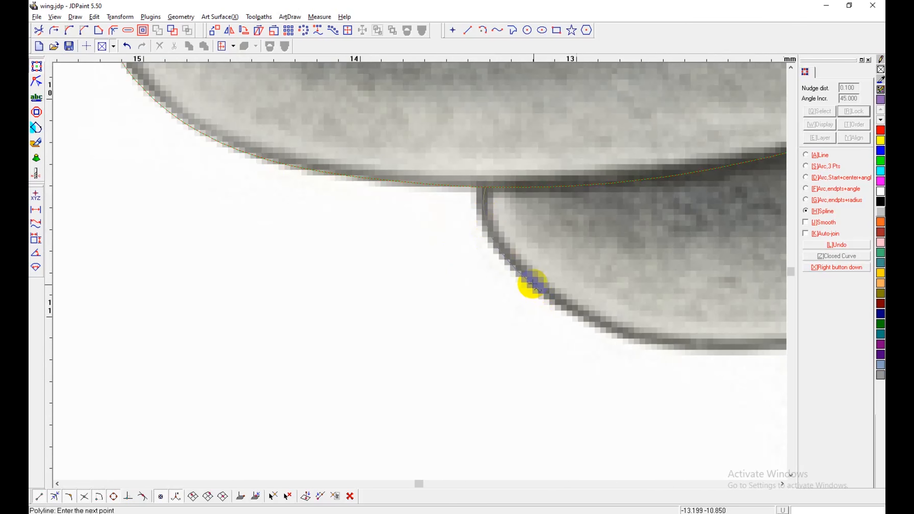
left_click(670, 347)
middle_click_drag(749, 344, 435, 347)
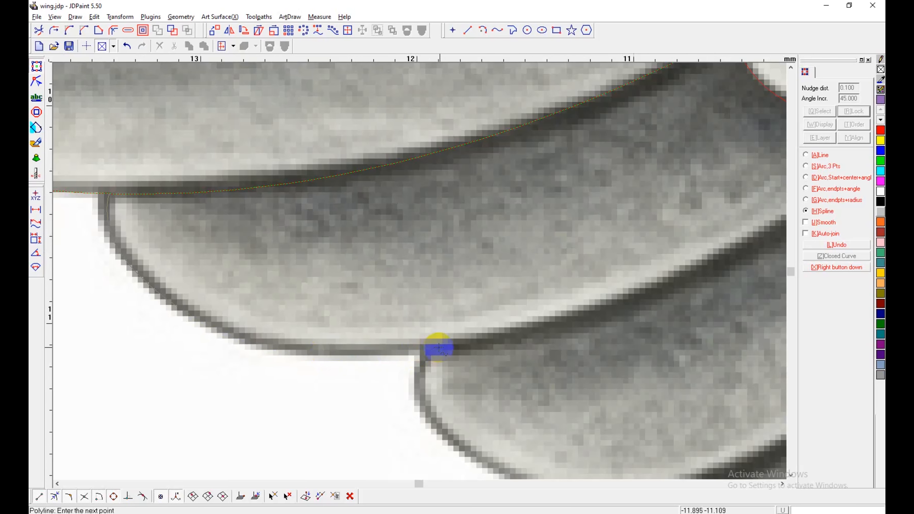
left_click(400, 355)
left_click(702, 271)
middle_click_drag(761, 234, 484, 336)
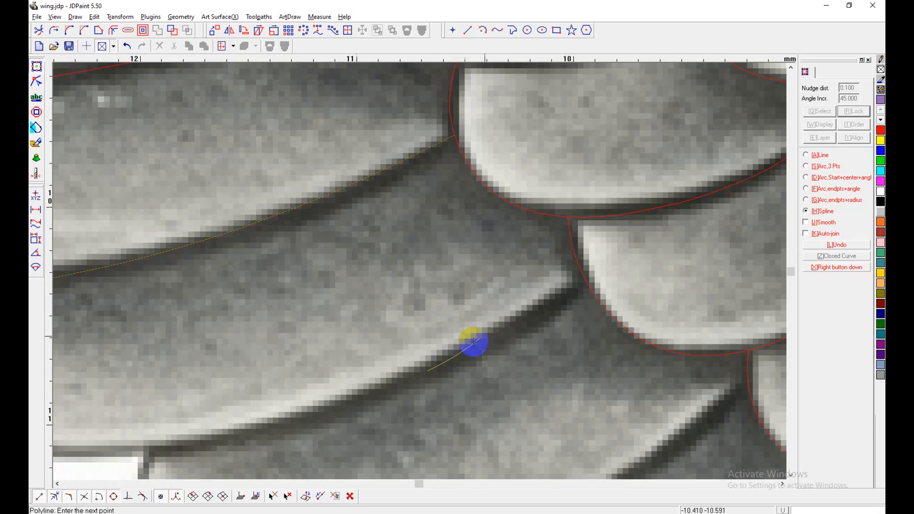
left_click(586, 282)
right_click(586, 344)
Step: Trace the seventh long feather from the feather above around its tip and along its lower edge to the third column's seventh feather
scroll(604, 277, "down", 1)
middle_click_drag(388, 394, 507, 239)
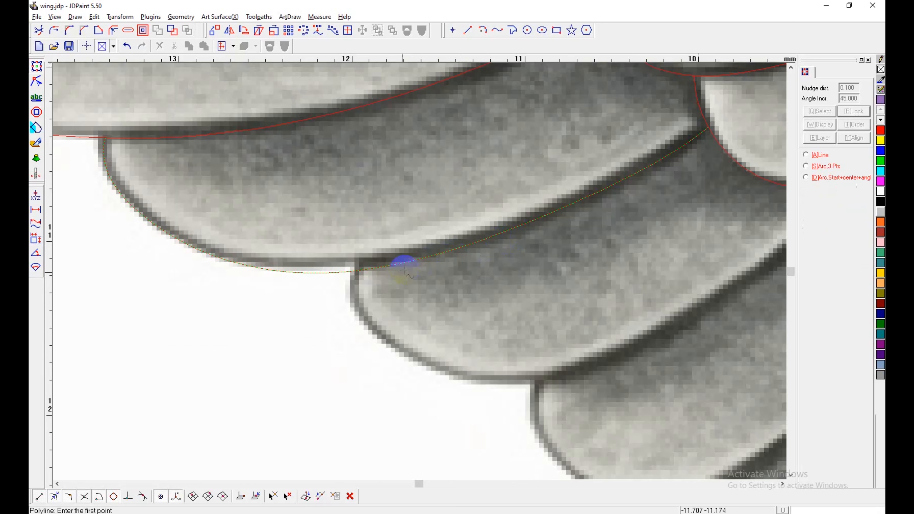
scroll(385, 268, "up", 1)
left_click(373, 386)
middle_click_drag(517, 449, 407, 309)
left_click(335, 298)
left_click(429, 322)
left_click(624, 294)
middle_click_drag(735, 231, 357, 383)
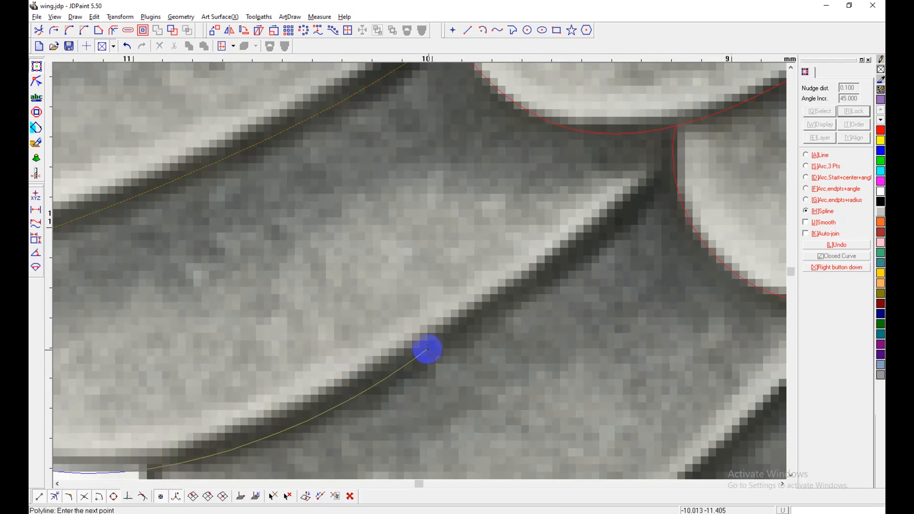
left_click(428, 350)
left_click(677, 166)
right_click(680, 171)
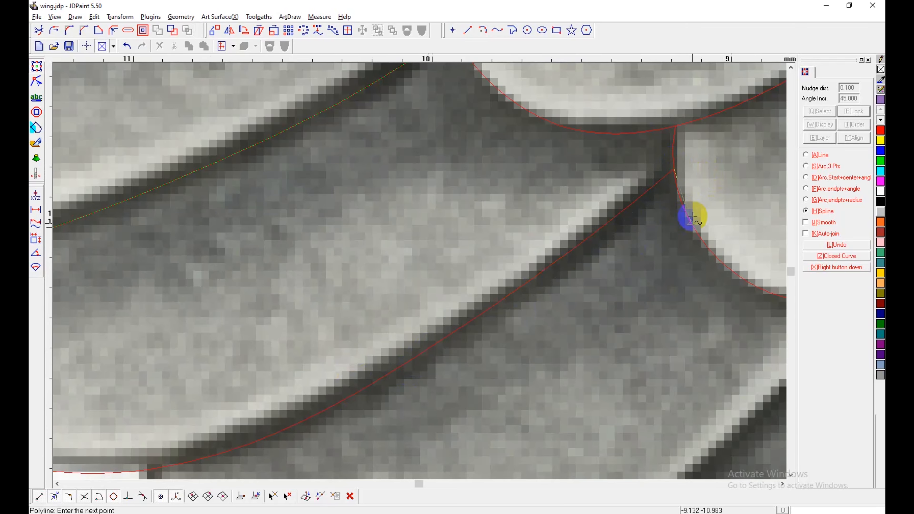
Step: Trace the eighth long feather from the feather above around its tip and along its lower edge to the underside of the third column's seventh feather
scroll(692, 216, "down", 2)
middle_click_drag(486, 355, 560, 120)
scroll(451, 146, "up", 2)
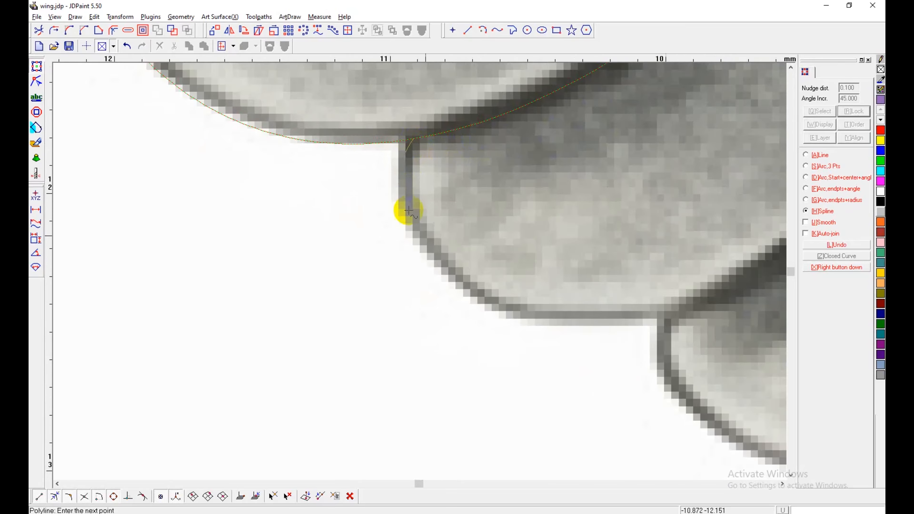
left_click(468, 295)
left_click(639, 316)
middle_click_drag(731, 273, 505, 322)
left_click(513, 326)
middle_click_drag(742, 155, 512, 274)
left_click(515, 253)
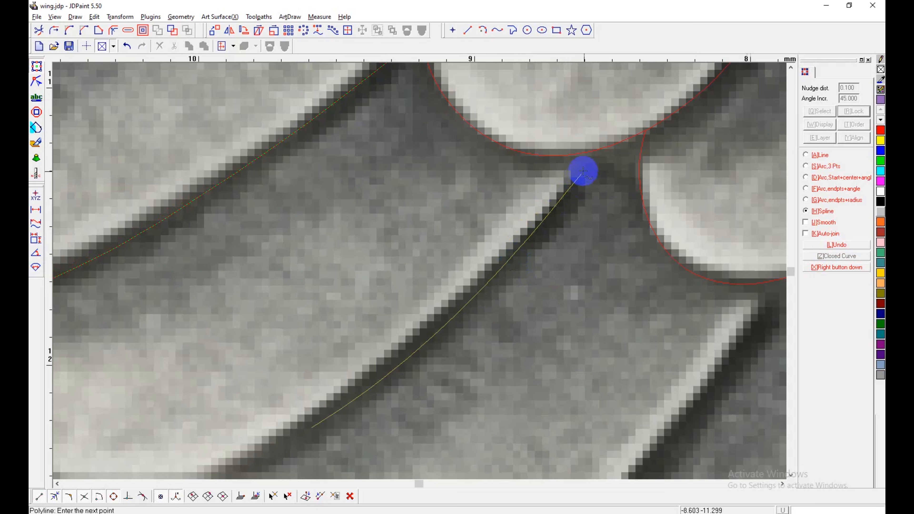
left_click(598, 148)
right_click(599, 154)
Step: Trace the ninth long feather from the feather above around its tip and up its lower edge to the third column's eighth feather
scroll(579, 282, "down", 1)
middle_click_drag(412, 366, 522, 177)
scroll(428, 254, "up", 2)
left_click(363, 256)
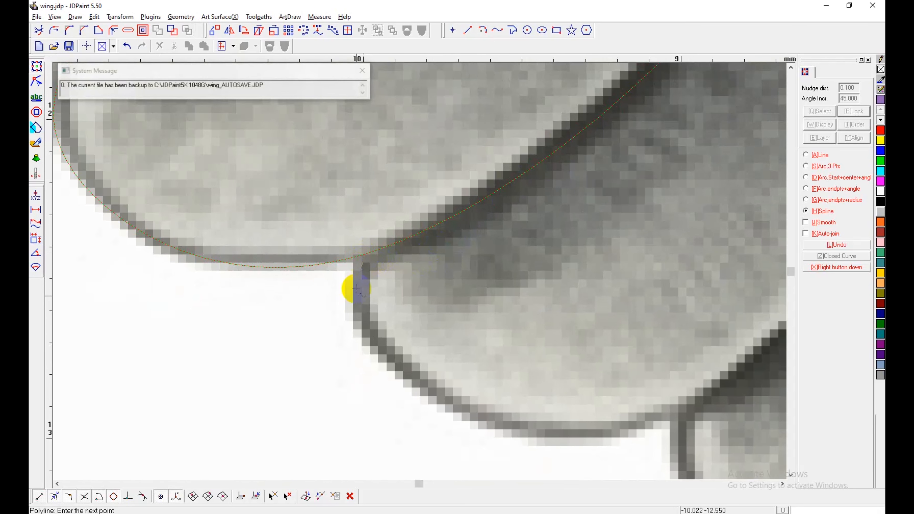
left_click(592, 436)
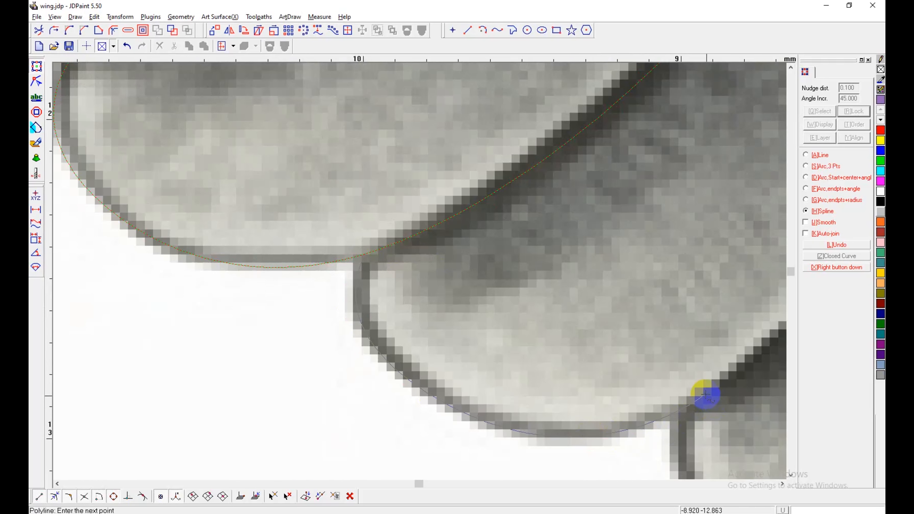
left_click(706, 396)
middle_click_drag(733, 322, 303, 383)
left_click(467, 276)
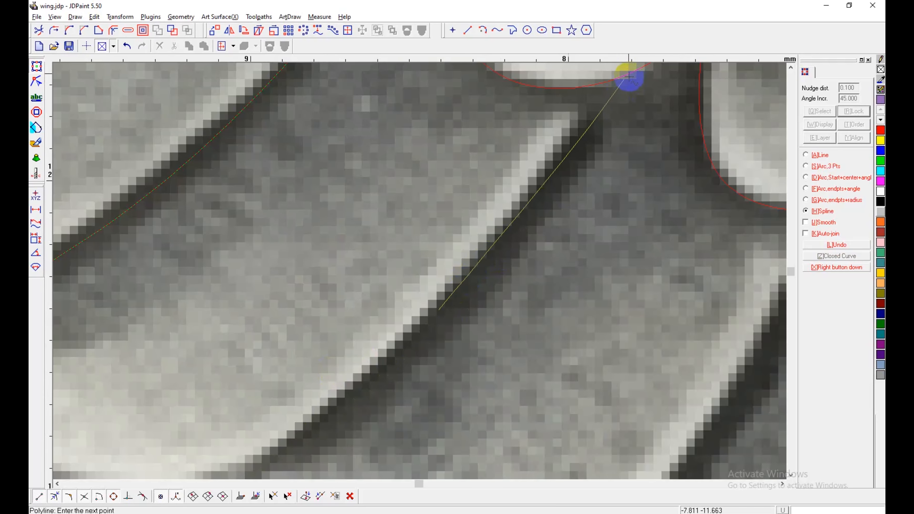
left_click(617, 79)
right_click(618, 98)
Step: Trace the tenth long feather from its neighbour around the tip and up its inner edge to the third column's ninth feather
scroll(584, 218, "down", 2)
middle_click_drag(444, 333, 435, 295)
scroll(435, 296, "up", 2)
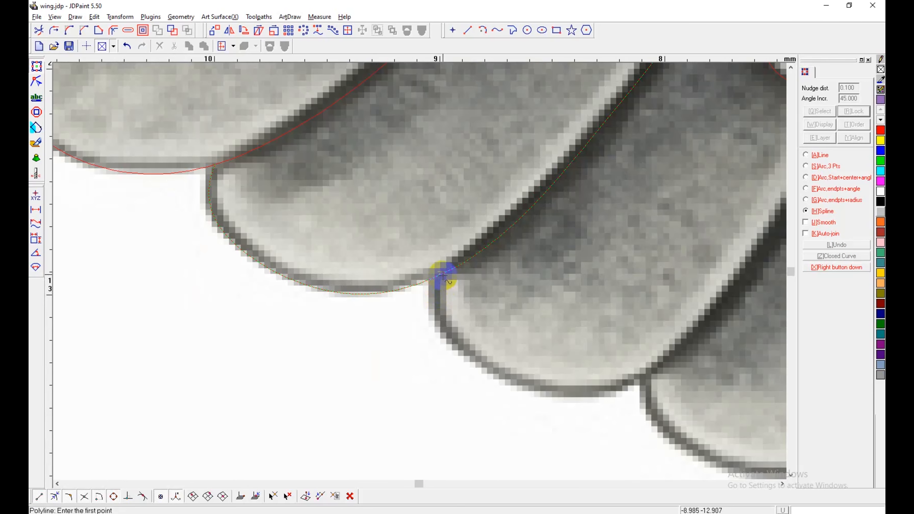
left_click(439, 275)
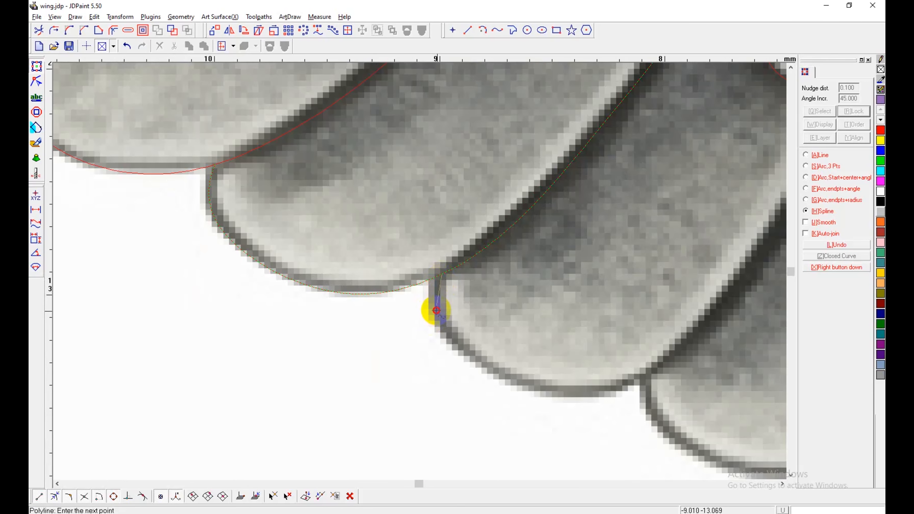
left_click(663, 361)
middle_click_drag(756, 272, 552, 346)
left_click(579, 295)
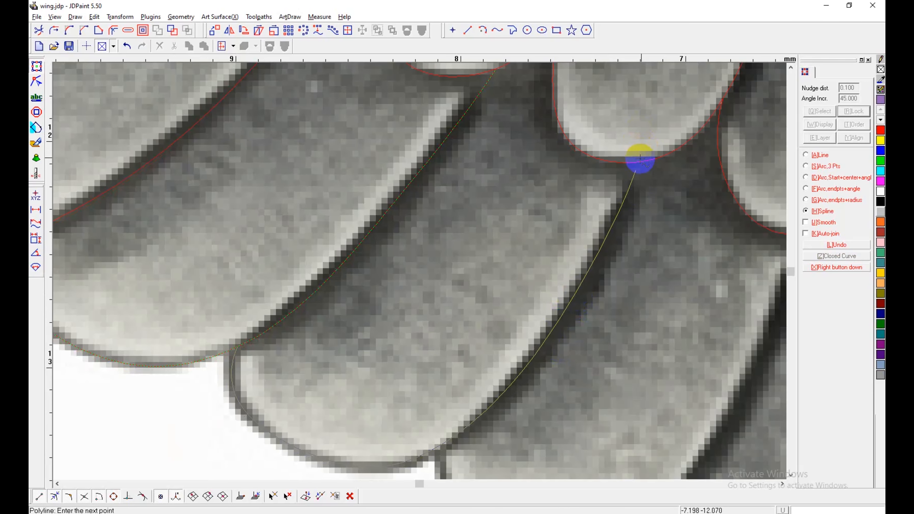
left_click(641, 159)
right_click(664, 271)
Step: Trace the eleventh long feather from its neighbour around the tip and up its inner edge to the third column's tenth feather
scroll(406, 255, "down", 3)
scroll(413, 336, "up", 2)
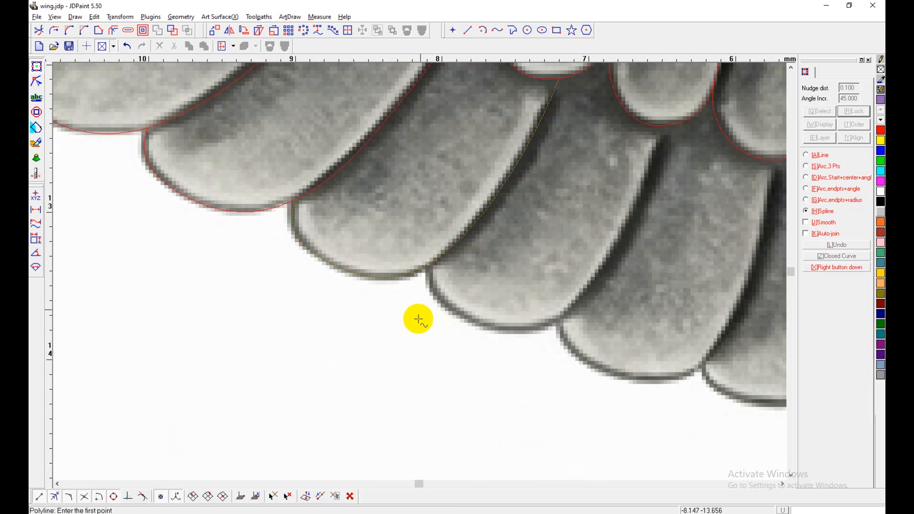
left_click(428, 267)
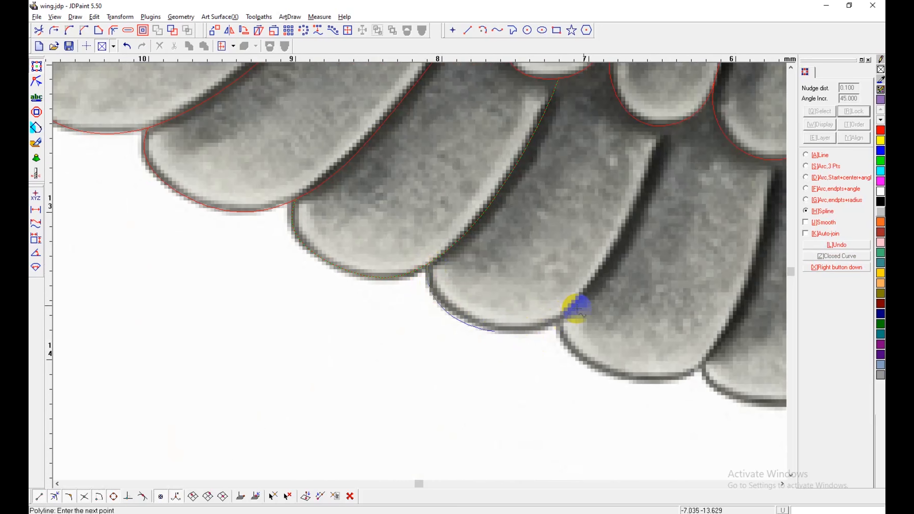
left_click(618, 251)
left_click(665, 127)
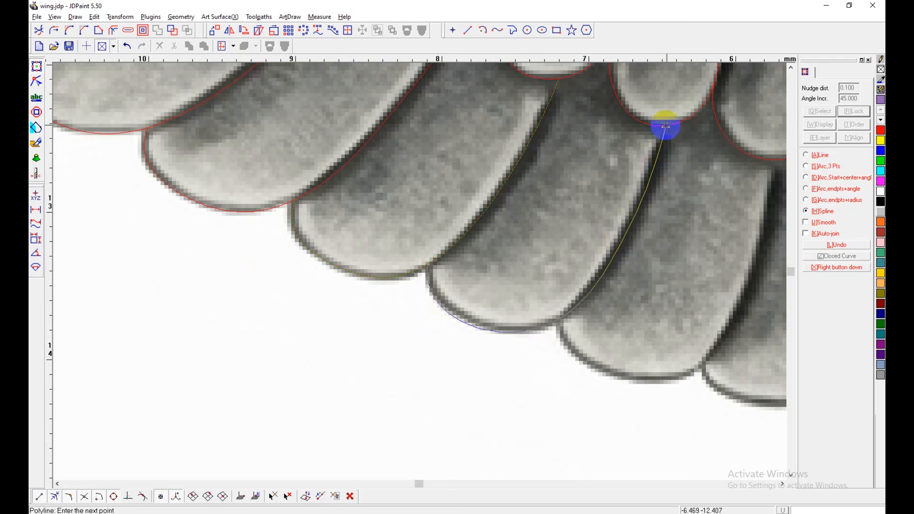
right_click(669, 134)
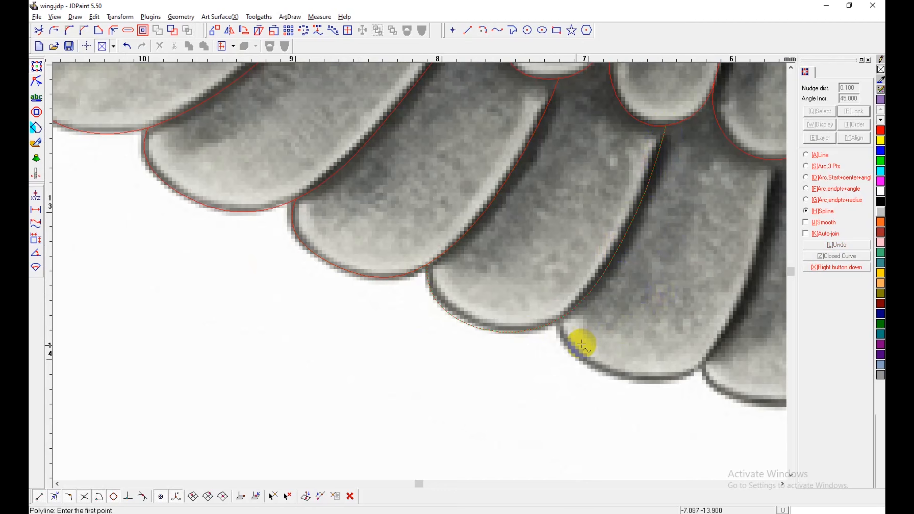
Step: Trace the twelfth long feather from its neighbour around the tip and up its inner edge to the small feather above it
left_click(560, 320)
left_click(566, 344)
left_click(619, 377)
left_click(686, 377)
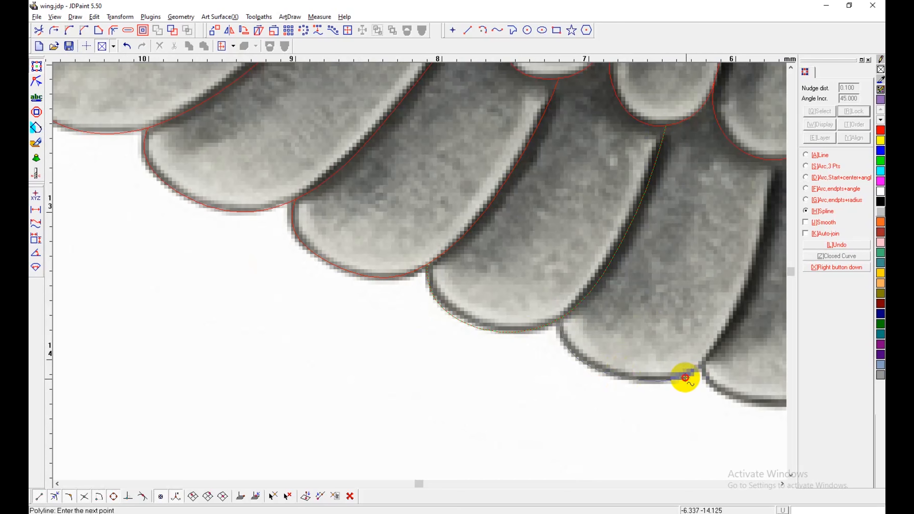
left_click(721, 343)
middle_click_drag(750, 271, 633, 333)
left_click(642, 303)
left_click(658, 223)
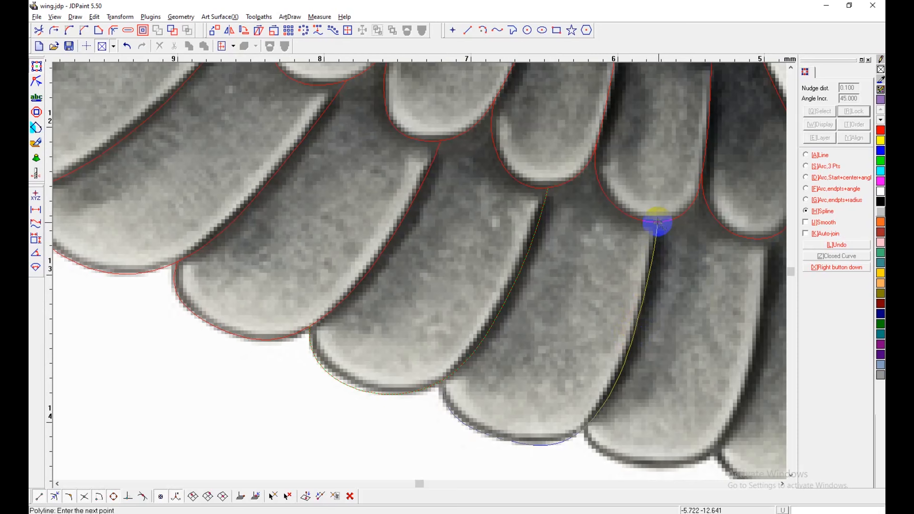
right_click(661, 229)
Step: Trace the thirteenth long feather from its neighbour around the tip and up its inner edge to the small feather above it
middle_click_drag(650, 441, 486, 301)
left_click(430, 289)
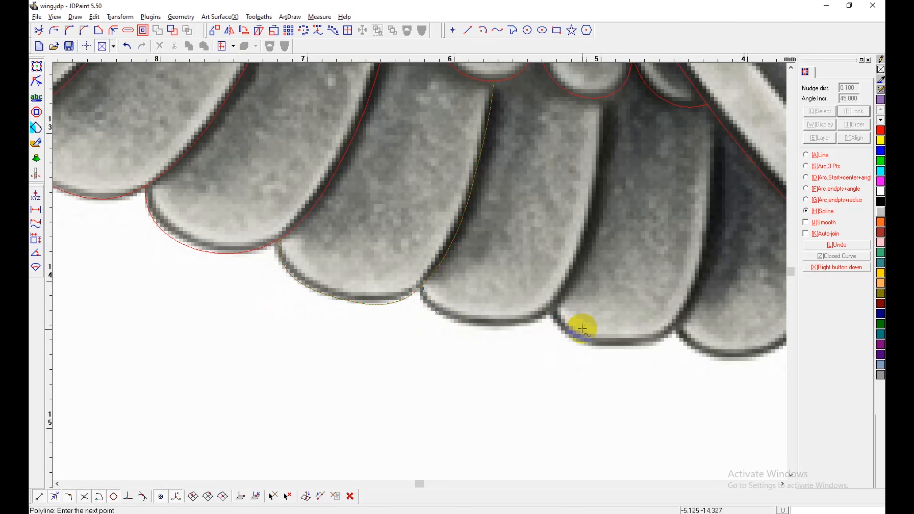
left_click(524, 321)
left_click(606, 97)
right_click(606, 97)
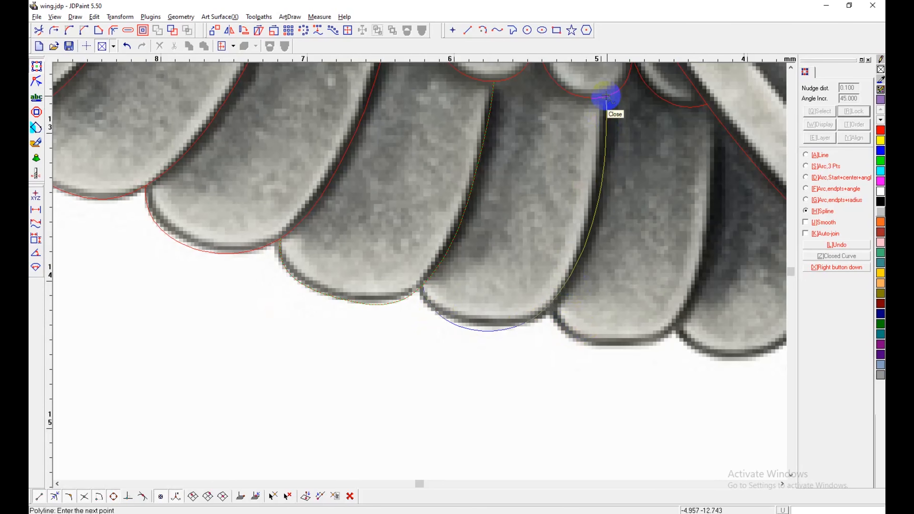
Step: Trace the fourteenth long feather from its neighbour around the tip and up its inner edge to the shield's outline
left_click(553, 300)
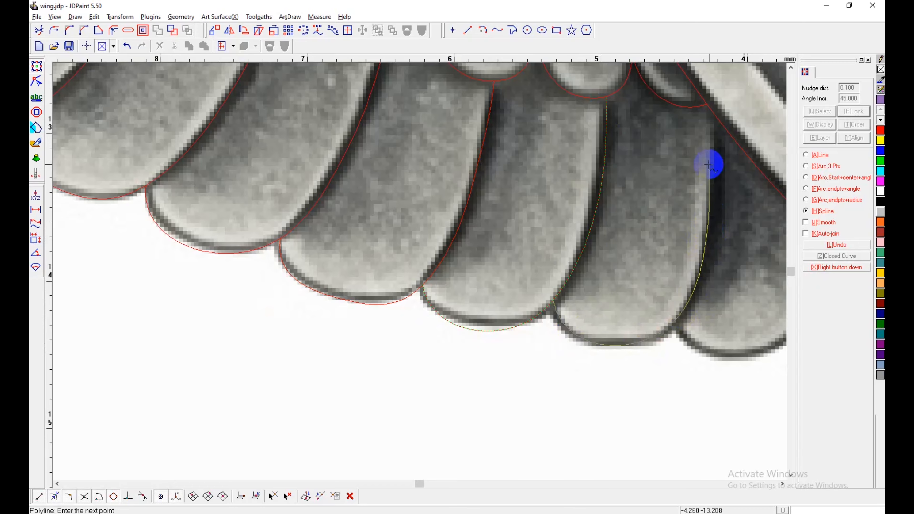
left_click(716, 117)
right_click(716, 118)
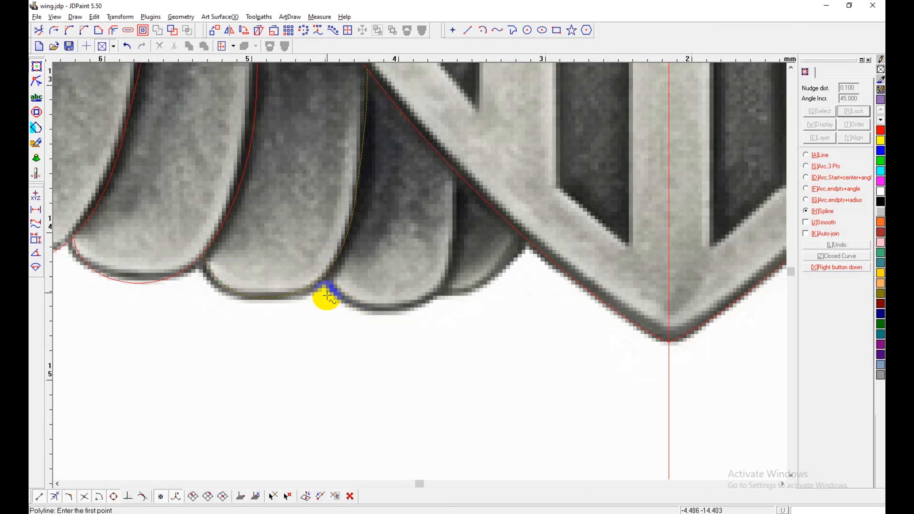
Step: Trace the fifteenth long feather from its neighbour around the tip and up its inner edge to the shield's lower edge
left_click(330, 268)
left_click(335, 294)
left_click(398, 309)
left_click(444, 282)
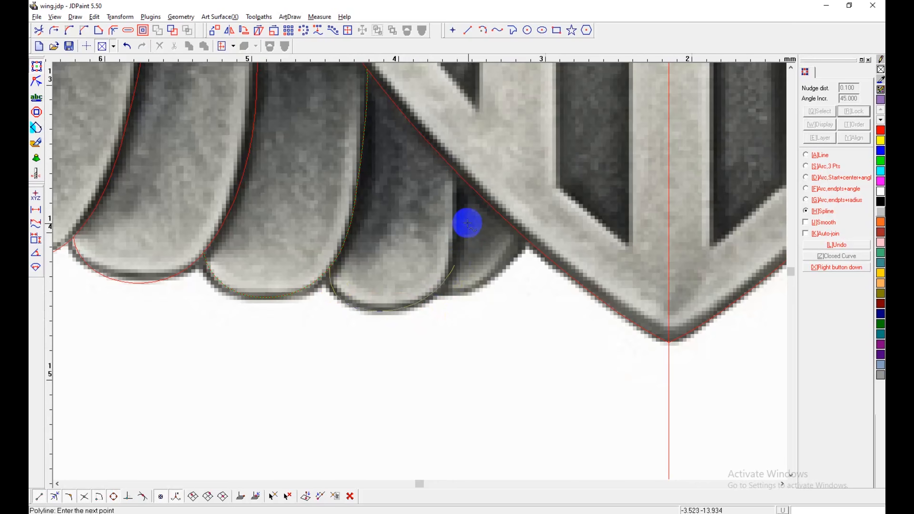
left_click(450, 164)
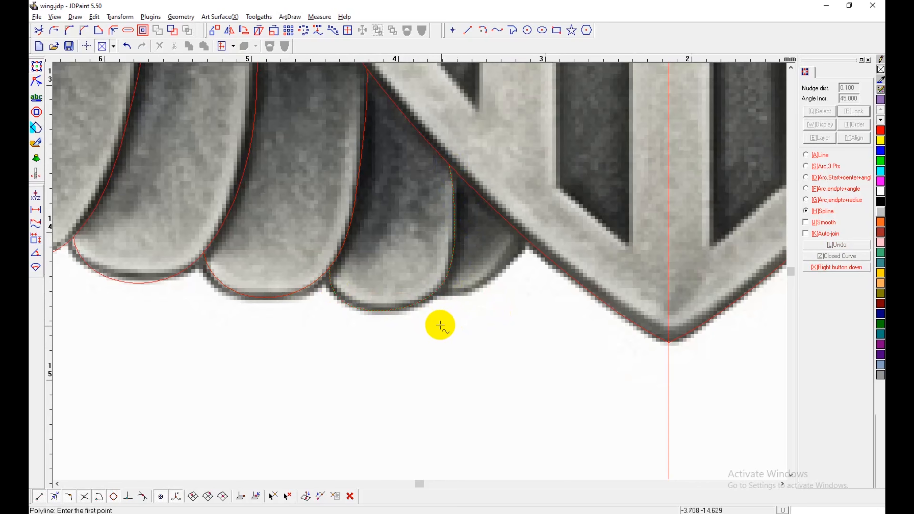
Step: Trace the short lower edge of the last feather from its neighbour to the shield's outline and end the polyline command
right_click(434, 290)
left_click(527, 246)
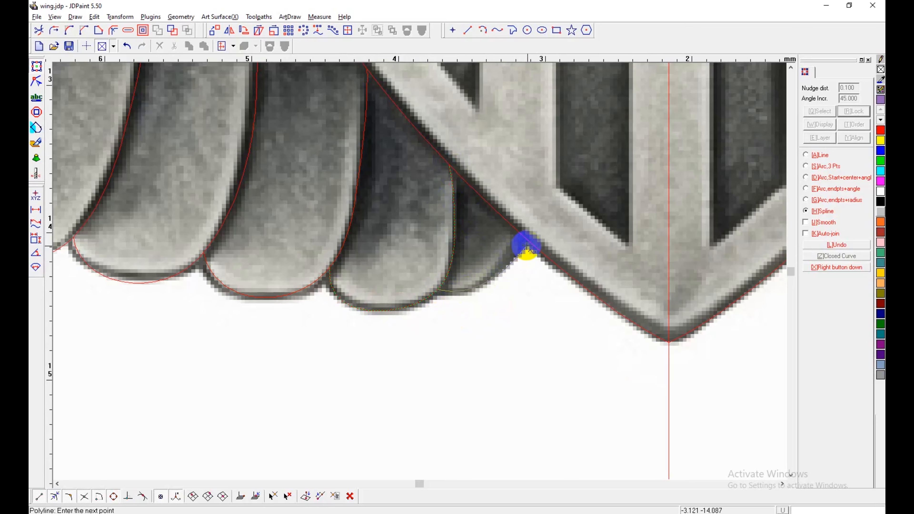
right_click(552, 325)
right_click(549, 331)
Step: Trace the dark groove along the topmost long feather with a spline from the wing tip to the large upper feather's edge
scroll(540, 339, "down", 9)
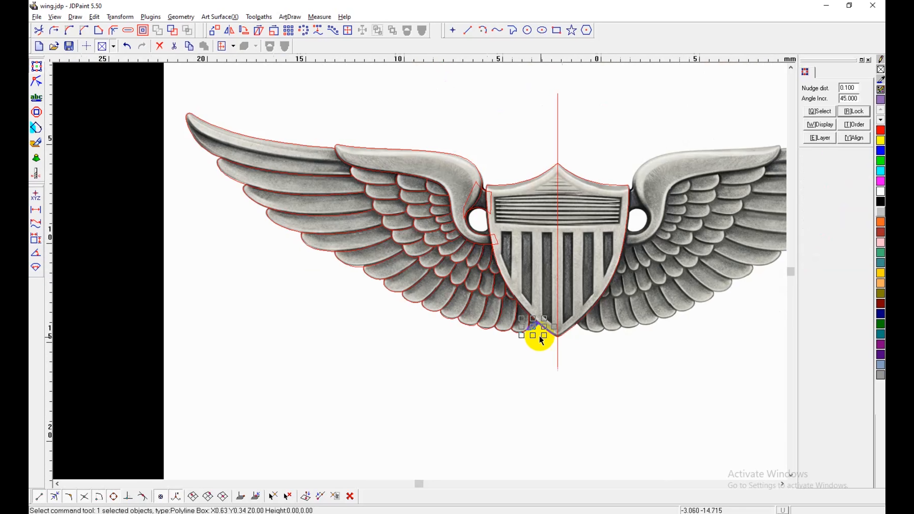
middle_click_drag(522, 374, 511, 385)
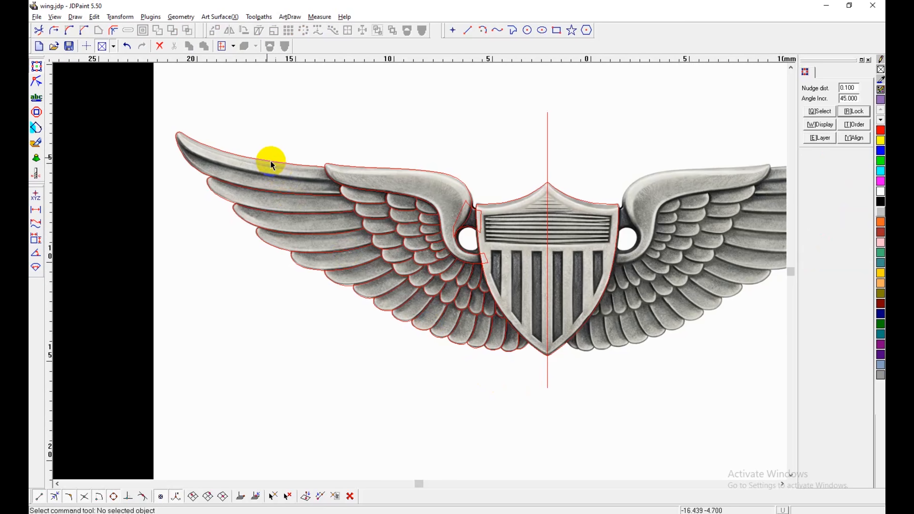
scroll(160, 146, "up", 5)
scroll(160, 146, "up", 1)
middle_click_drag(342, 202, 242, 206)
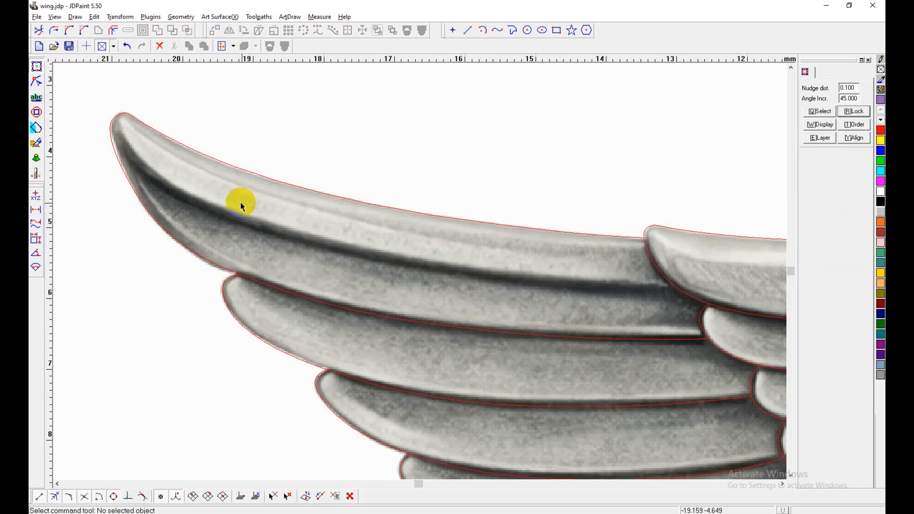
left_click(512, 30)
scroll(81, 153, "up", 1)
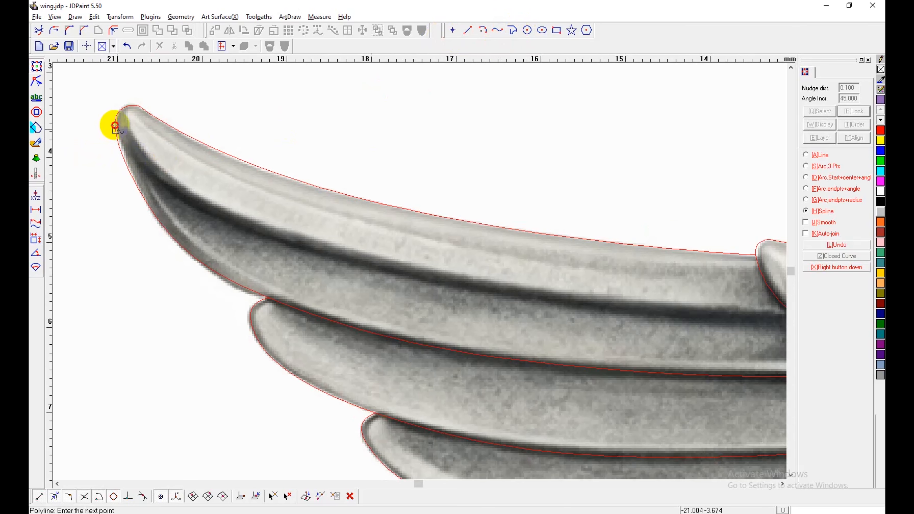
left_click(147, 171)
left_click(252, 230)
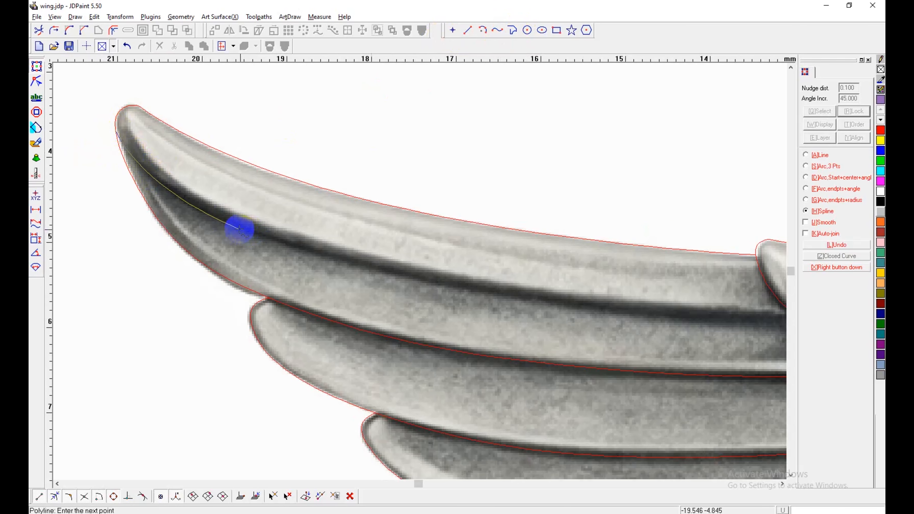
left_click(499, 296)
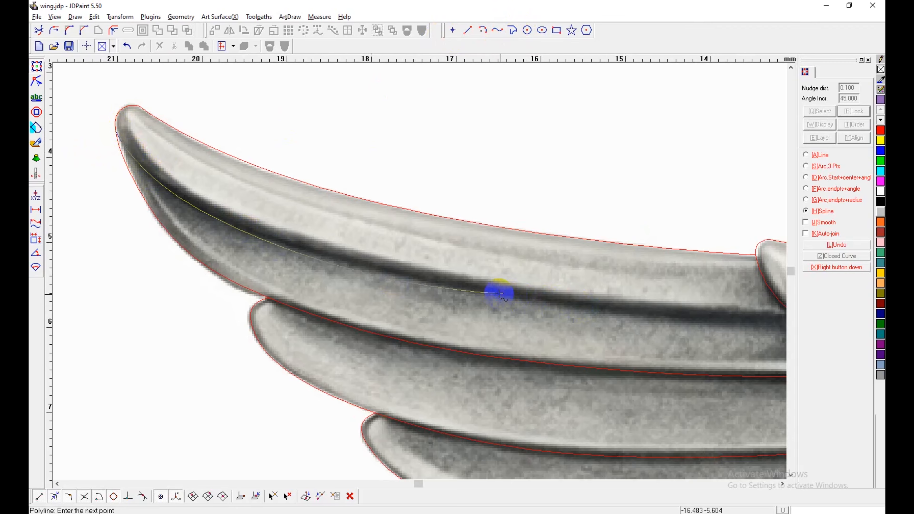
left_click(723, 317)
middle_click_drag(723, 317, 554, 326)
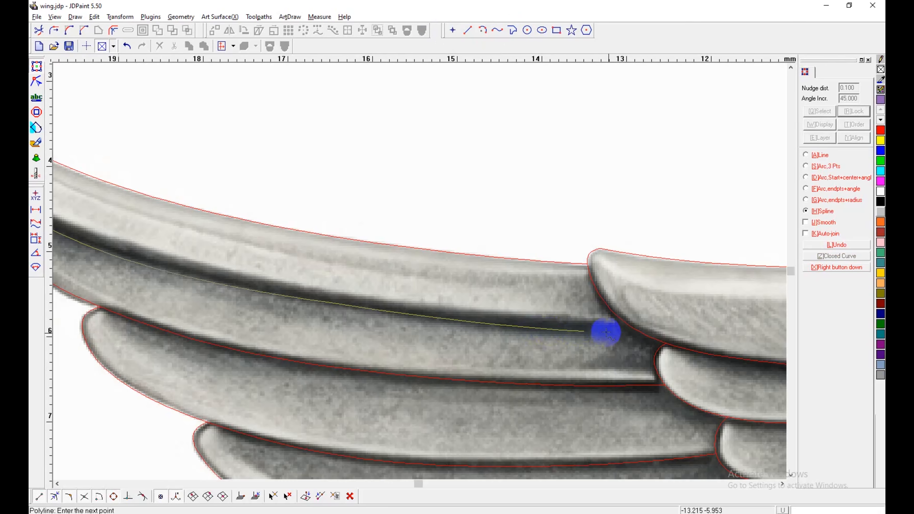
right_click(634, 330)
scroll(561, 182, "down", 2)
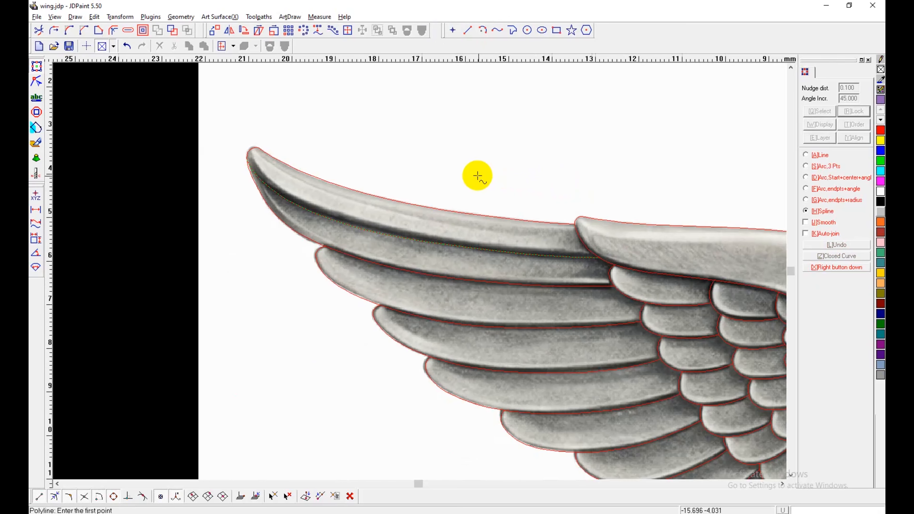
Step: Set the nudge distance to 50 mm and move the groove spline and the topmost feather's outline 50 mm left of the image
right_click(478, 176)
scroll(476, 176, "down", 4)
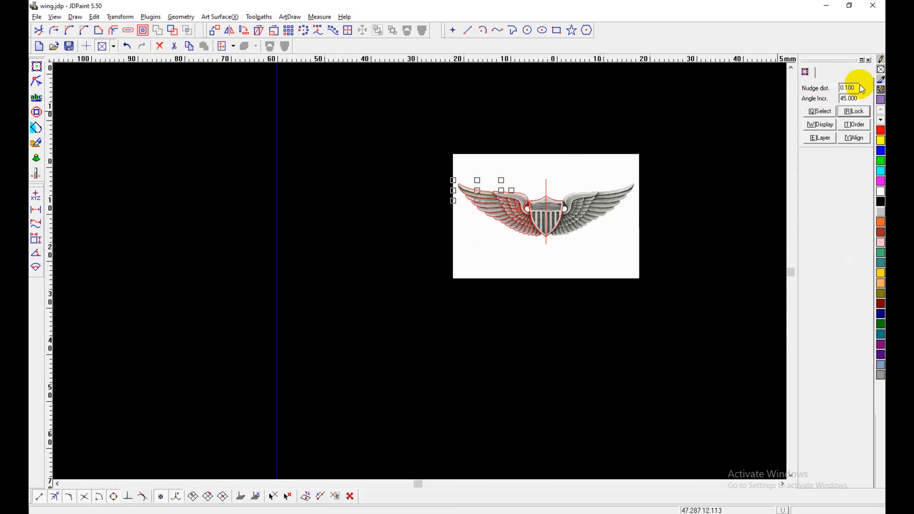
left_click_drag(857, 88, 830, 92)
type("50")
left_click(493, 196)
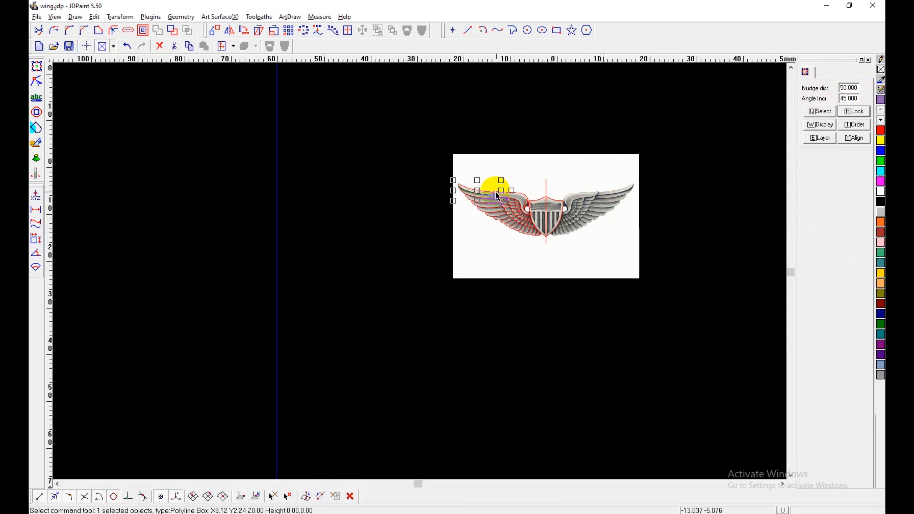
key("Left")
left_click(485, 192)
key("Left")
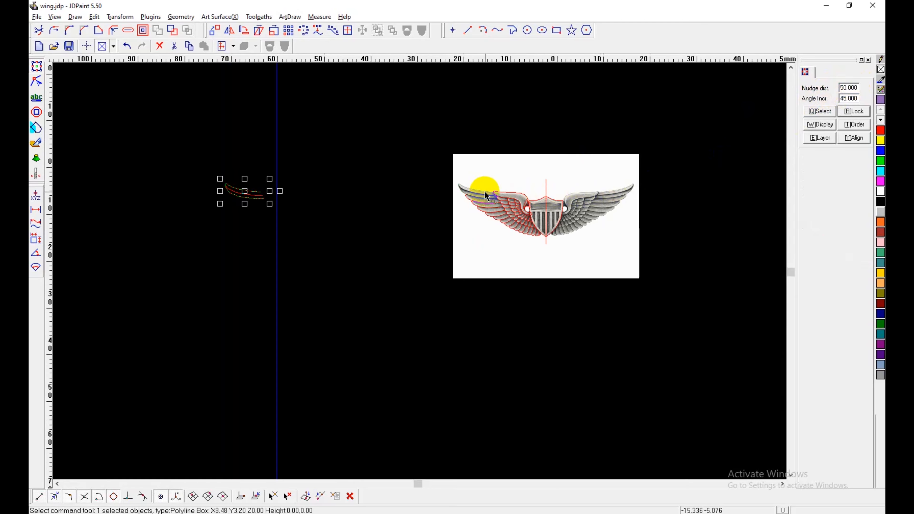
Step: Quick-trim the topmost feather's outline at the groove curve and join both into one curve
scroll(217, 202, "up", 1)
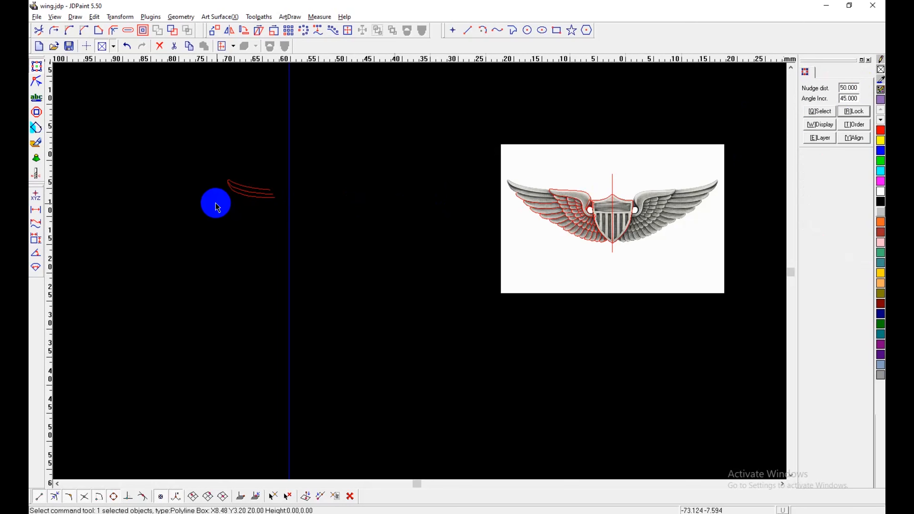
left_click(39, 30)
scroll(257, 206, "up", 1)
scroll(188, 151, "up", 3)
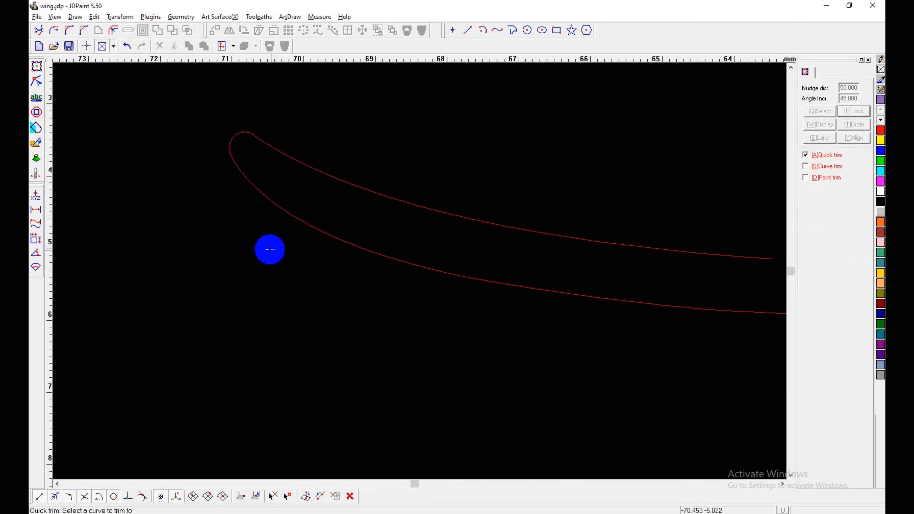
right_click(270, 250)
key("ctrl+j")
right_click(338, 241)
left_click(341, 245)
Step: Delete the tip and upper-edge nodes of the far-left feather outline, keeping only its lower edge
scroll(341, 245, "down", 4)
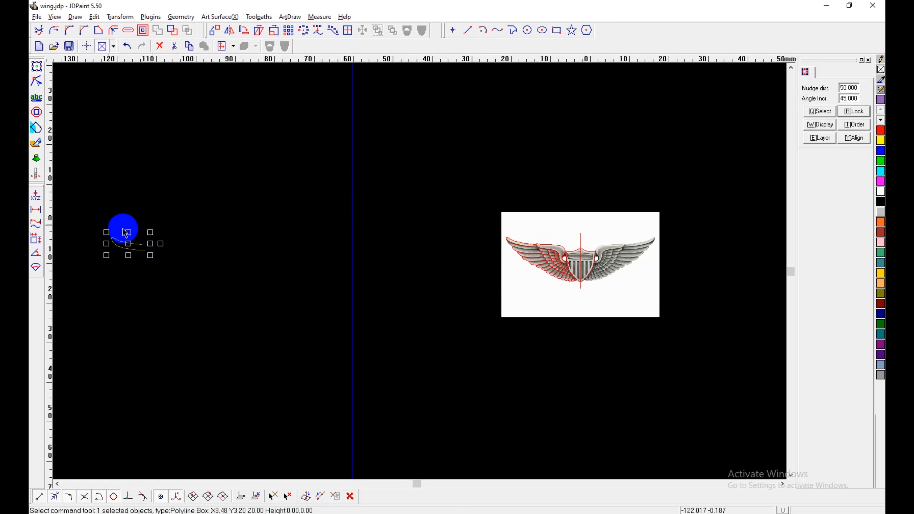
scroll(123, 229, "up", 1)
left_click(37, 81)
scroll(159, 279, "up", 2)
left_click_drag(139, 174, 272, 236)
key("Delete")
key("Delete")
left_click_drag(318, 208, 395, 250)
key("Delete")
left_click(39, 70)
scroll(106, 147, "down", 12)
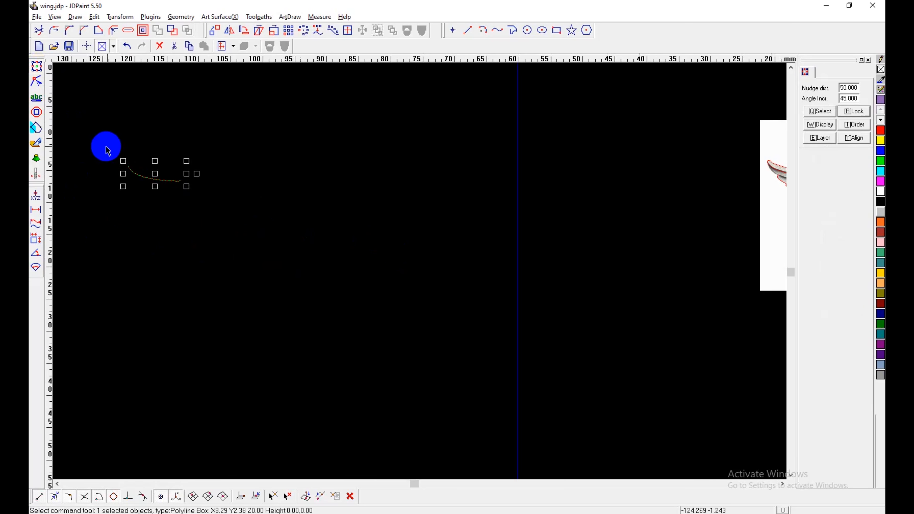
Step: Move the remaining lower-edge curve 100 mm right, back onto the wing image
key("Right")
key("Right")
scroll(407, 155, "up", 7)
scroll(309, 167, "up", 2)
scroll(309, 166, "up", 9)
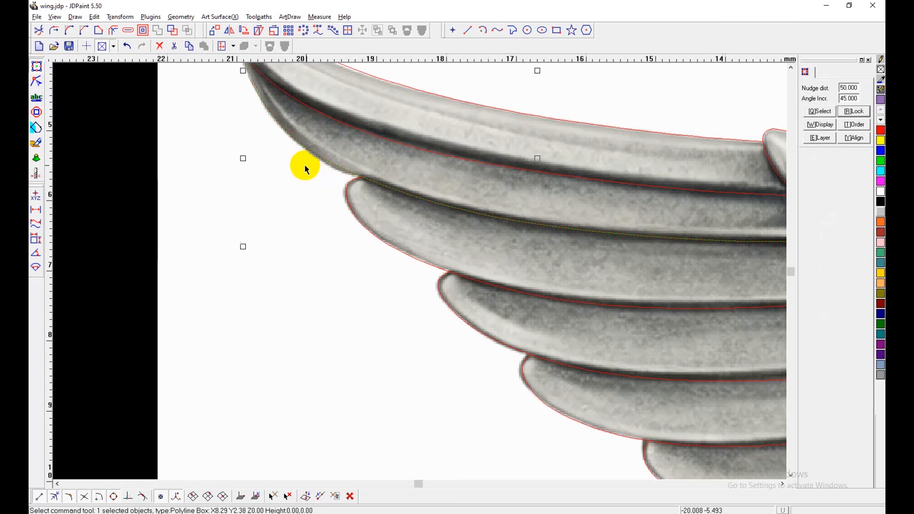
Step: Draw a short spline from the groove's start near the wing tip to the upper end of the lower-edge curve
middle_click_drag(164, 110, 207, 264)
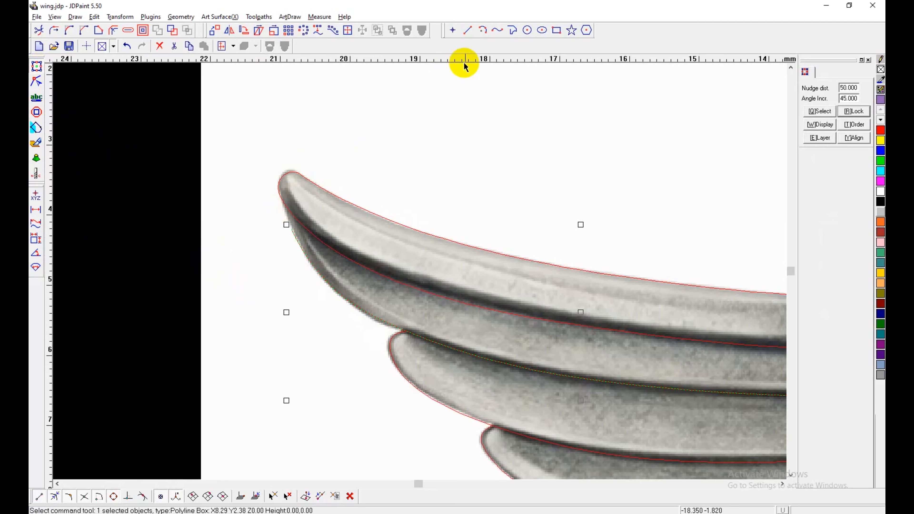
left_click(512, 31)
scroll(282, 227, "up", 3)
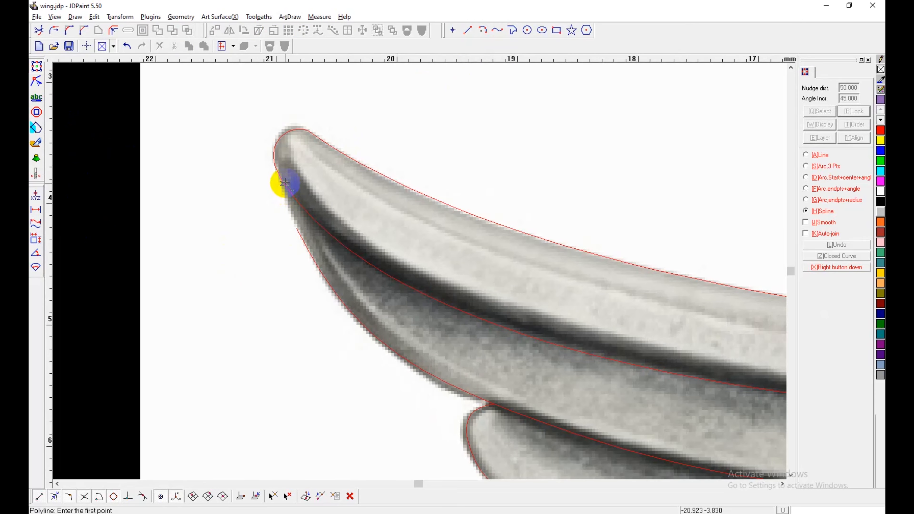
left_click(285, 183)
left_click(296, 233)
right_click(292, 299)
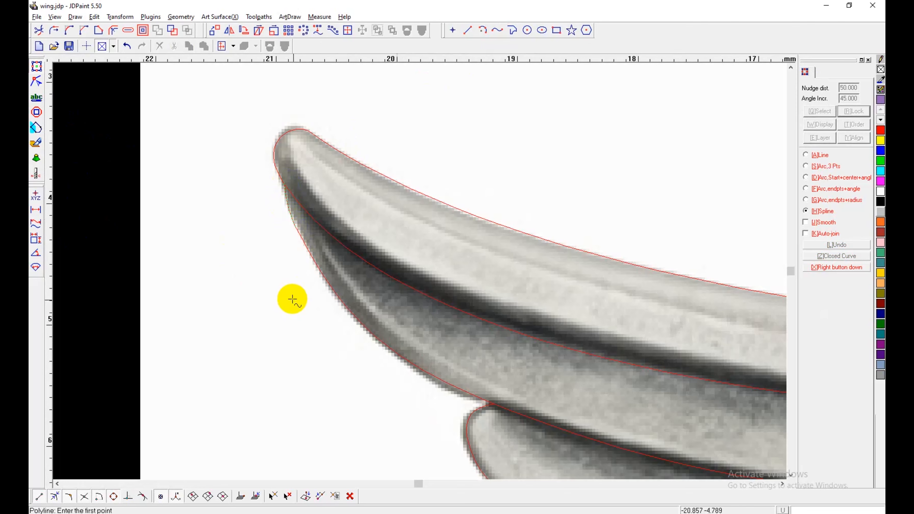
Step: Join the short connecting spline to the lower-edge curve with auto-join
right_click(293, 301)
left_click(312, 324)
key("ctrl+j")
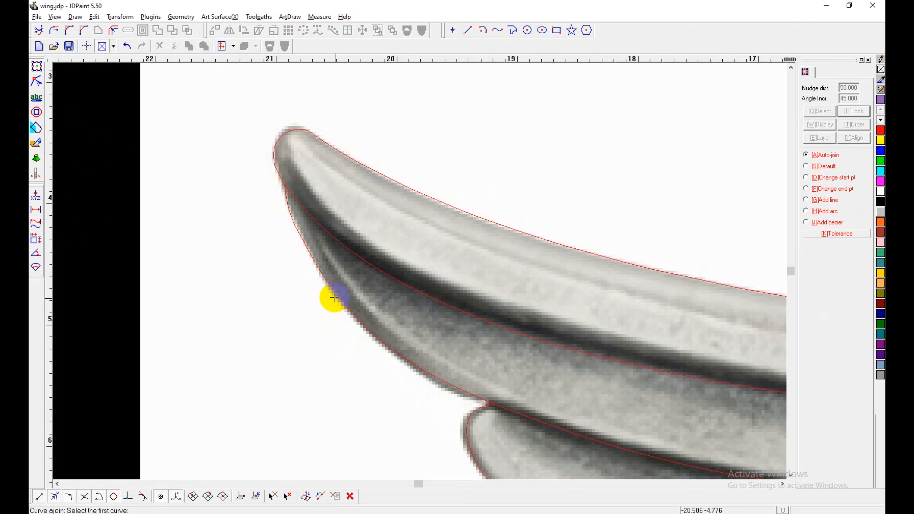
left_click(337, 294)
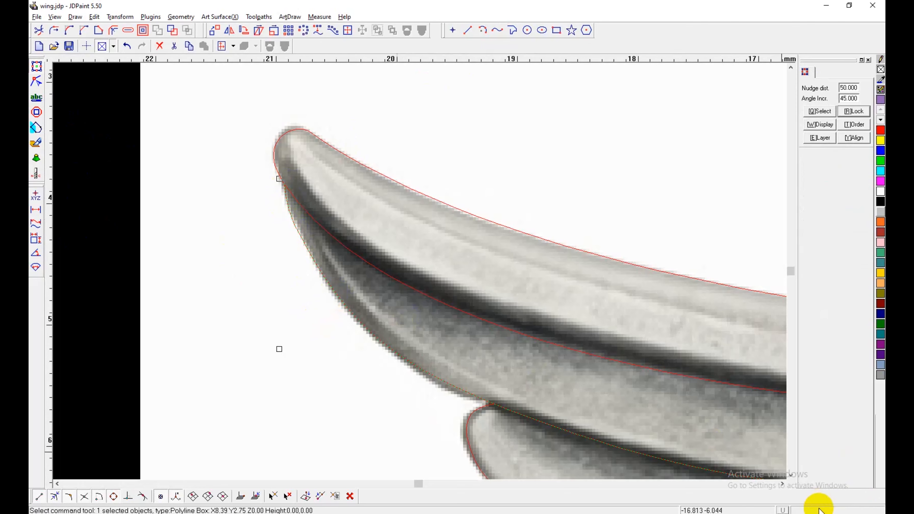
left_click_drag(783, 505, 718, 499)
left_click(576, 446)
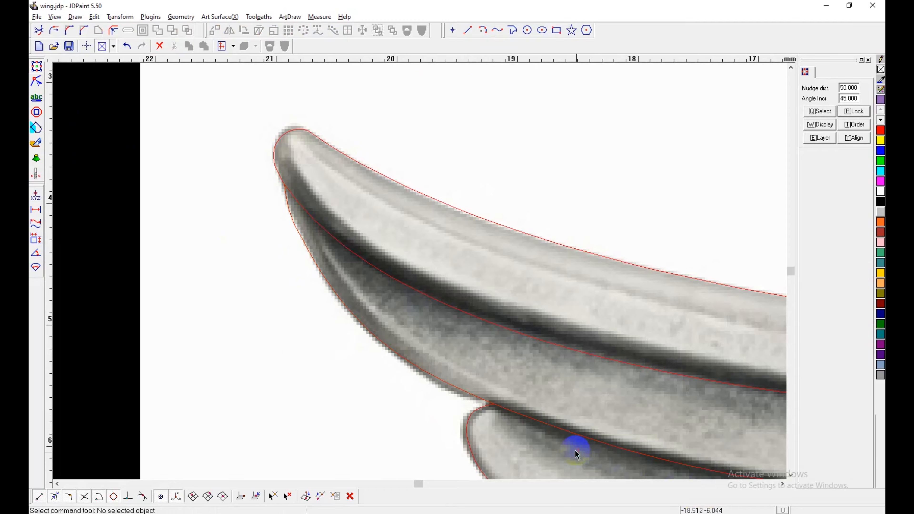
Step: Delete the surplus nodes where the connecting spline meets the lower-edge curve near the wing tip
scroll(443, 371, "down", 4)
scroll(442, 370, "down", 2)
scroll(296, 260, "up", 4)
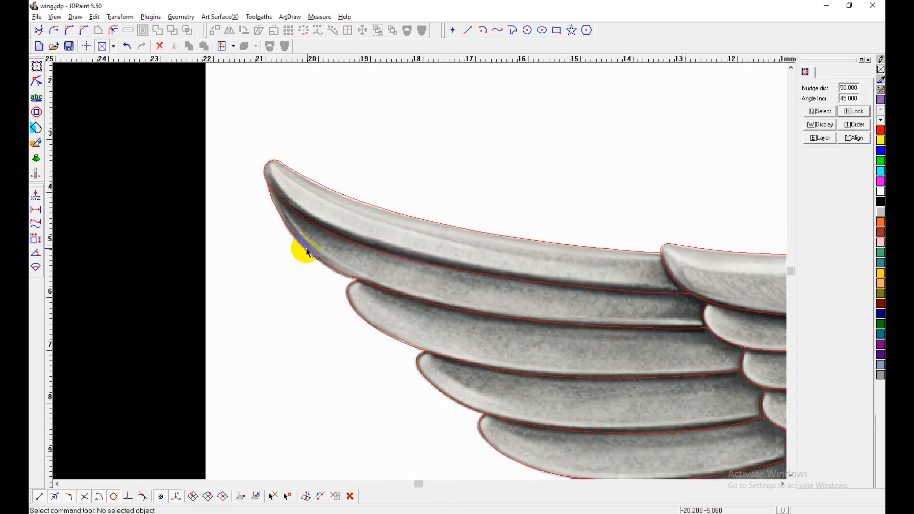
left_click(302, 250)
left_click(34, 86)
scroll(239, 211, "up", 3)
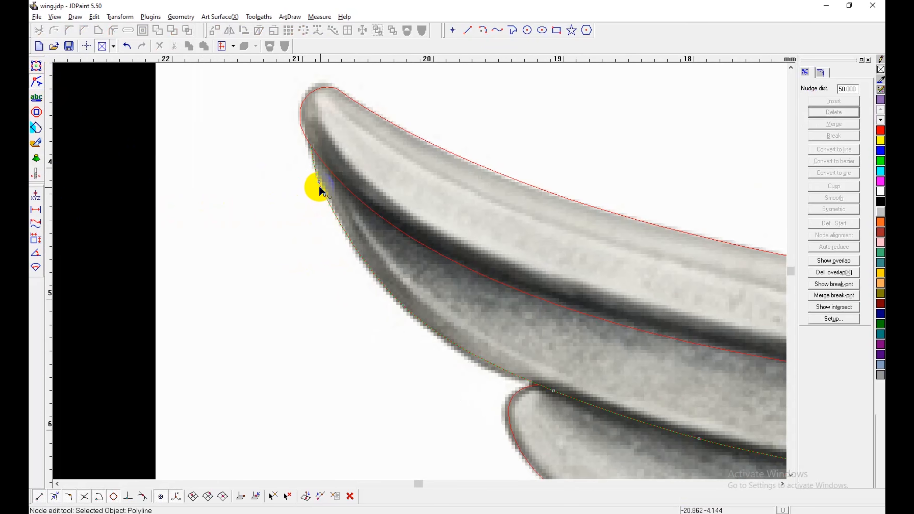
key("Delete")
left_click(325, 195)
key("Delete")
scroll(317, 202, "down", 4)
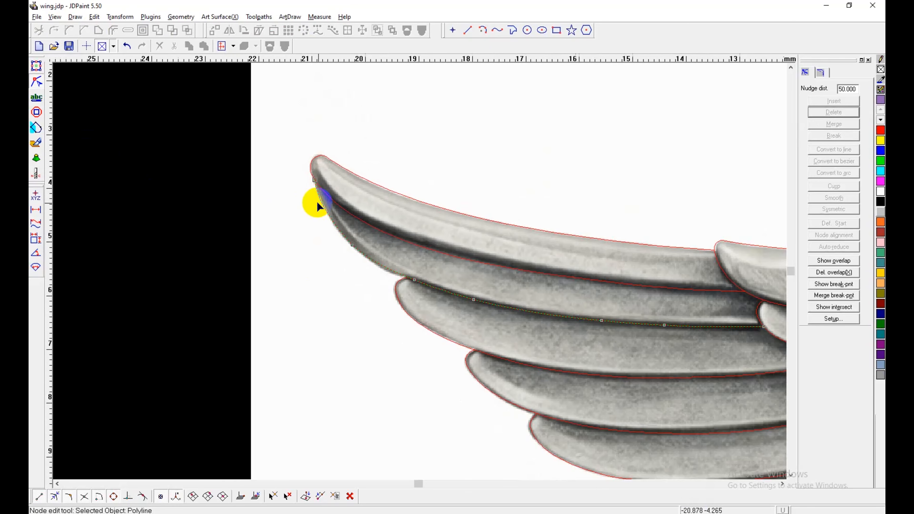
left_click(36, 66)
left_click(245, 224)
Step: Measure the width of the shield's raised border beside its leftmost stripe
scroll(246, 227, "down", 5)
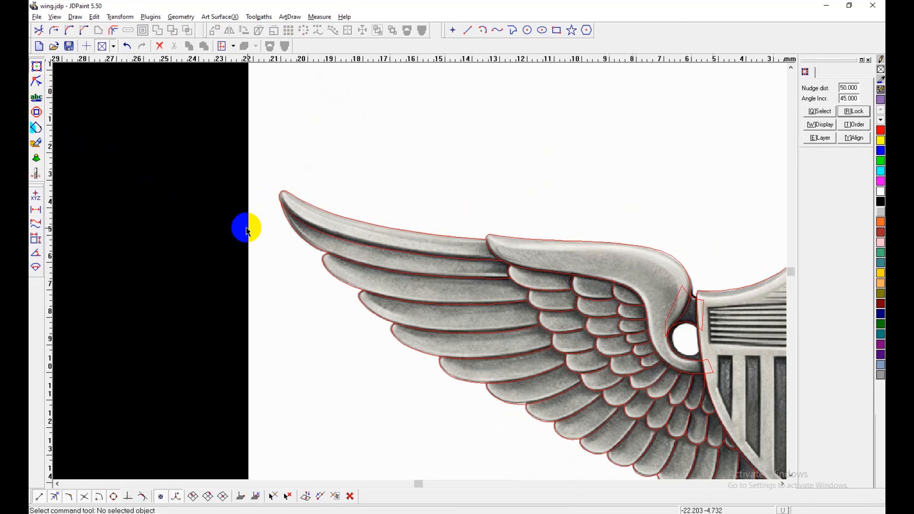
middle_click_drag(328, 309, 322, 310)
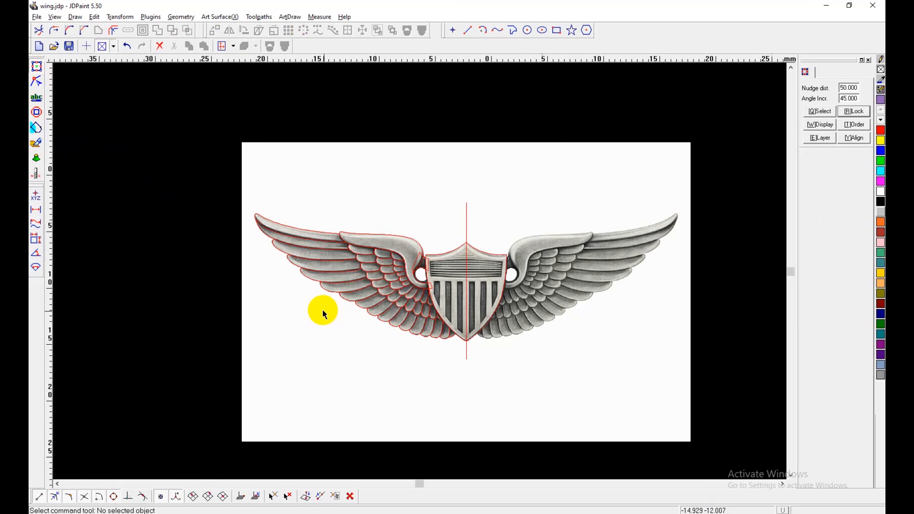
scroll(323, 311, "down", 1)
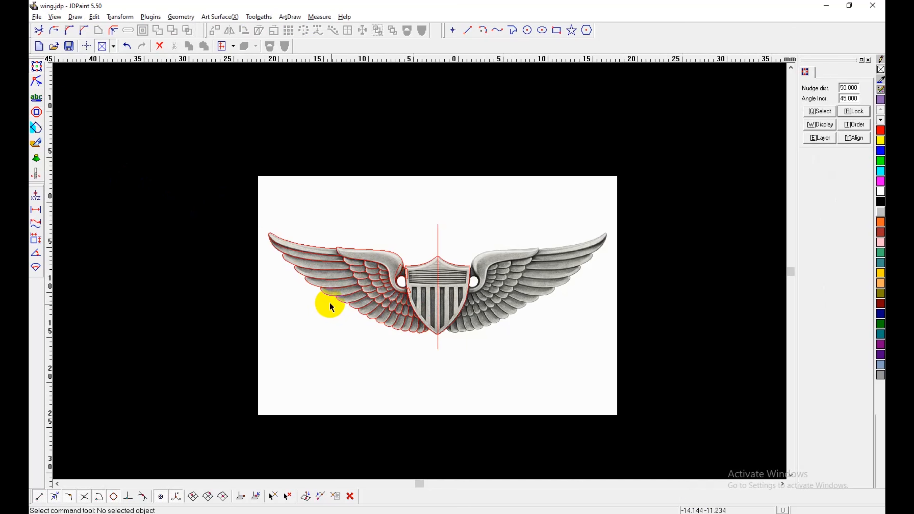
scroll(445, 298, "up", 4)
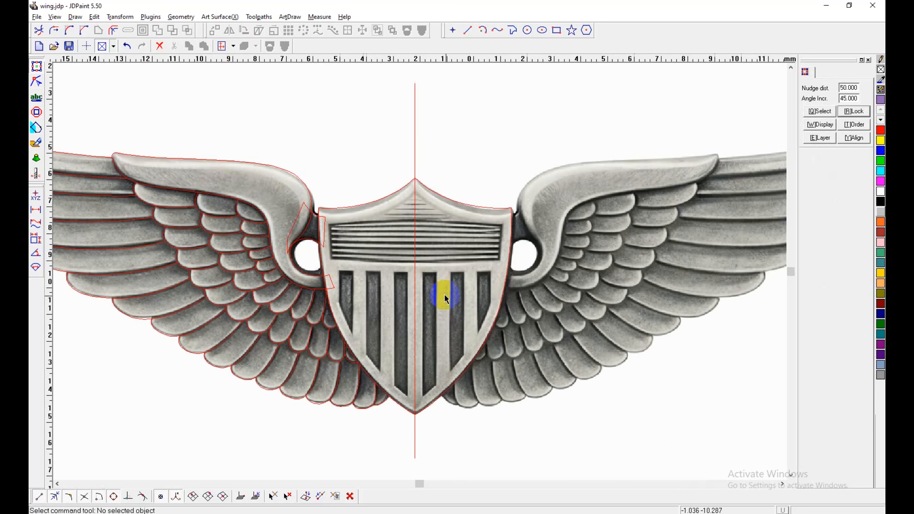
scroll(462, 304, "up", 2)
scroll(357, 285, "up", 1)
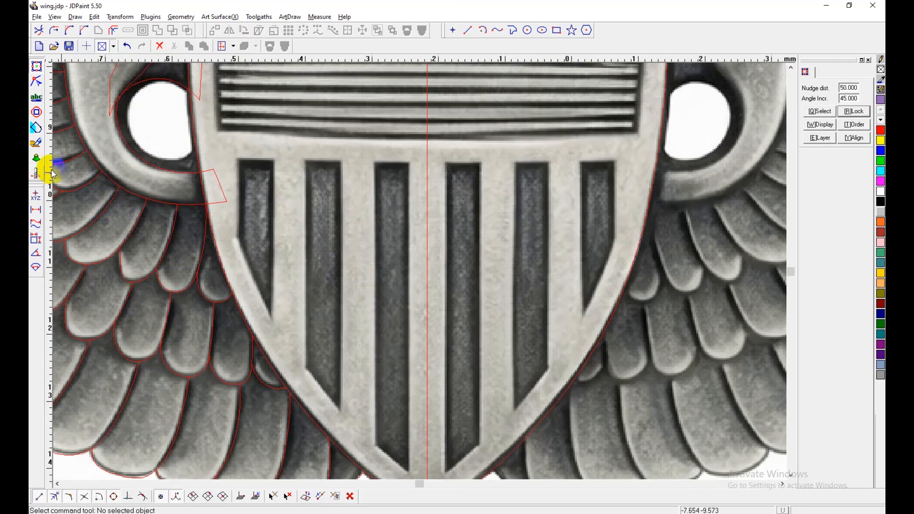
left_click(35, 208)
scroll(254, 263, "up", 2)
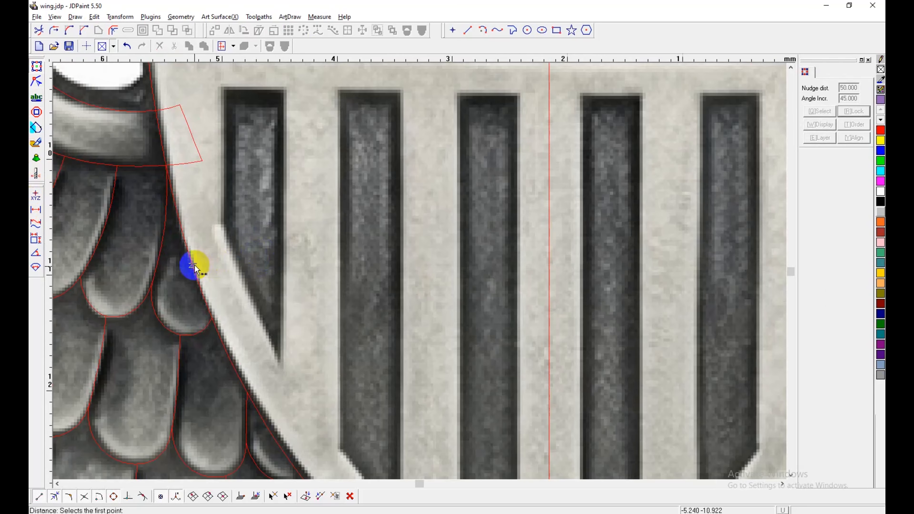
left_click(233, 252)
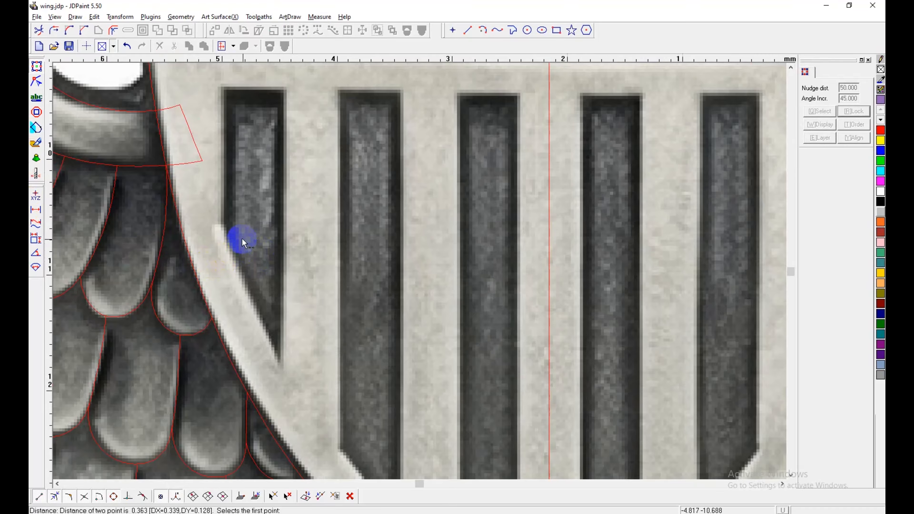
right_click(243, 243)
Step: Offset the shield's outline inward by 0.35 mm in one step, keeping the original curve
left_click(113, 30)
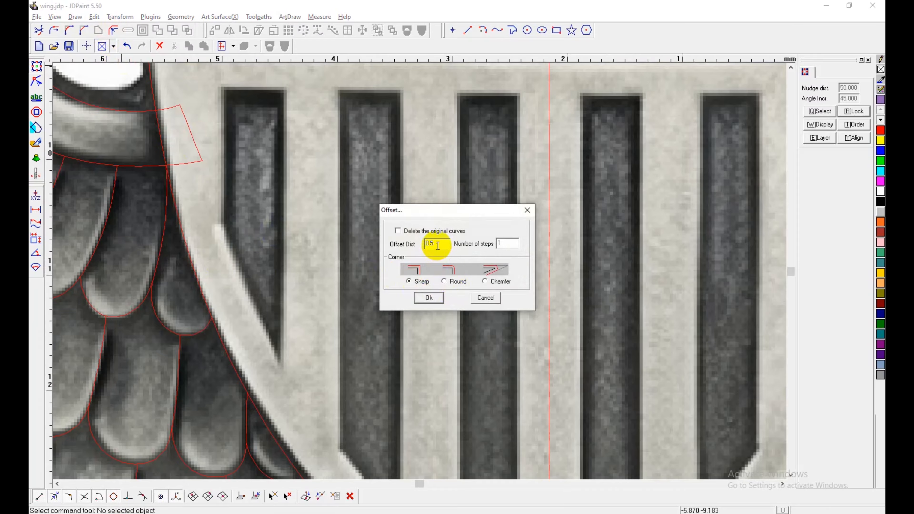
type("0.35")
left_click(440, 298)
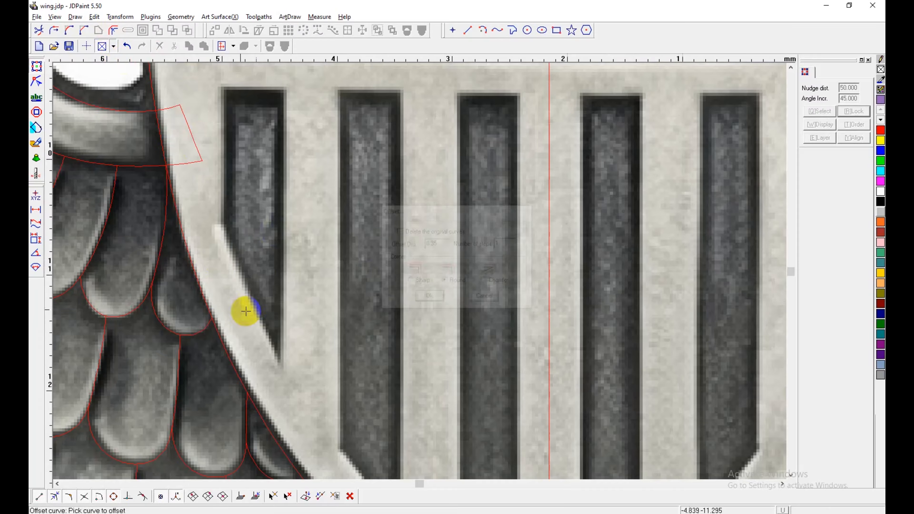
left_click(197, 282)
left_click(215, 280)
scroll(275, 274, "down", 5)
scroll(279, 298, "up", 2)
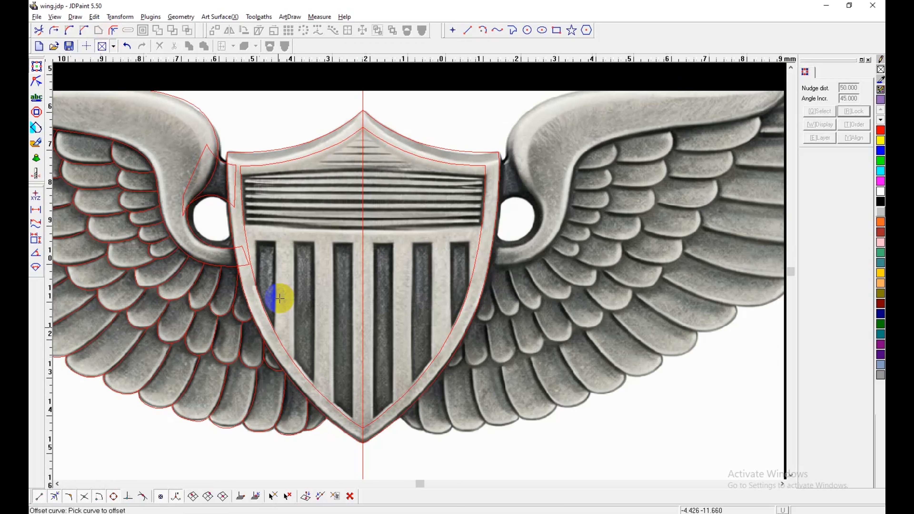
Step: Draw a rectangle about 0.51 by 5.21 mm over the dark stripe left of the shield's centre line, extending past the inner border
mouse_move(341, 232)
middle_mouse_down()
mouse_move(349, 242)
mouse_move(356, 220)
middle_mouse_up()
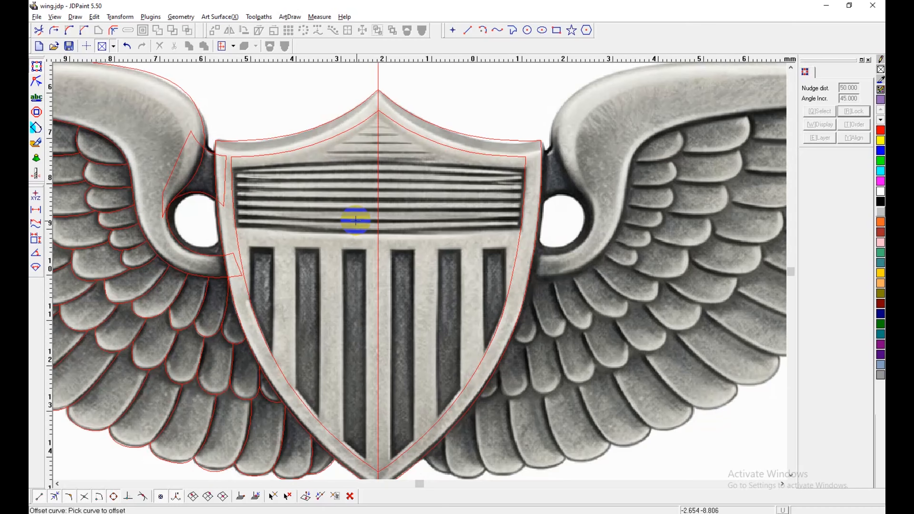
scroll(297, 160, "up", 2)
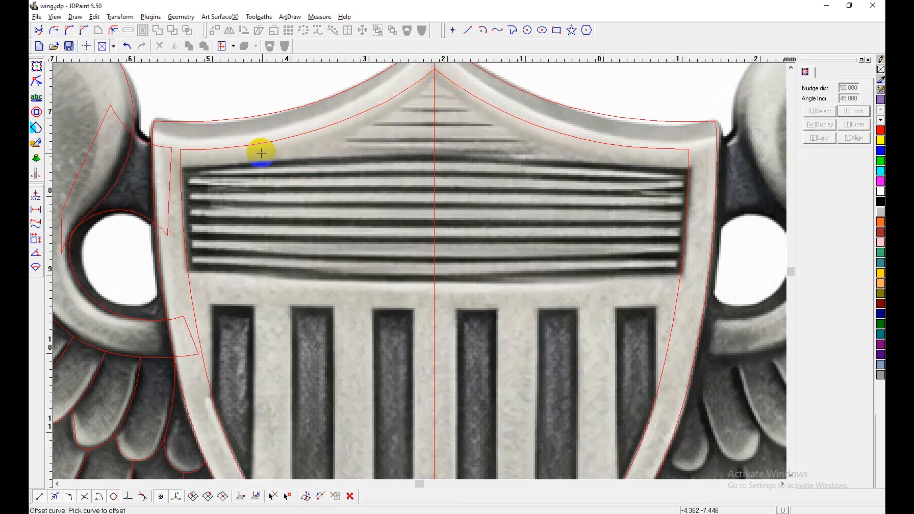
scroll(409, 194, "down", 2)
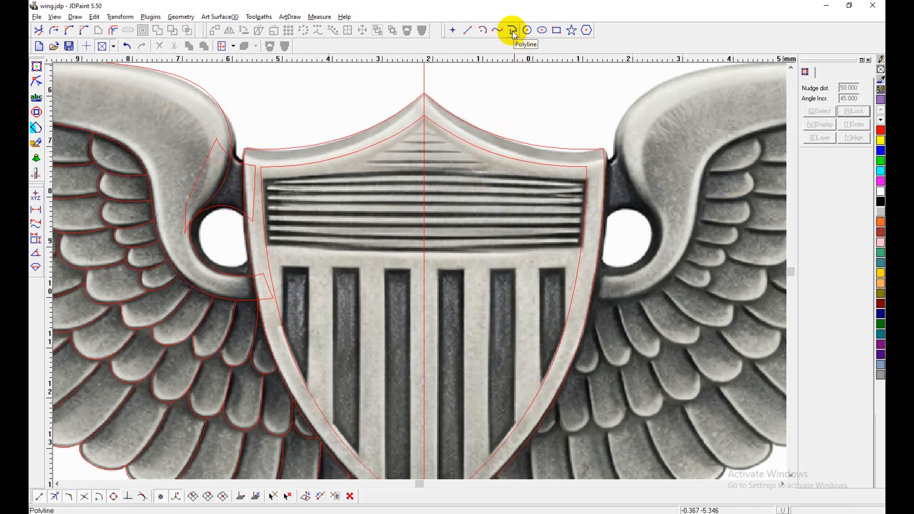
middle_click_drag(417, 290, 449, 197)
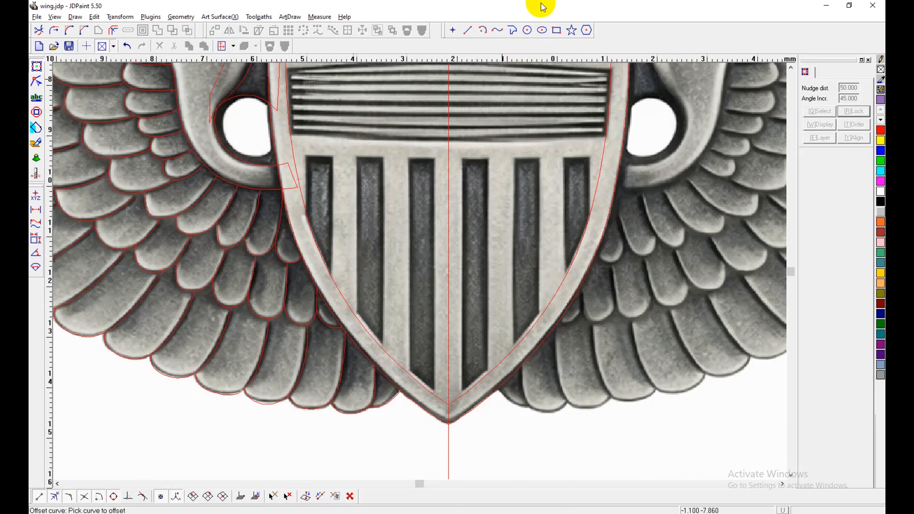
left_click(556, 30)
scroll(424, 167, "up", 1)
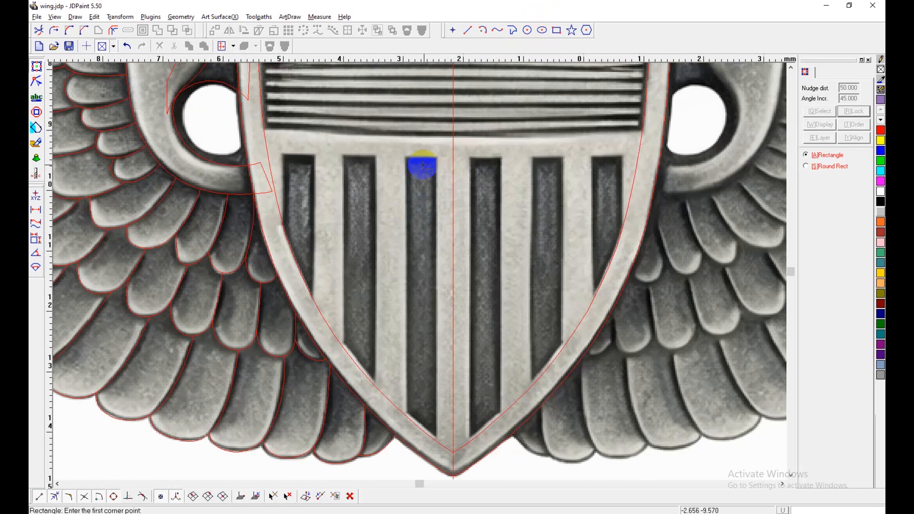
left_click(406, 157)
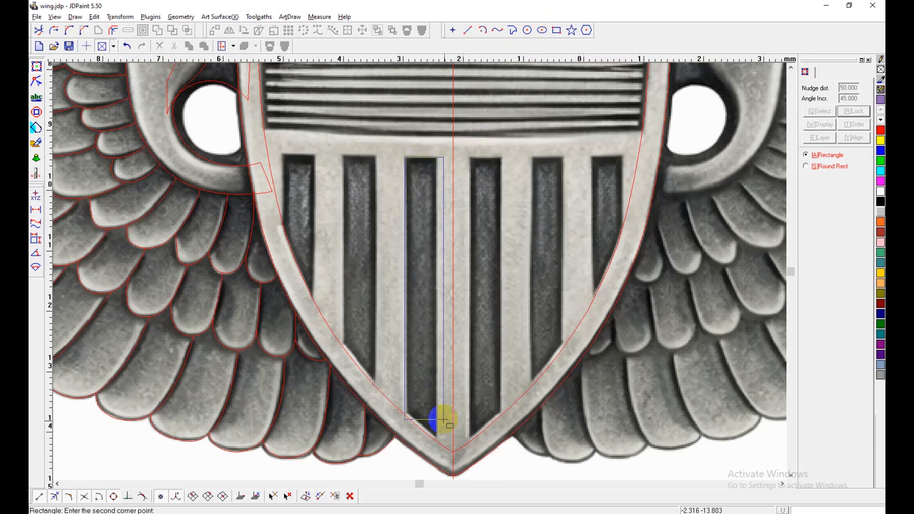
left_click(436, 471)
right_click(465, 241)
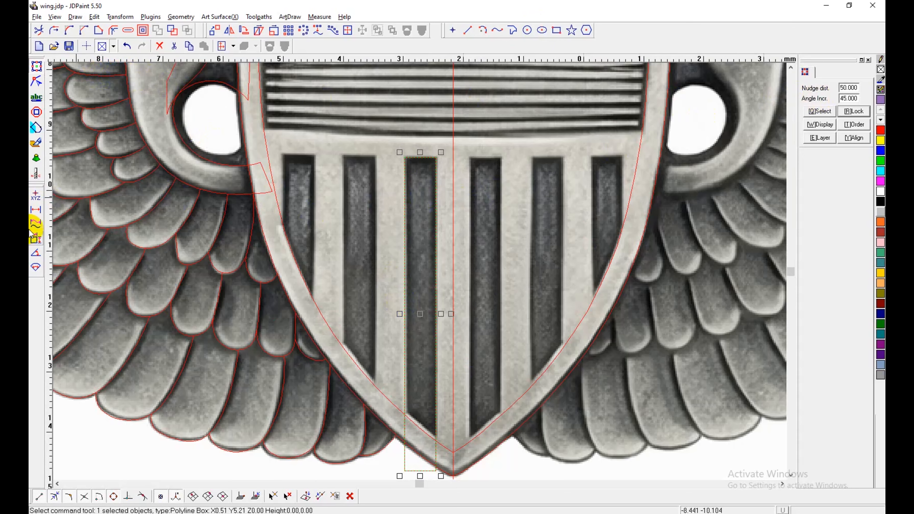
Step: Measure the distance between the right edges of the rectangle and the next dark stripe to its left
left_click(36, 212)
left_click(436, 157)
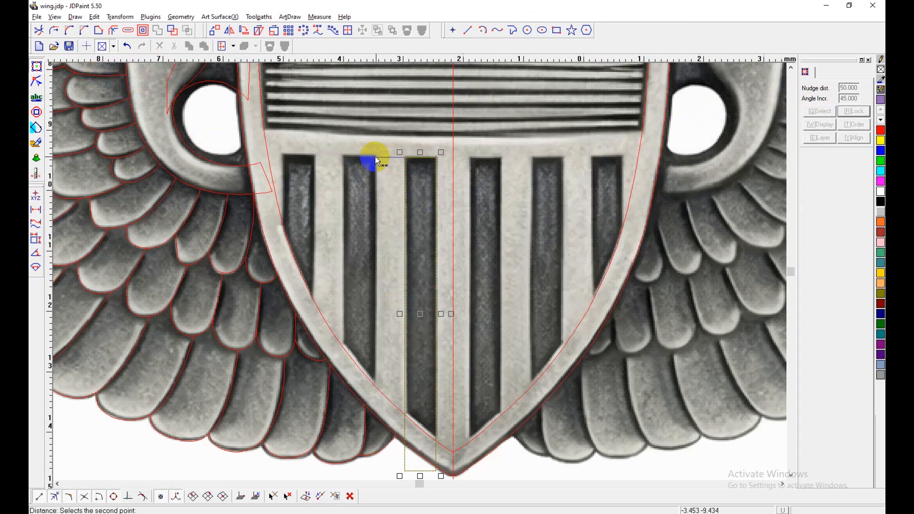
left_click(376, 157)
right_click(381, 217)
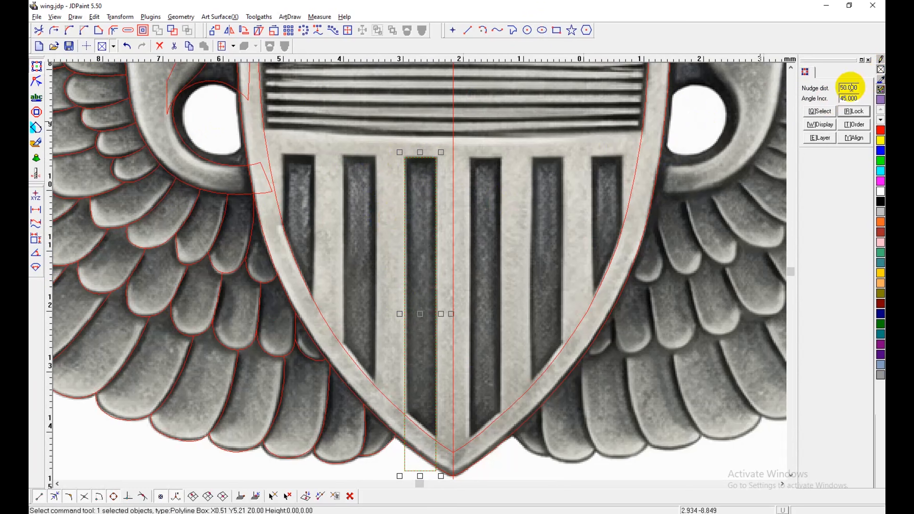
Step: Set the nudge distance to 1 mm and copy the stripe rectangle twice leftward over the remaining dark stripes
left_click_drag(855, 88, 820, 88)
type("1")
key("Return")
key("ctrl+Left")
key("ctrl+Left")
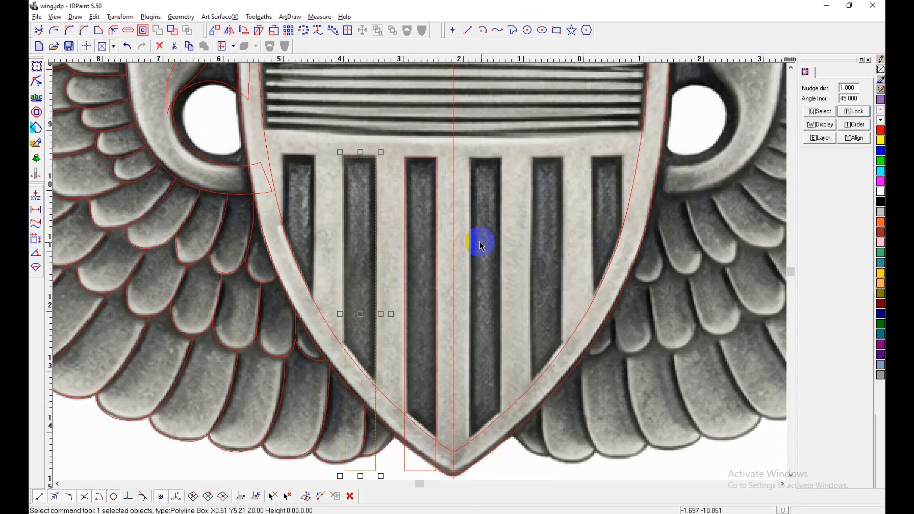
left_click(437, 196)
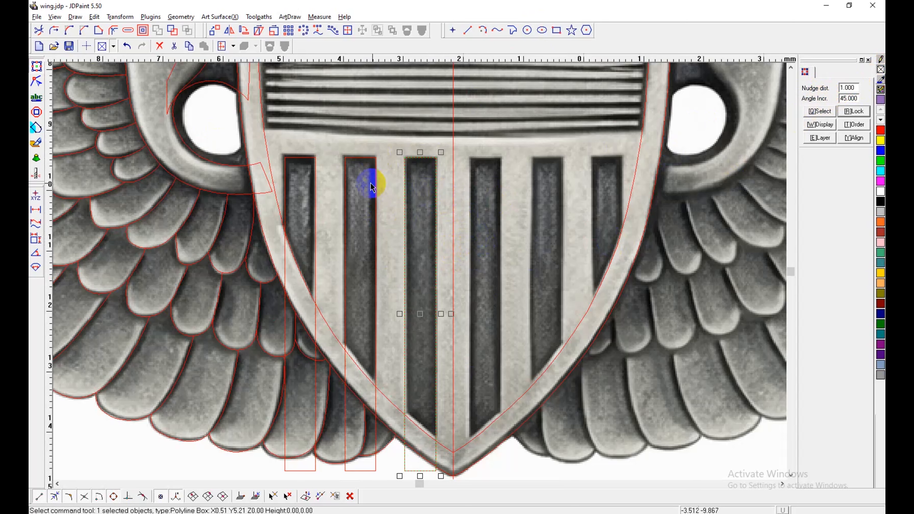
Step: Draw a rectangle about 6.57 mm wide along the lowest horizontal bar of the shield and reduce its height to about 0.11 mm
scroll(396, 202, "down", 3)
scroll(388, 201, "up", 3)
middle_click_drag(382, 244, 362, 250)
left_click(560, 29)
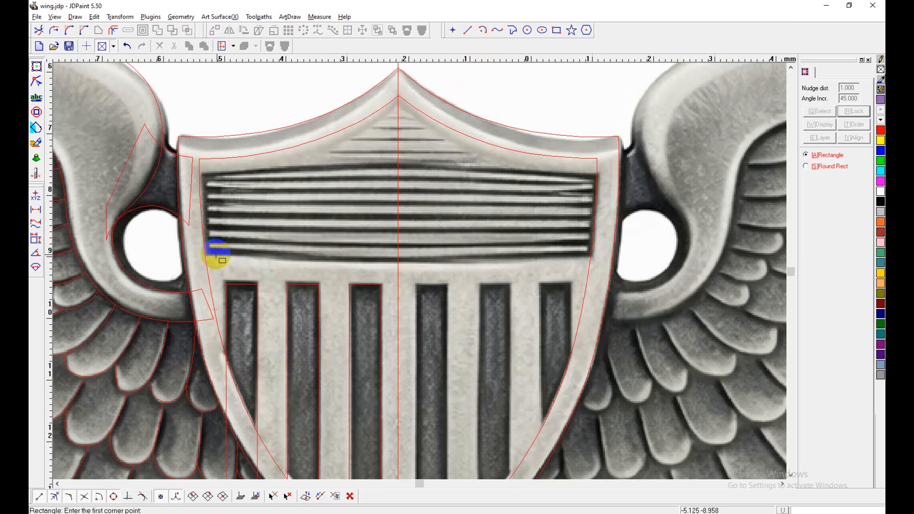
left_click(196, 252)
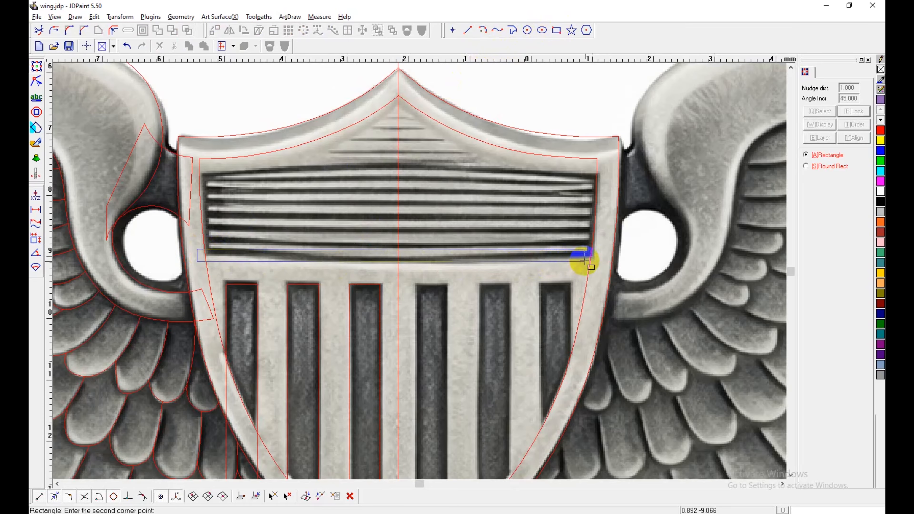
right_click(482, 291)
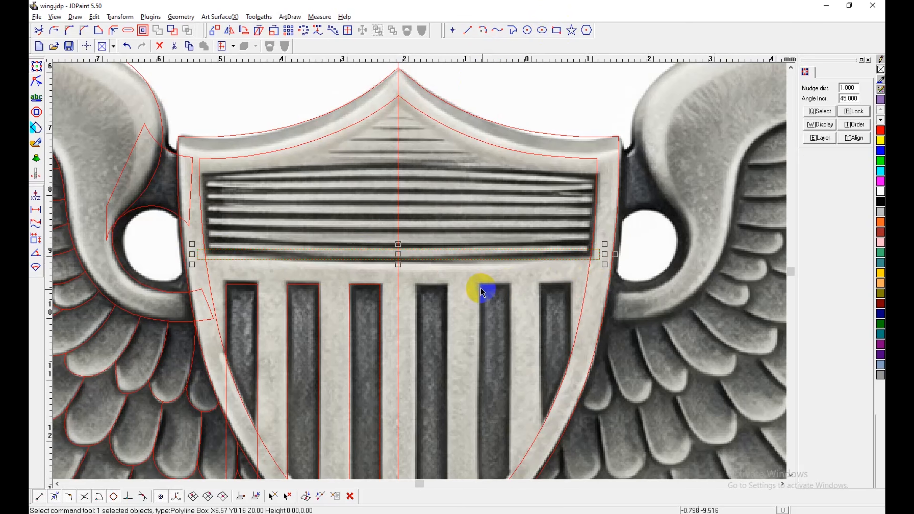
scroll(407, 266, "up", 2)
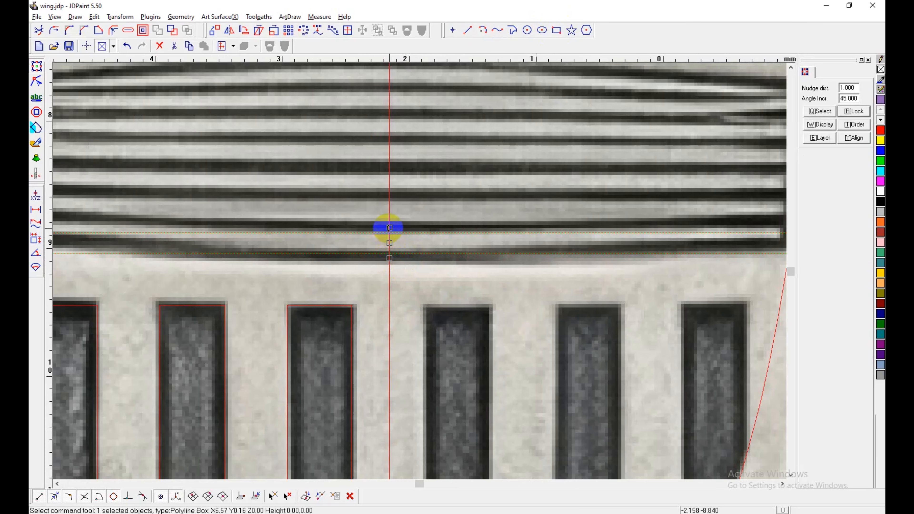
left_click_drag(389, 227, 389, 233)
scroll(478, 215, "down", 1)
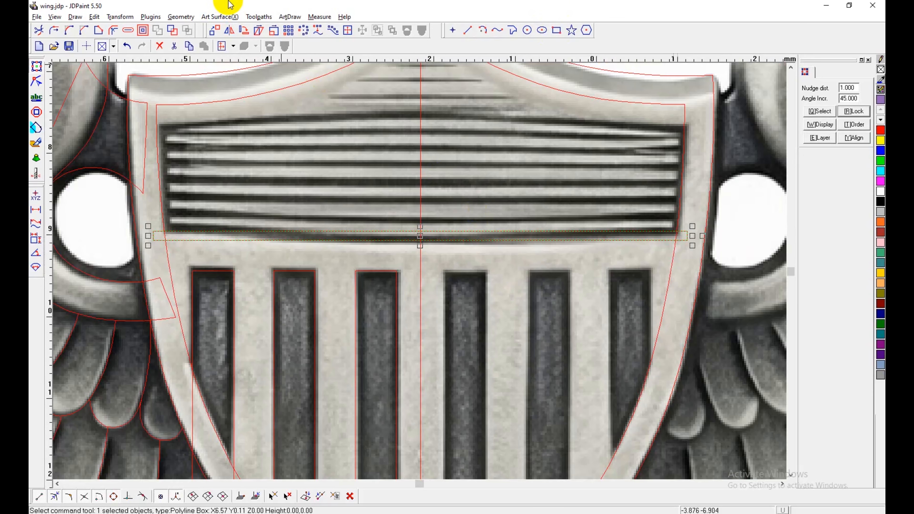
Step: Scale the bar rectangle proportionally about its centre to 0.15 mm high, and narrow its width to about 6.74 mm
left_click(273, 30)
left_click(432, 243)
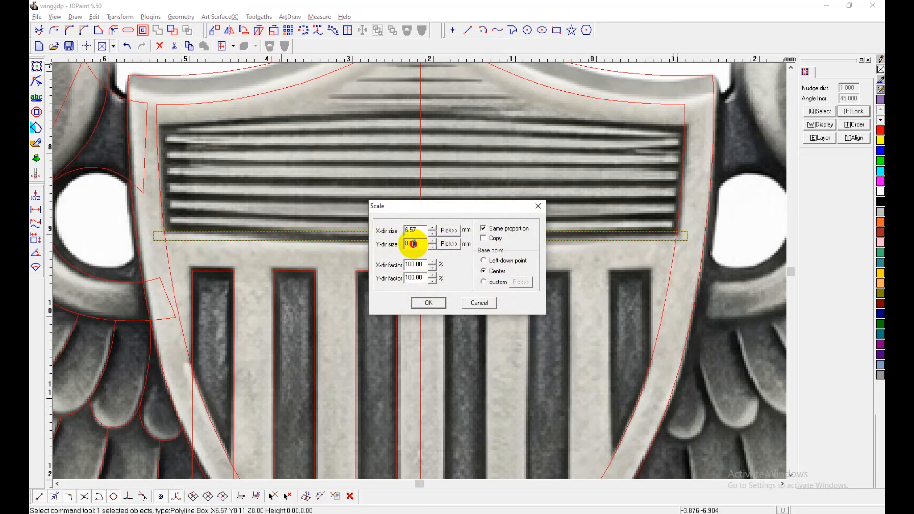
left_click(429, 303)
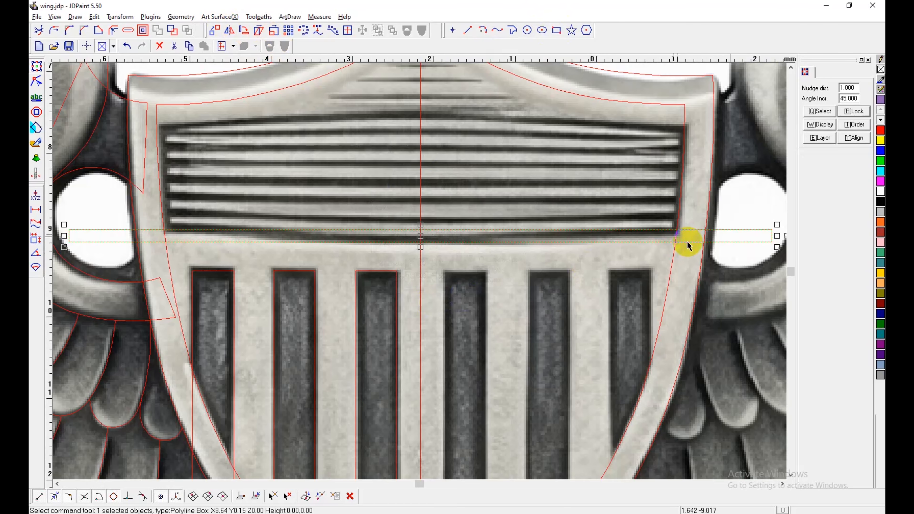
left_click_drag(777, 236, 695, 237)
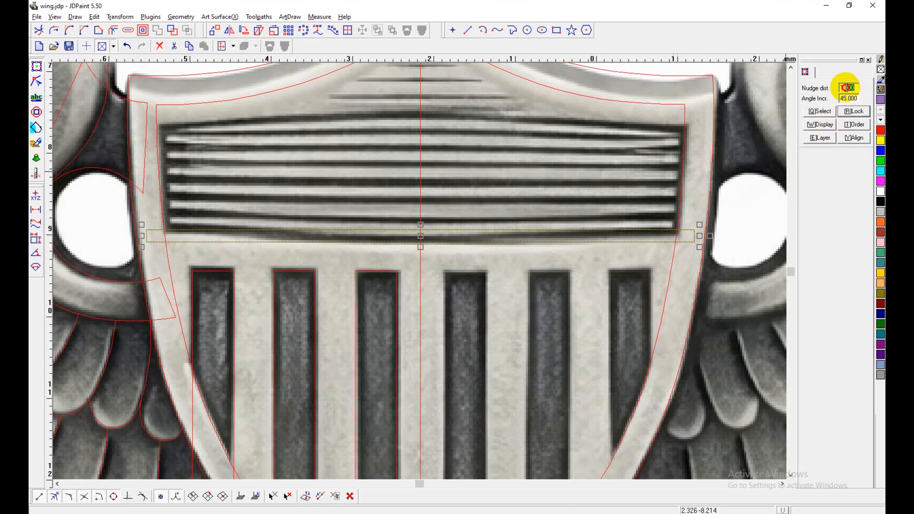
Step: Set the nudge distance to 0.3 mm and make eight upward copies of the bar rectangle to the shield's peak
type("5")
type("3")
left_click_drag(855, 91, 827, 89)
type("0")
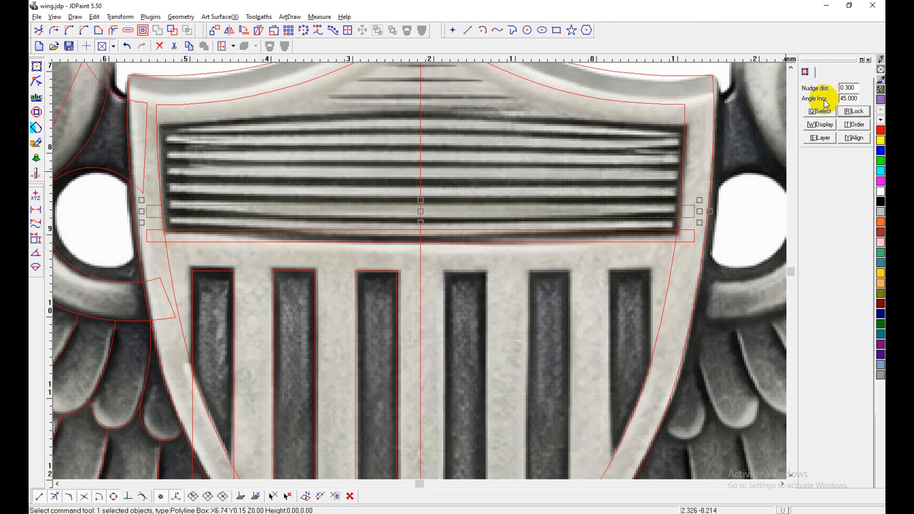
key("ctrl+Up")
key("ctrl+Up")
key("ctrl+Up")
key("ctrl+Up")
key("ctrl+Up")
scroll(641, 205, "down", 3)
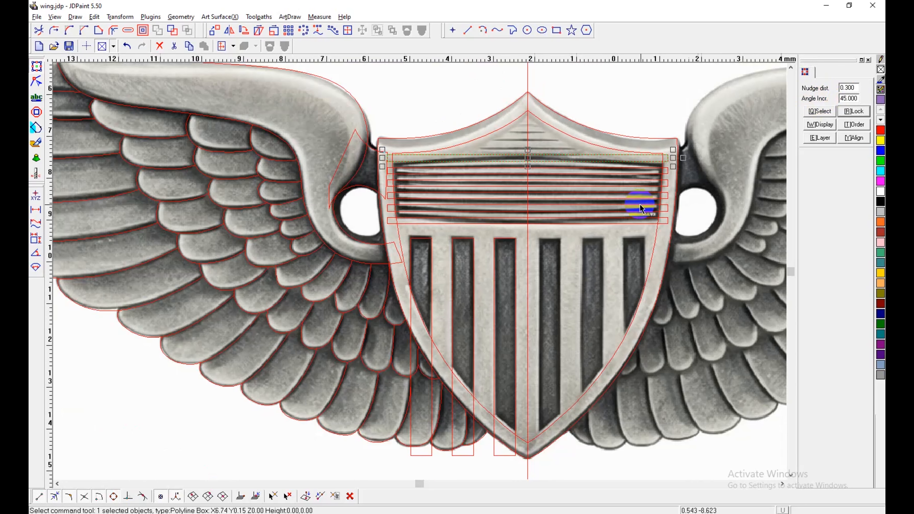
scroll(573, 158, "up", 3)
key("ctrl+Up")
key("ctrl+Up")
key("ctrl+Up")
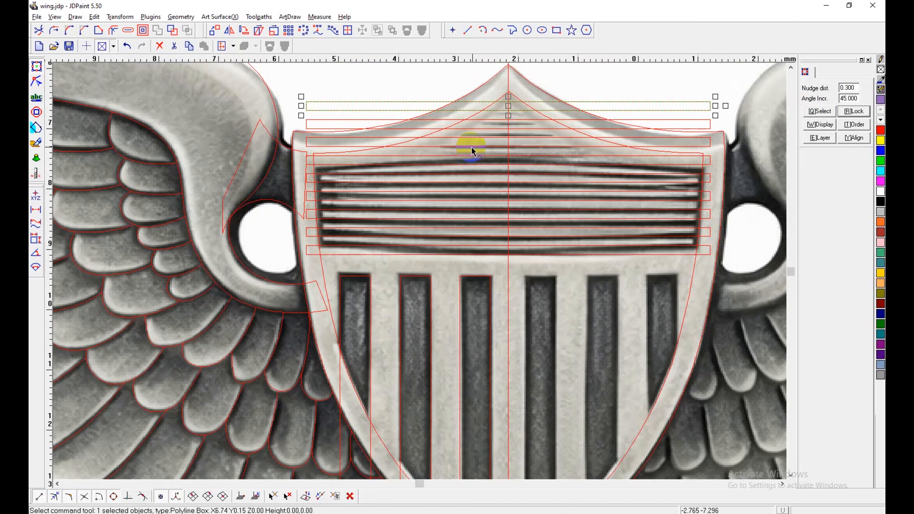
Step: Select all nine horizontal bar rectangles and combine them into one object
left_click_drag(494, 265, 494, 114)
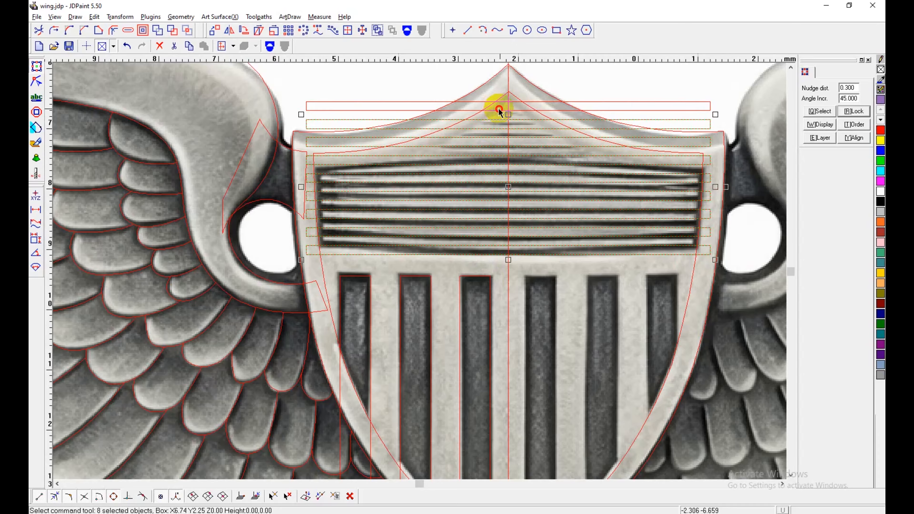
left_click(500, 110, "shift")
left_click(408, 30)
Step: Try to trim the combined horizontal bars with a region subtract against the shield's inner border, and undo it
left_click(479, 87)
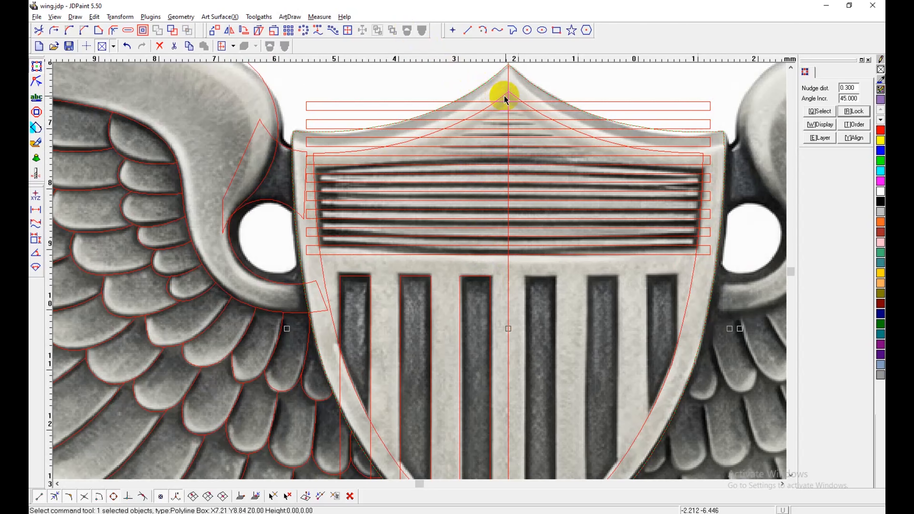
scroll(435, 144, "down", 2)
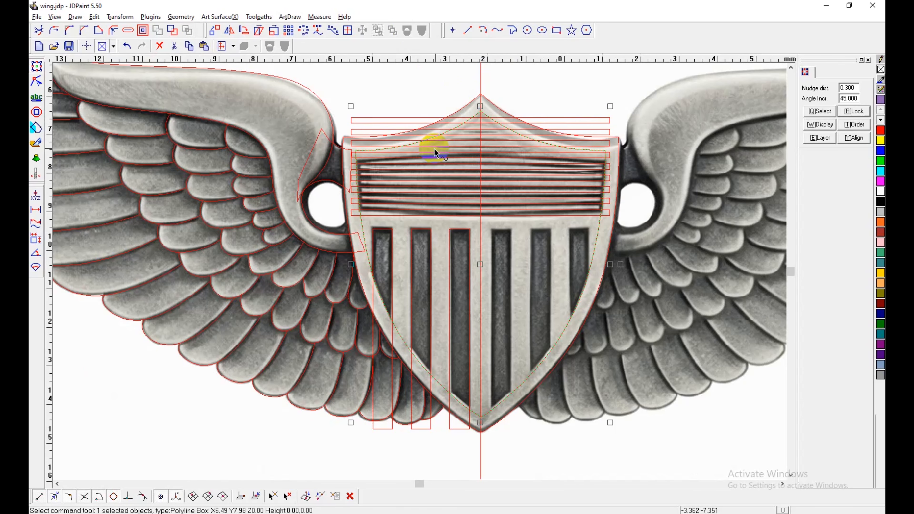
scroll(466, 136, "up", 2)
left_click(468, 139)
left_click(467, 136)
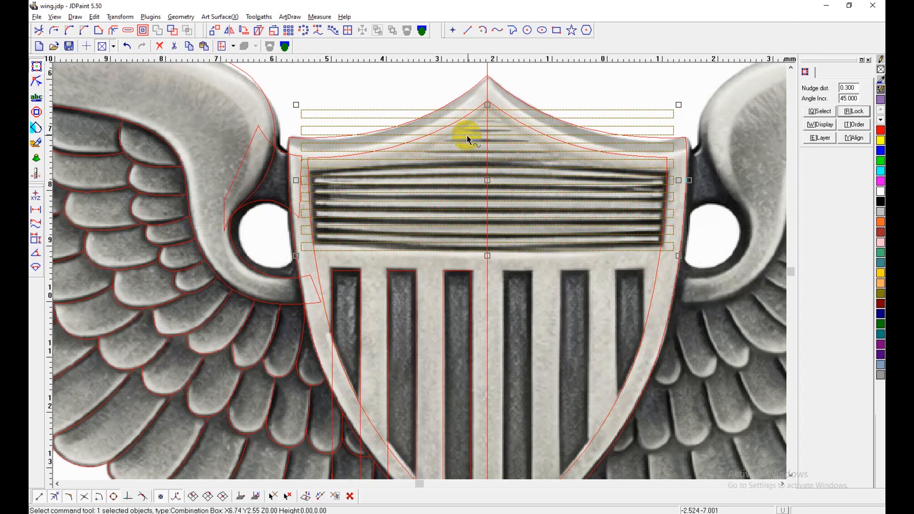
left_click(174, 30)
scroll(513, 138, "up", 2)
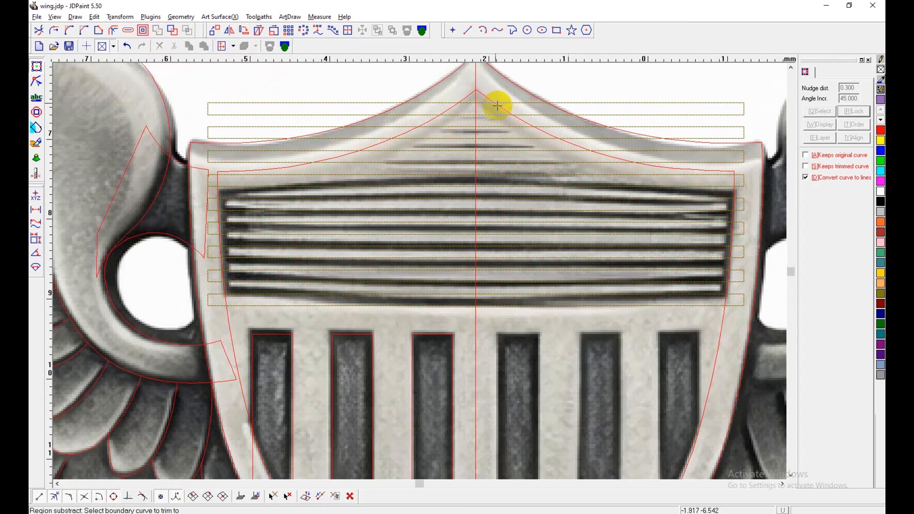
left_click(470, 97)
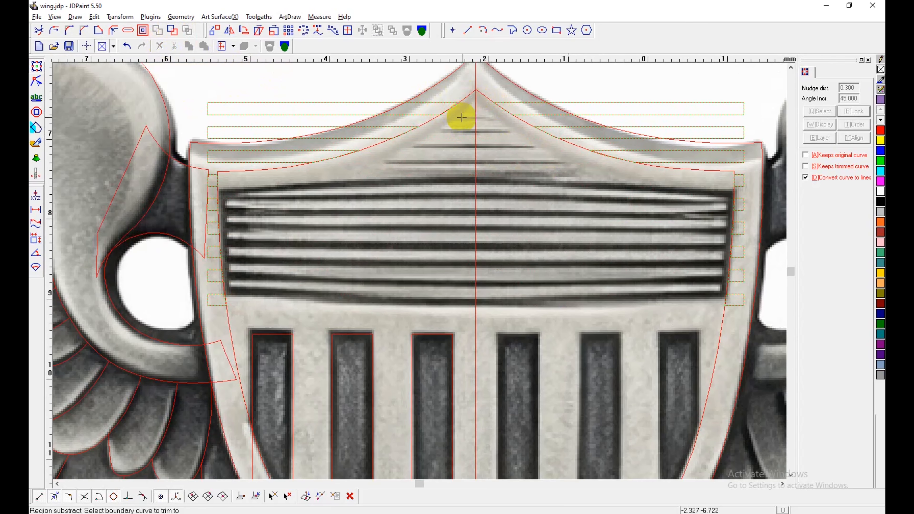
key("ctrl+z")
Step: Intersect the combined horizontal bars with the shield's inner border, deleting the original entities and converting curves to lines
left_click(466, 100)
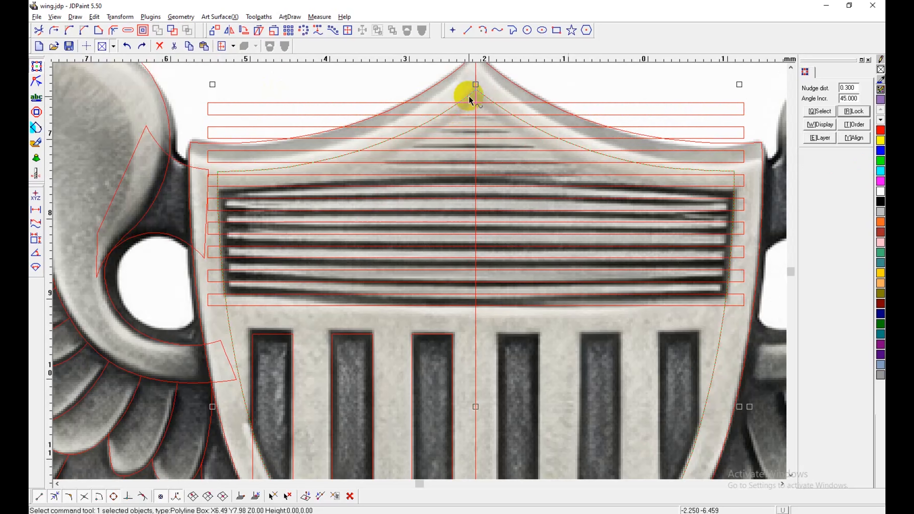
left_click(466, 103, "shift")
left_click(187, 30)
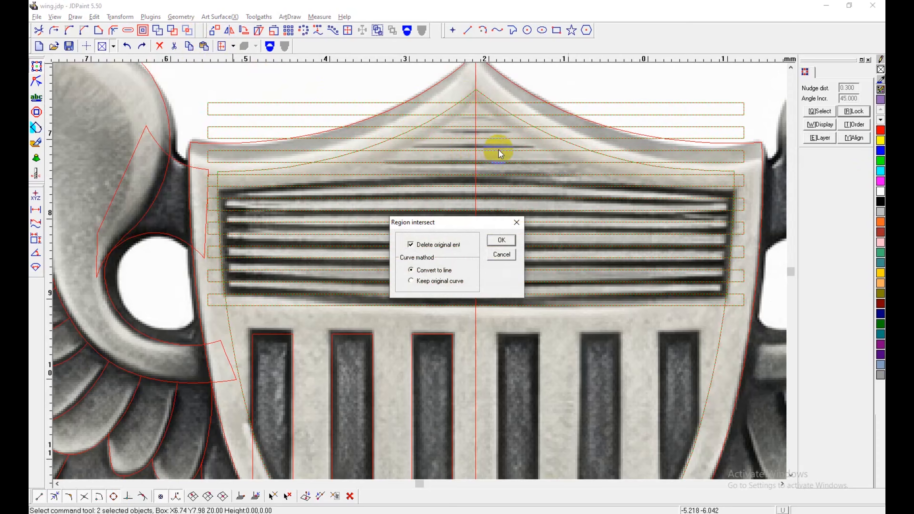
left_click(504, 239)
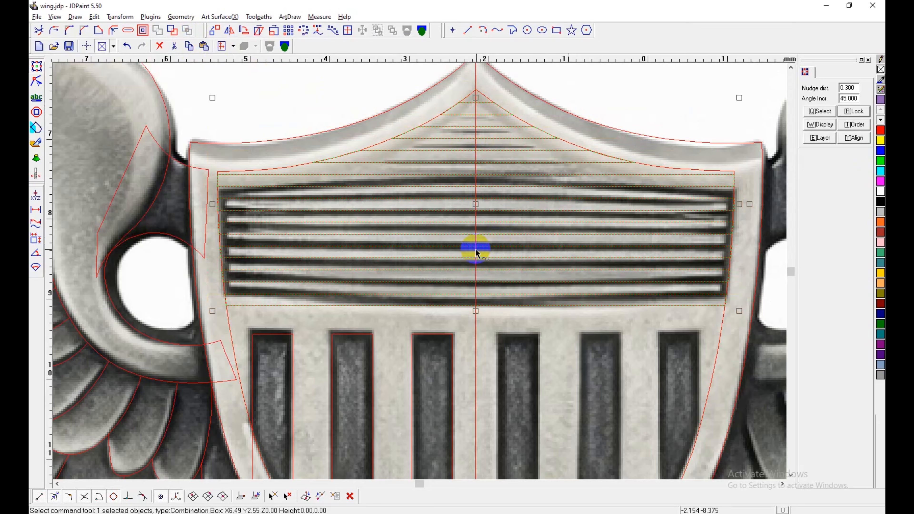
Step: Mirror a copy of the left wing curves and the three vertical stripe rectangles about the shield's vertical centre line
scroll(477, 255, "down", 5)
left_click(486, 369)
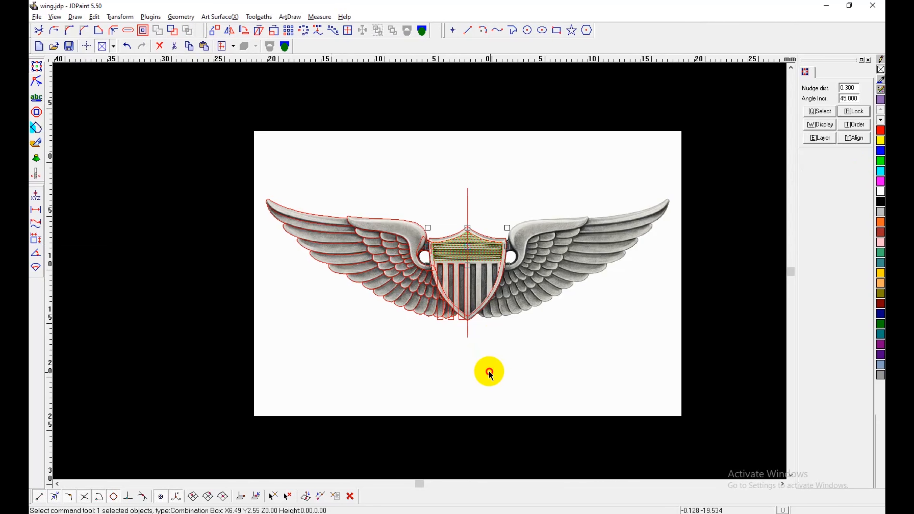
scroll(385, 289, "up", 2)
left_click(235, 166)
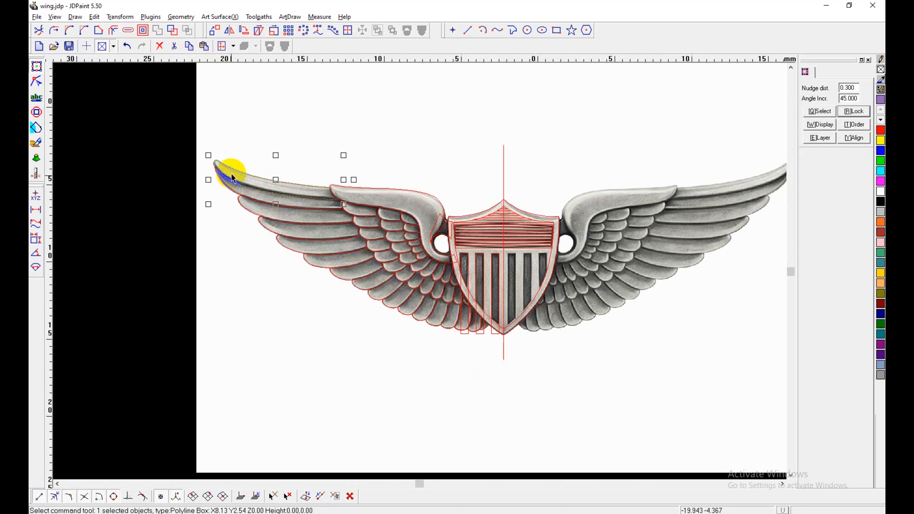
left_click_drag(137, 125, 505, 356)
scroll(502, 353, "up", 1)
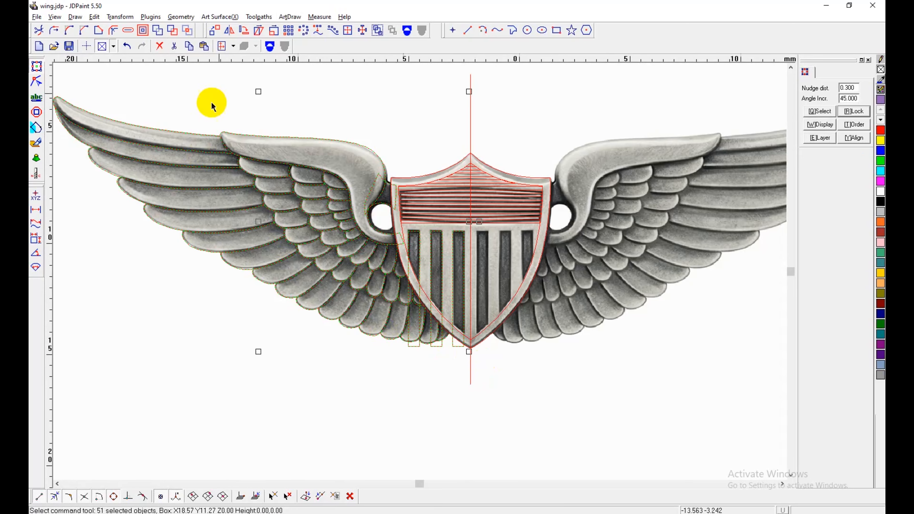
left_click(229, 31)
left_click(823, 178)
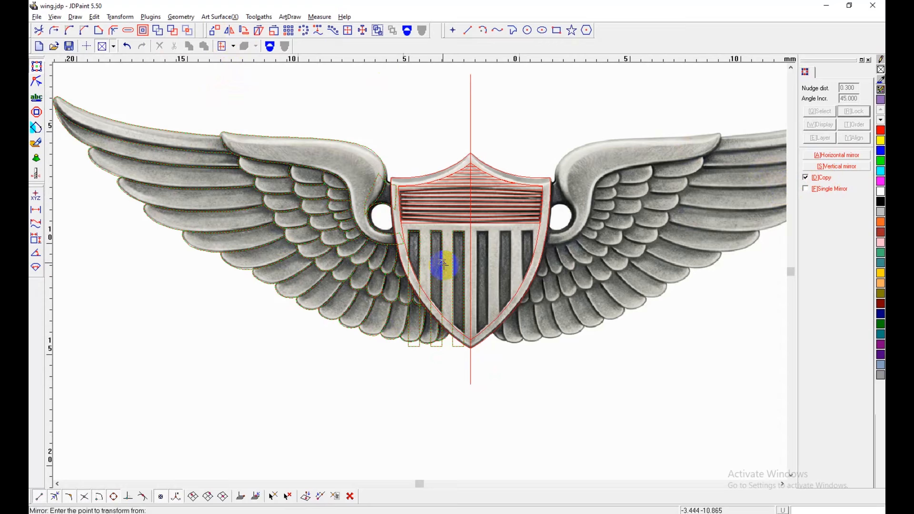
left_click(471, 233)
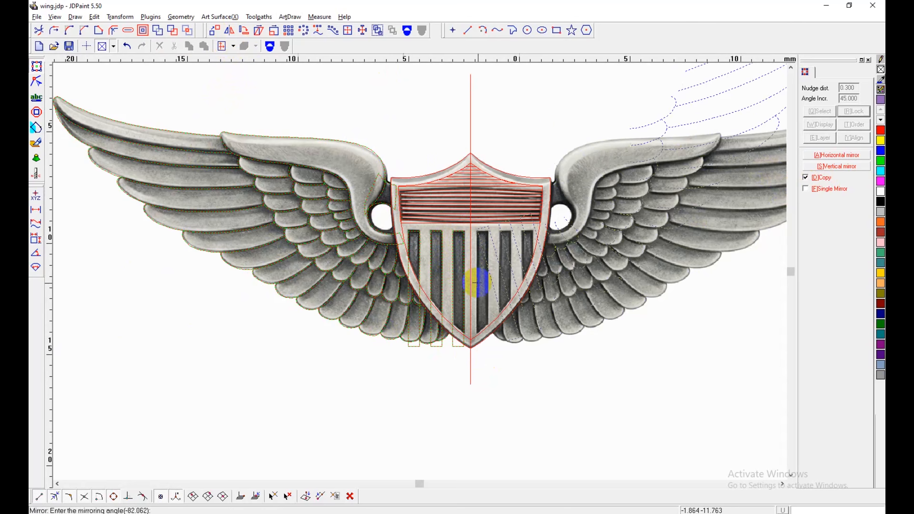
left_click(471, 288)
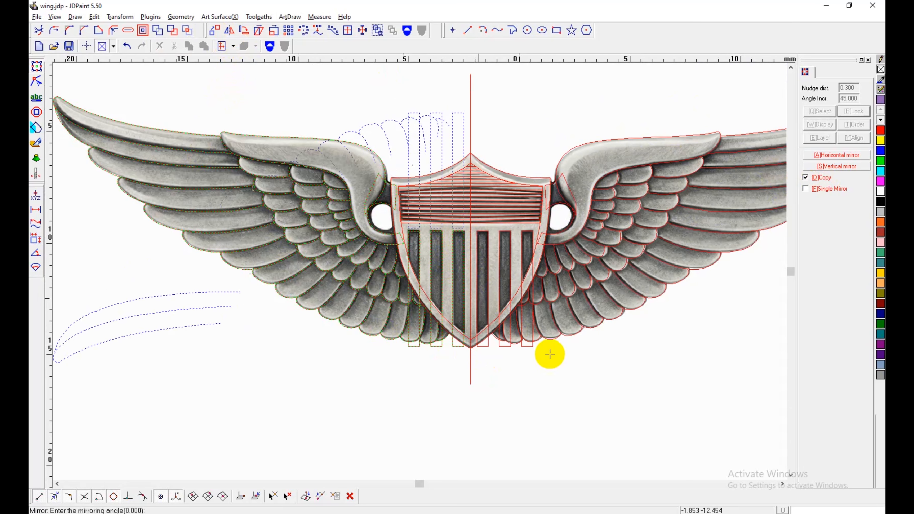
right_click(564, 363)
Step: Examine how the mirrored outlines fit the right wing and the shield's right-hand stripes in the badge image
middle_click_drag(605, 368, 487, 395)
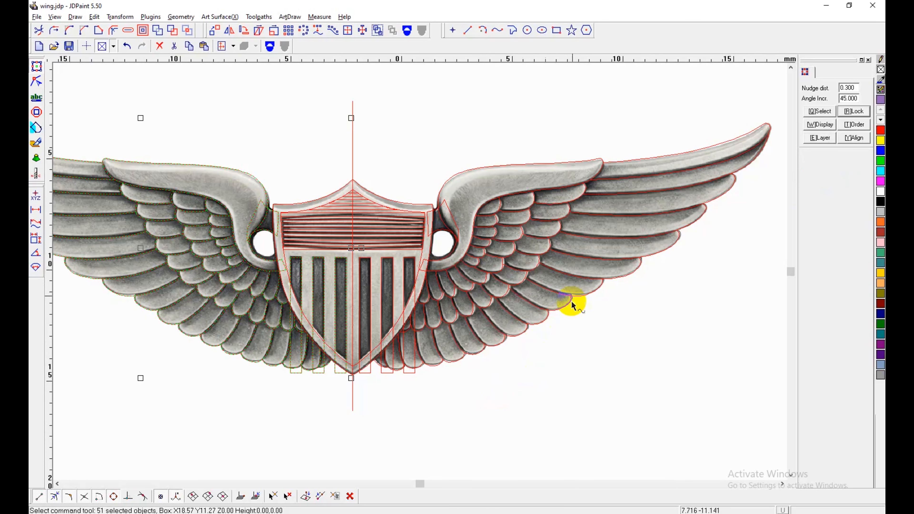
scroll(574, 304, "up", 2)
scroll(610, 313, "down", 3)
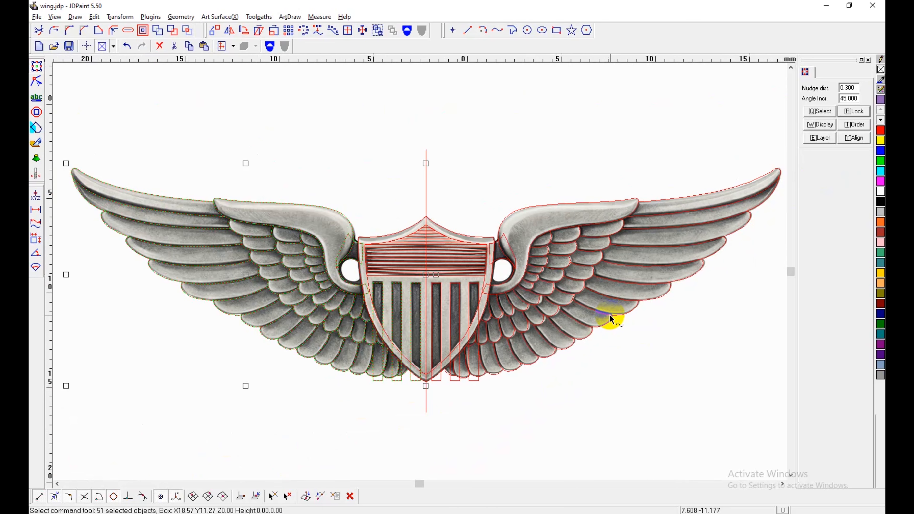
scroll(506, 300, "up", 2)
scroll(567, 259, "down", 4)
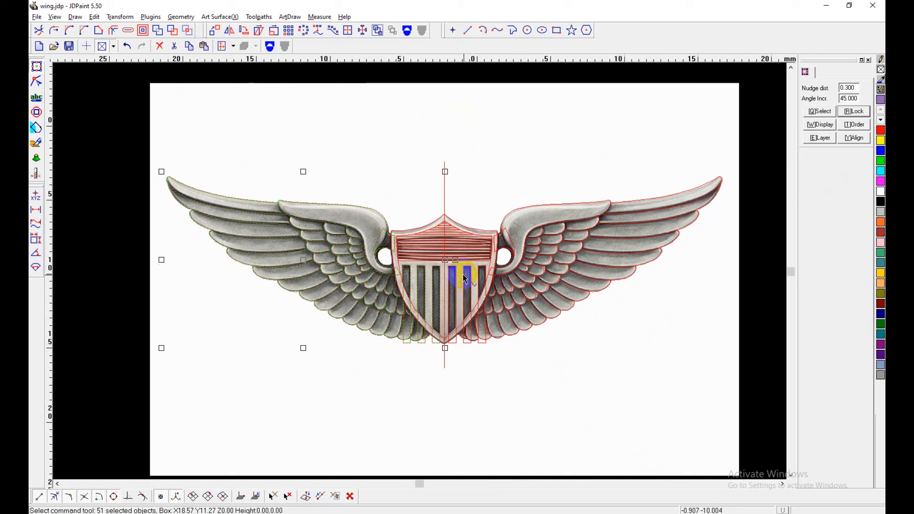
middle_click_drag(287, 321, 305, 336)
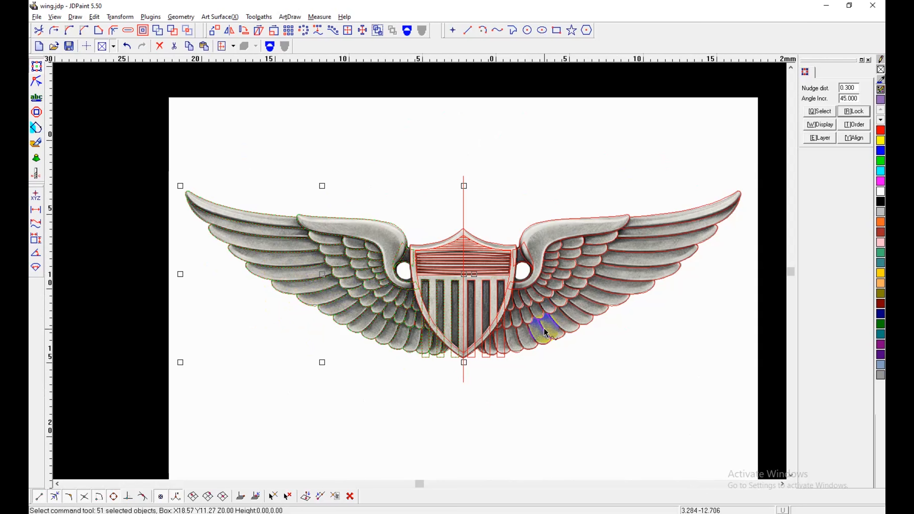
scroll(414, 319, "up", 1)
middle_click_drag(484, 339, 412, 305)
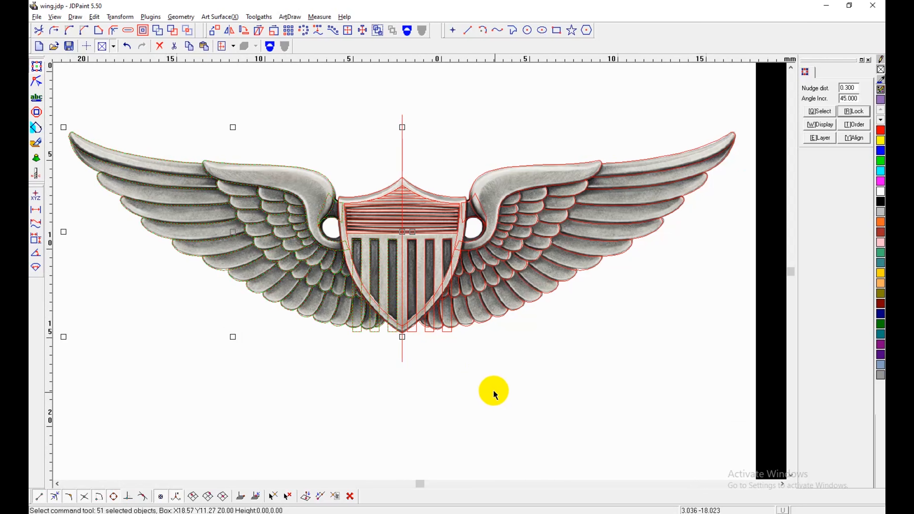
Step: Bring the complete winged badge outlines into the virtual sculpting workspace
left_click(493, 389)
scroll(493, 354, "down", 1)
mouse_move(129, 140)
left_mouse_down()
mouse_move(134, 151)
mouse_move(719, 367)
left_mouse_up()
left_click(37, 144)
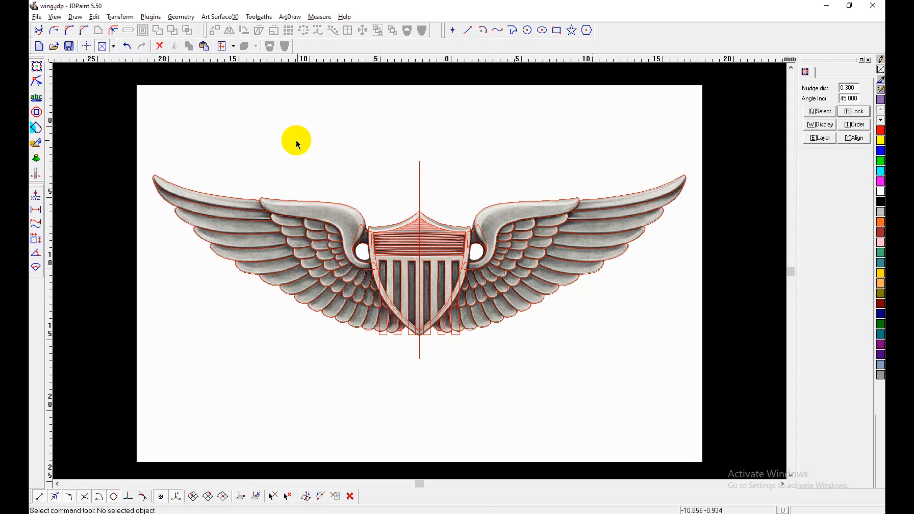
left_click(36, 144)
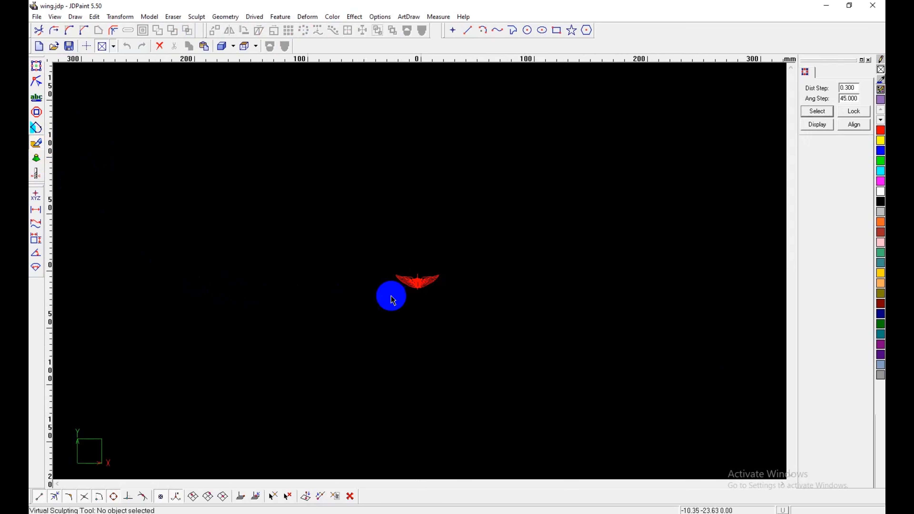
scroll(393, 300, "up", 10)
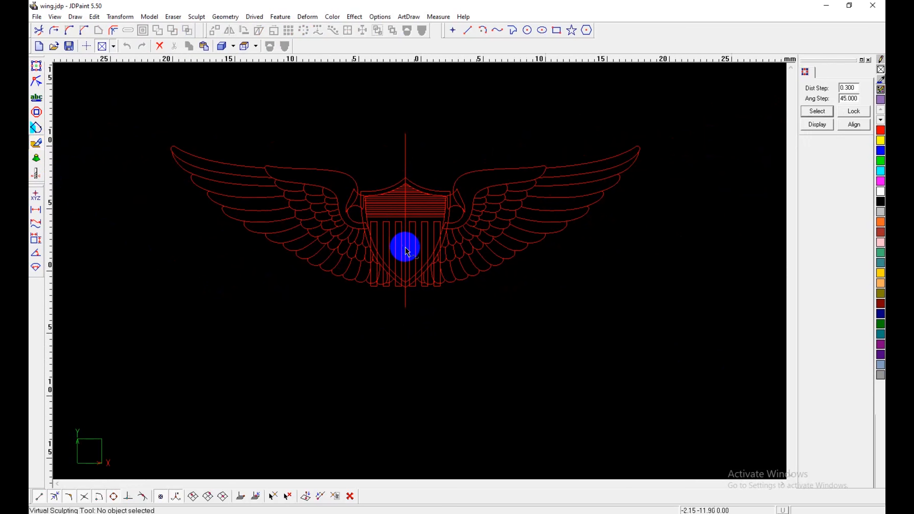
middle_click_drag(405, 248, 404, 271)
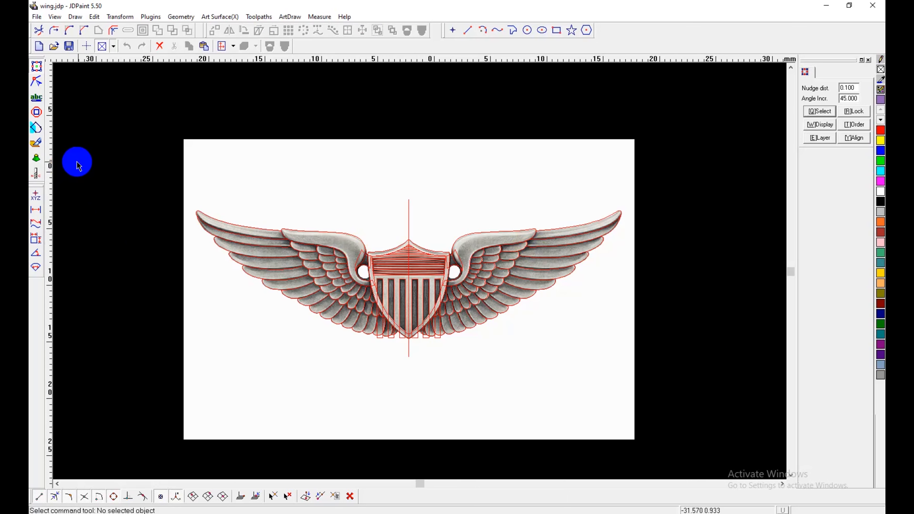
left_click(41, 143)
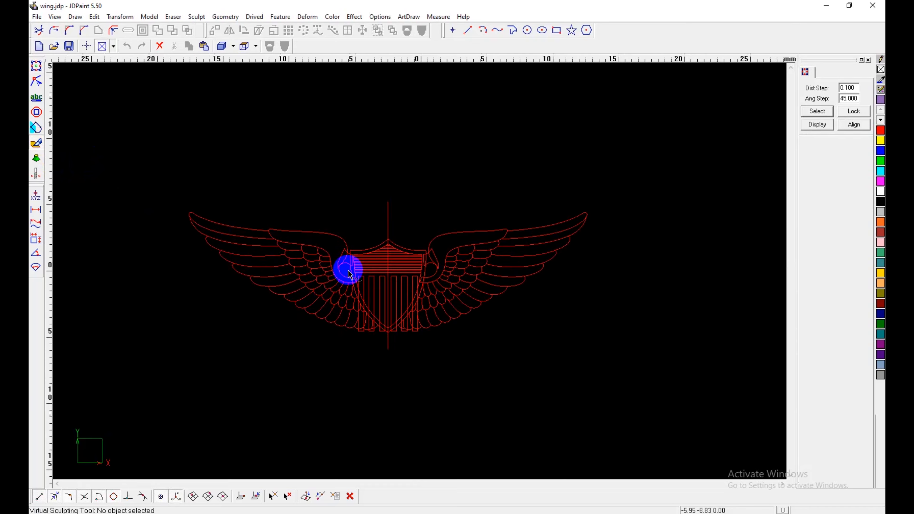
Step: Create a new mesh model around all the badge outlines with a 1.5 mm margin and a 0.01 mm XY step
left_click_drag(130, 186, 741, 383)
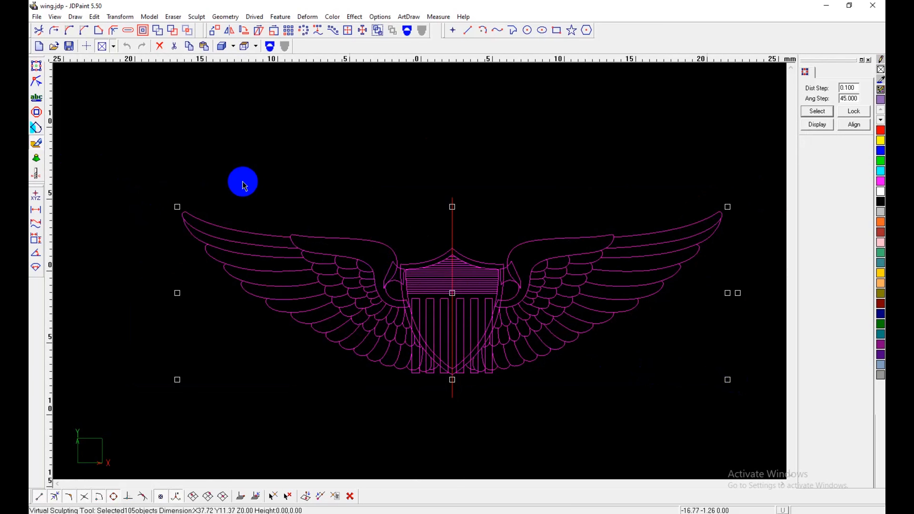
left_click(149, 17)
left_click(162, 26)
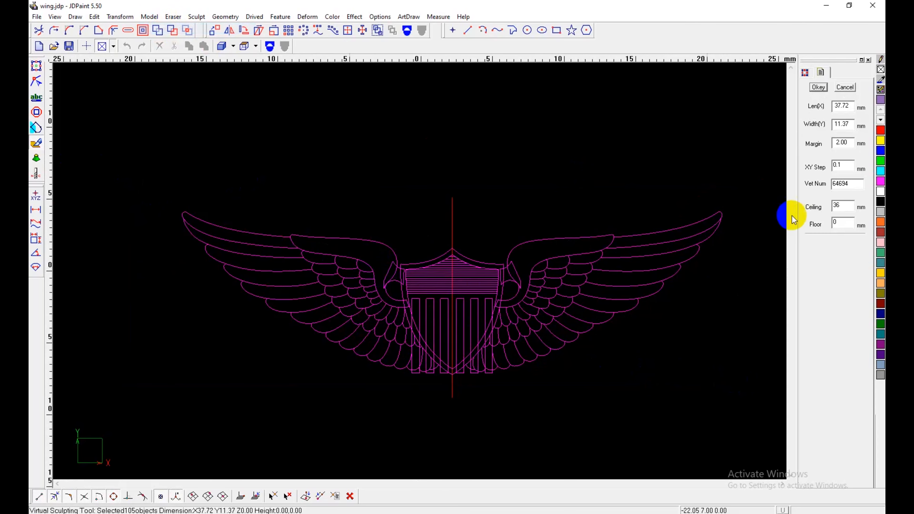
left_click(838, 166)
type("0")
double_click(830, 144)
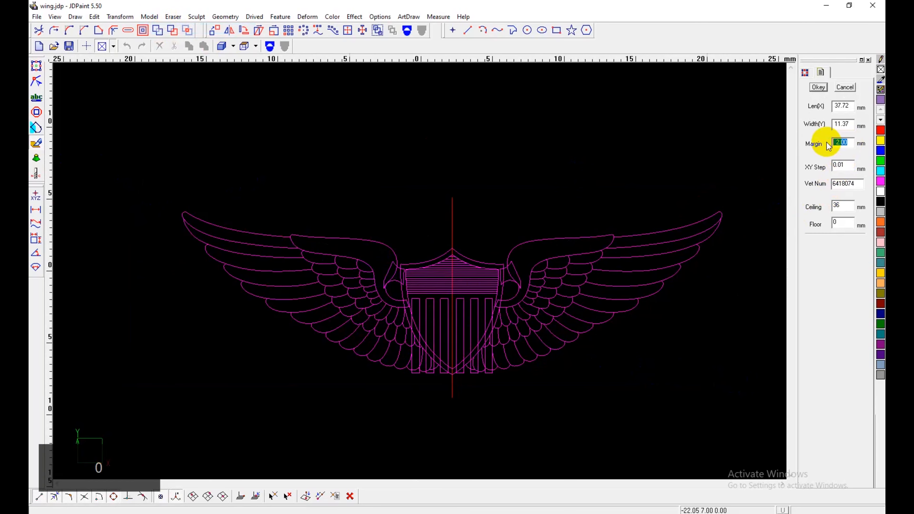
type("1.5")
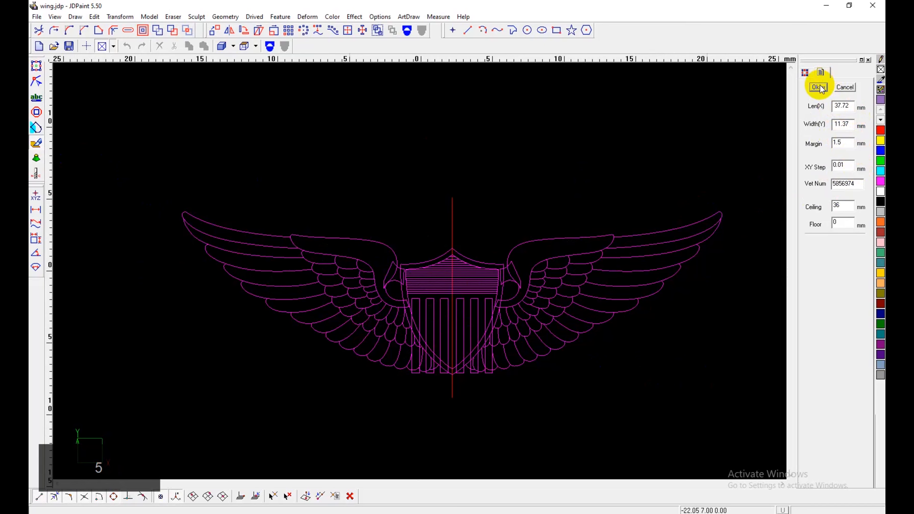
left_click(824, 90)
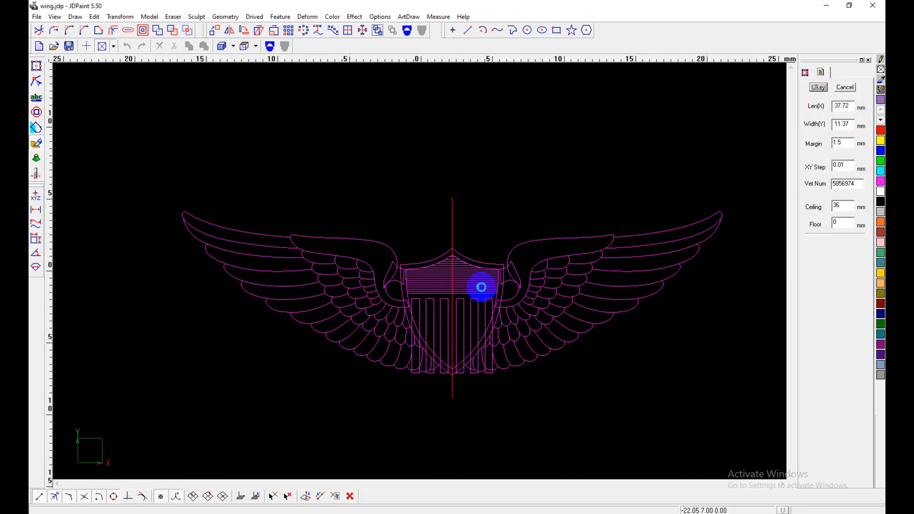
Step: Set the sculpting model's undo times to 56 in its options
middle_click_drag(402, 312, 387, 312, "shift")
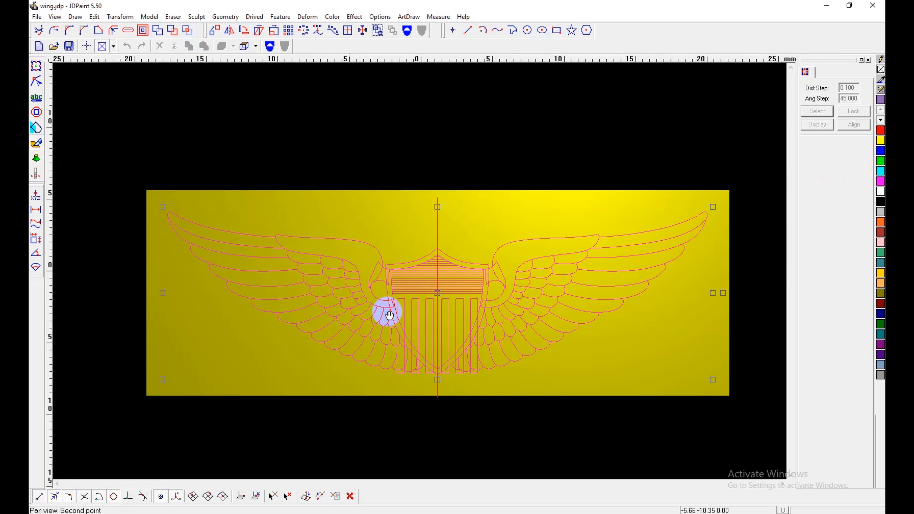
left_click(380, 17)
left_click(414, 125)
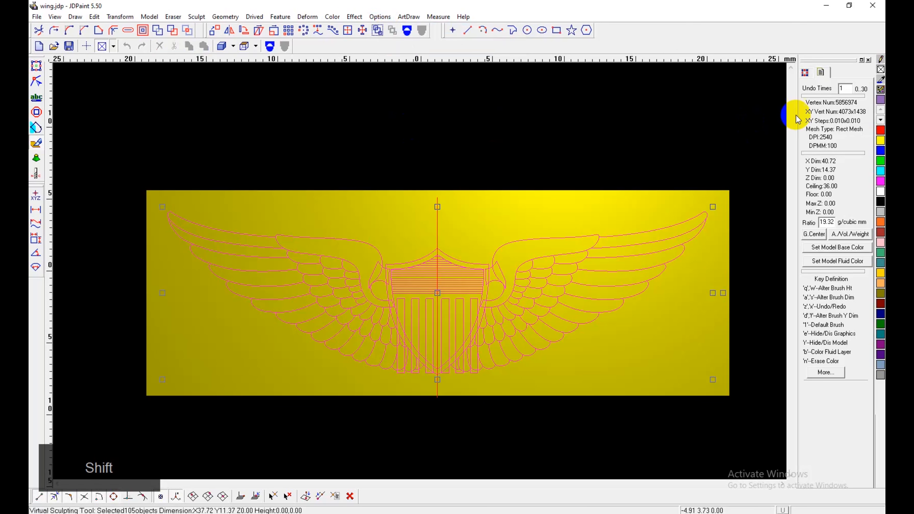
double_click(843, 89)
type("56")
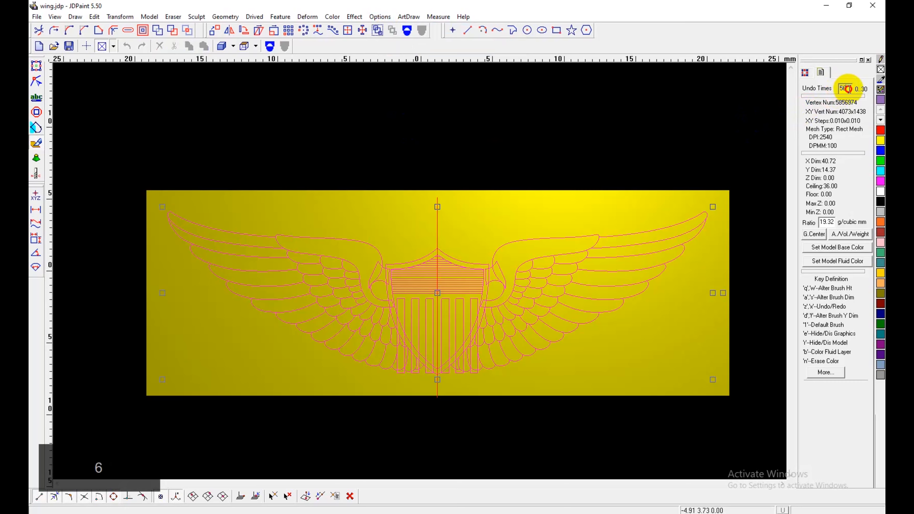
left_click_drag(849, 89, 822, 101)
right_click(681, 131)
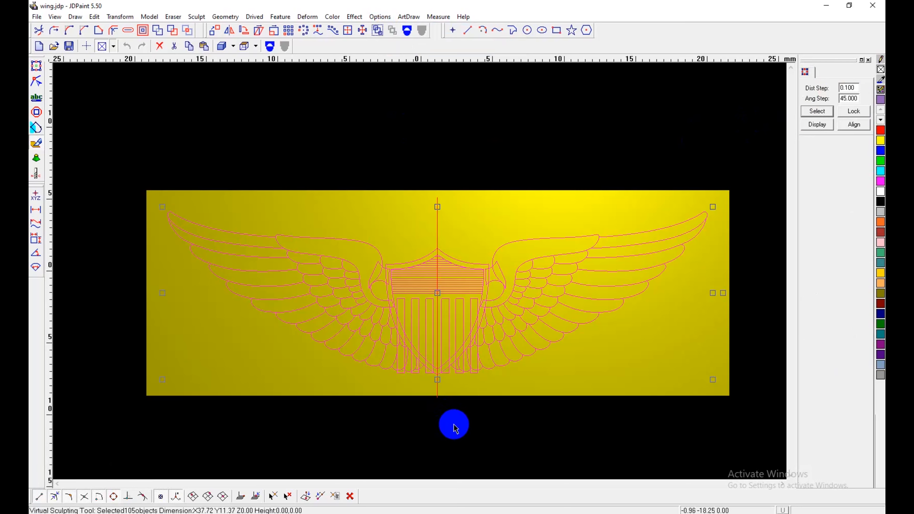
Step: Return to the 2D drawing and combine the shield's six vertical stripe rectangles into one object
left_click(36, 66)
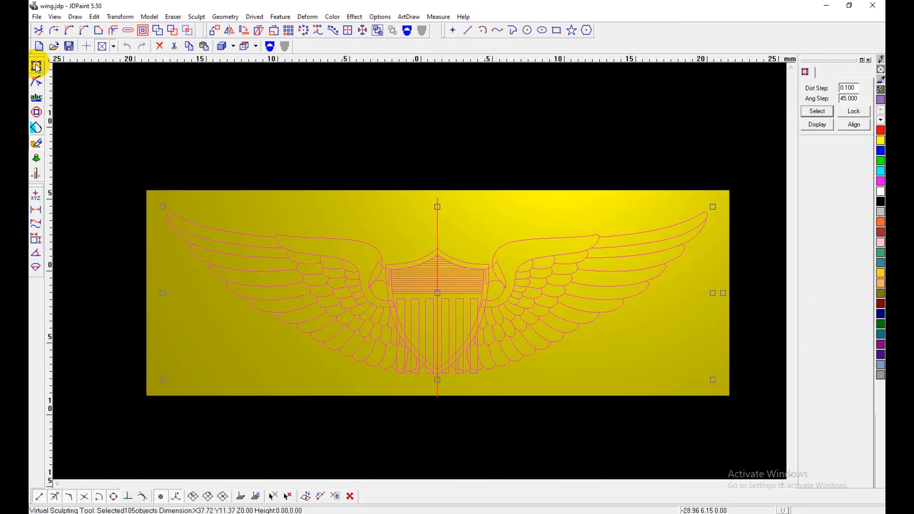
scroll(392, 302, "up", 3)
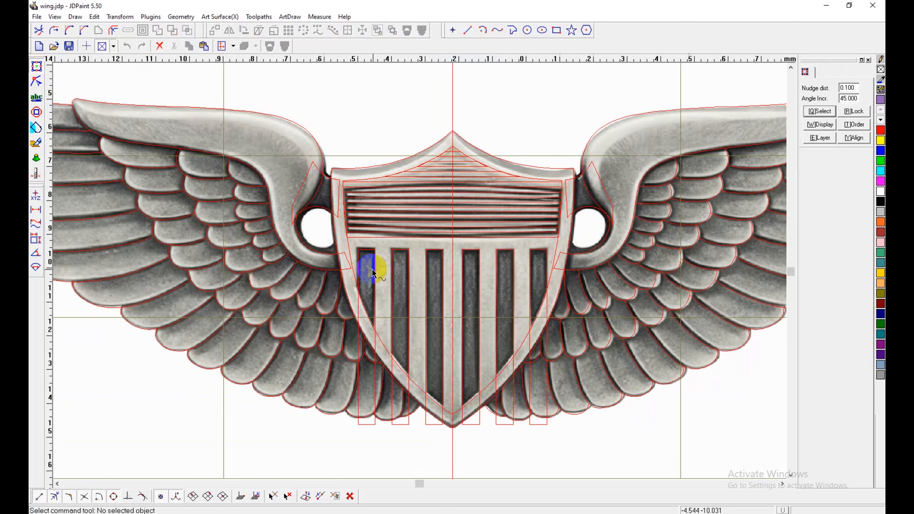
left_click(374, 275)
left_click(408, 254, "shift")
left_click(434, 255, "shift")
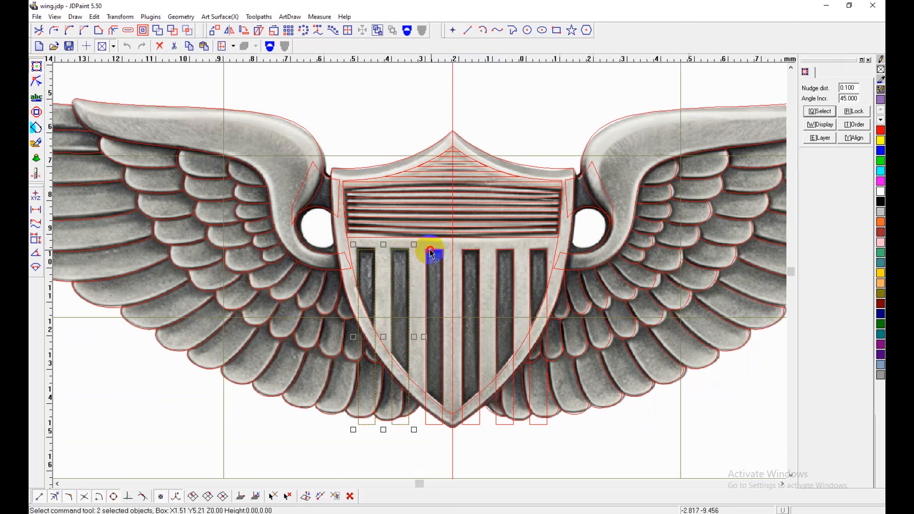
left_click(471, 254, "shift")
left_click(504, 255, "shift")
left_click(535, 255, "shift")
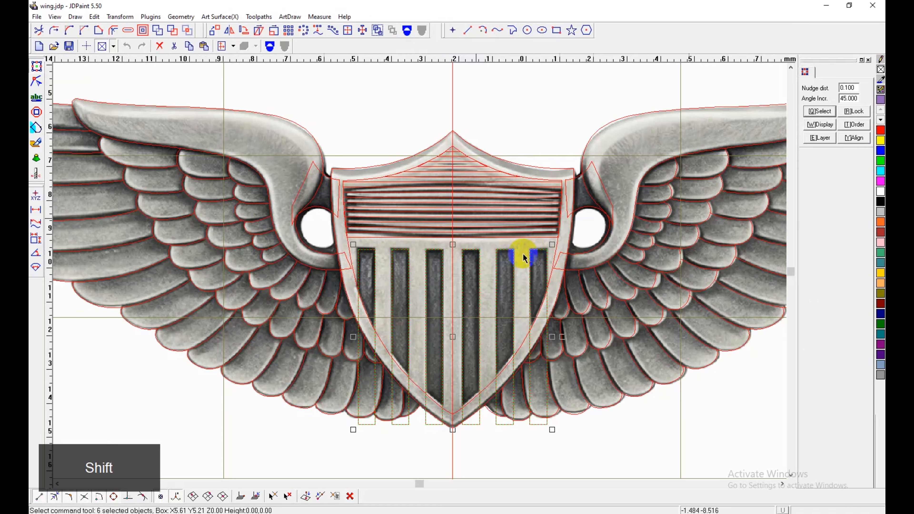
left_click(407, 30)
Step: Duplicate the shield's inner border in place and intersect the combined vertical stripes with it, deleting the original entities and converting curves to lines
left_click(352, 254)
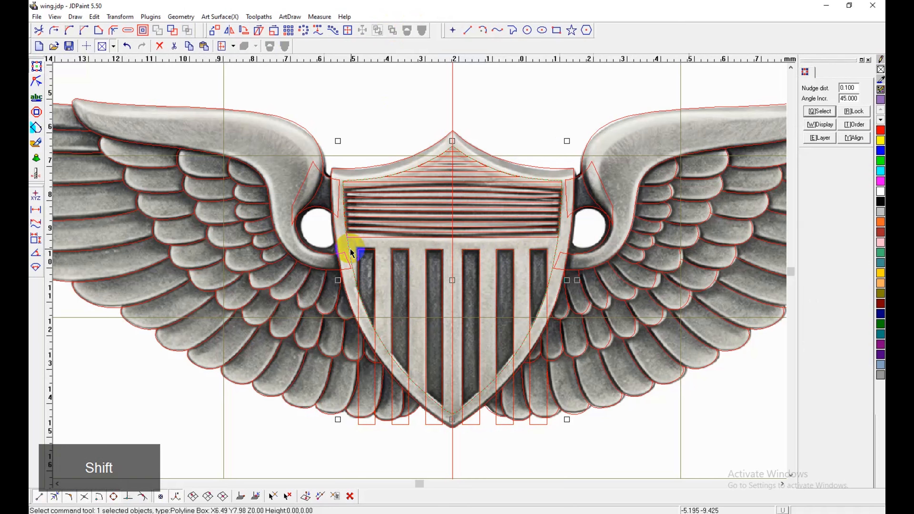
key("ctrl+c")
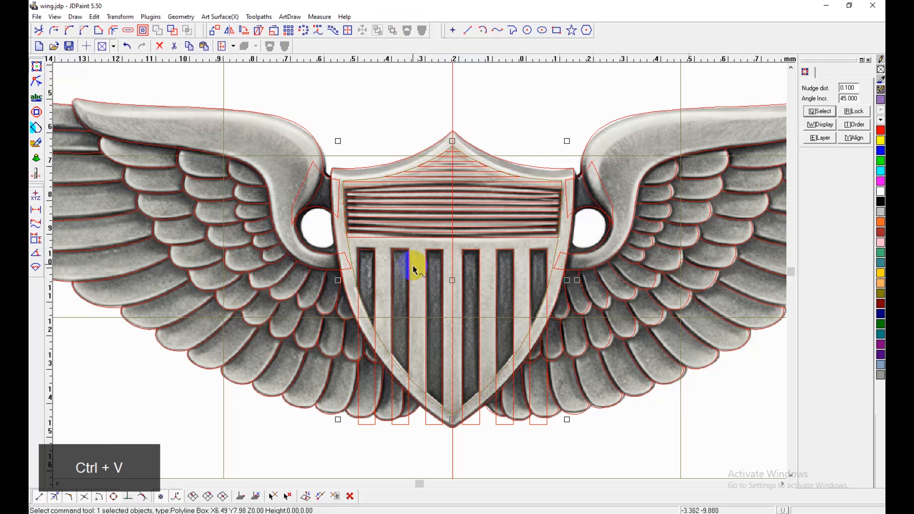
left_click(394, 250)
left_click(345, 250, "shift")
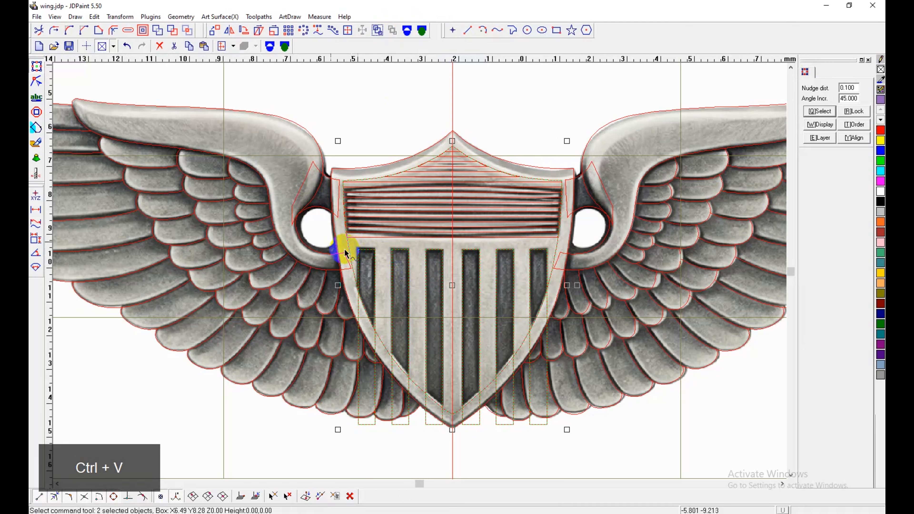
left_click(188, 31)
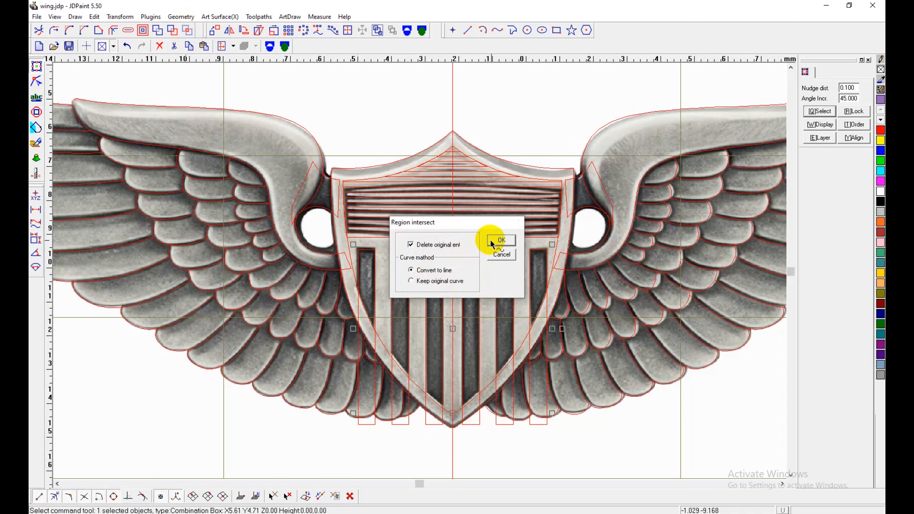
left_click(501, 240)
middle_click_drag(425, 258, 404, 278, "shift")
left_click(411, 264)
scroll(456, 271, "down", 1)
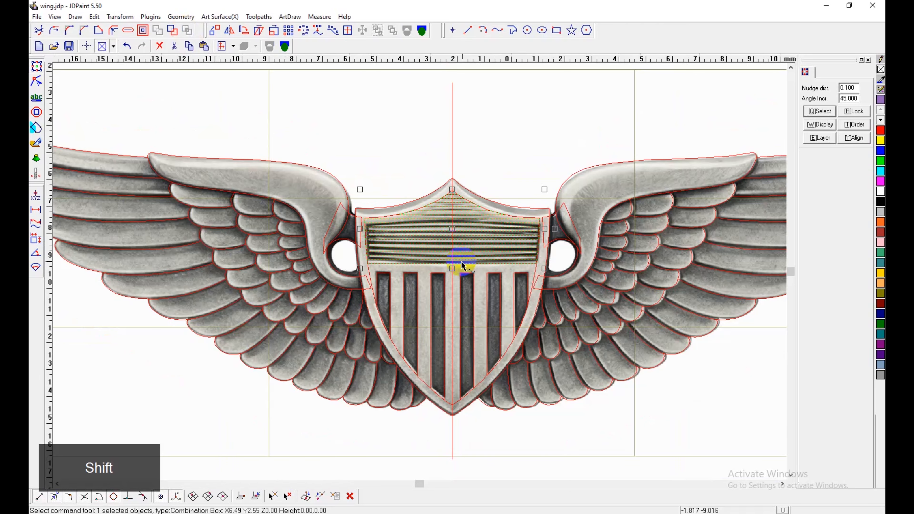
scroll(351, 292, "up", 1, "shift")
Step: Return to virtual sculpting and apply Auto Coloring to the left wing curves and the outer shield border, excluding the small curve between them
left_click(37, 144)
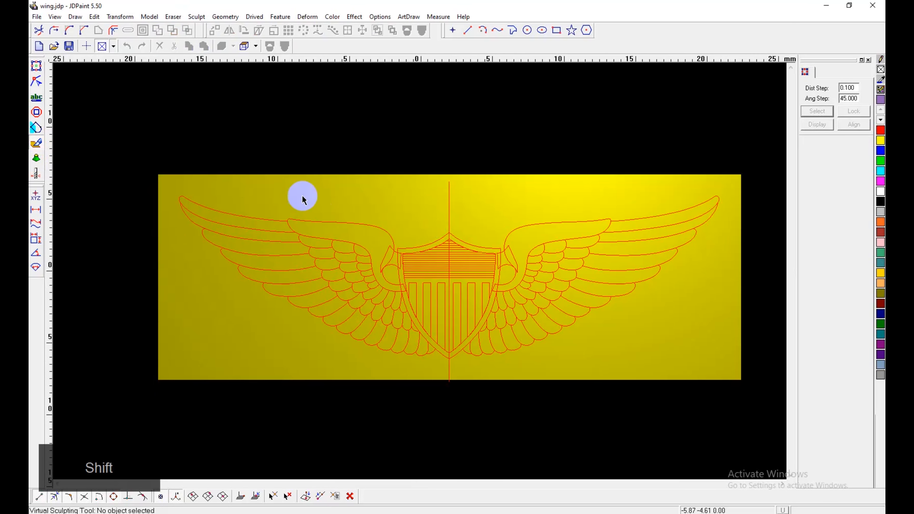
left_click_drag(161, 168, 441, 370)
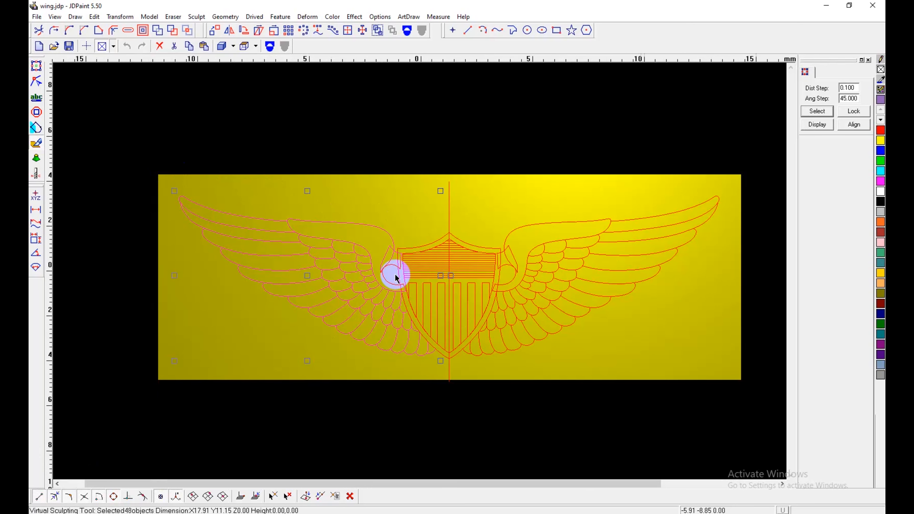
scroll(397, 278, "up", 2)
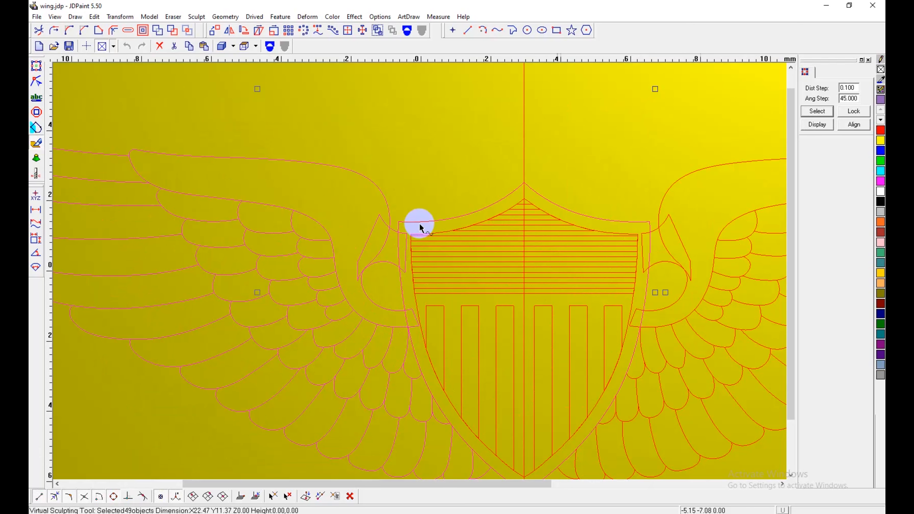
key("shift")
key("ctrl")
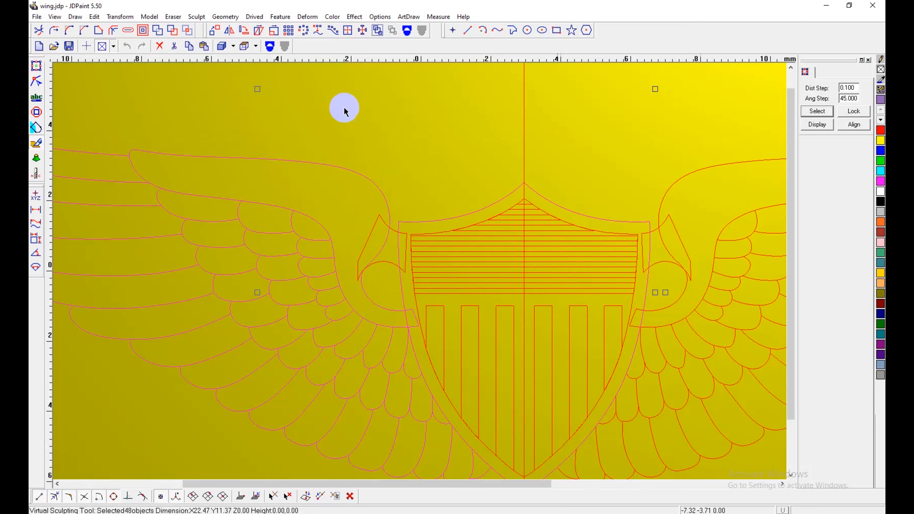
left_click(332, 17)
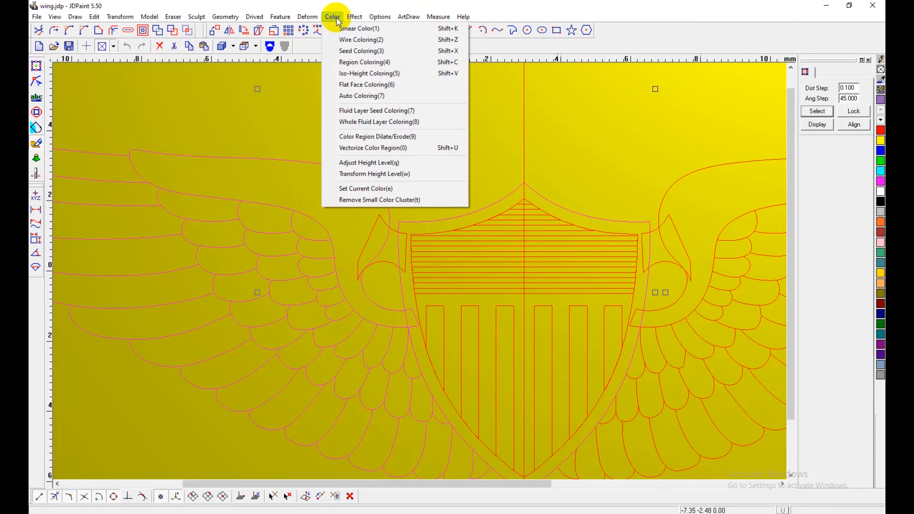
left_click(395, 97)
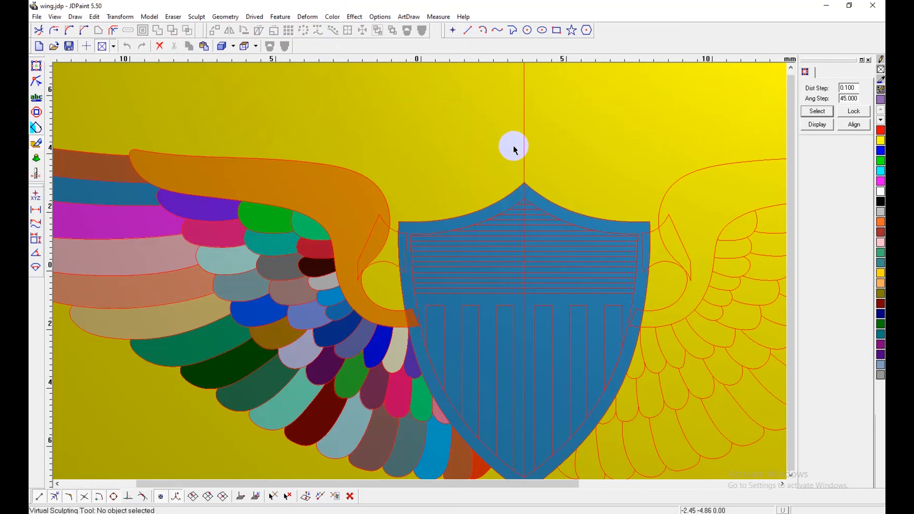
Step: Examine the colour fills of the left wing's feathers and the shield for gaps or mismatched regions
scroll(515, 151, "down", 1)
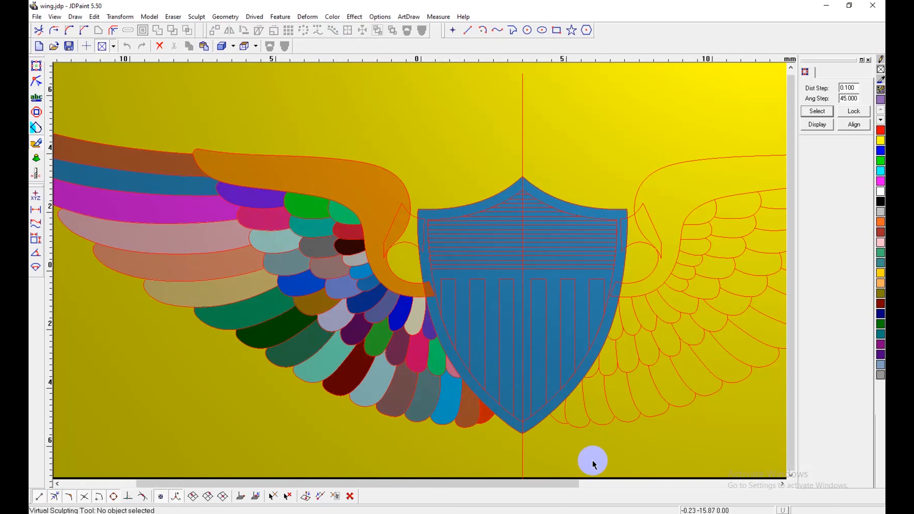
scroll(430, 265, "up", 1)
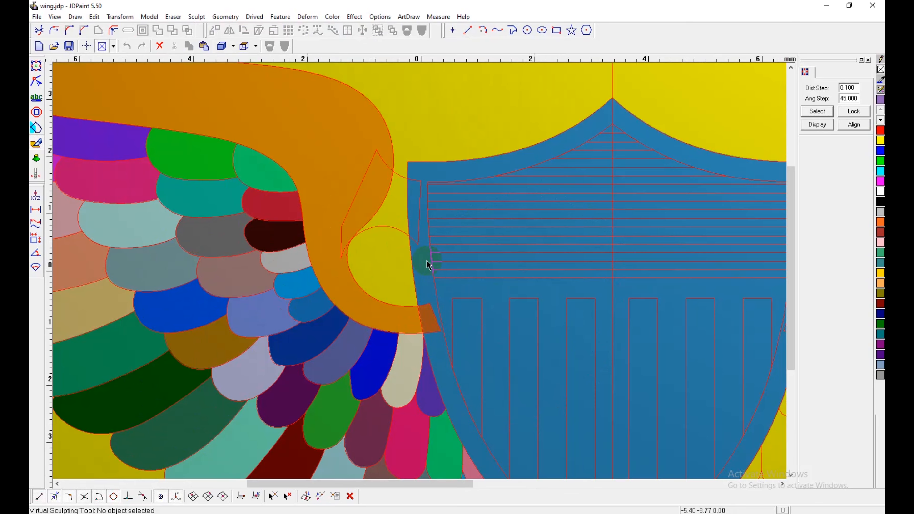
middle_click_drag(415, 306, 625, 294)
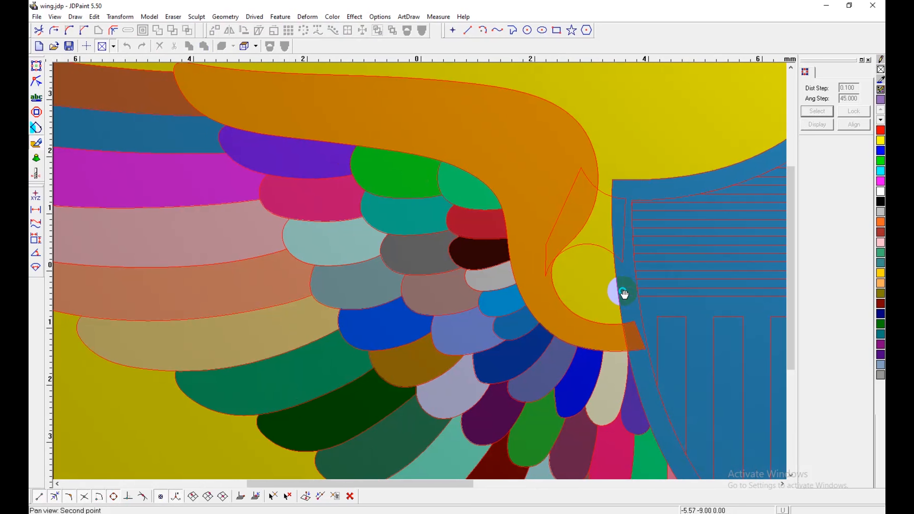
scroll(618, 292, "down", 1)
key("shift")
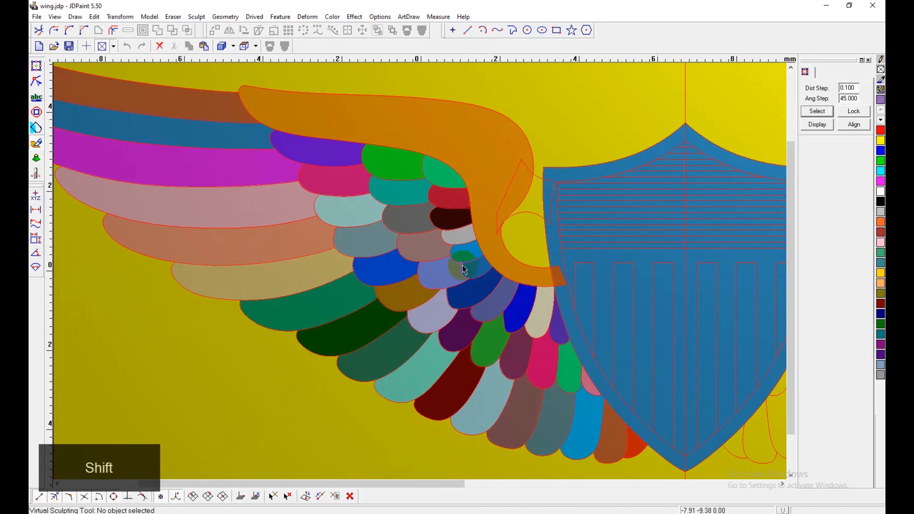
scroll(430, 193, "up", 1)
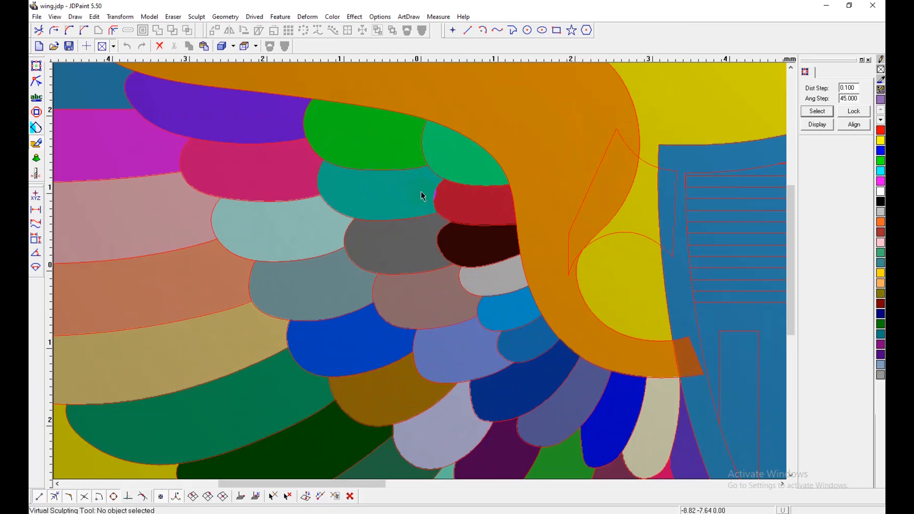
scroll(423, 196, "down", 1)
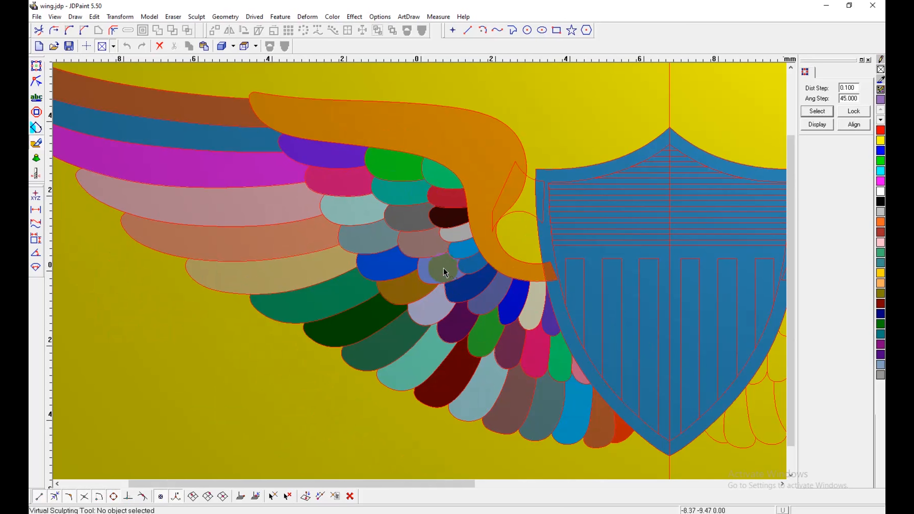
Step: Fill the small connecting curve between the left wing and the shield with brown using Region Coloring
middle_click_drag(443, 268, 436, 258)
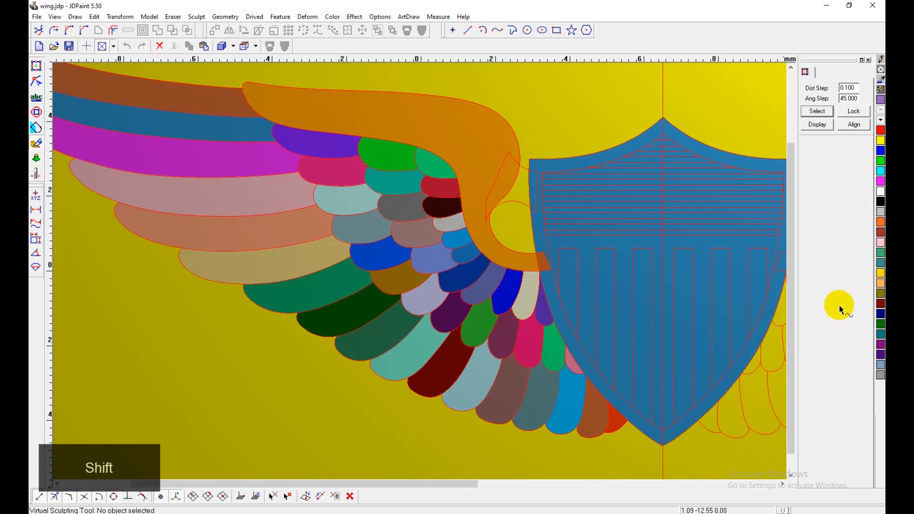
middle_click_drag(476, 307, 336, 343)
scroll(368, 257, "up", 1)
middle_click_drag(405, 281, 836, 212)
left_click(881, 234)
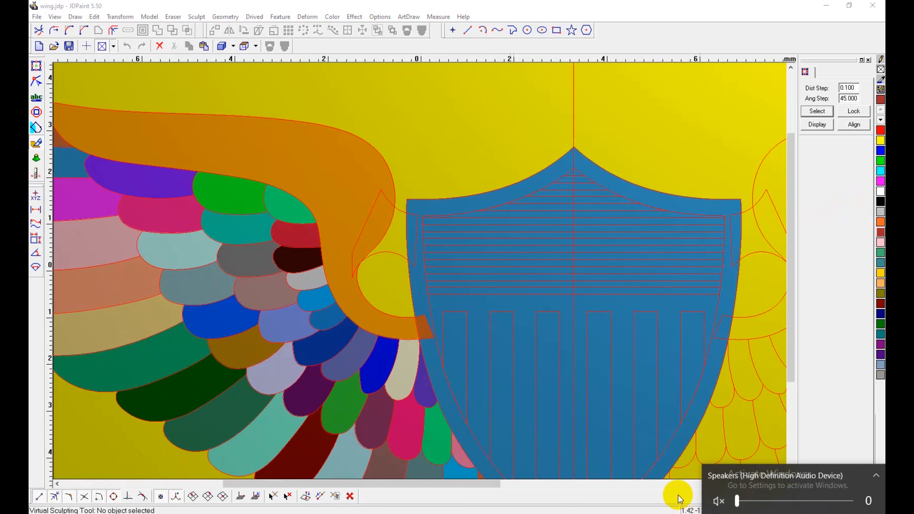
right_click(383, 287)
left_click(386, 279)
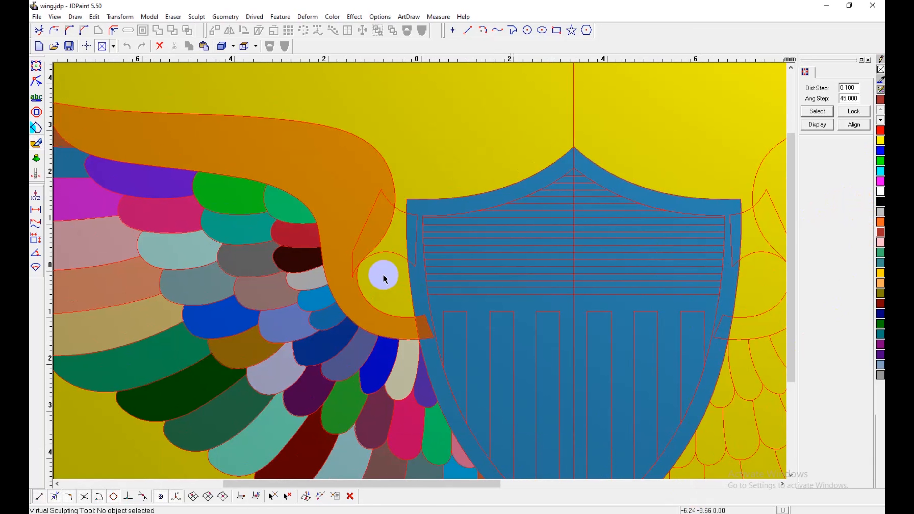
key("c")
left_click(390, 252)
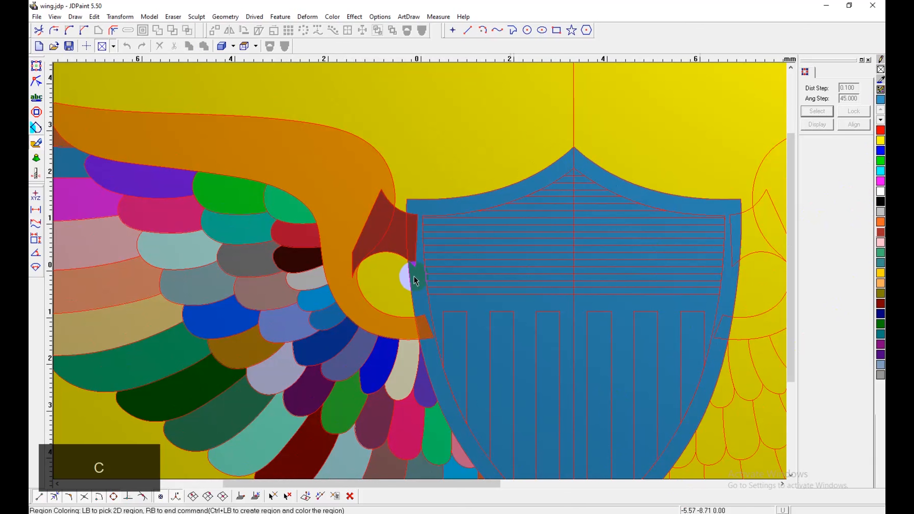
Step: Recolour the overlapped parts of the wing's arm in orange and of the shield in blue, then hide the curves to check the fills
left_click(358, 293)
key("shift")
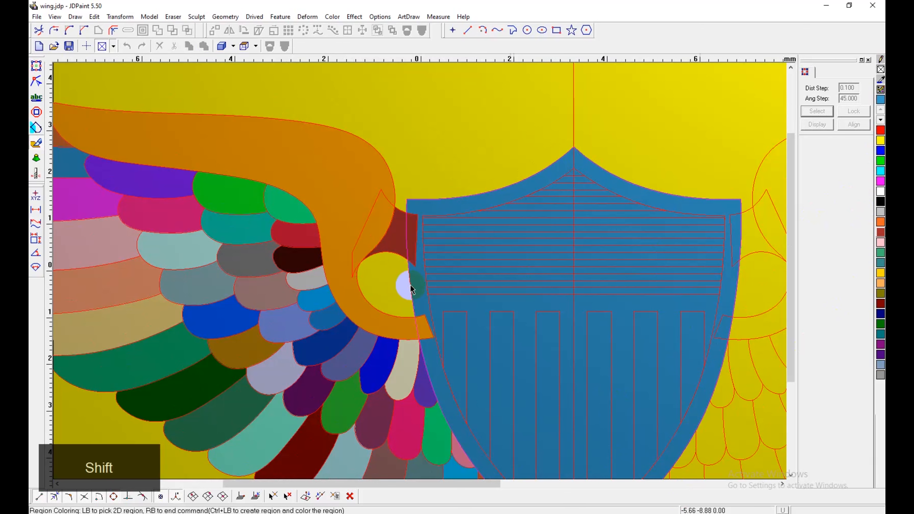
left_click(413, 284)
scroll(446, 232, "down", 3)
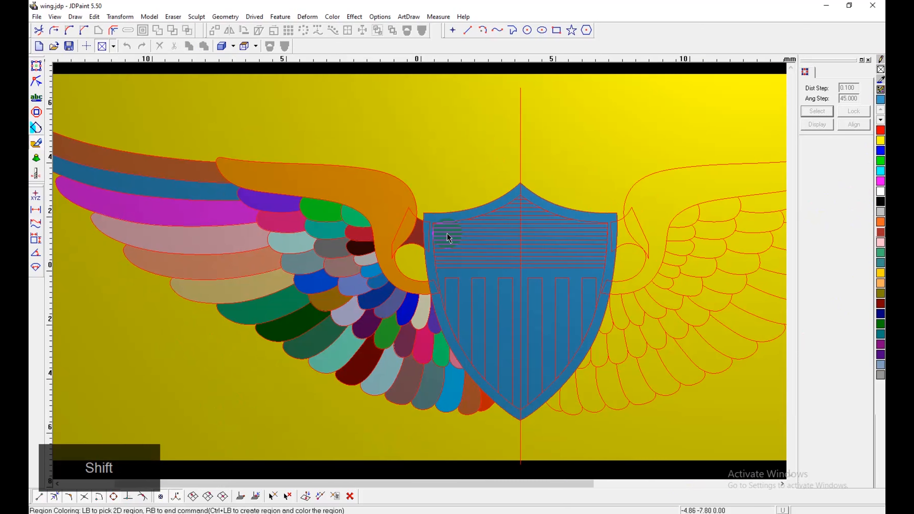
key("e")
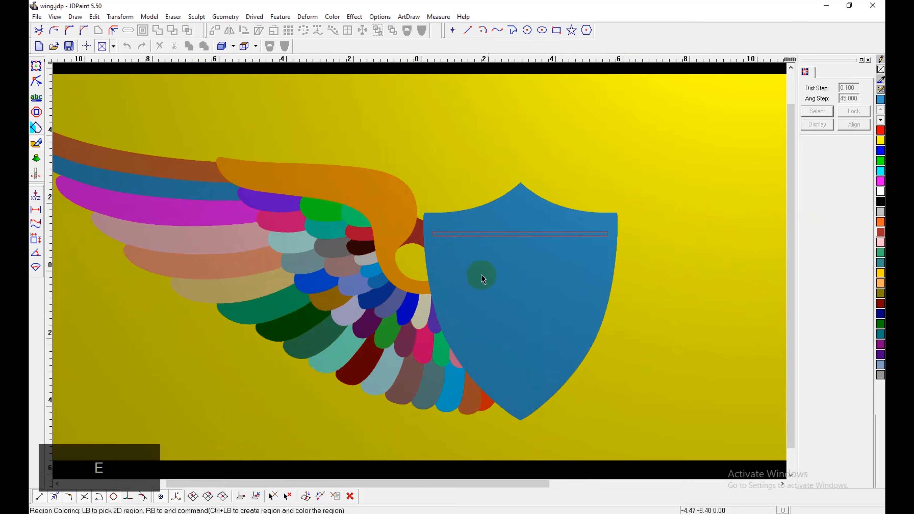
scroll(483, 275, "up", 1)
middle_click_drag(344, 266, 430, 289)
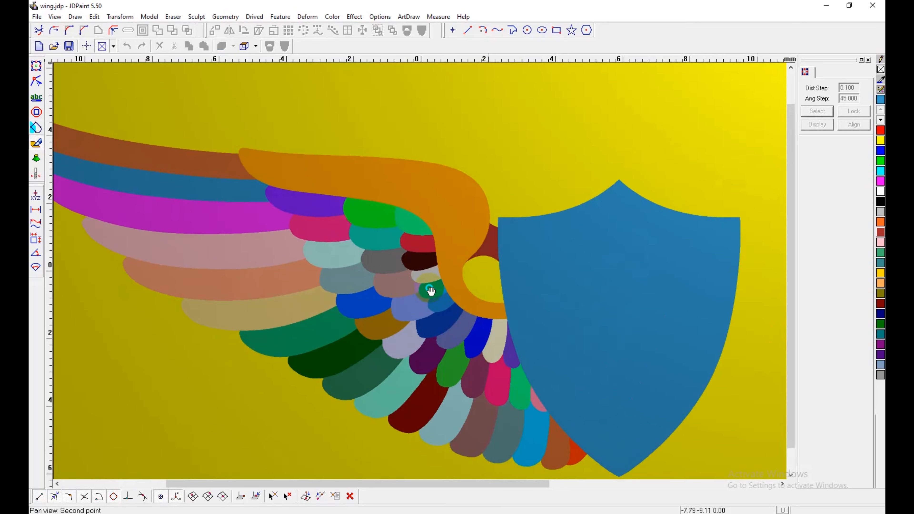
Step: Compare the left wing in the 2D reference image with the coloured regions, examining how the arm and small feathers are shaped
left_click(37, 67)
scroll(315, 188, "up", 3)
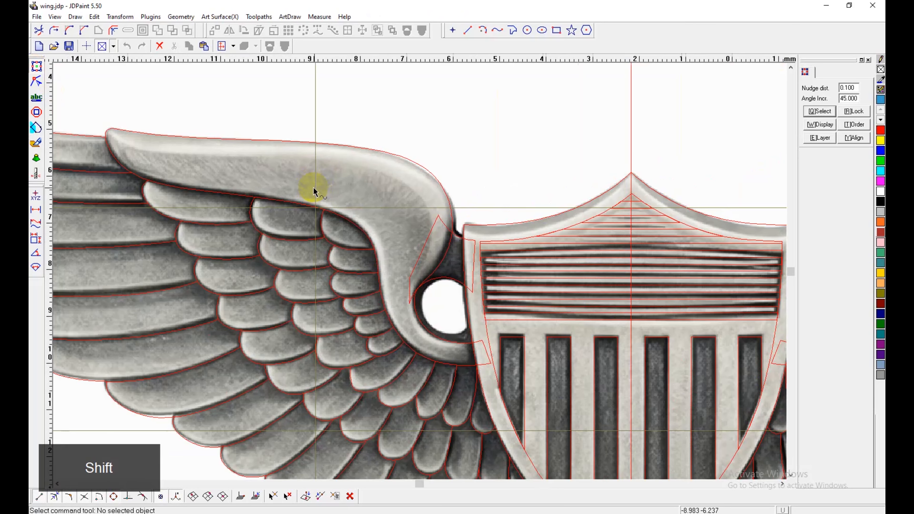
scroll(419, 206, "up", 1)
scroll(648, 222, "down", 1)
scroll(651, 225, "down", 2)
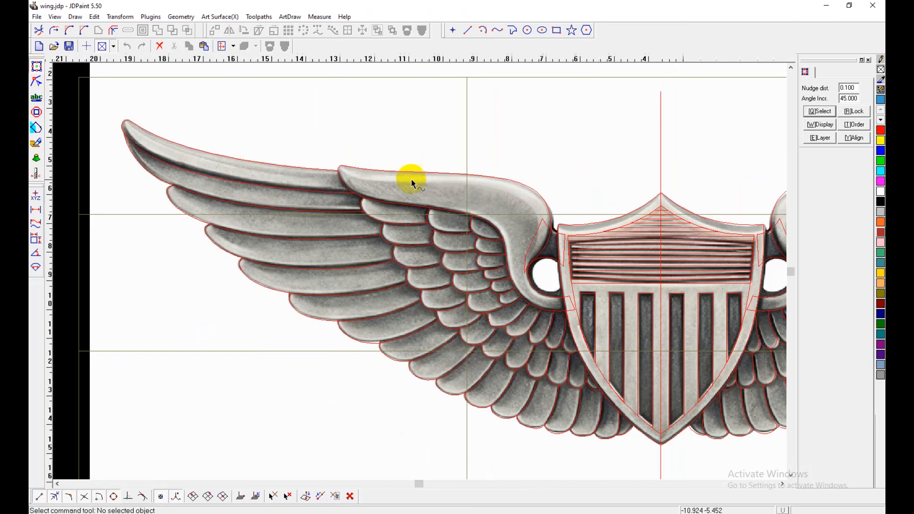
scroll(380, 169, "up", 3)
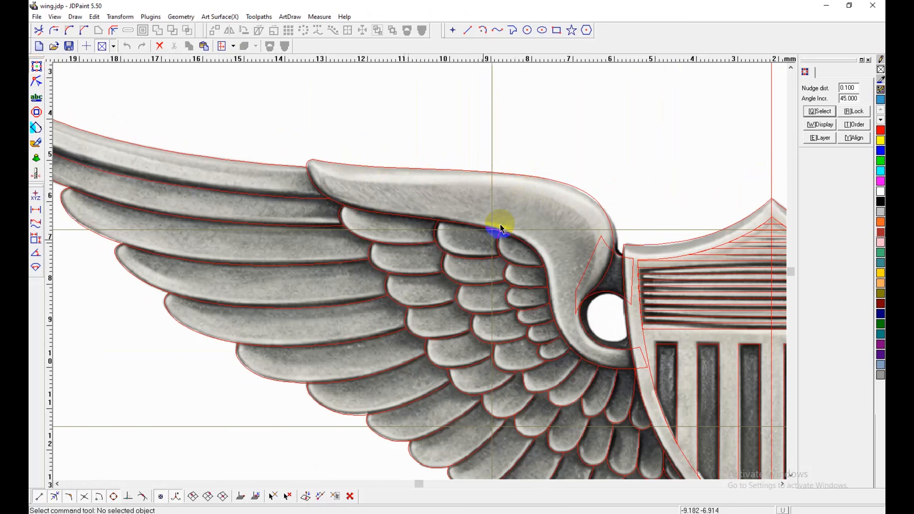
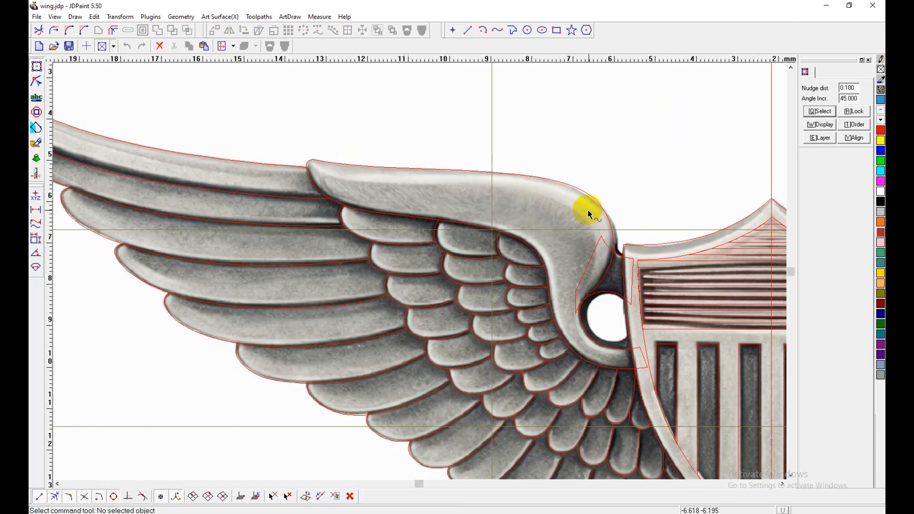
left_click(37, 145)
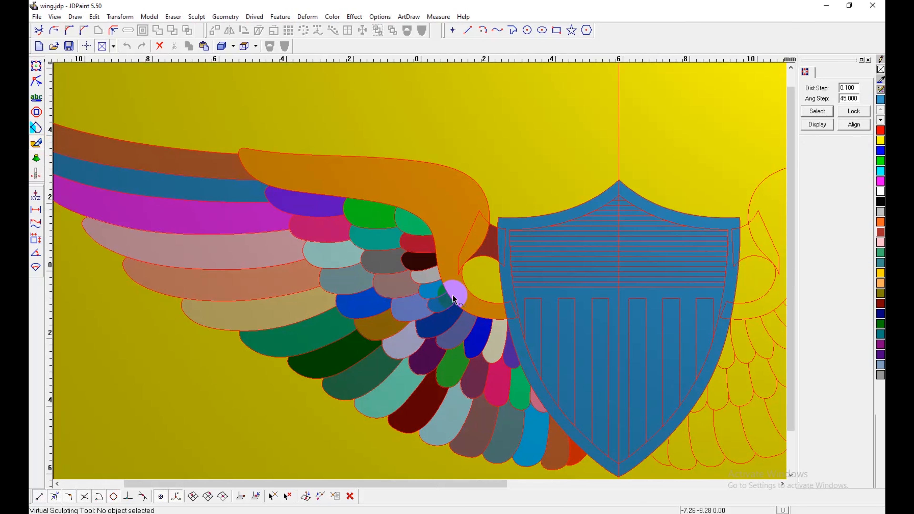
scroll(333, 234, "up", 1)
mouse_move(339, 240)
middle_mouse_down()
mouse_move(484, 313)
mouse_move(442, 256)
mouse_move(393, 215)
middle_mouse_up()
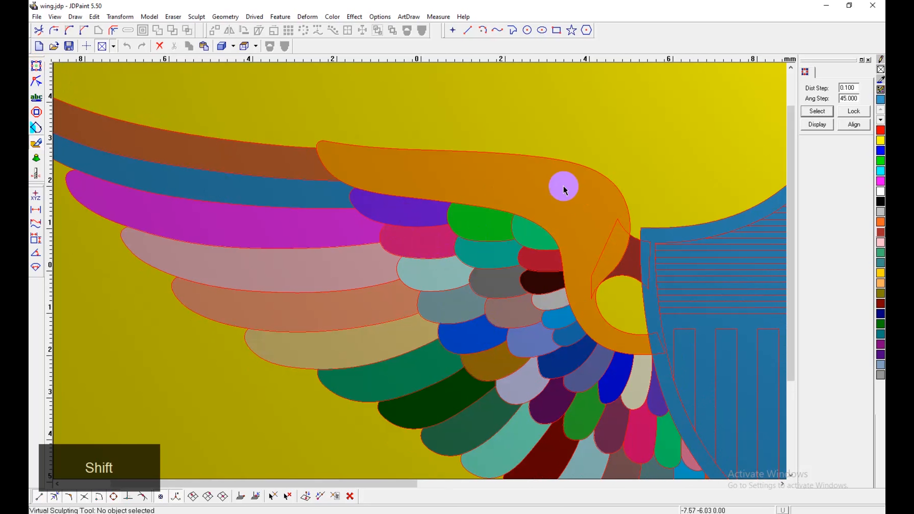
left_click(36, 65)
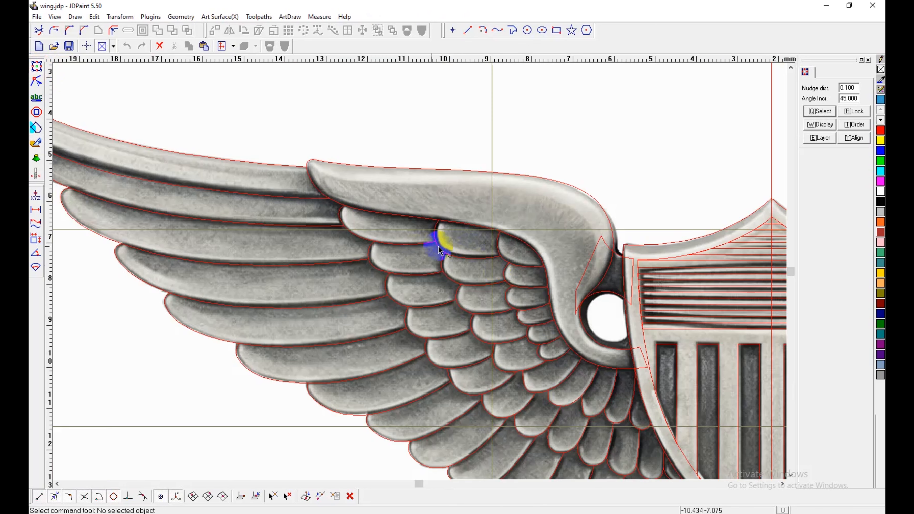
scroll(392, 237, "up", 2)
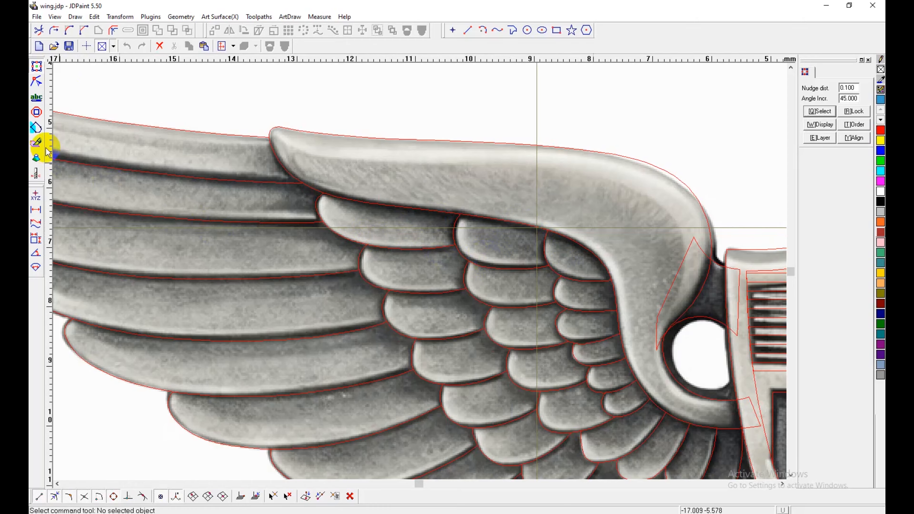
left_click(37, 143)
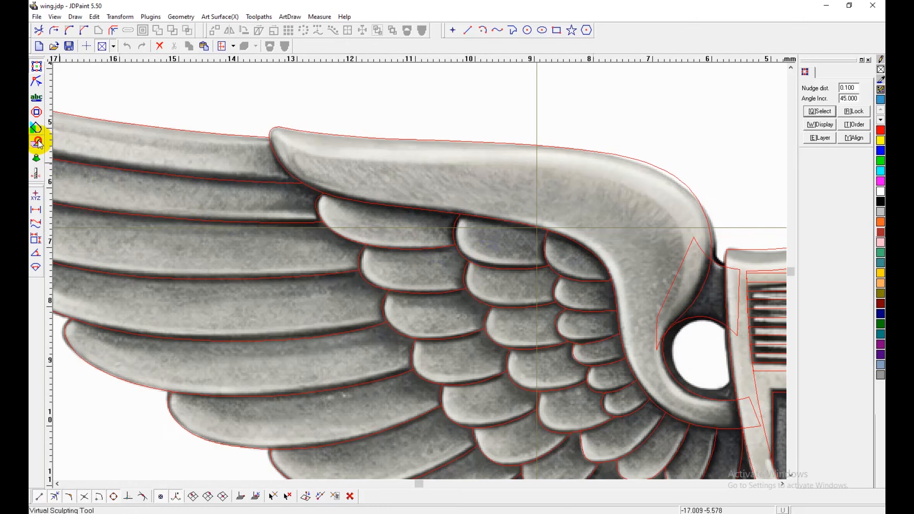
scroll(418, 209, "up", 2)
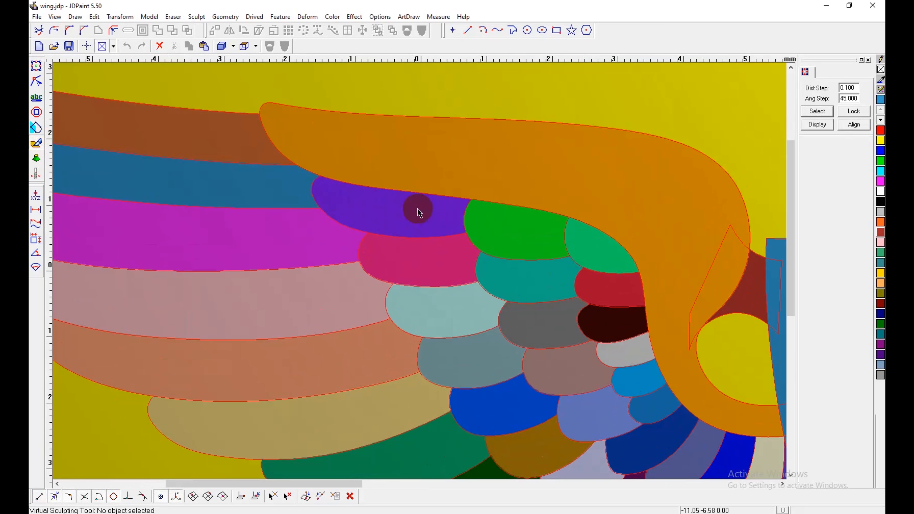
middle_click_drag(418, 215, 424, 237)
Step: Set up the Cloud (Wire Relief) command with real height 0.4, arc section, Add combination mode and flat edge width 0
key("alt+z")
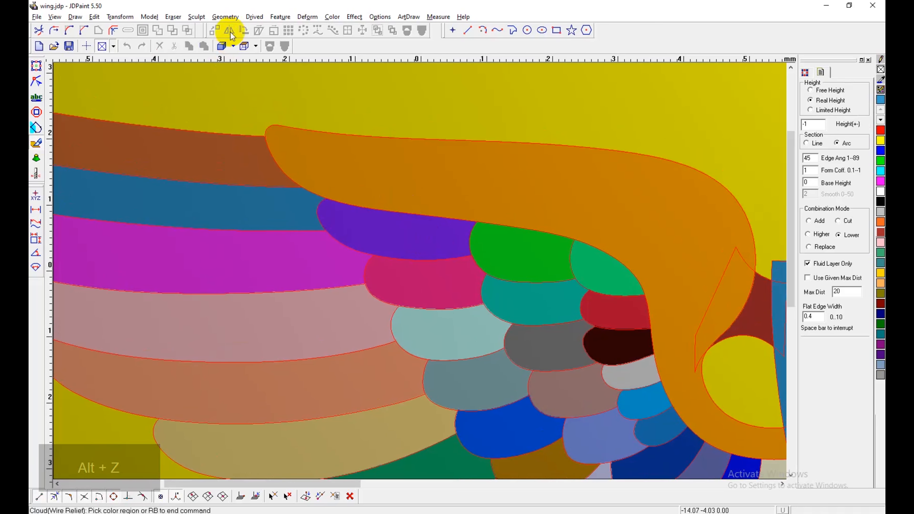
left_click(225, 16)
left_click(309, 236)
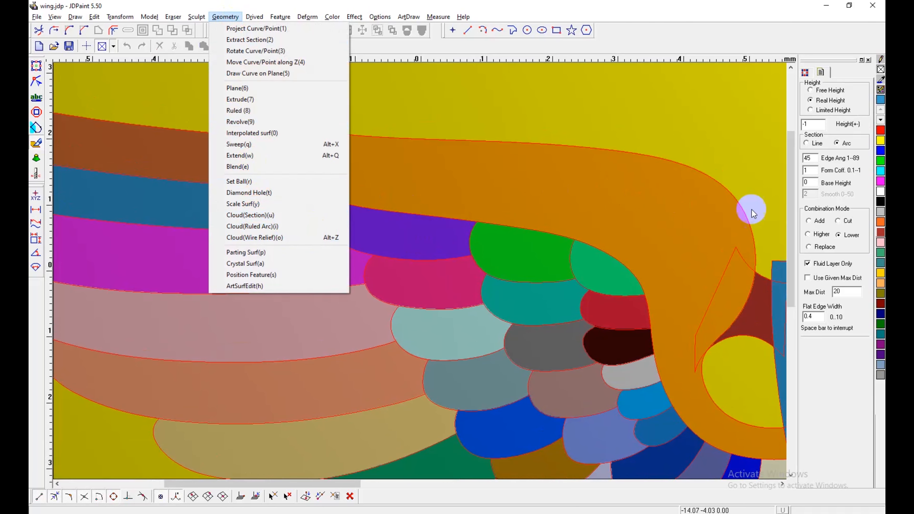
key("shift")
left_click(813, 124)
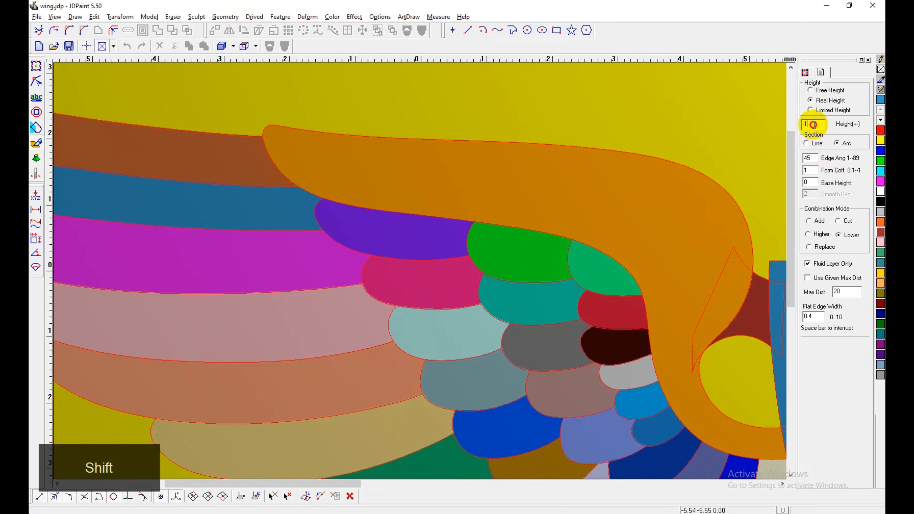
type("0.4")
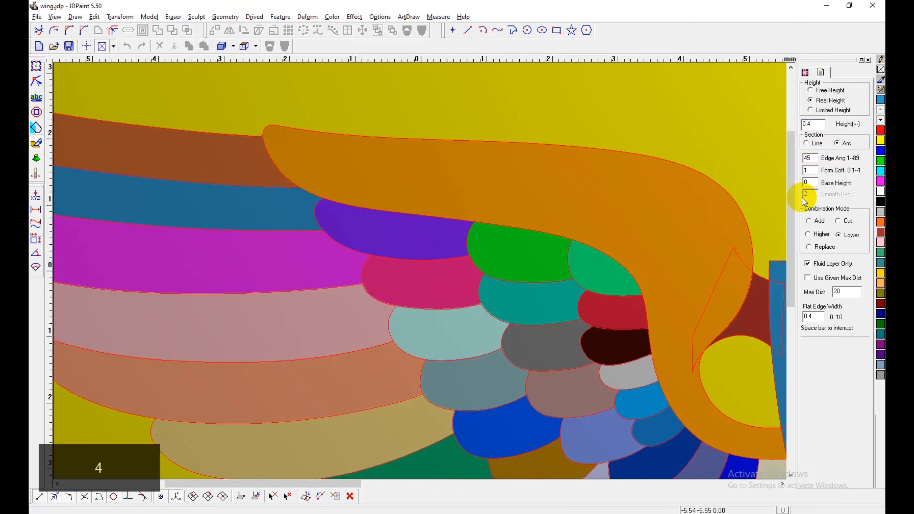
left_click(809, 220)
left_click(808, 263)
double_click(807, 317)
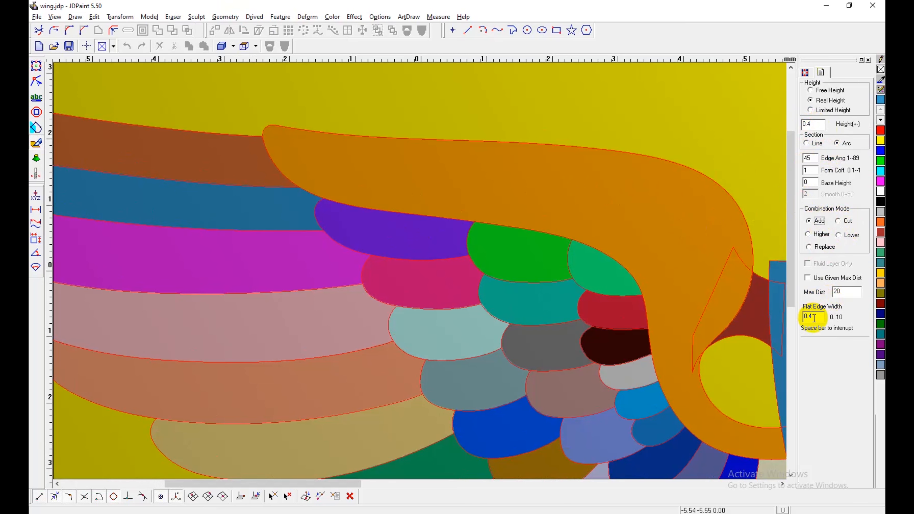
type("0")
left_click(816, 157)
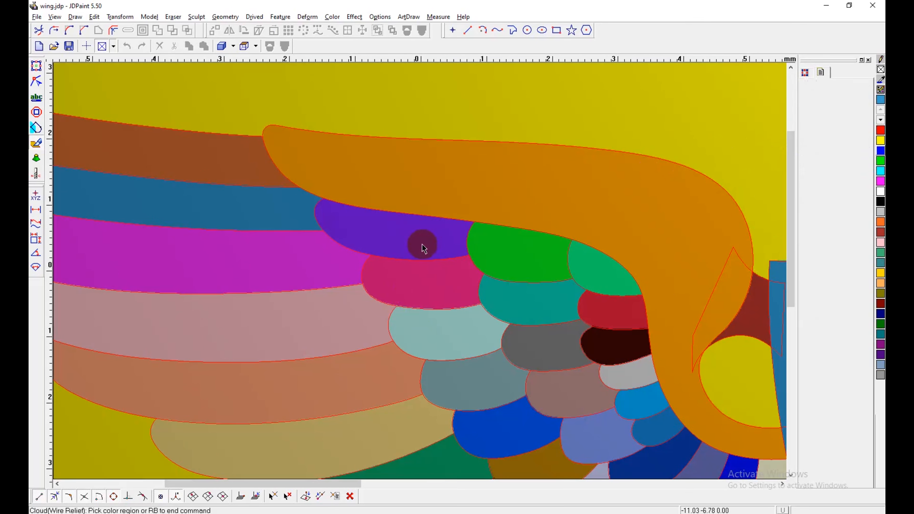
Step: Apply Wire Relief to the outermost small feather below the wing's arm using the adjoining curves, and check its slope in a rotated relief view
scroll(428, 243, "up", 2)
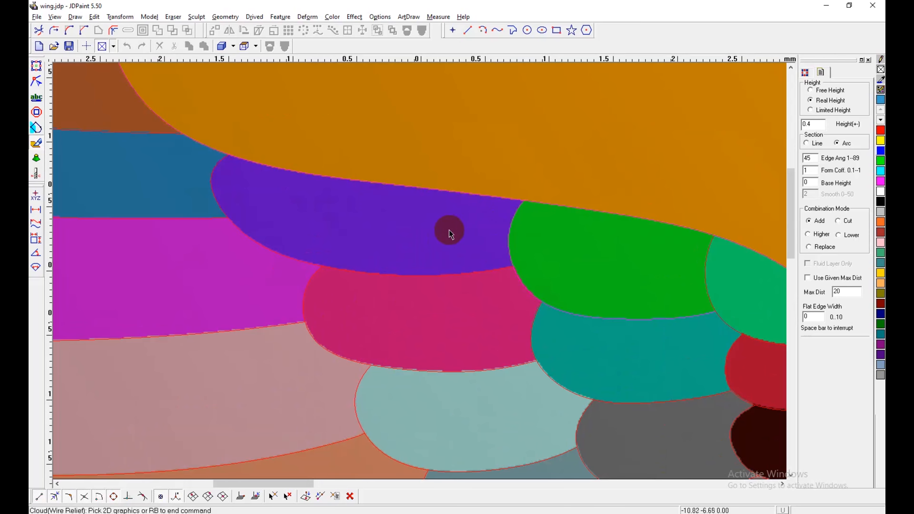
left_click(446, 228)
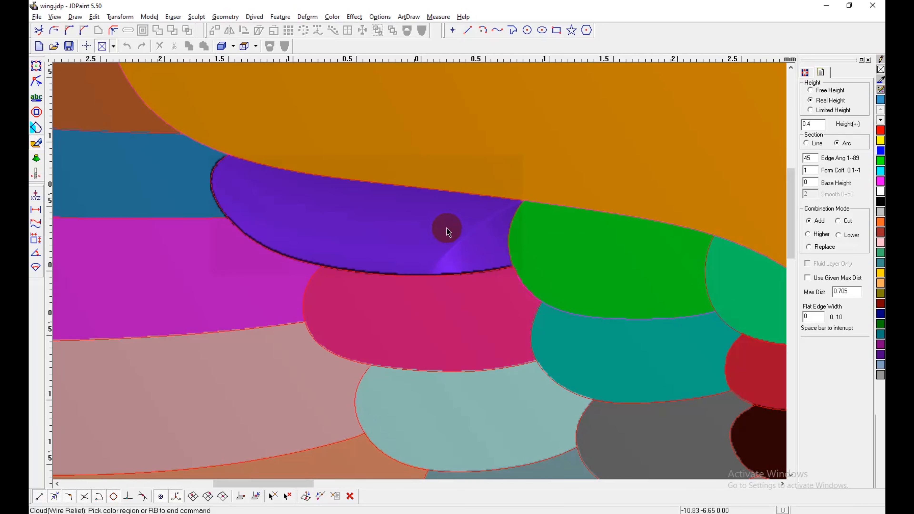
key("shift+b")
mouse_move(453, 237)
middle_mouse_down()
mouse_move(456, 220)
mouse_move(428, 215)
mouse_move(561, 174)
middle_mouse_up()
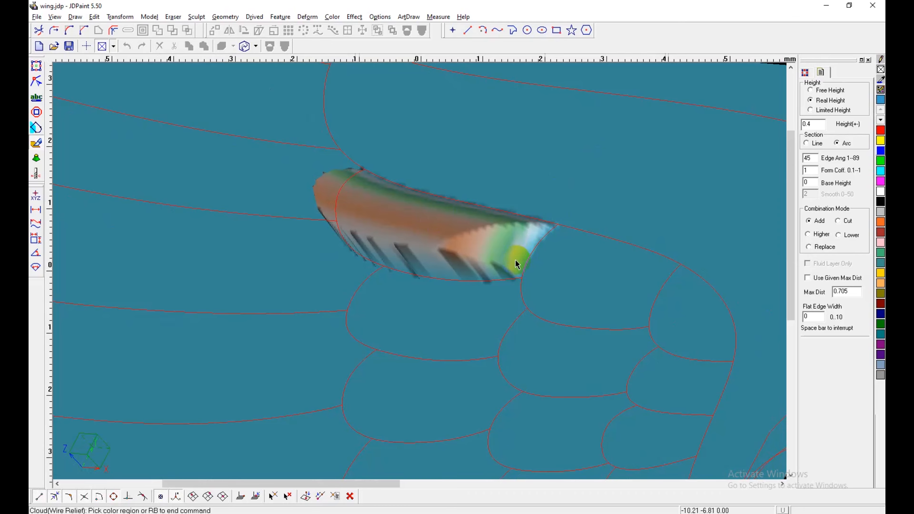
middle_click_drag(518, 265, 522, 204)
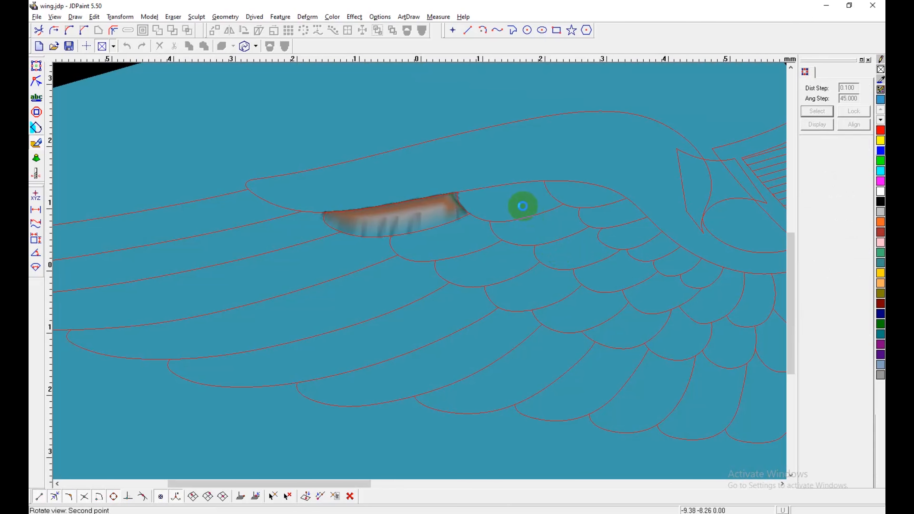
right_click(472, 166)
right_click(472, 167)
left_click(462, 248)
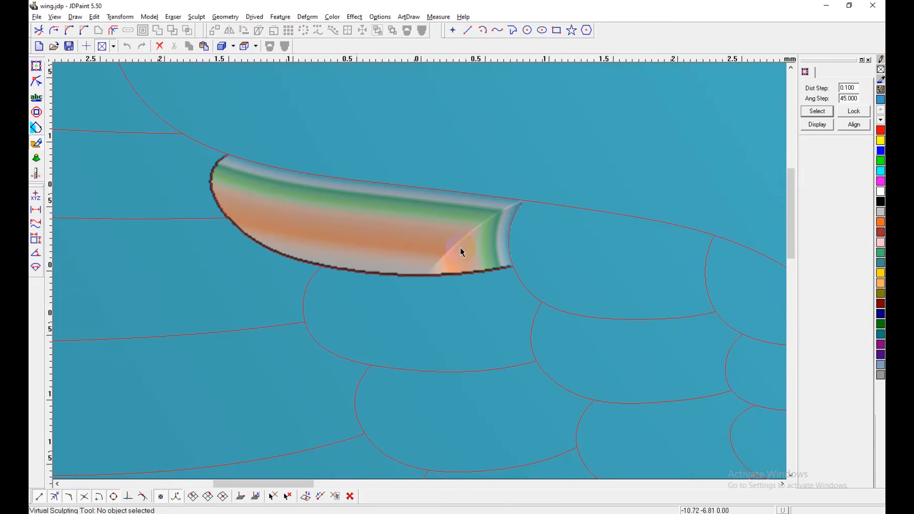
scroll(462, 252, "down", 3)
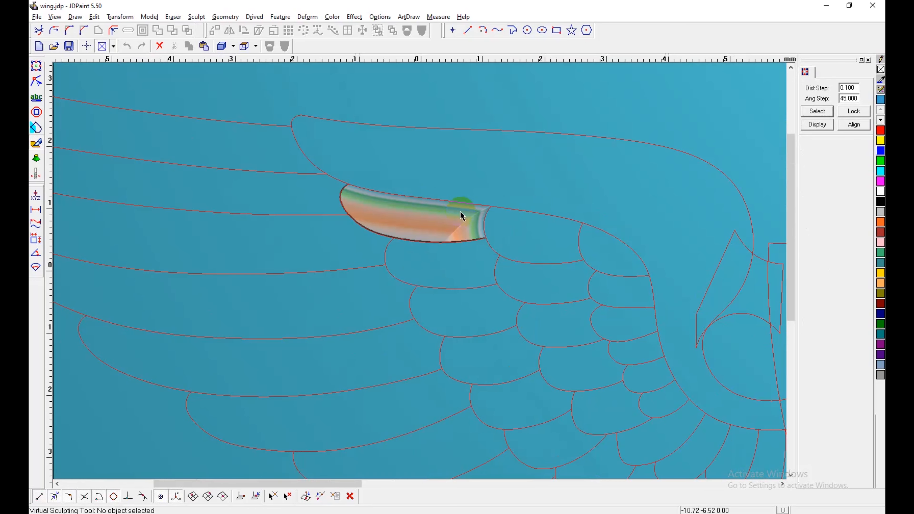
Step: Apply the 0.4 Wire Relief to the next two small feathers along the arm's lower edge and continue with the feather below
middle_click_drag(529, 245, 422, 245)
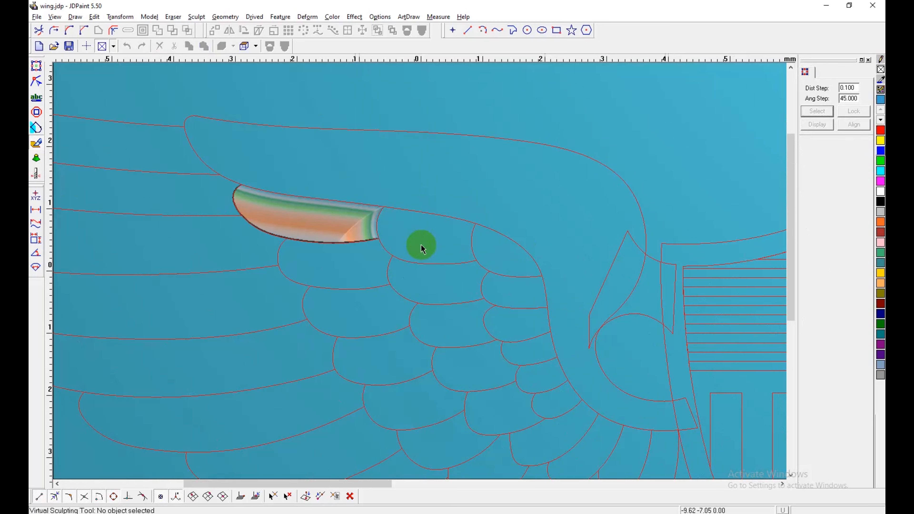
key("alt+z")
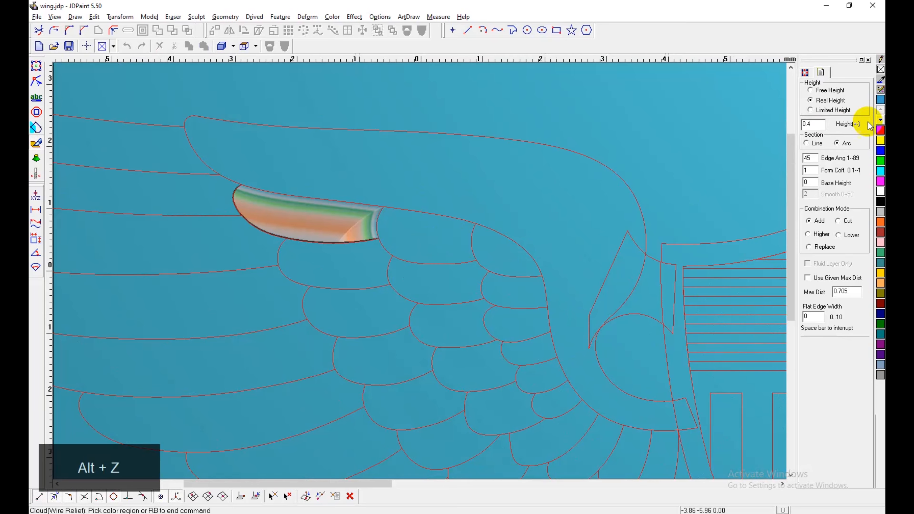
left_click(429, 240)
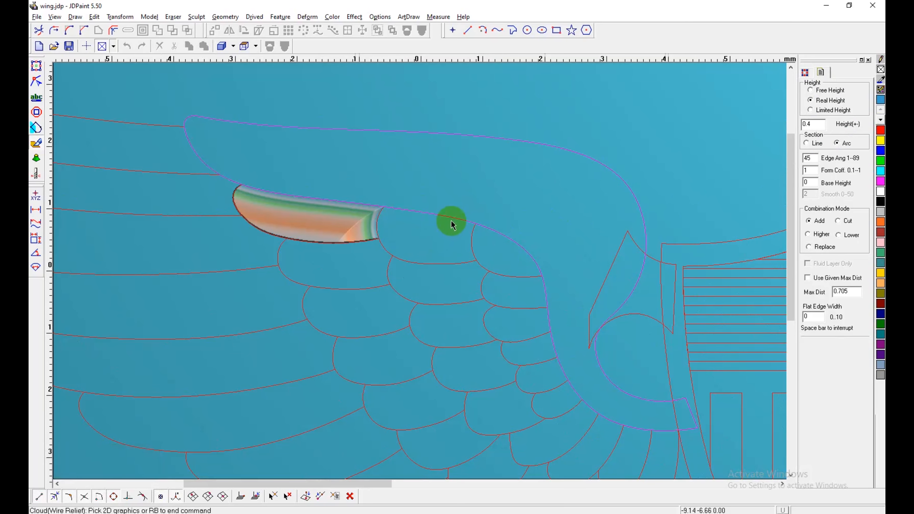
left_click(472, 240)
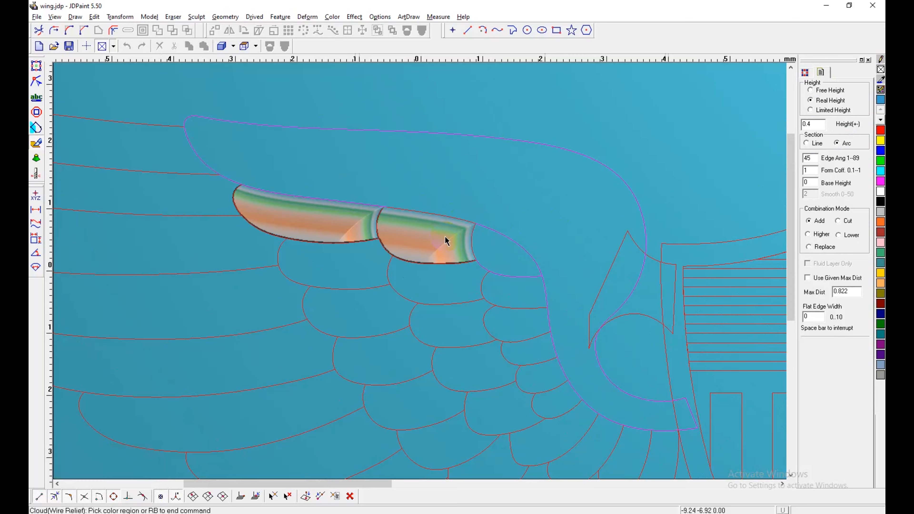
left_click(512, 245)
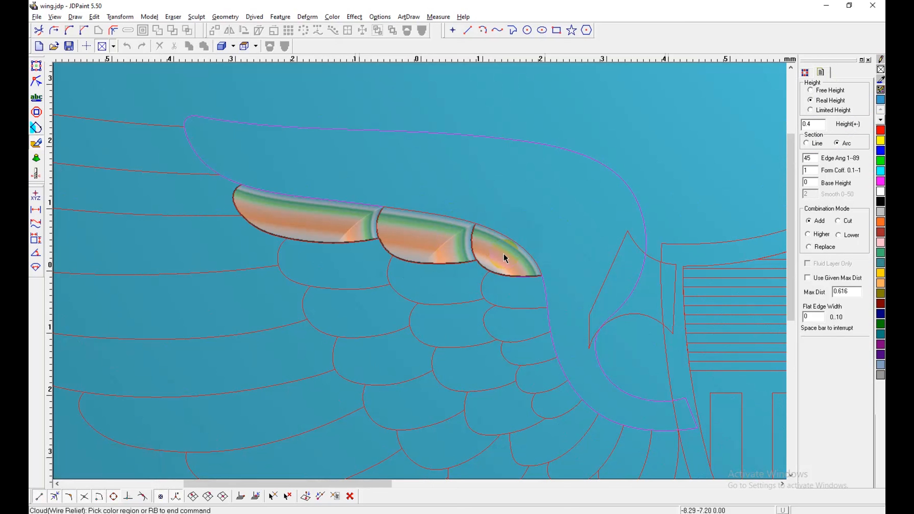
left_click(507, 283)
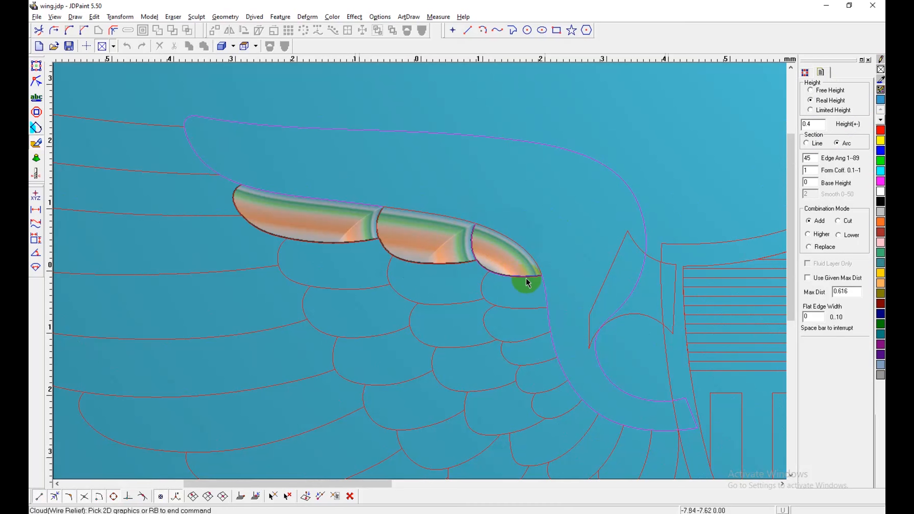
Step: Add 0.4-high arc wire reliefs to the three small feathers directly below the rounded top feather on the wing's inner edge
left_click(524, 292)
left_click(520, 318)
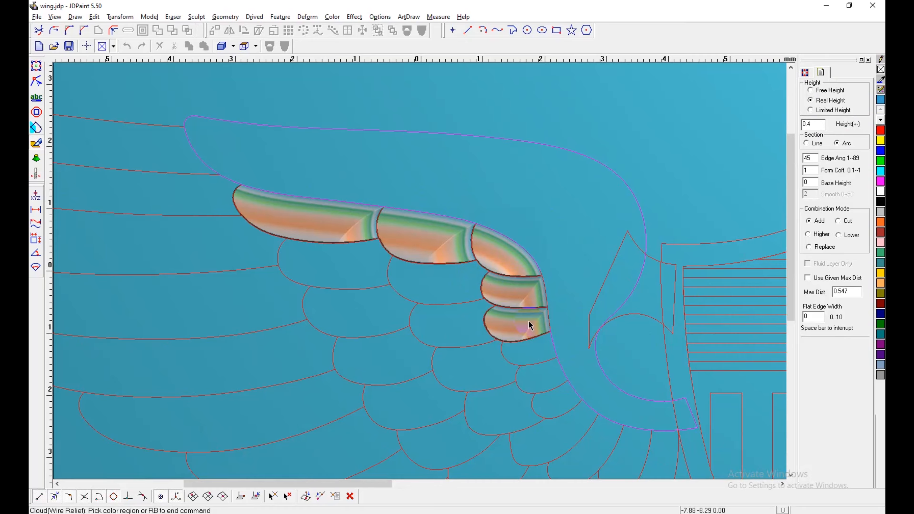
left_click(541, 343)
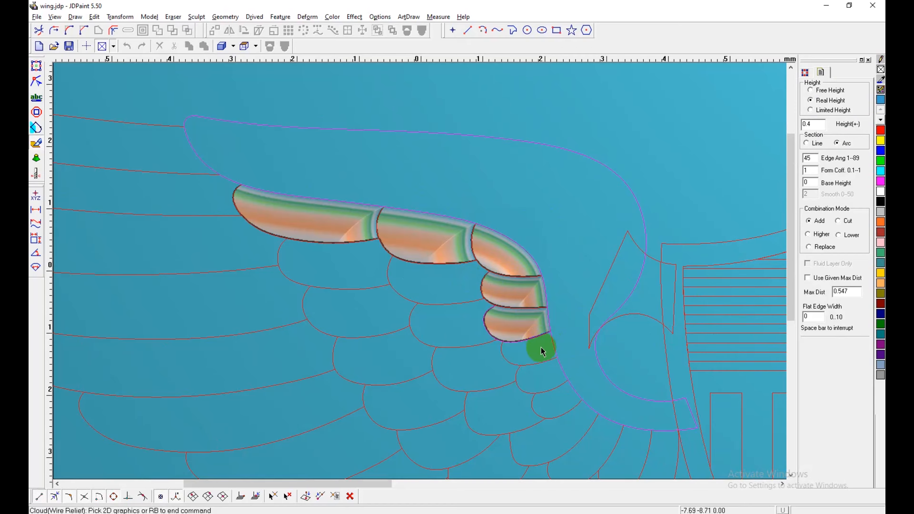
scroll(480, 357, "down", 1)
scroll(500, 362, "up", 2)
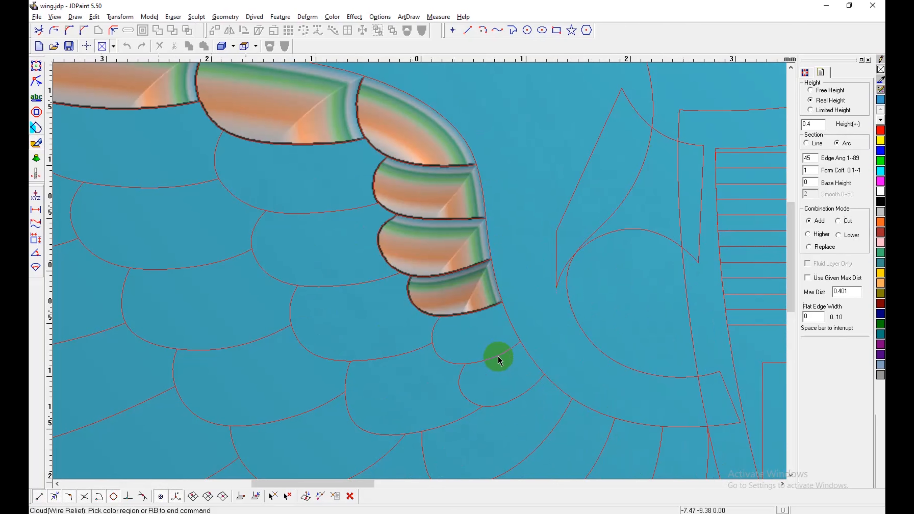
Step: Apply the same 0.4-high arc relief to the last two small feathers in the wing's innermost column
left_click(487, 314)
left_click(502, 313)
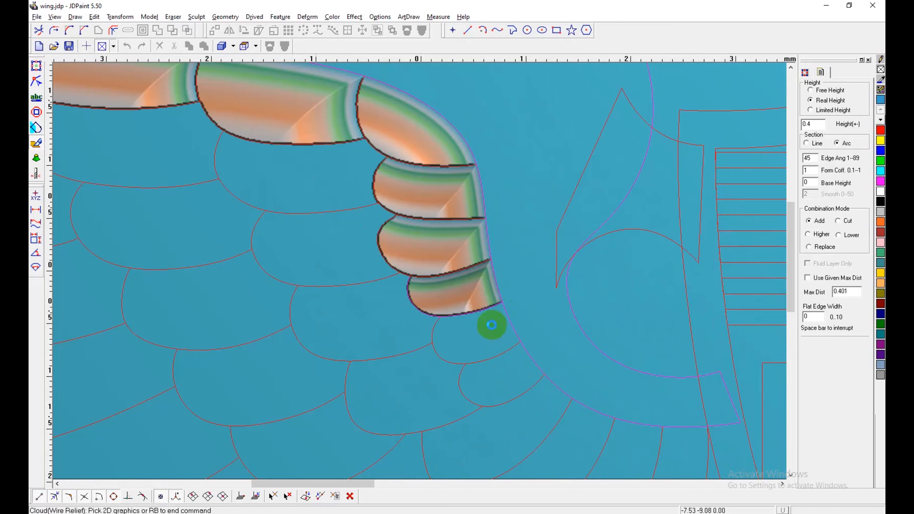
right_click(492, 325)
left_click(488, 365)
left_click(503, 359)
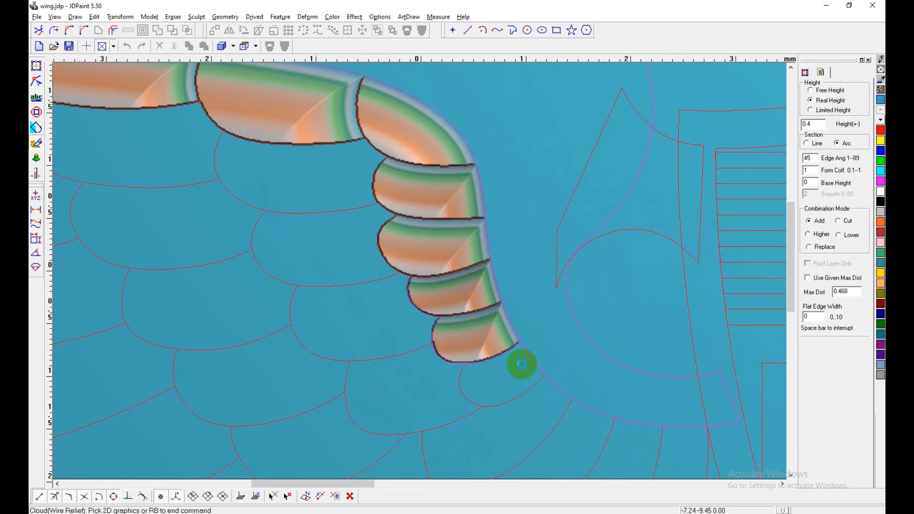
right_click(521, 366)
Step: Add 0.4-high arc reliefs to the upper two feathers of the second column, under the middle top feather
scroll(468, 283, "down", 2)
left_click(334, 207)
scroll(360, 210, "up", 2)
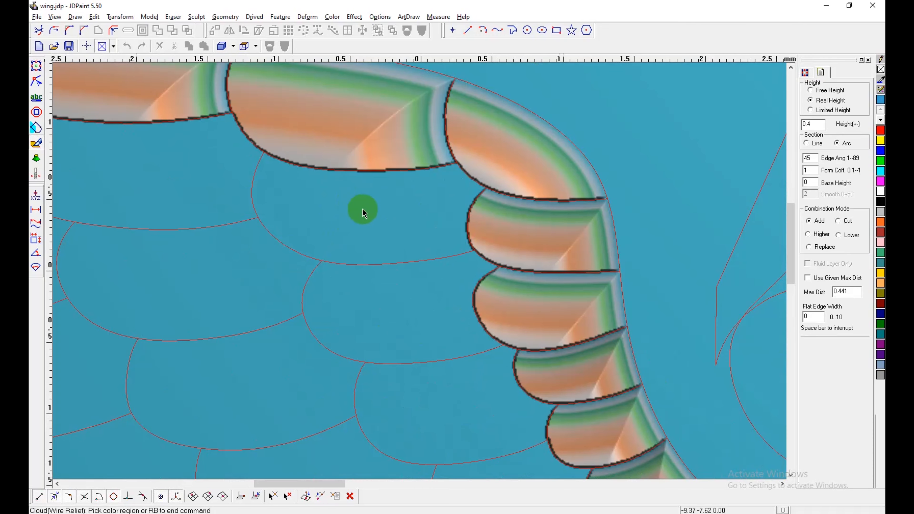
left_click(412, 172)
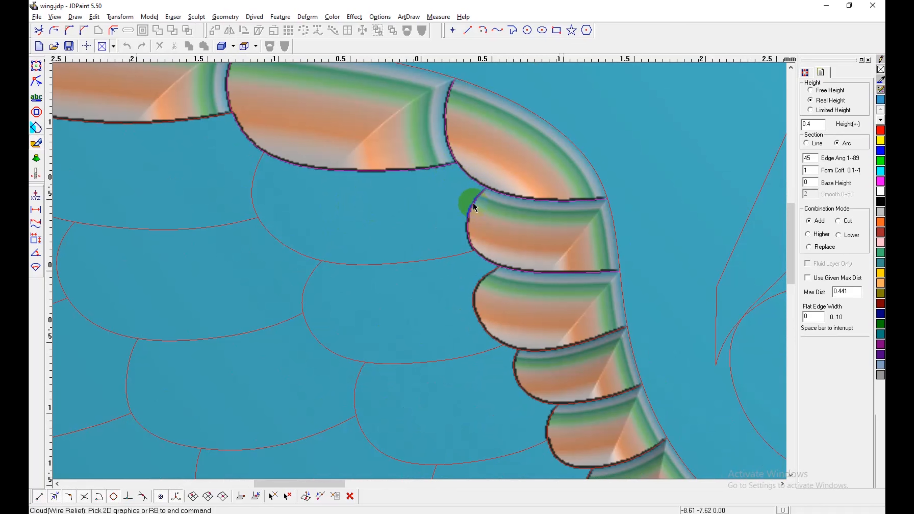
right_click(467, 180)
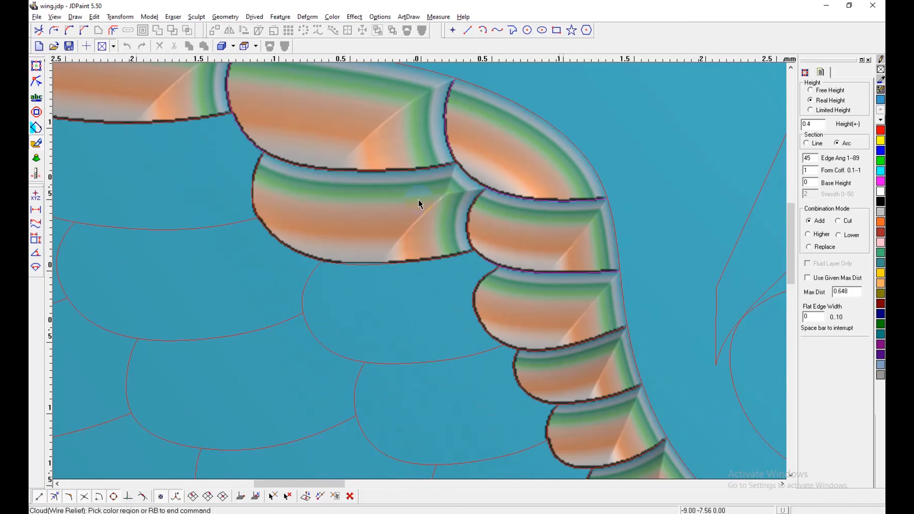
left_click(433, 306)
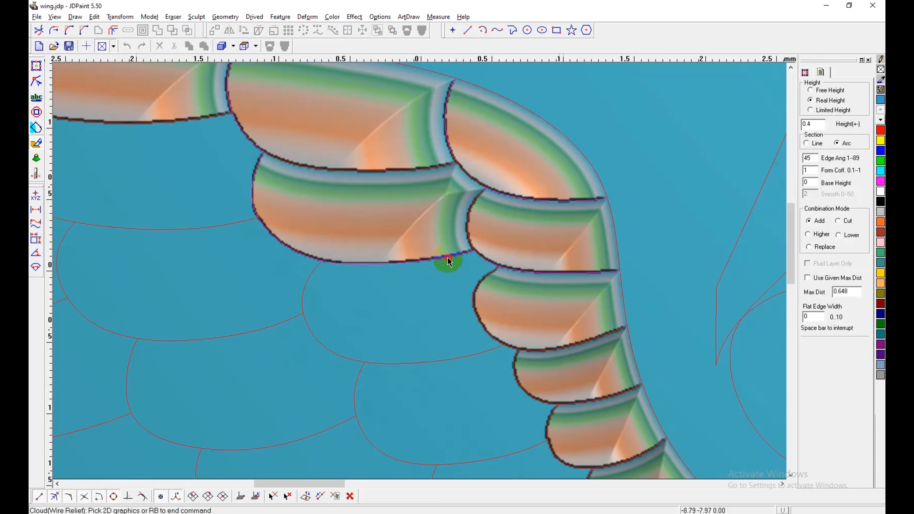
left_click(481, 260)
right_click(415, 297)
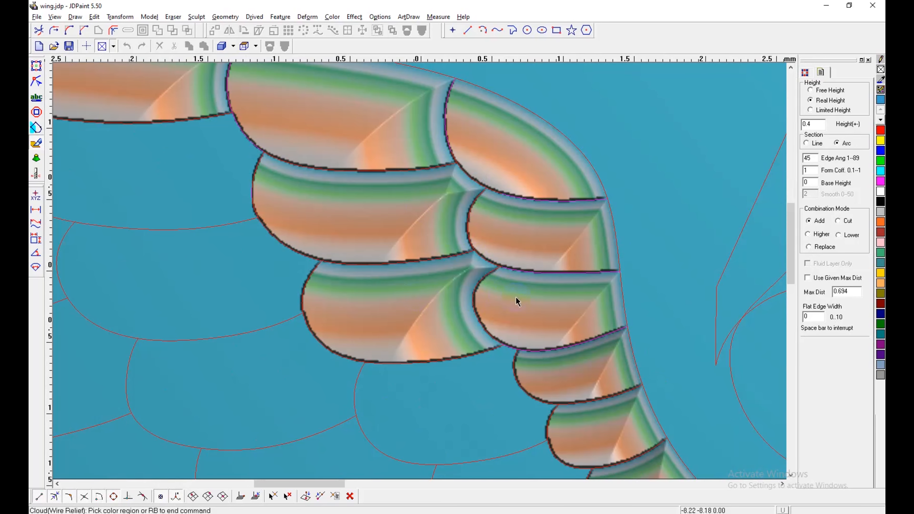
Step: Add arc reliefs to the lower two feathers of the second column, completing it at height 0.4
scroll(580, 237, "down", 2)
left_click(518, 342)
left_click(516, 324)
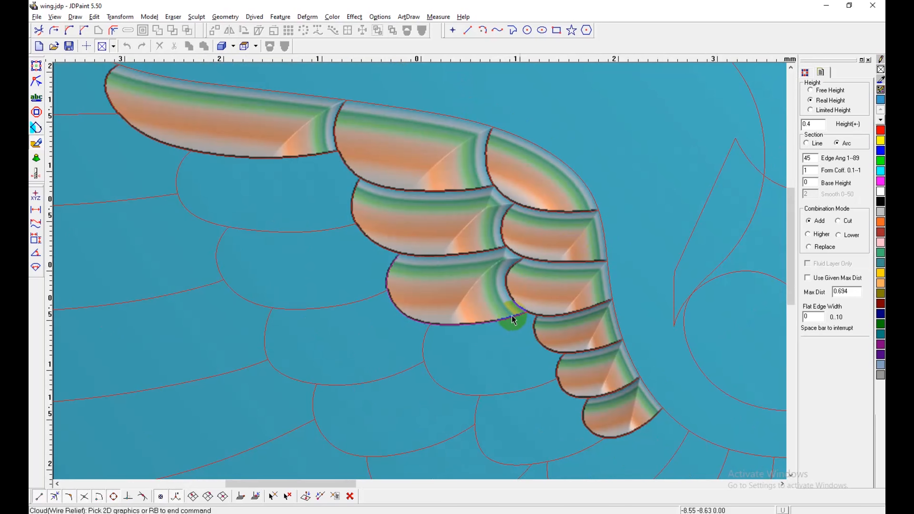
left_click(527, 328)
right_click(559, 365)
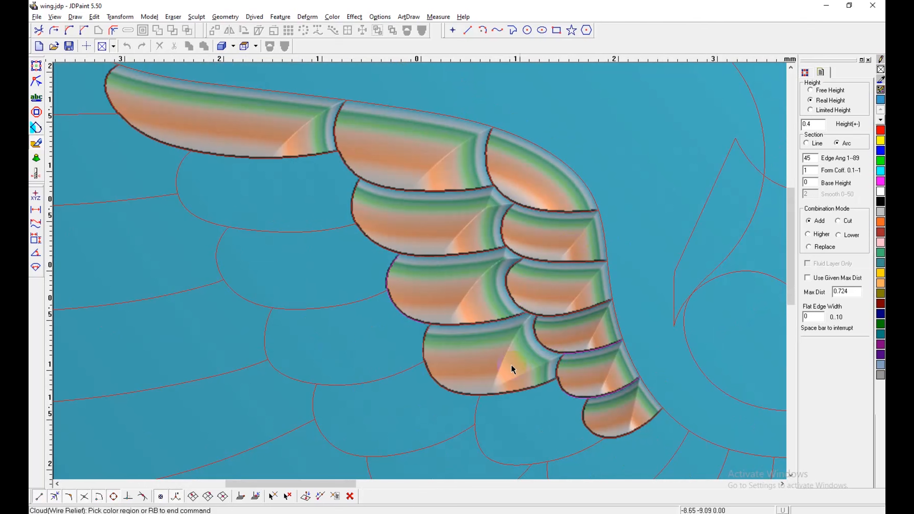
scroll(446, 278, "down", 2)
left_click(539, 391)
scroll(529, 385, "up", 2)
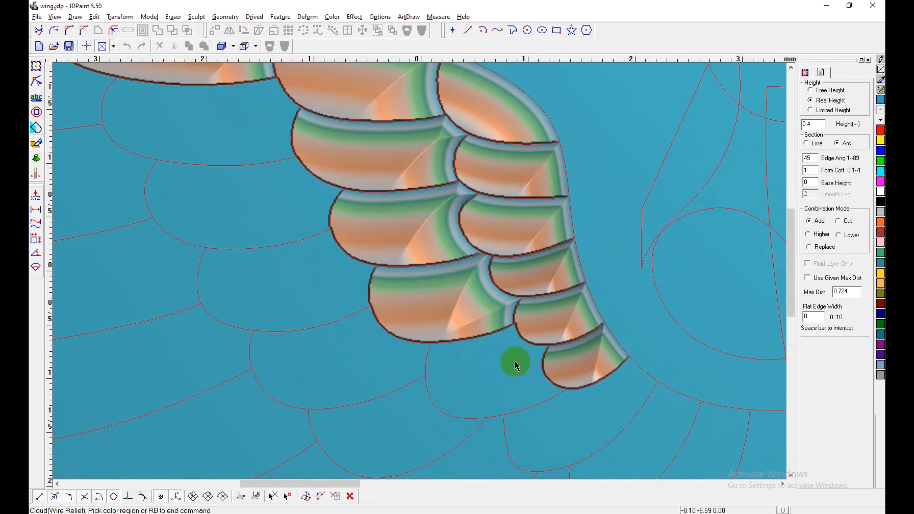
left_click(505, 332)
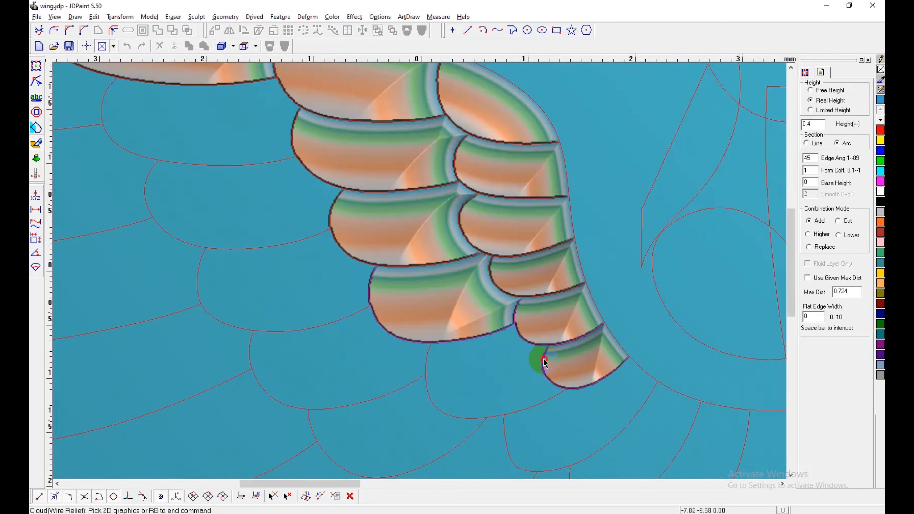
right_click(510, 363)
Step: Add 0.4-high arc reliefs to the first three feathers of the third column, under the outermost finished top feather
scroll(619, 342, "down", 2)
scroll(368, 198, "up", 1)
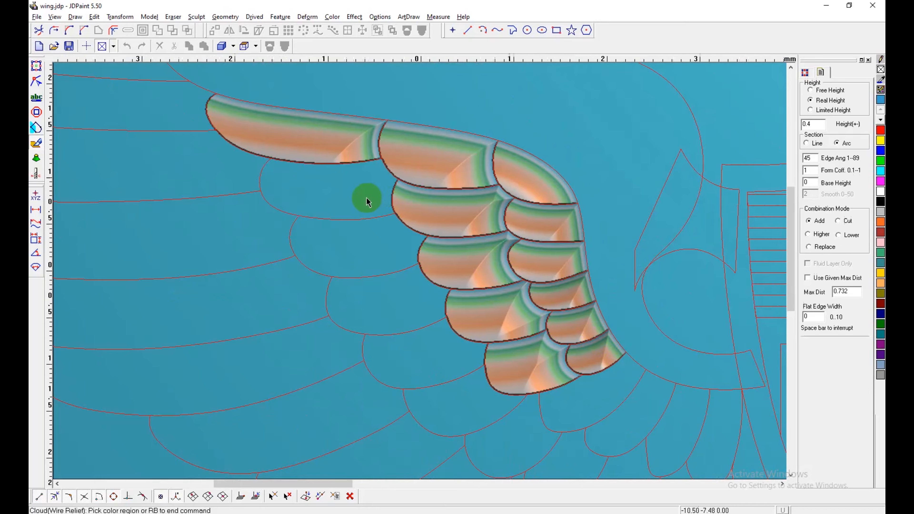
left_click(363, 183)
left_click(361, 151)
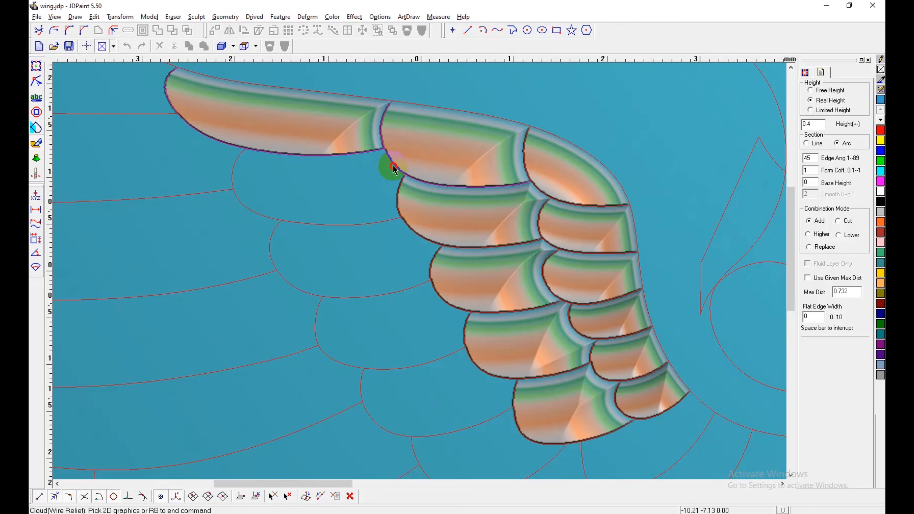
left_click(386, 252)
left_click(385, 223)
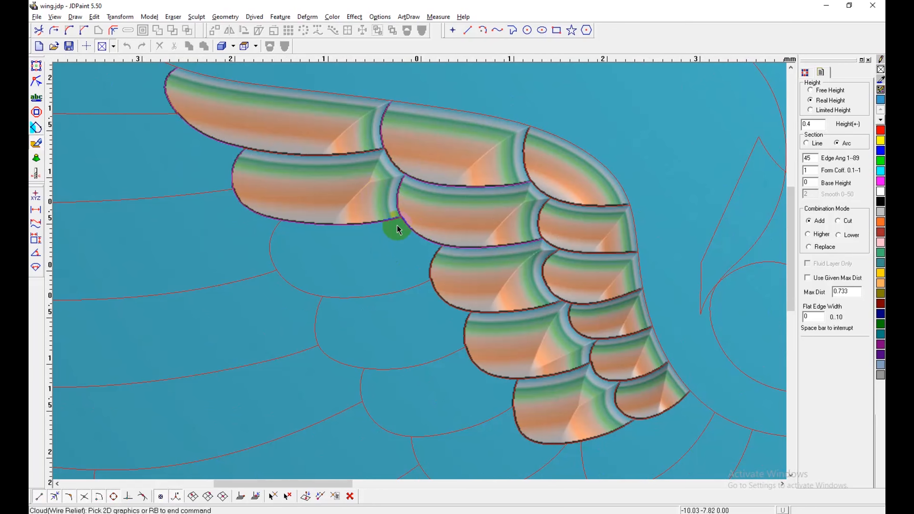
left_click(413, 236)
left_click(431, 260)
right_click(412, 263)
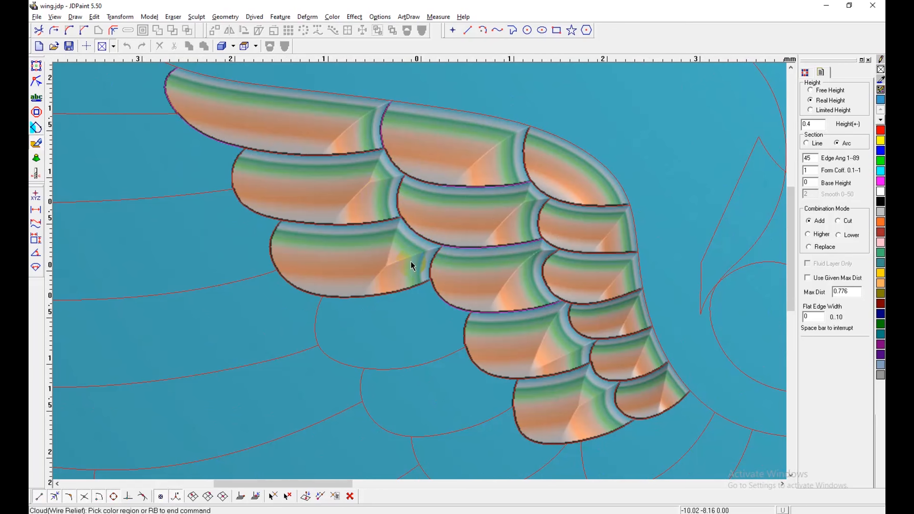
left_click(417, 303)
right_click(432, 327)
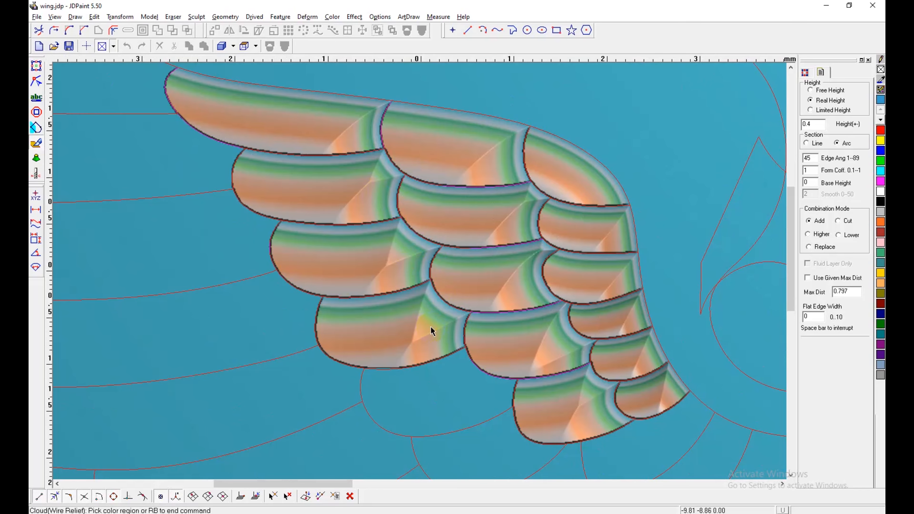
Step: Extend the third feather column with 0.4-high arc reliefs on its next two feathers
scroll(508, 264, "down", 3)
left_click(470, 326)
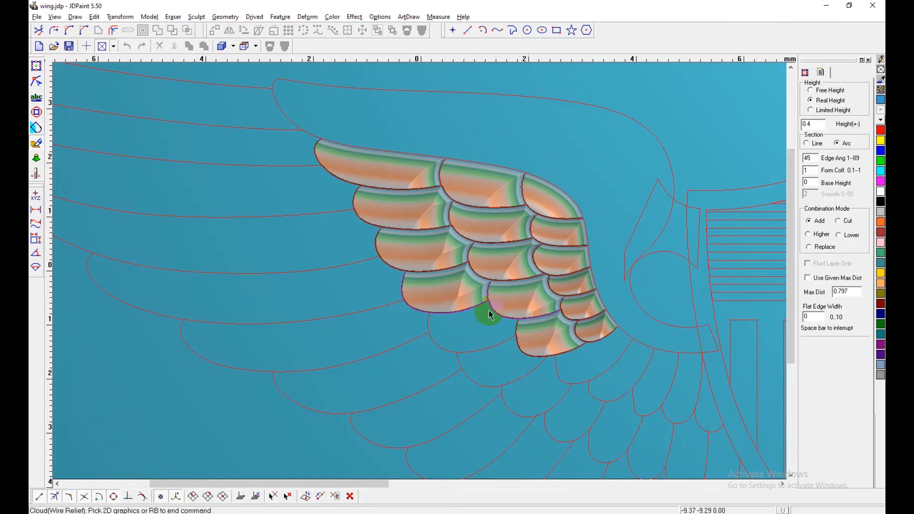
left_click(506, 331)
right_click(490, 333)
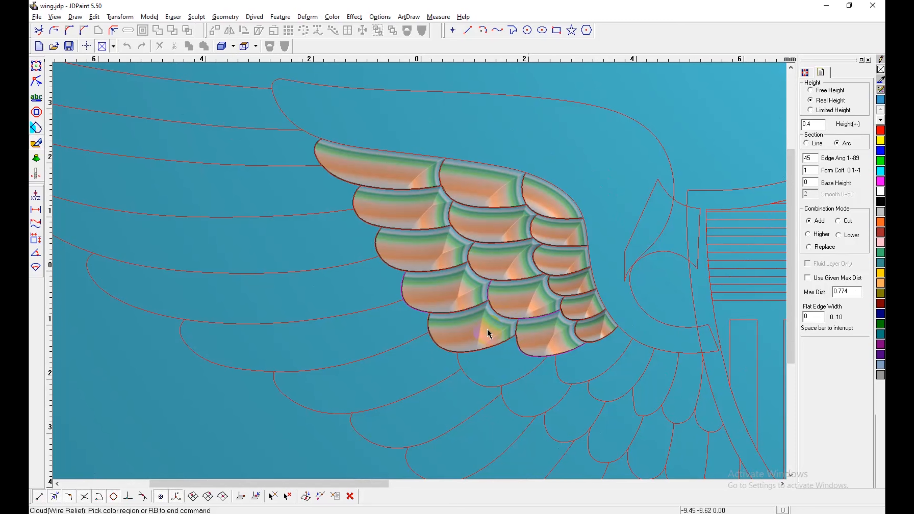
left_click(519, 350)
right_click(510, 356)
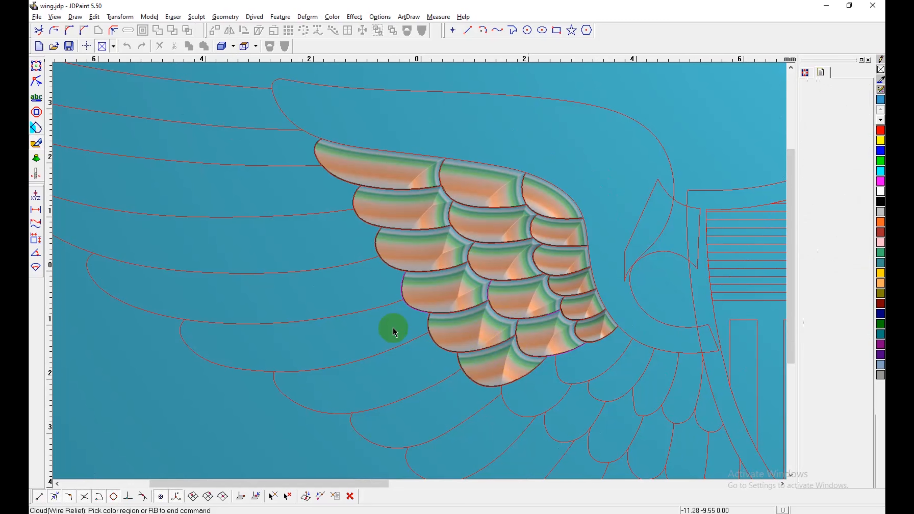
Step: Add 0.4-high arc reliefs to the four feathers fanning along the lower edge of the wing's shoulder outline
scroll(393, 328, "down", 3)
scroll(526, 361, "up", 3)
left_click(484, 277)
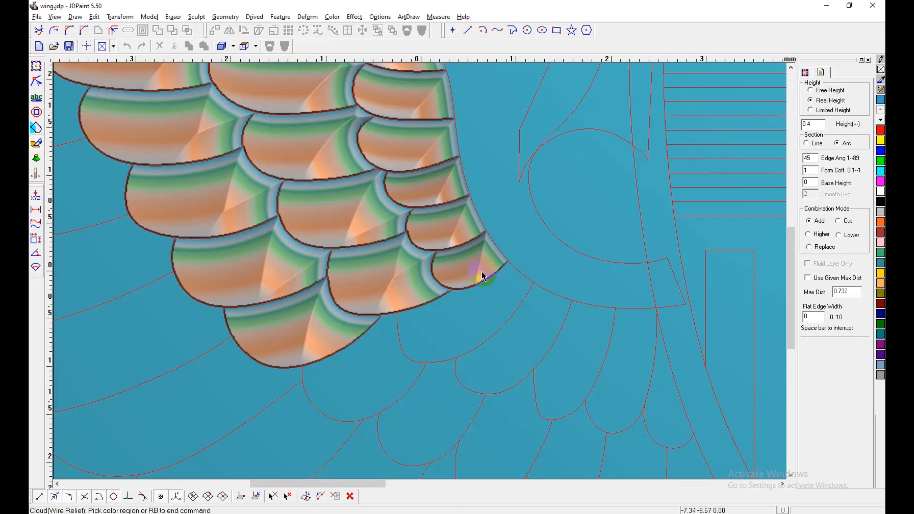
right_click(460, 305)
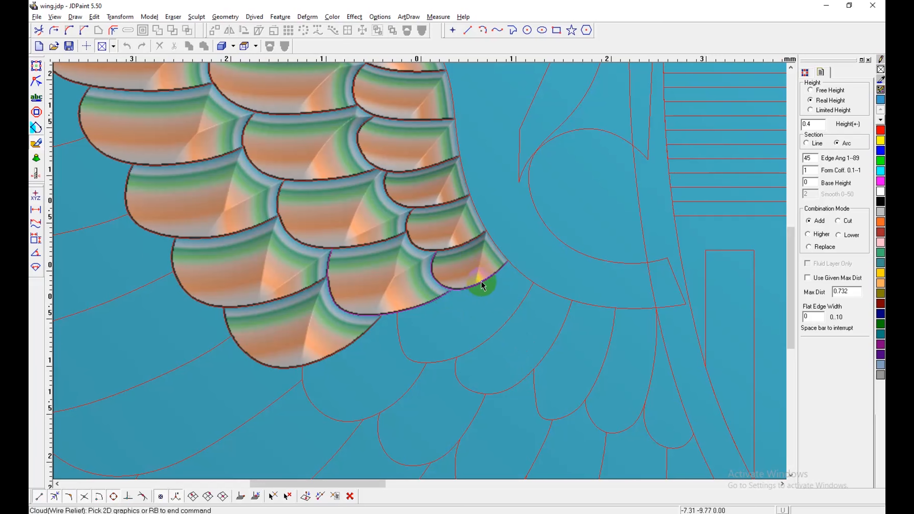
left_click(514, 271)
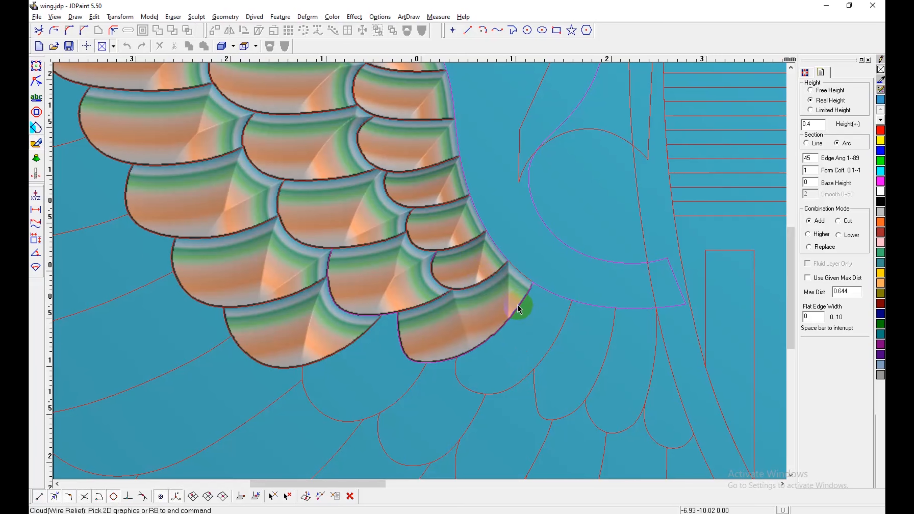
left_click(580, 324)
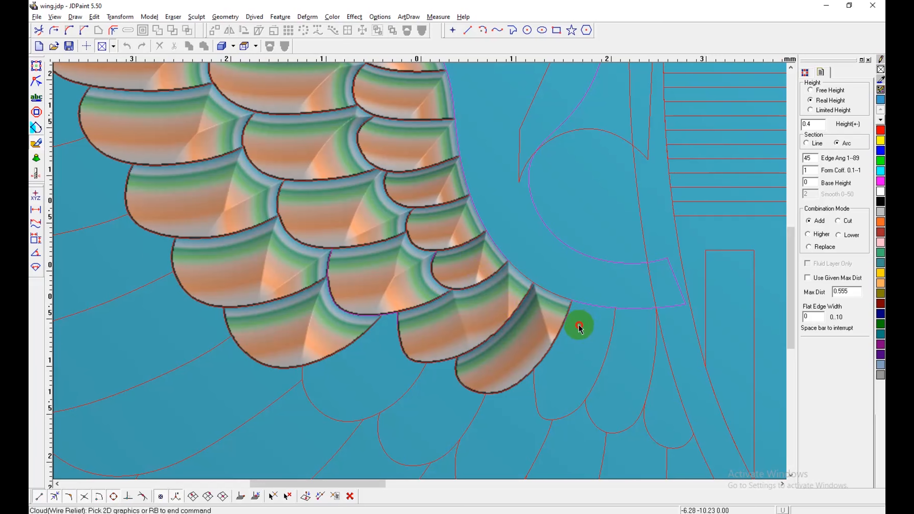
left_click(588, 309)
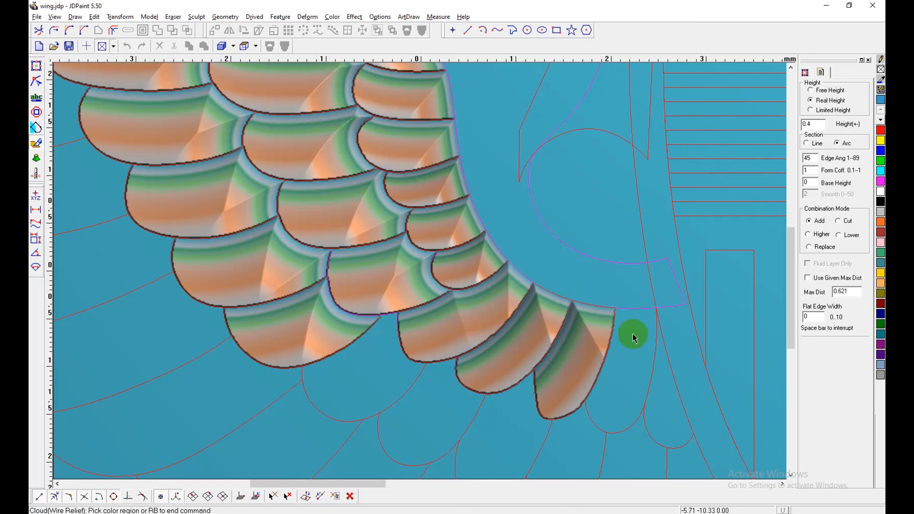
left_click(637, 314)
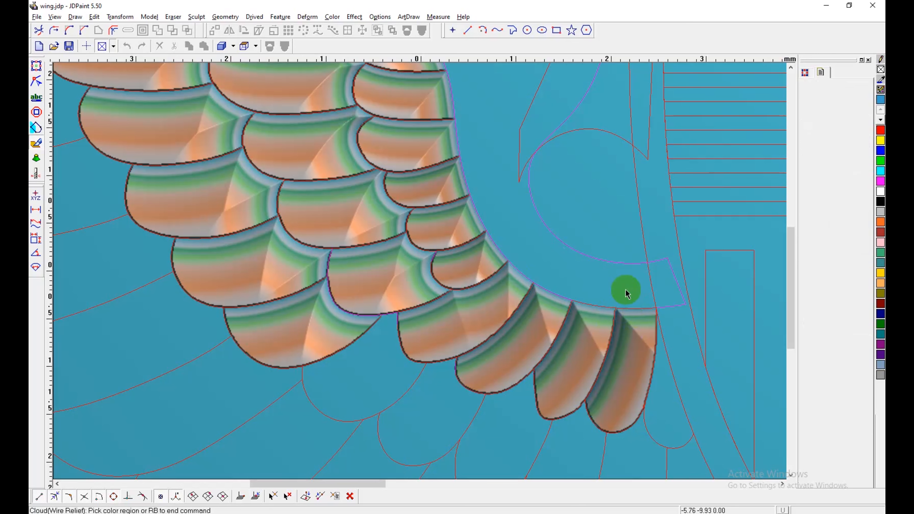
Step: Add 0.4-high arc reliefs to the next four feathers in the row beneath the fanned shoulder feathers
scroll(625, 292, "down", 2)
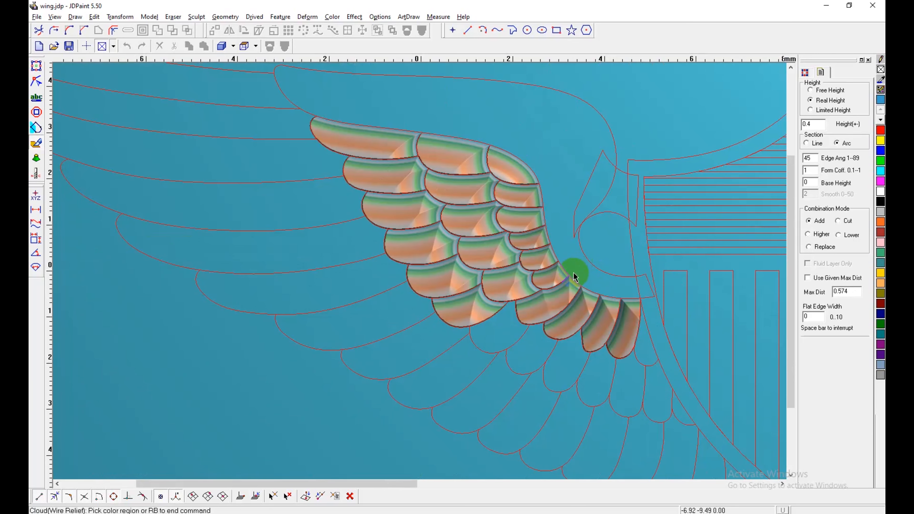
scroll(645, 347, "down", 2)
scroll(570, 362, "up", 3)
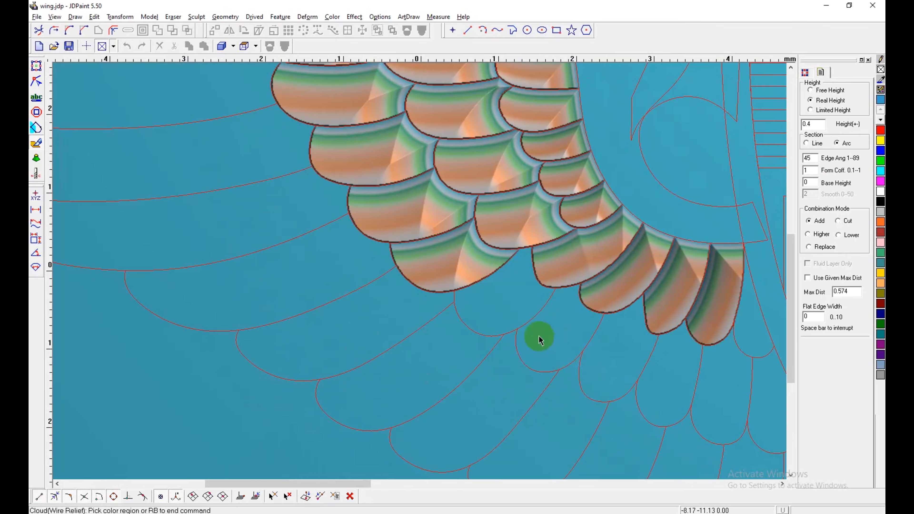
left_click(519, 281)
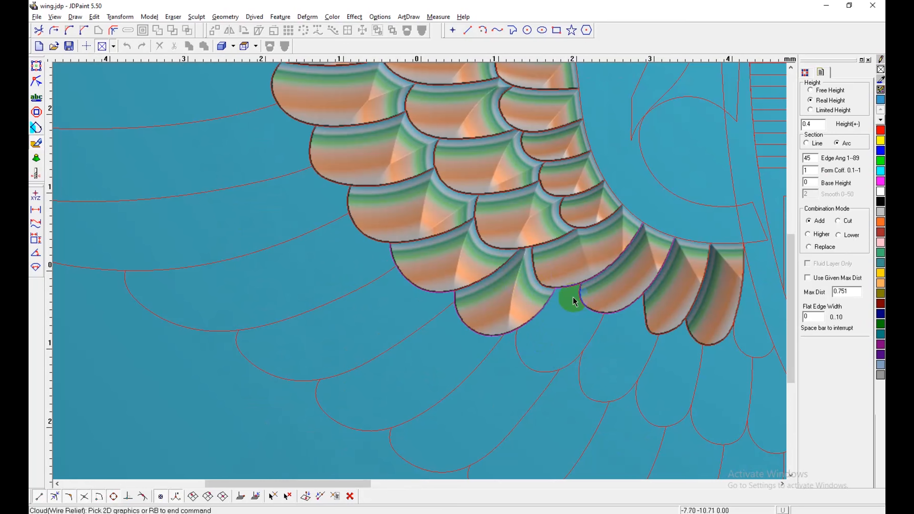
left_click(566, 299)
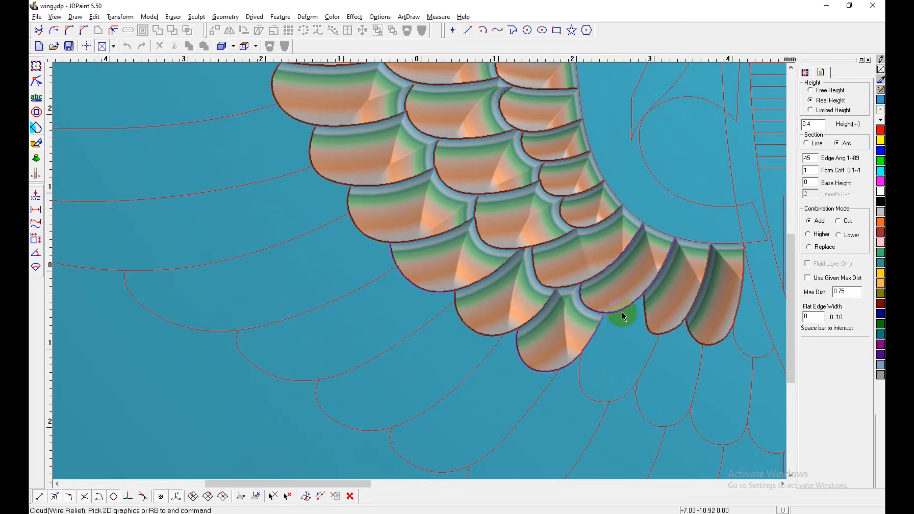
left_click(637, 325)
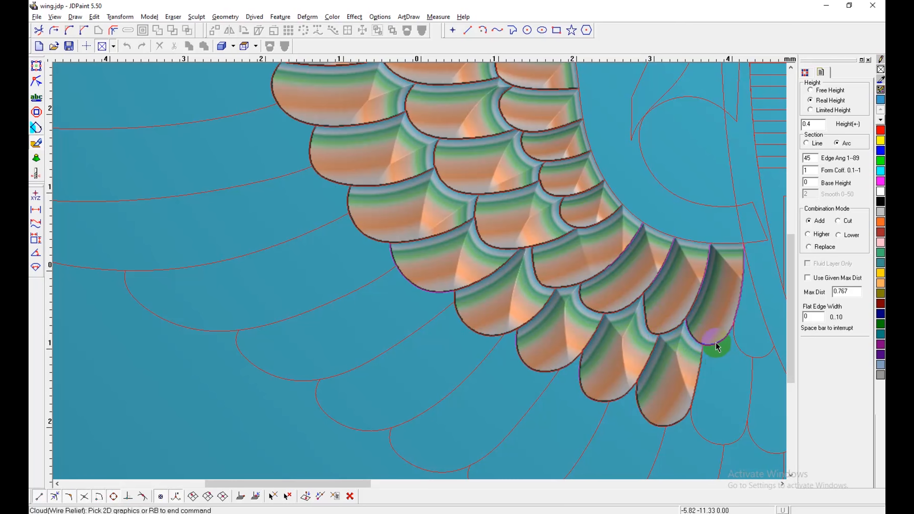
Step: Try the 0.4-high arc relief on the next feather toward the body in the same row and undo it
left_click(728, 360)
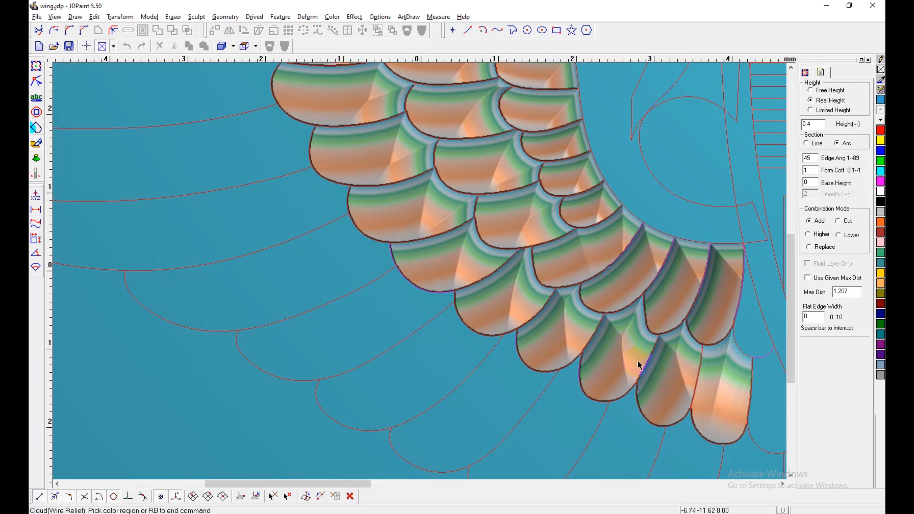
key("ctrl+z")
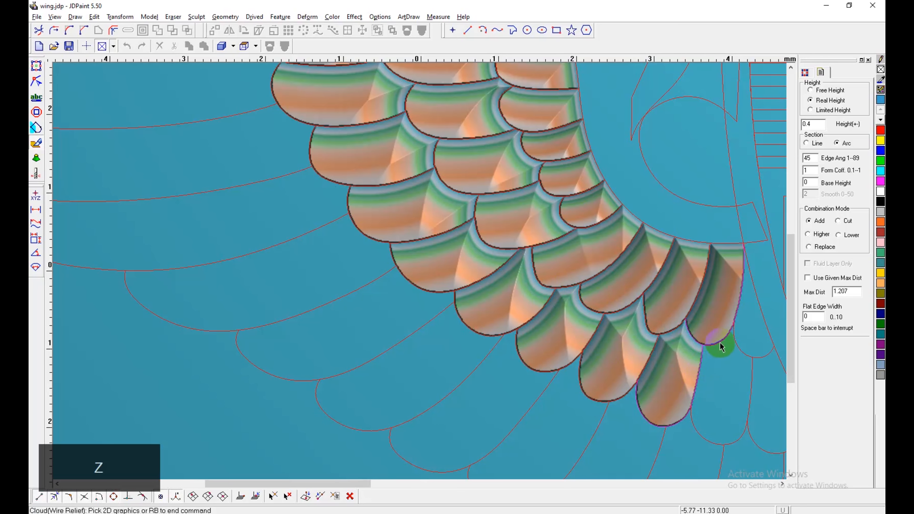
Step: Add 0.4-high arc reliefs to the next two feathers toward the shield in the row beneath the fanned shoulder feathers
left_click(738, 348)
left_click(752, 380)
right_click(728, 374)
left_click(721, 375)
left_click_drag(724, 380, 536, 316, "shift")
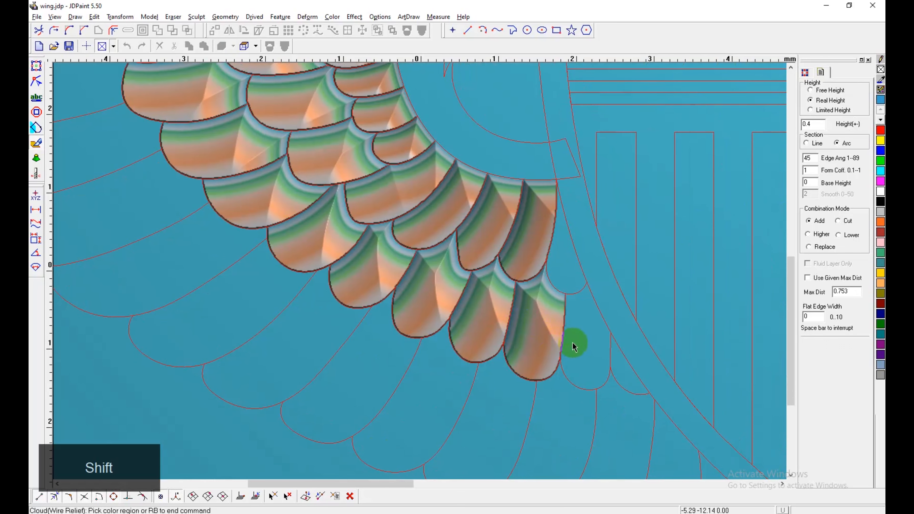
left_click_drag(573, 344, 580, 340, "shift")
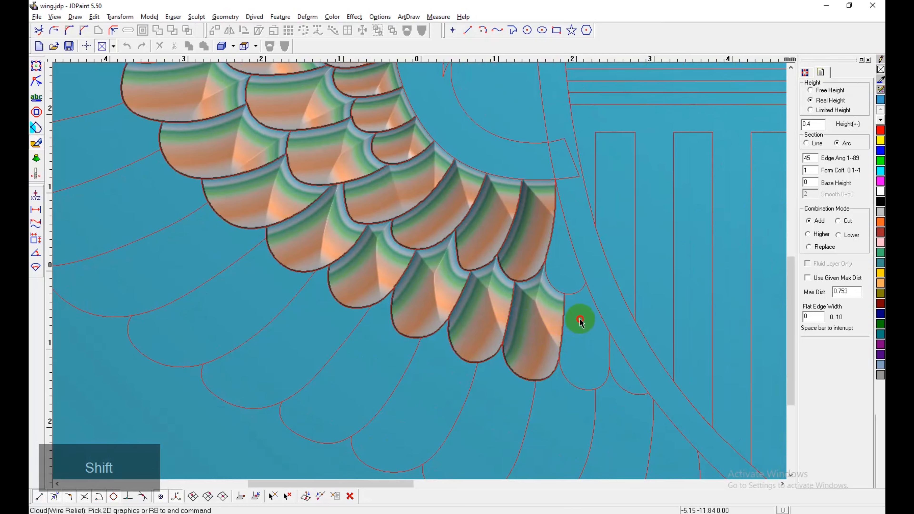
left_click(583, 327)
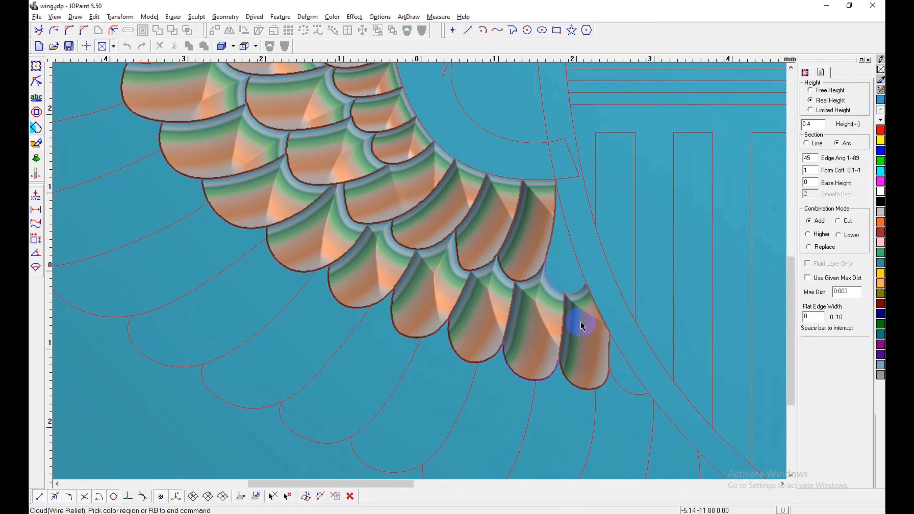
Step: Finish that row with a 0.4-high arc relief on the small pointed feather against the shield-side outline
right_click(619, 365)
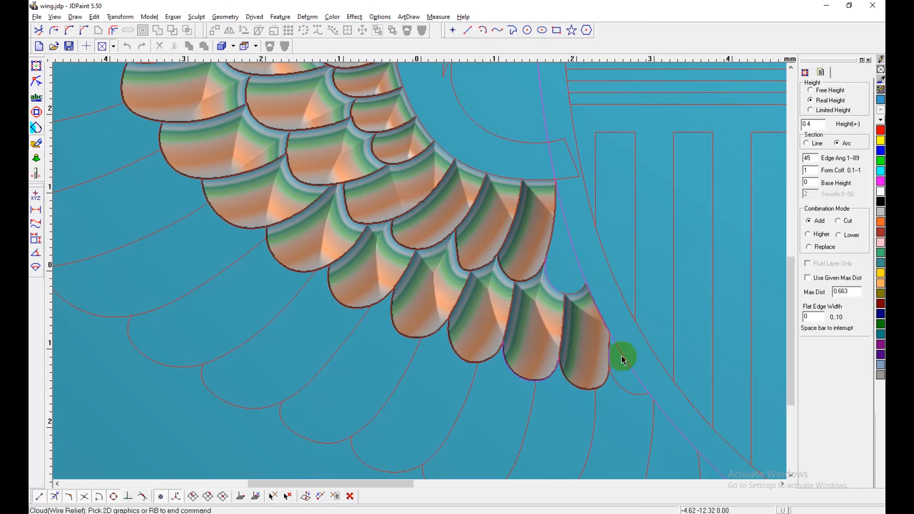
left_click(603, 396)
key("z")
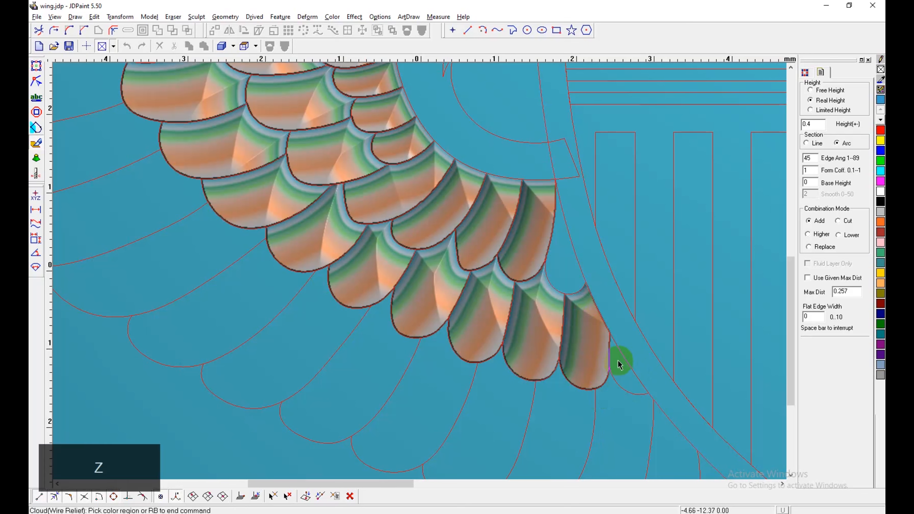
left_click(619, 356)
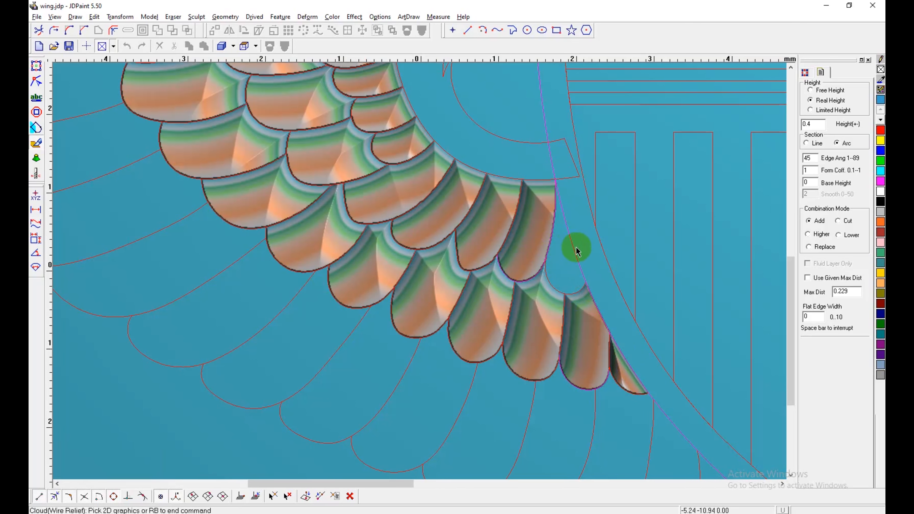
Step: Add a 0.4-high arc relief to the narrow end feather of the fanned shoulder row, redoing the first attempt
left_click(567, 254)
scroll(612, 295, "down", 3)
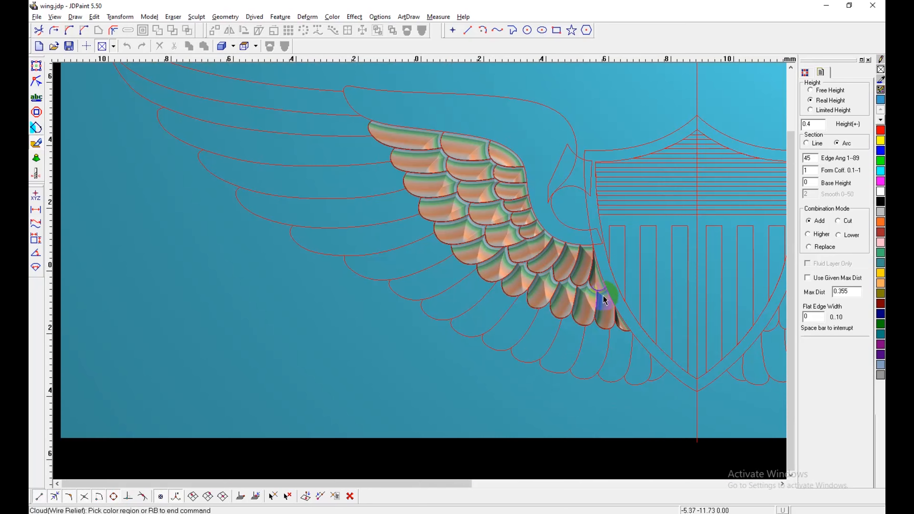
key("shift")
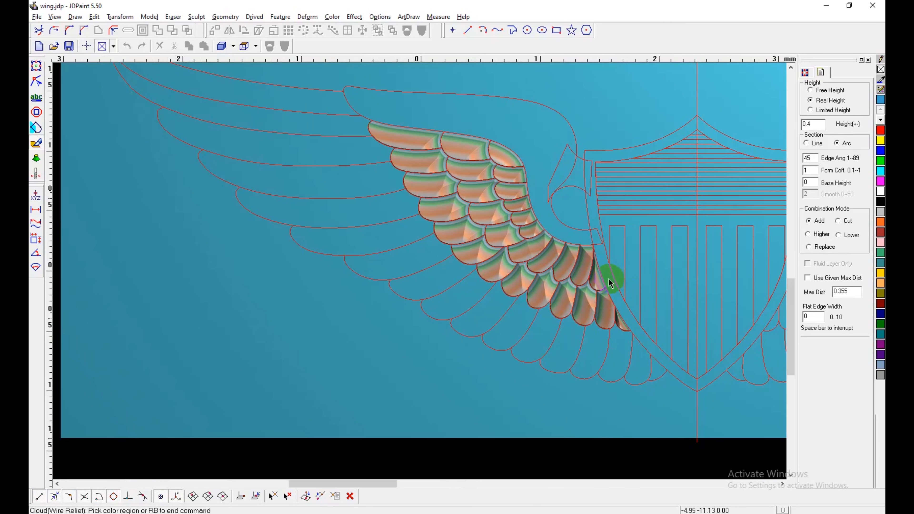
scroll(608, 276, "up", 3)
key("z")
right_click(550, 249)
left_click(543, 237)
left_click(551, 248)
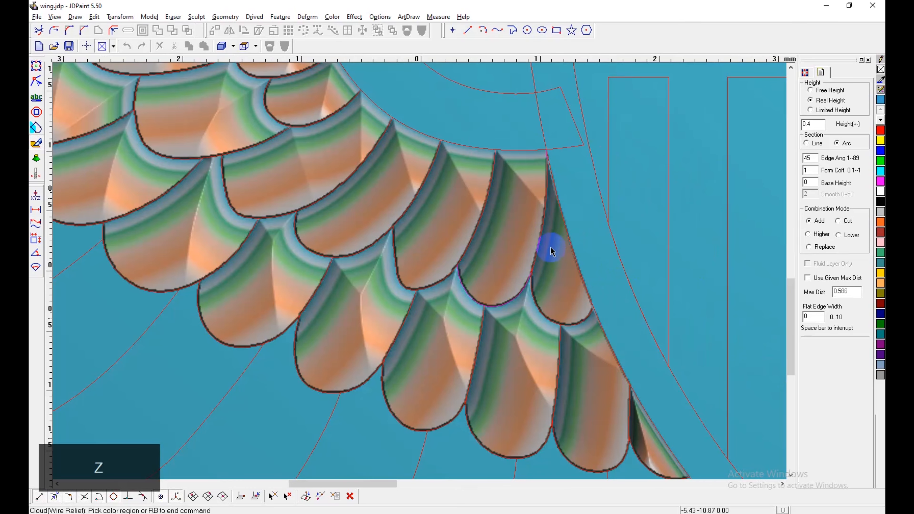
Step: Try the 0.4-high arc relief on the second-to-last feather beside the shield in the outermost row and undo it
scroll(550, 264, "down", 3)
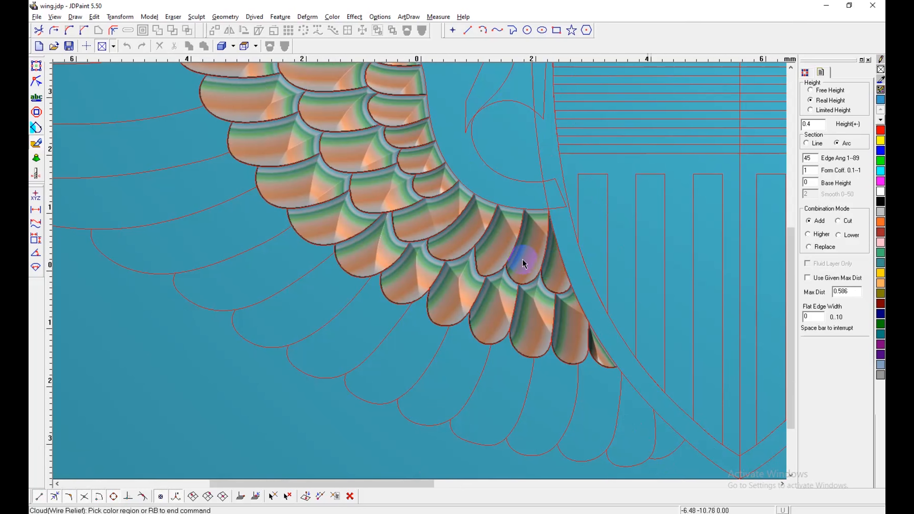
middle_click_drag(569, 260, 637, 281)
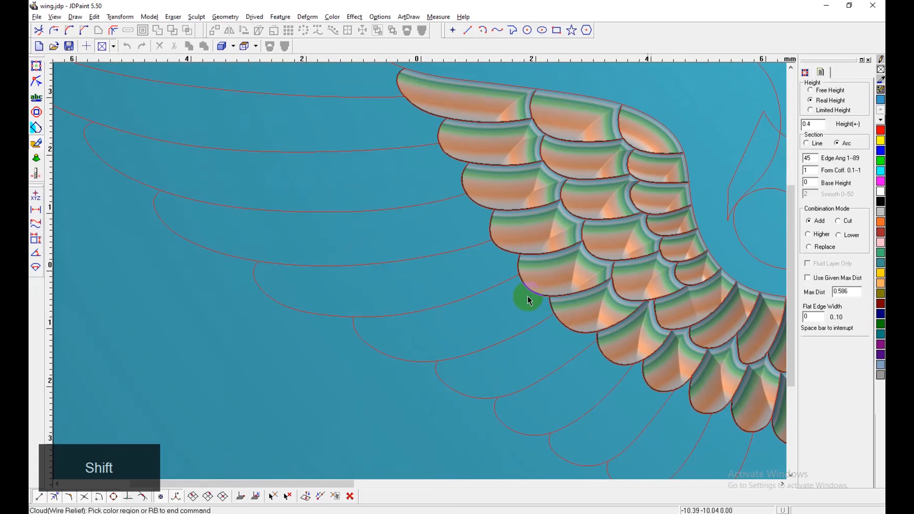
middle_click_drag(681, 364, 477, 231, "shift")
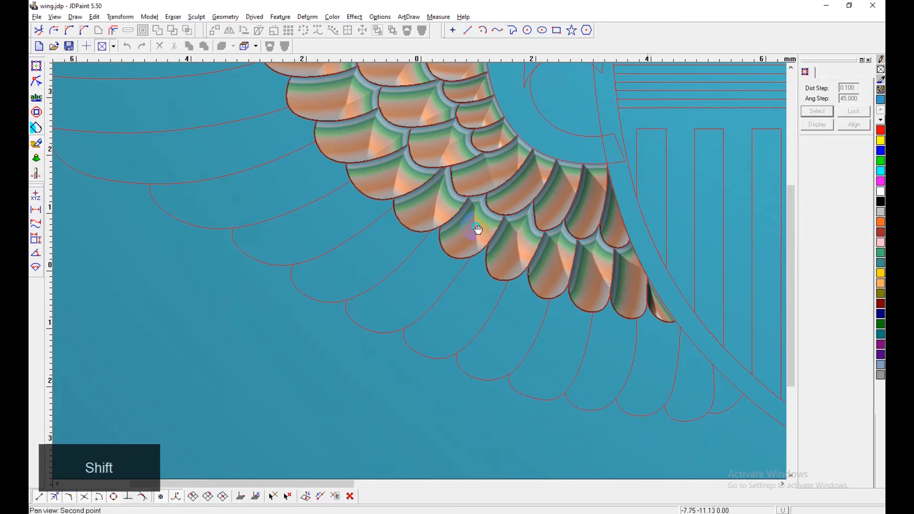
key("z")
left_click(716, 391)
left_click(709, 392)
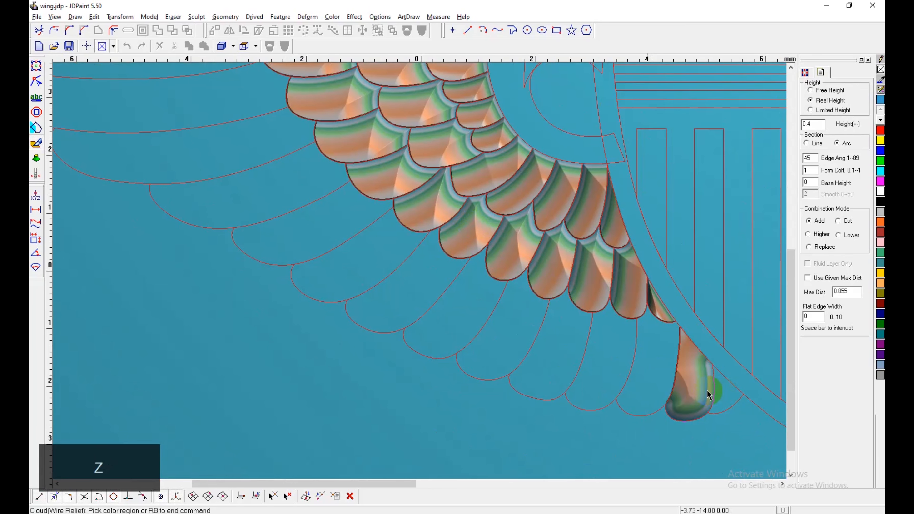
key("z")
Step: Add 0.4-high arc reliefs to the two feathers nearest the shield in the outermost row
right_click(689, 376)
left_click(680, 369)
left_click(691, 377)
right_click(727, 396)
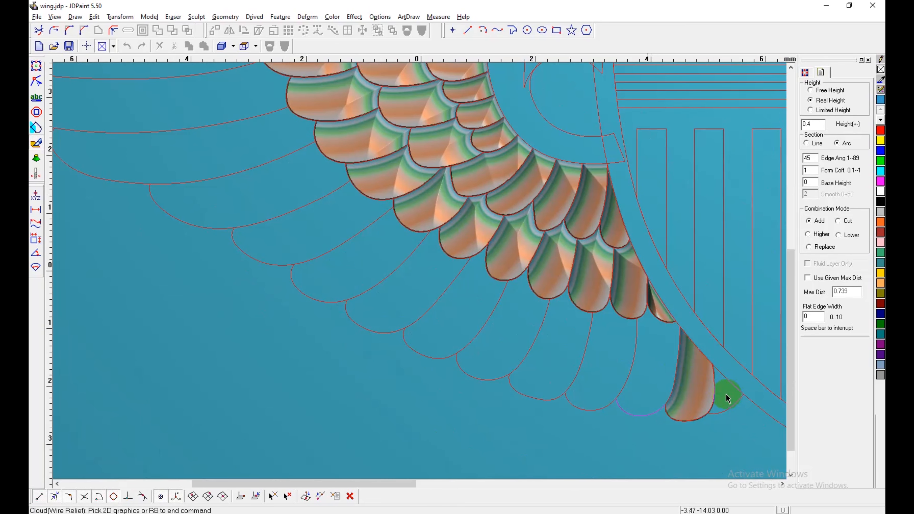
left_click(715, 390)
left_click(722, 392)
Step: Continue the outermost row away from the shield with 0.4-high arc reliefs on its third and fourth feathers
right_click(642, 356)
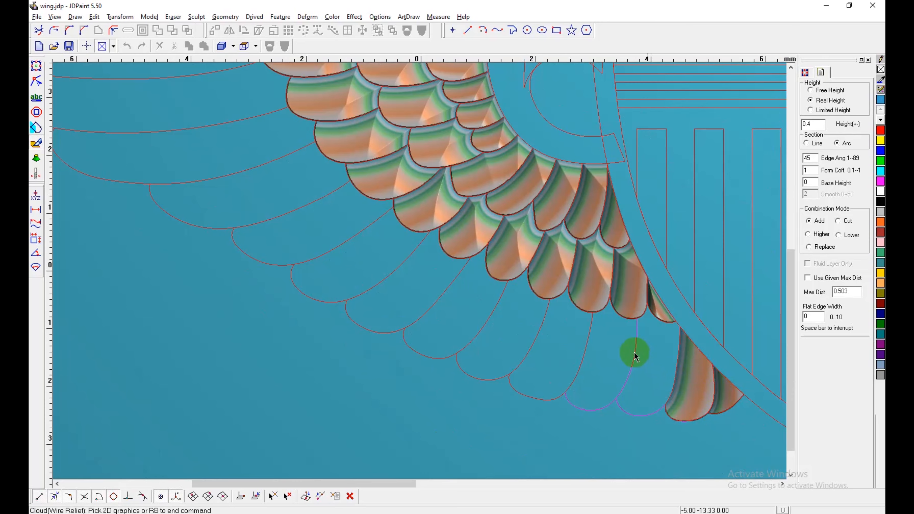
left_click(643, 321)
right_click(657, 340)
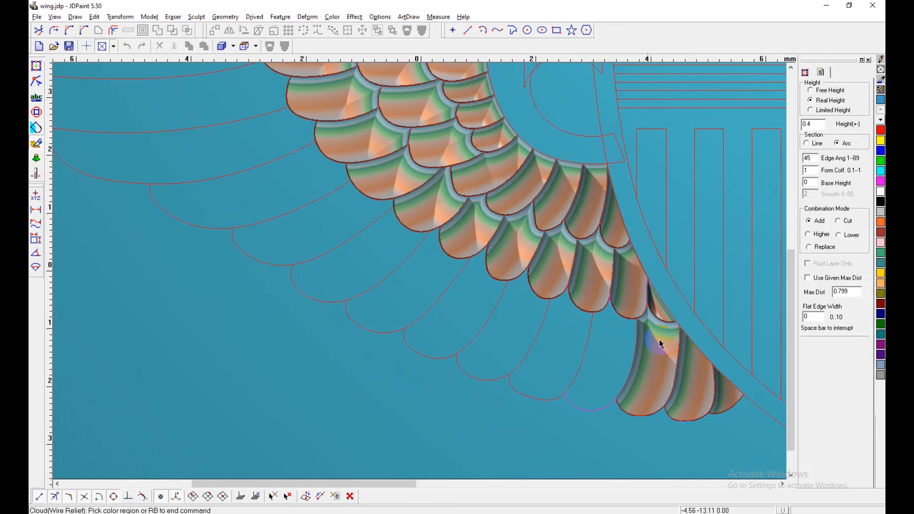
right_click(601, 341)
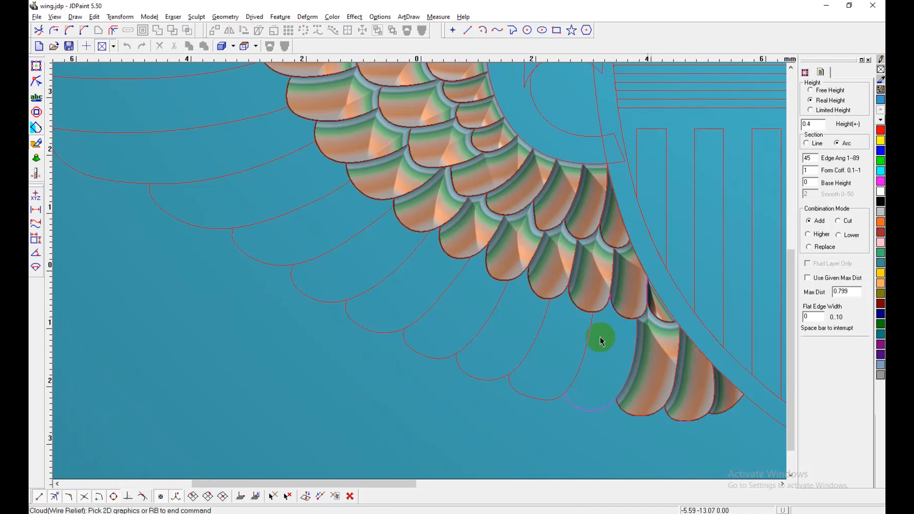
left_click(591, 330)
left_click(600, 311)
right_click(614, 320)
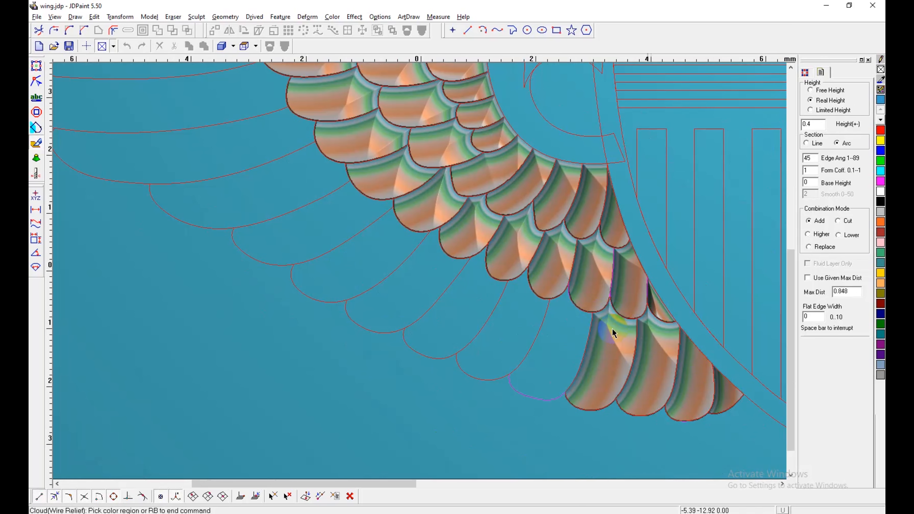
Step: Add 0.4-high arc reliefs to the fifth and sixth feathers of the outermost row, counting from the shield
left_click(556, 341)
left_click_drag(569, 365, 519, 360, "shift")
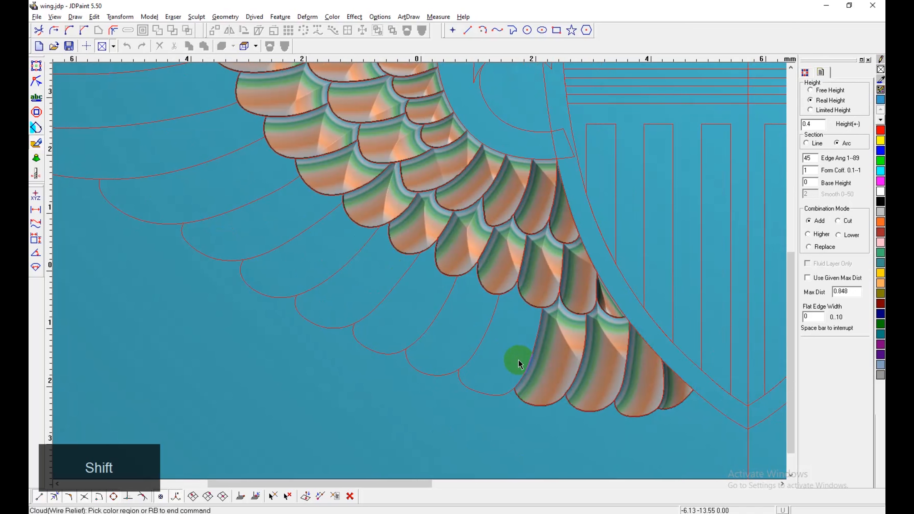
right_click(502, 326)
left_click(497, 310)
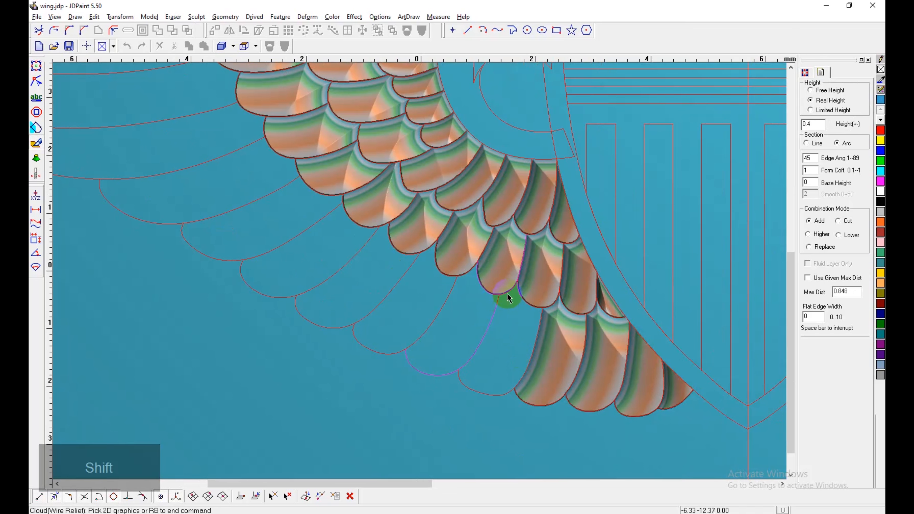
left_click(509, 293)
left_click(524, 298)
right_click(504, 317)
left_click(454, 307)
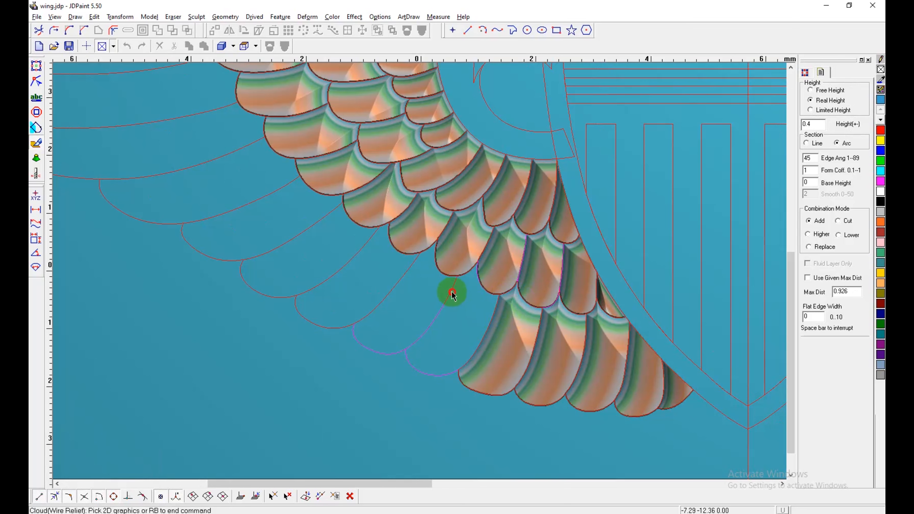
left_click(469, 276)
right_click(470, 294)
left_click(432, 312)
Step: Extend the outermost row toward the wing tip with 0.4-high arc reliefs on the next three feathers
left_click_drag(470, 343, 550, 388, "shift")
right_click(486, 323)
left_click(489, 314)
left_click(507, 302)
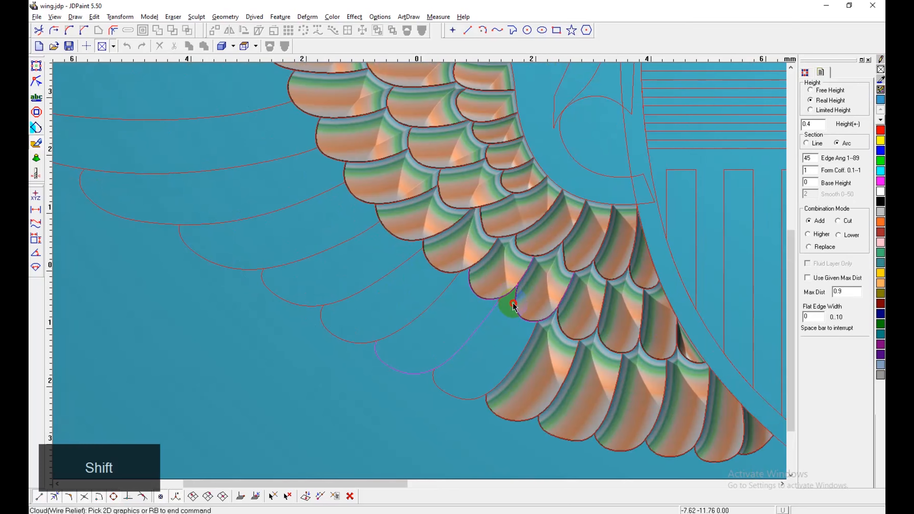
right_click(504, 310)
left_click(462, 275)
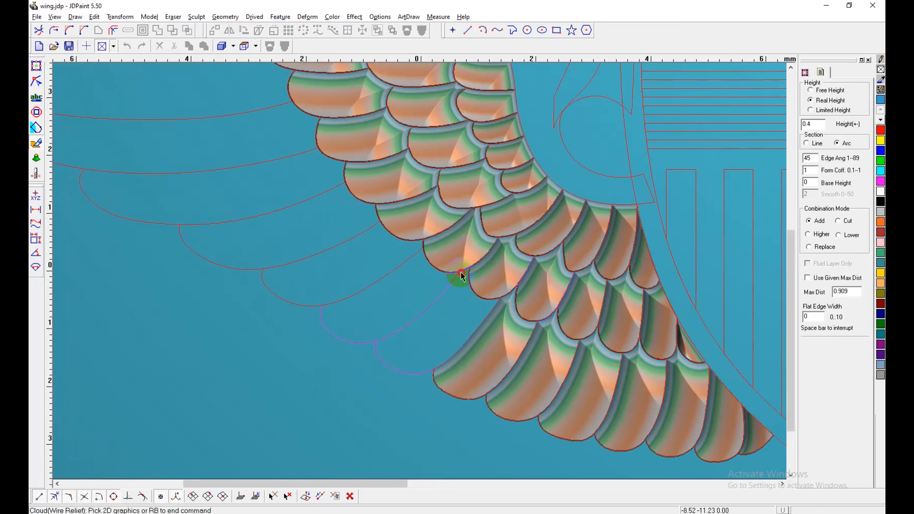
right_click(470, 289)
left_click(402, 286)
left_click(400, 267)
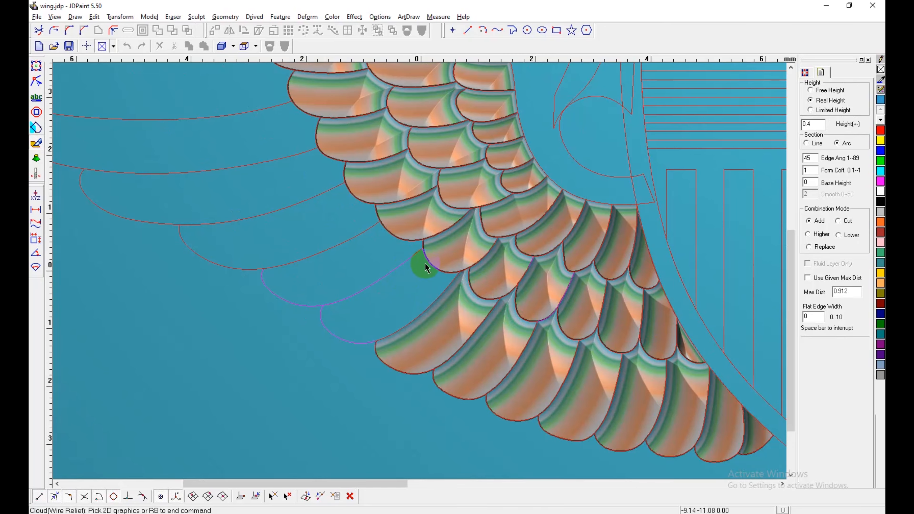
left_click(425, 264)
right_click(427, 274)
right_click(426, 274)
Step: Try the 0.4-high arc relief on the tenth feather of the outermost row and undo it
middle_click_drag(373, 280, 505, 352)
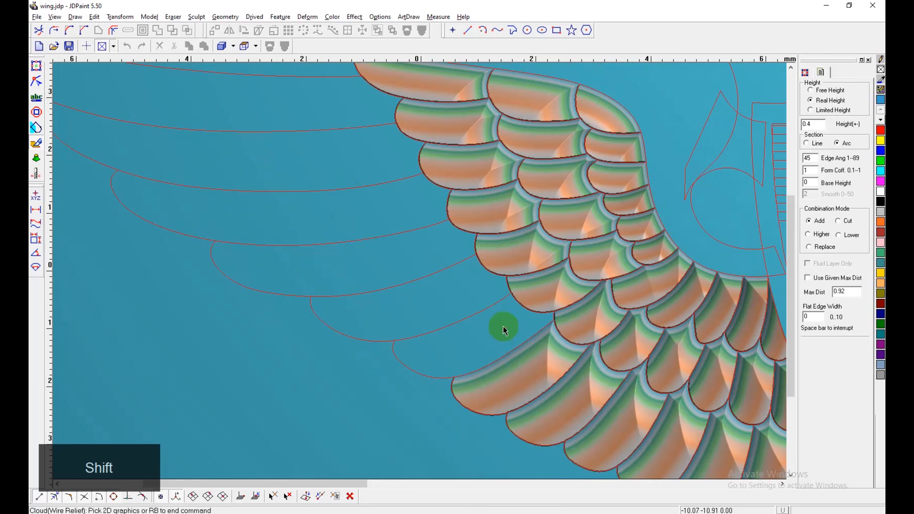
left_click(494, 305, "shift")
right_click(515, 316)
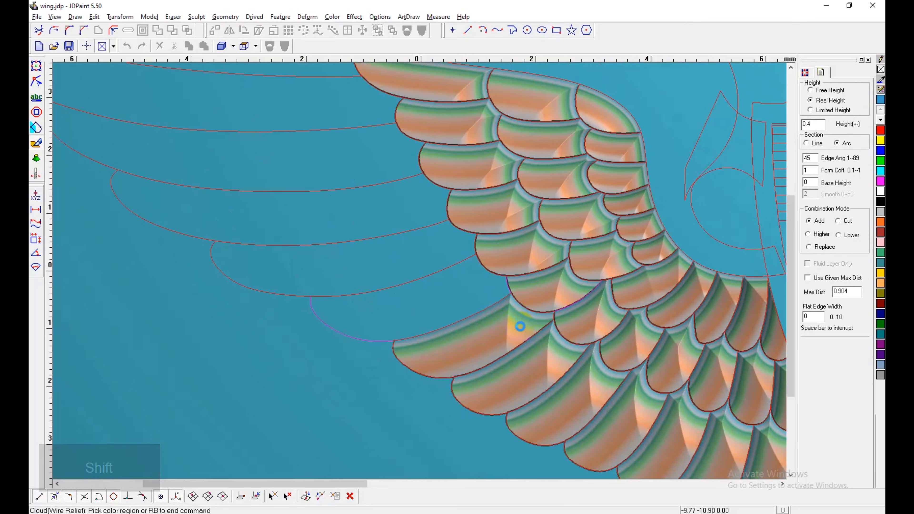
key("z")
Step: Reselect the tenth outermost feather's boundary curves and add 0.4-high arc reliefs to it and the next feather toward the tip
right_click(511, 316)
left_click(496, 305)
left_click(522, 309)
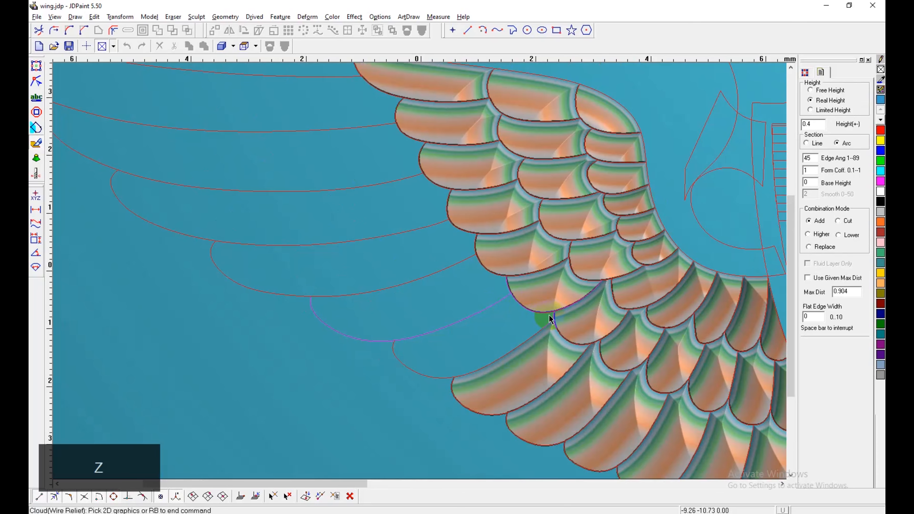
left_click(555, 318)
right_click(522, 320)
left_click(519, 321)
right_click(472, 281)
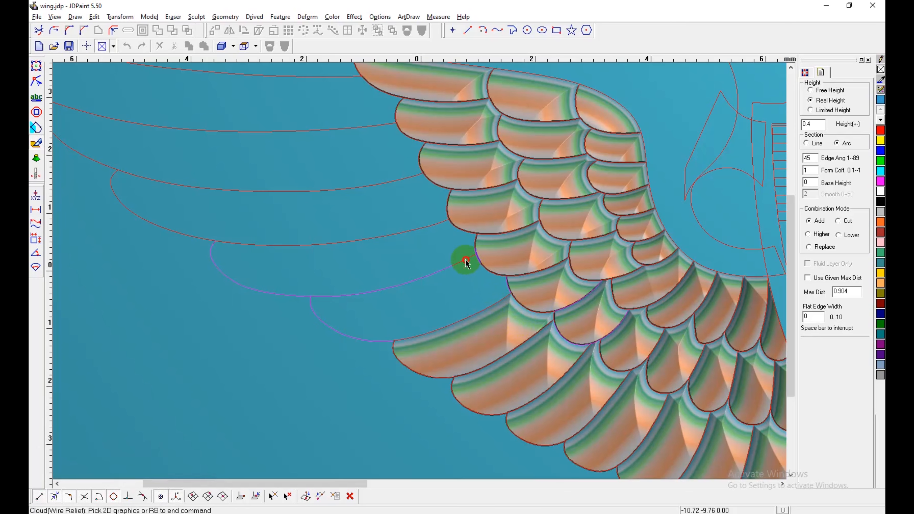
left_click(499, 277)
right_click(498, 285)
left_click(496, 285)
Step: Add 0.4-high arc reliefs to the next two long flight feathers above the finished part of the outermost row
middle_click_drag(422, 260, 526, 301, "shift")
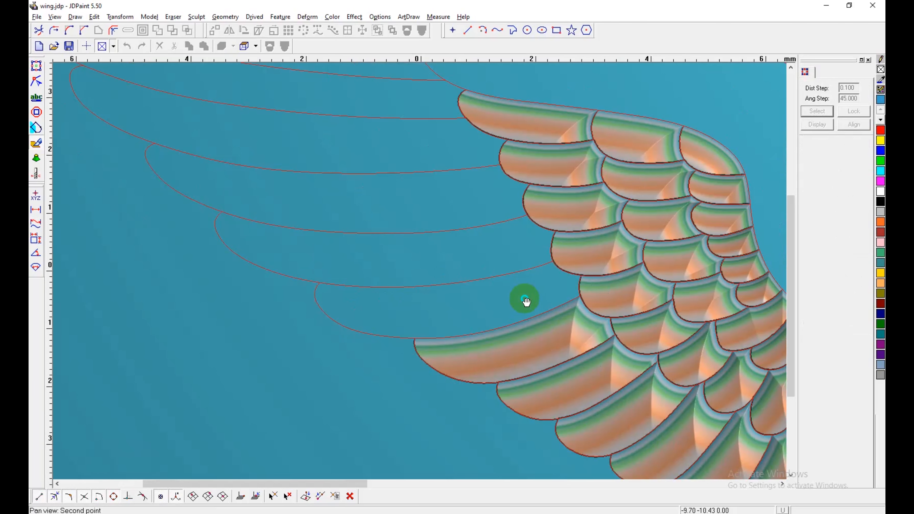
right_click(536, 285)
left_click(555, 272)
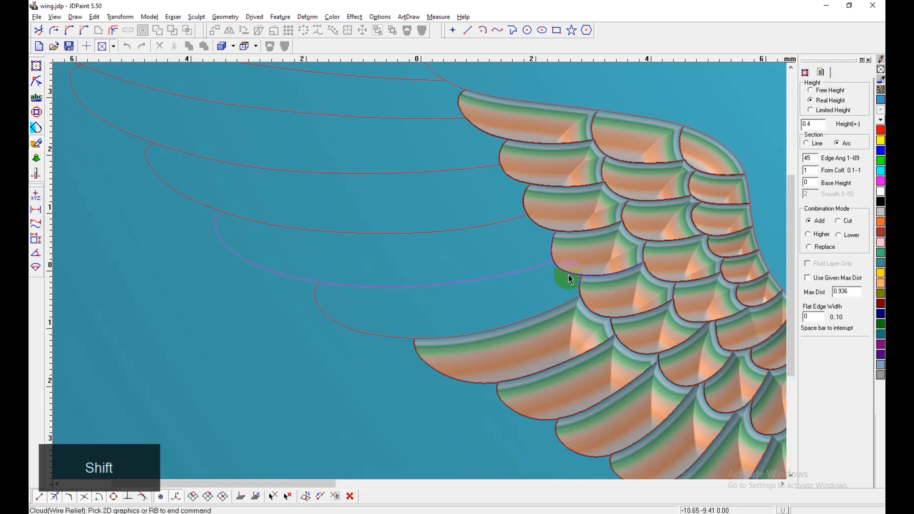
right_click(558, 284)
left_click(503, 243)
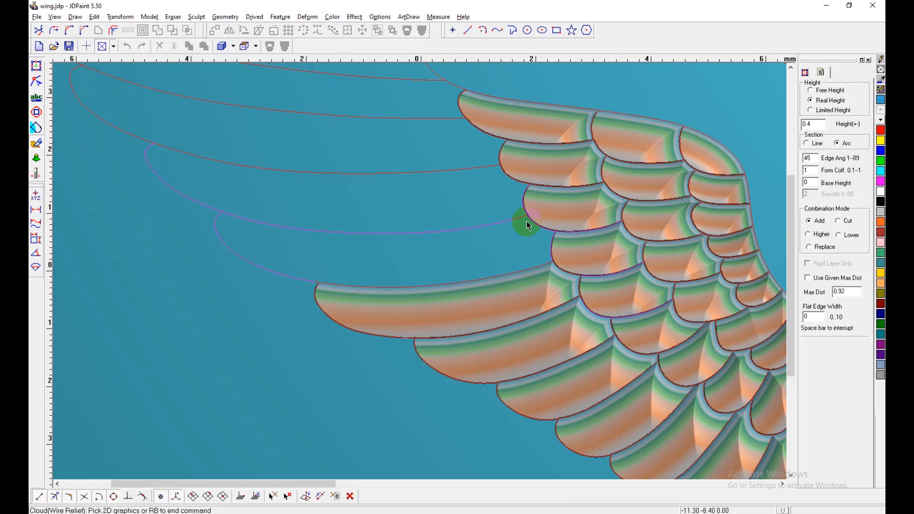
right_click(520, 248)
Step: Add 0.4-high arc wire reliefs to the next two long flight feathers above the finished ones
left_click(488, 173)
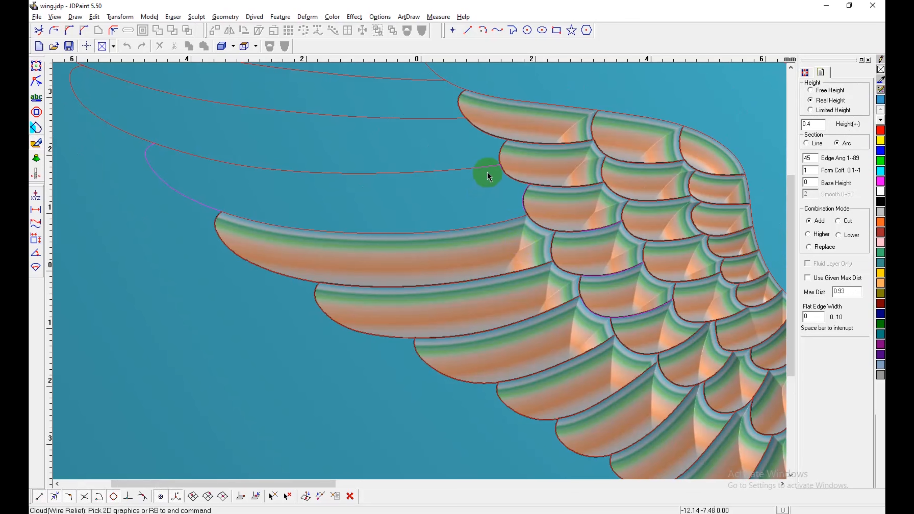
right_click(458, 197)
left_click_drag(467, 193, 493, 238, "shift")
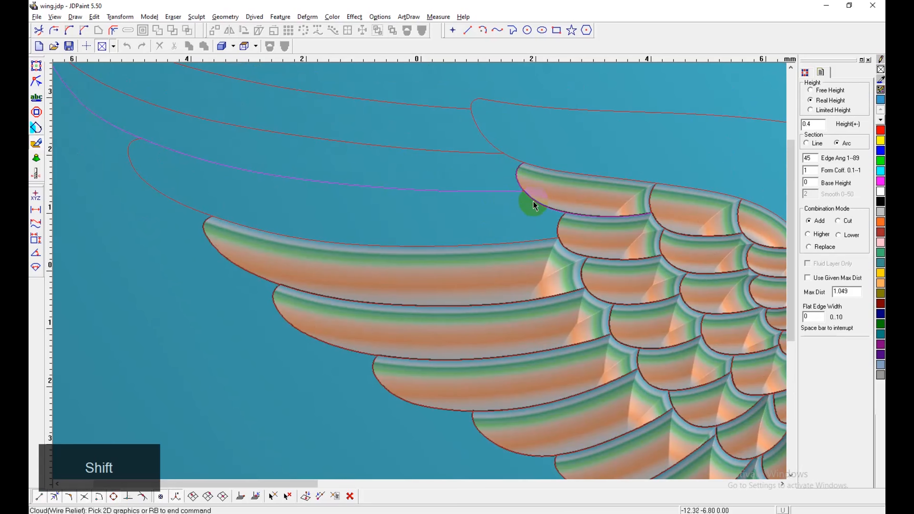
Step: Extend the 0.4-high arc wire reliefs to the following two flight feathers, just below the wing's uppermost feather
right_click(551, 224)
left_click(494, 180)
left_click(489, 153)
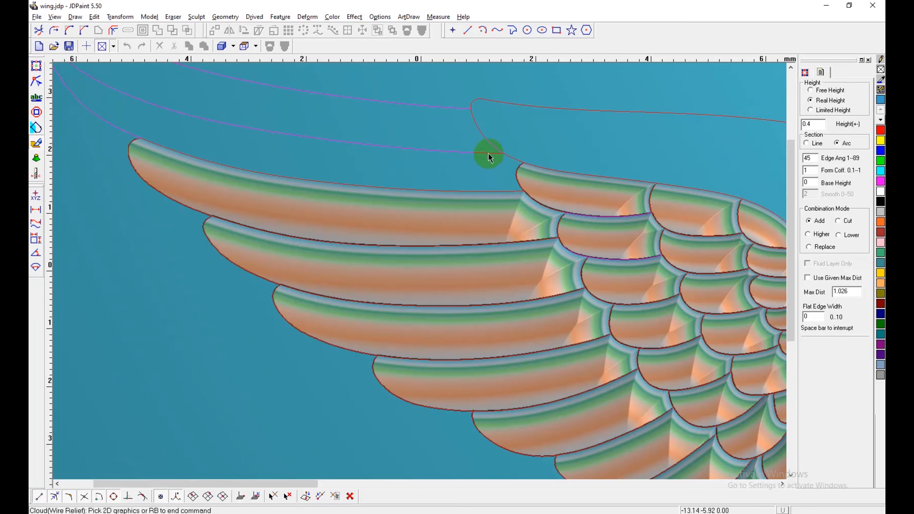
right_click(517, 167)
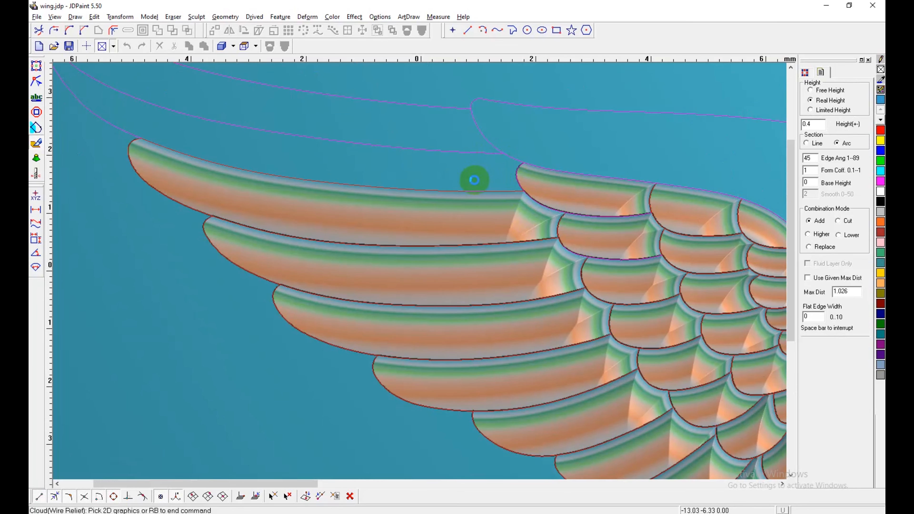
left_click_drag(450, 146, 522, 252, "shift")
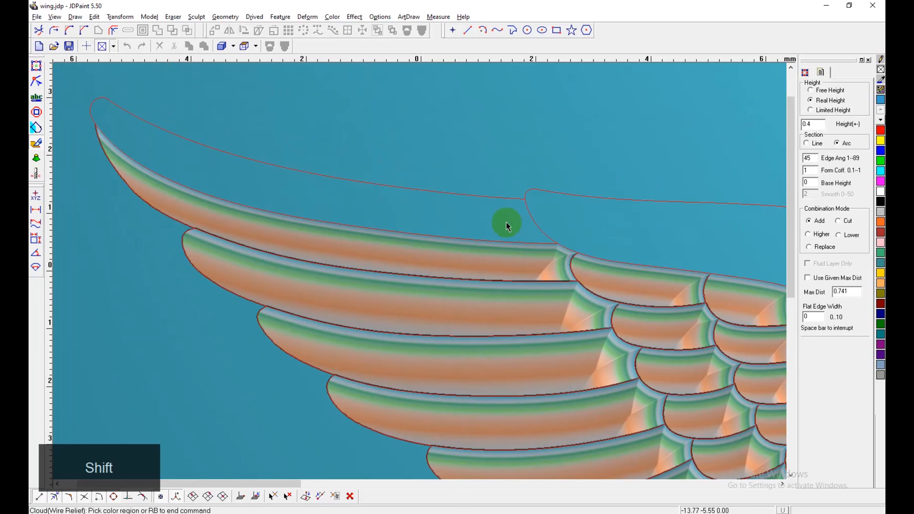
Step: Check the reference artwork of the uppermost flight feather and wing shoulder, and return to the relief model
left_click(37, 67)
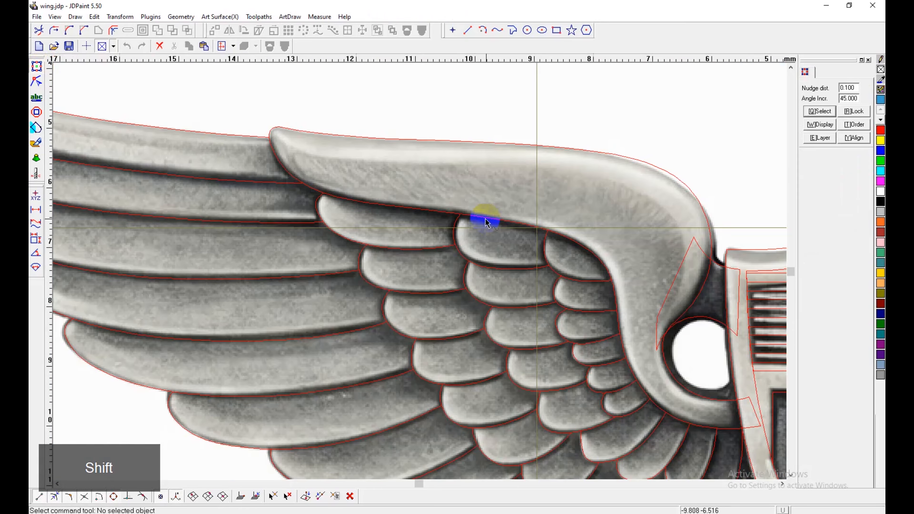
scroll(479, 220, "down", 3)
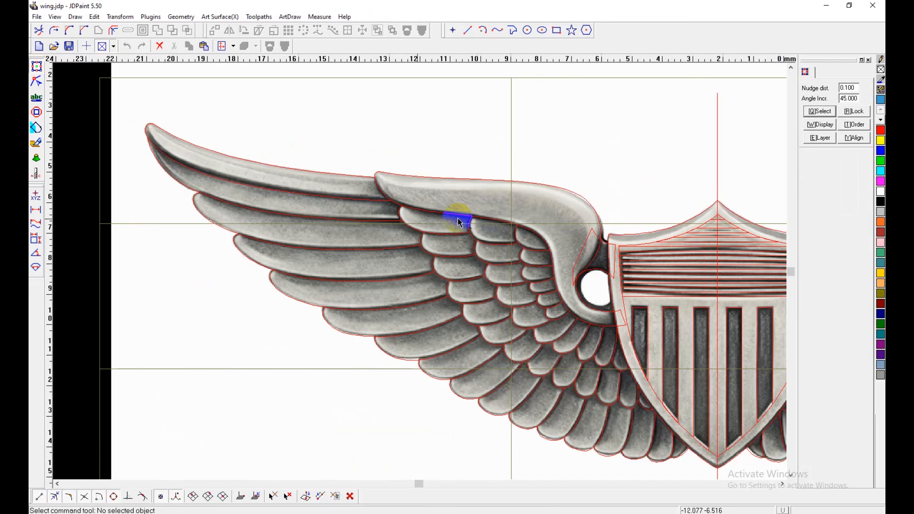
middle_click_drag(459, 220, 475, 261)
left_click(38, 141)
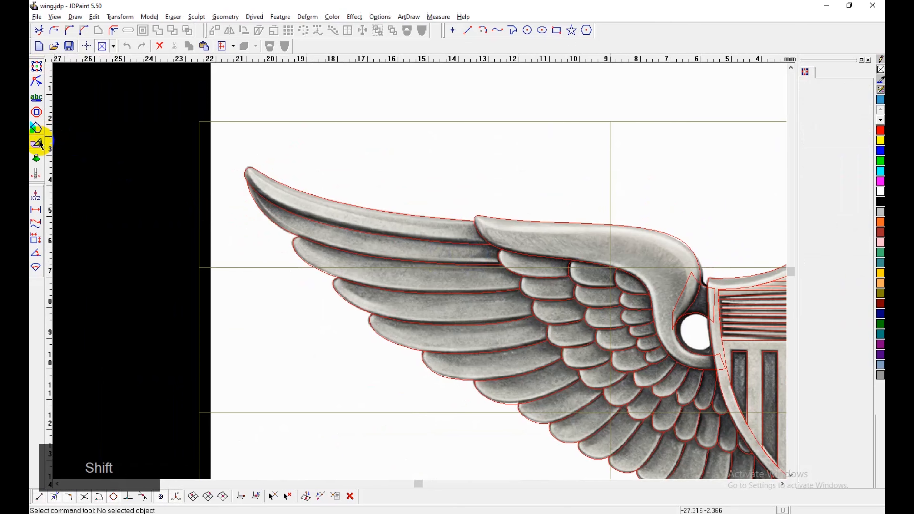
Step: Try the 0.4-high arc relief on the uppermost flight feather using its outline as boundary, and undo it
left_click(476, 217)
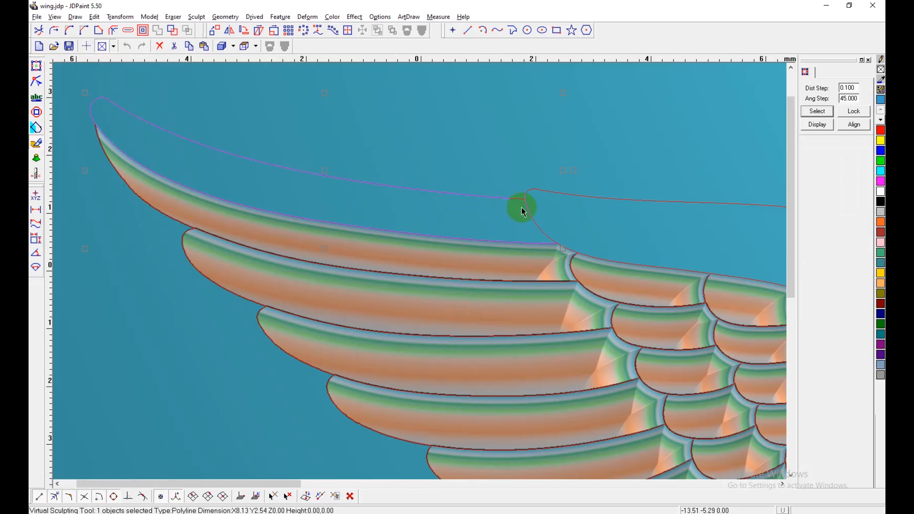
right_click(504, 199)
left_click(477, 222)
key("z")
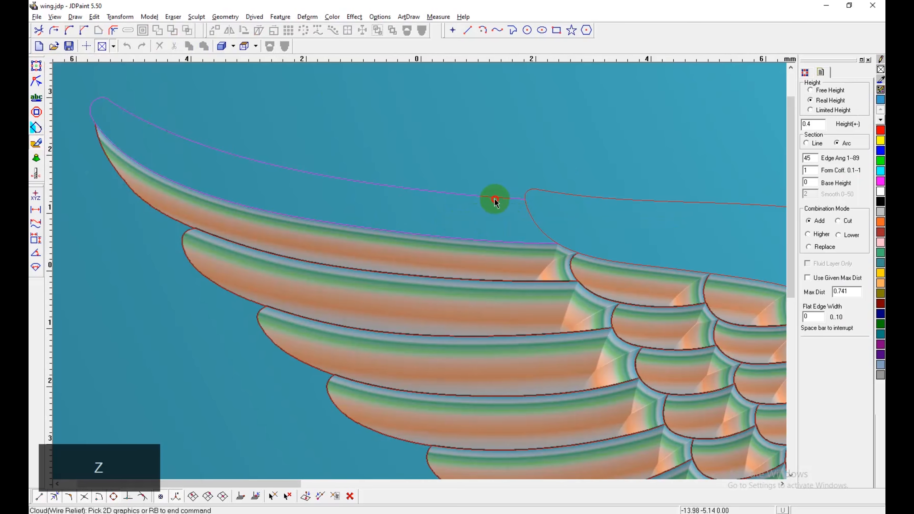
left_click(503, 220)
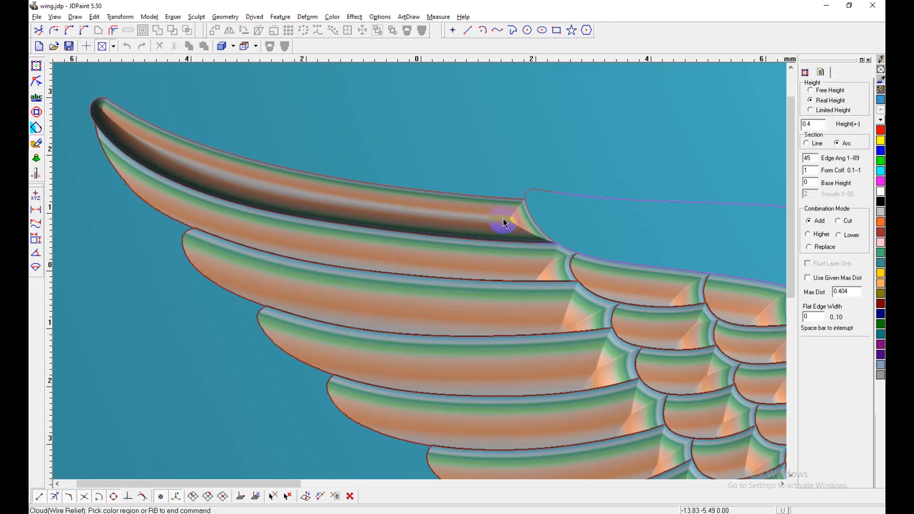
key("ctrl+z")
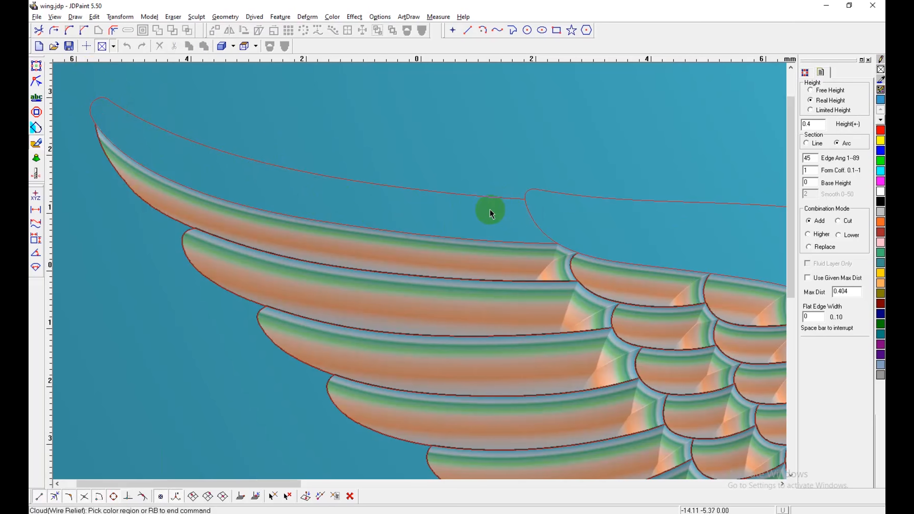
Step: Draw an open spline, about 8.42 mm by 2.25 mm overall, along the uppermost feather's top edge and past both ends
left_click_drag(493, 215, 587, 230, "shift")
left_click(514, 32)
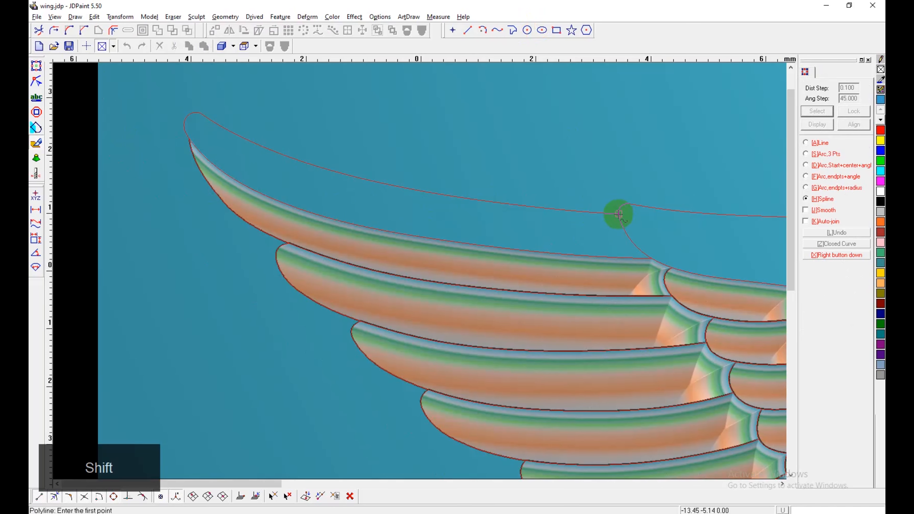
left_click(618, 215)
left_click(487, 204)
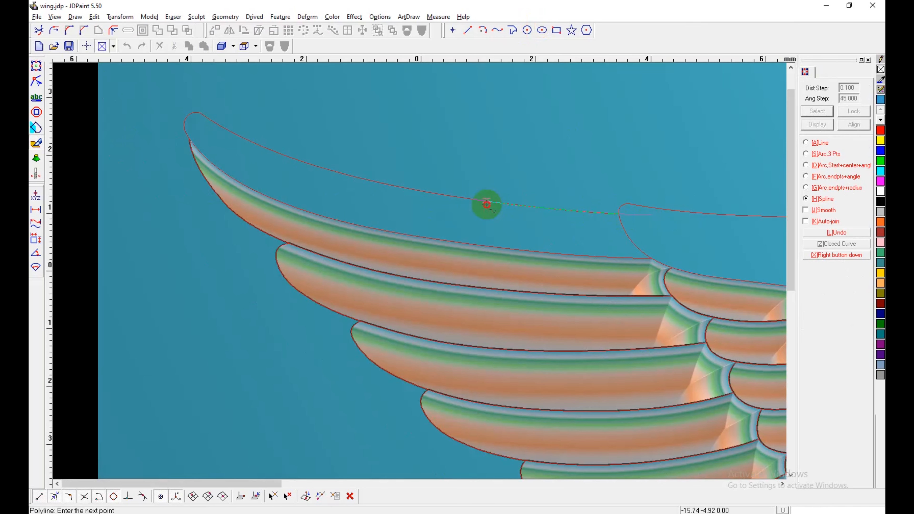
right_click(167, 86)
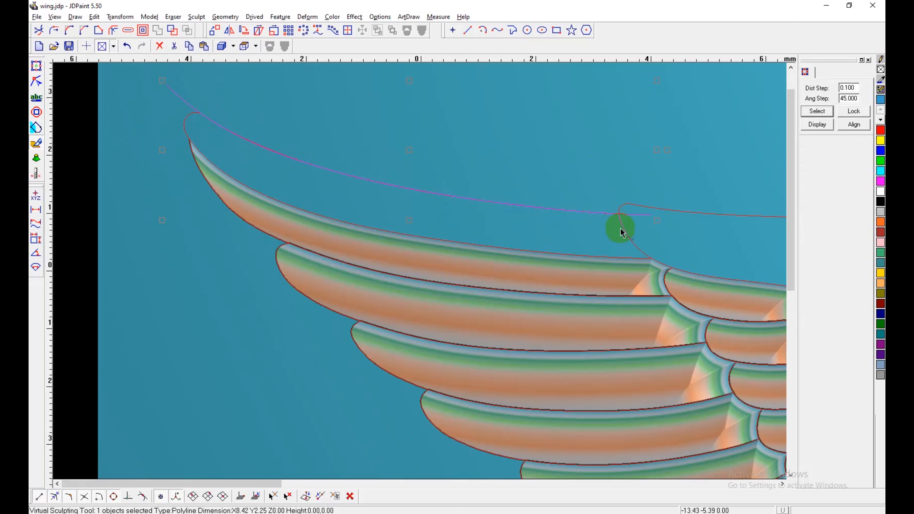
Step: Try the 0.4-high arc relief on the uppermost feather using only the new spline, and undo it
key("z")
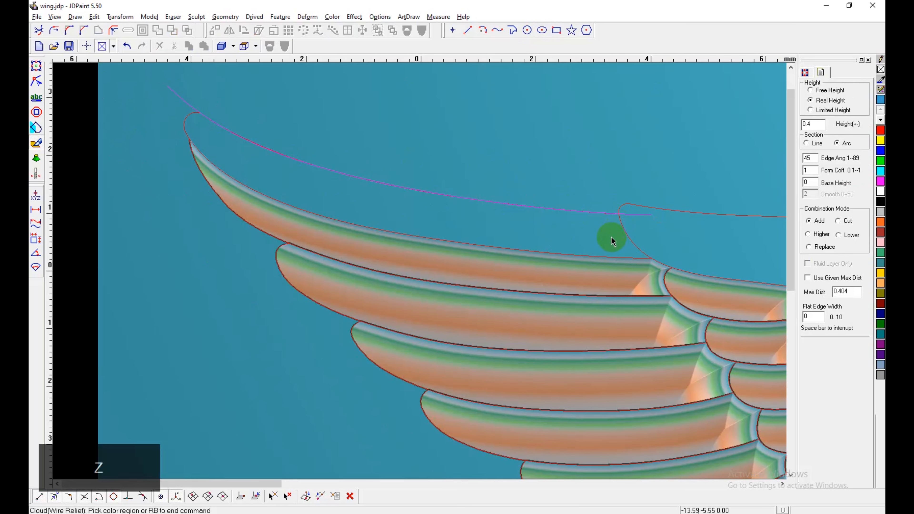
left_click(584, 234)
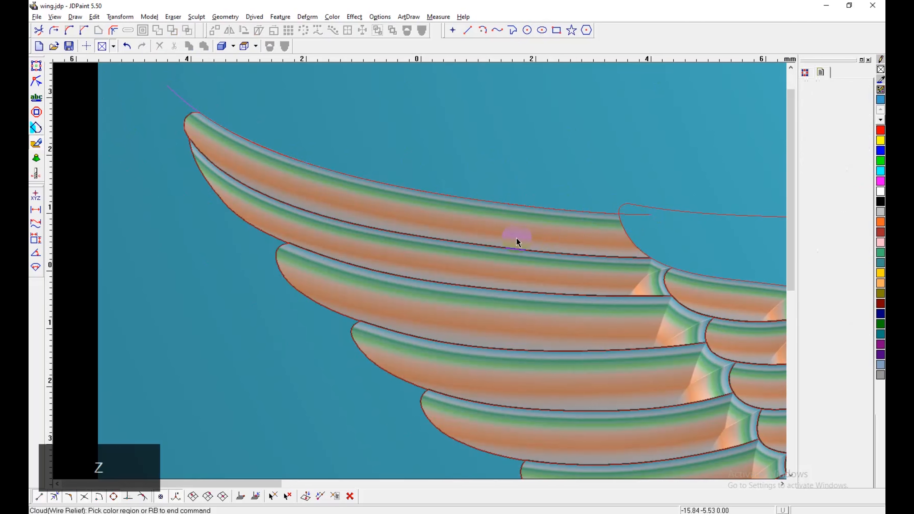
scroll(521, 242, "down", 4)
middle_click_drag(657, 252, 382, 236)
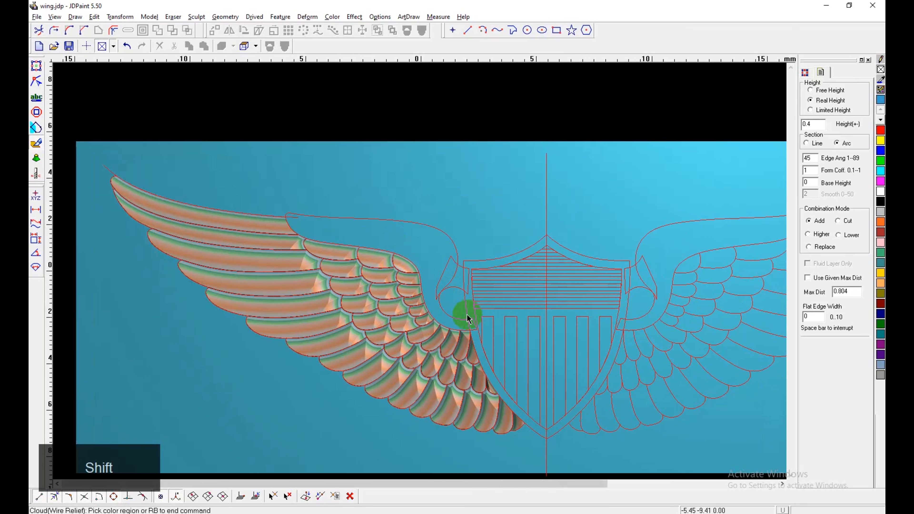
scroll(462, 313, "up", 2)
middle_click_drag(425, 272, 491, 283)
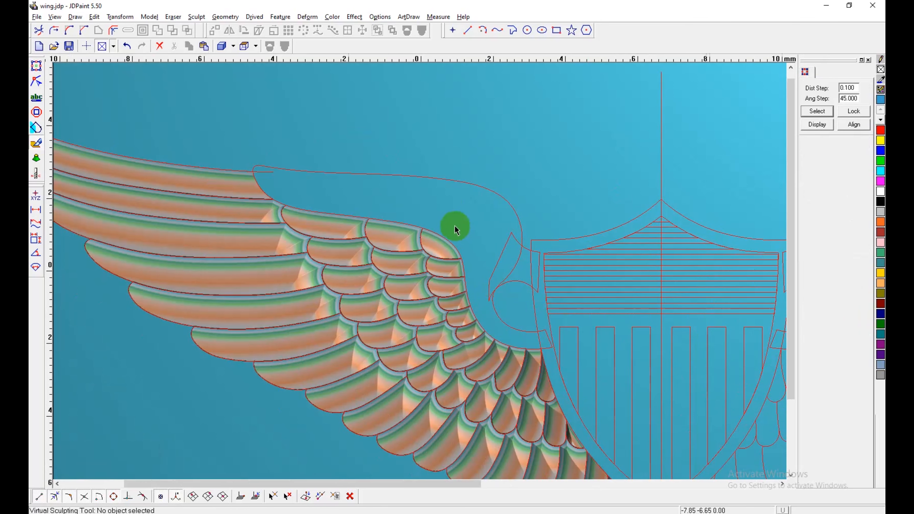
key("ctrl+z")
Step: Apply the 0.4-high arc relief to the uppermost feather using both the new spline and the shoulder outline
middle_click_drag(464, 240, 377, 219)
scroll(443, 250, "up", 2)
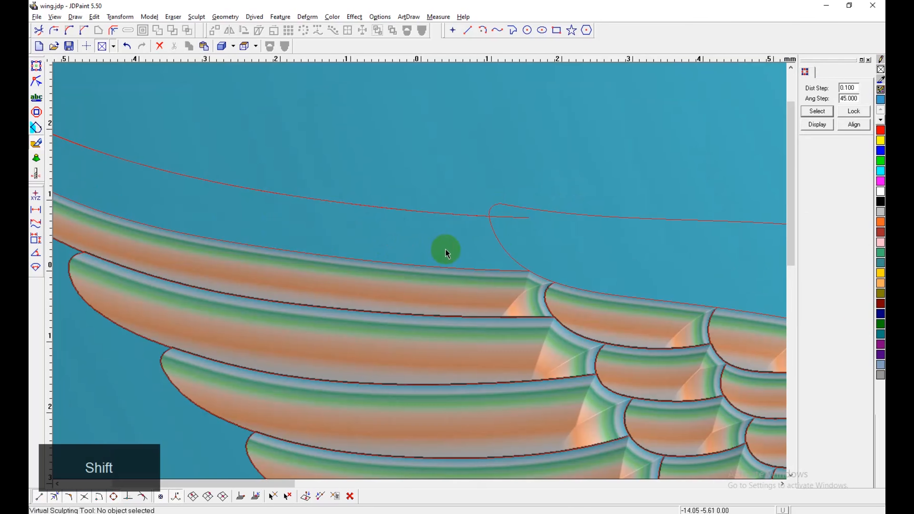
key("z")
left_click(497, 236)
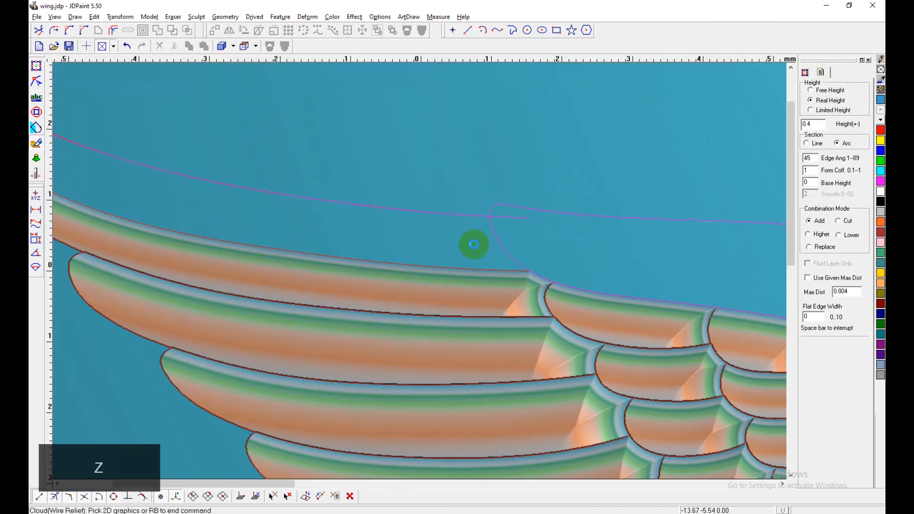
right_click(394, 180)
Step: Set up a Region Relief with Ellipse section, limited height 0.4, Higher combination and Color mask, sampling the large wing shoulder's color
scroll(382, 174, "down", 8)
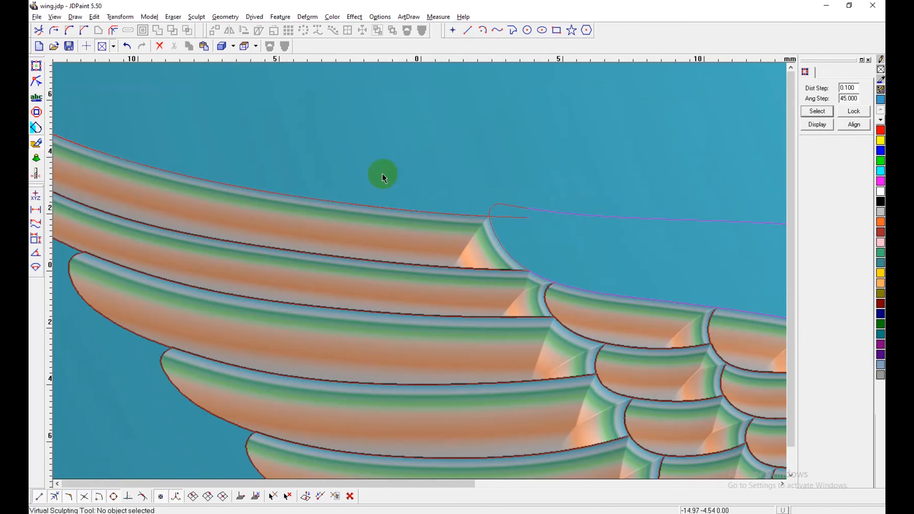
middle_click_drag(555, 239, 470, 229)
scroll(471, 227, "up", 3)
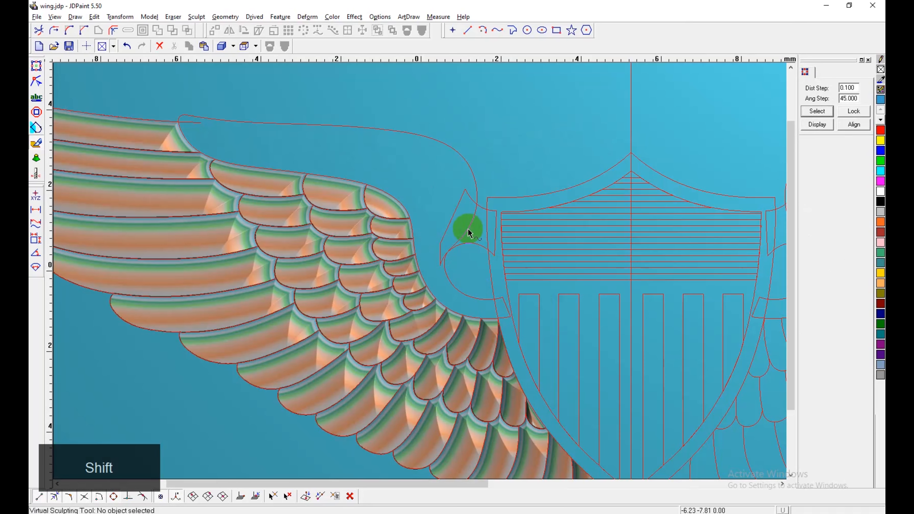
left_click_drag(341, 151, 511, 201)
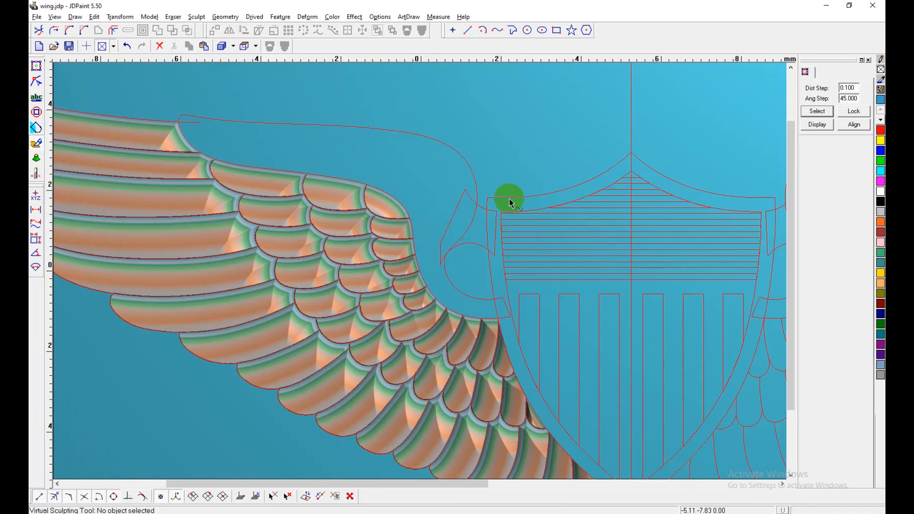
mouse_move(382, 180)
left_mouse_down()
mouse_move(525, 290)
mouse_move(460, 197)
mouse_move(193, 103)
mouse_move(164, 116)
mouse_move(496, 229)
left_mouse_up()
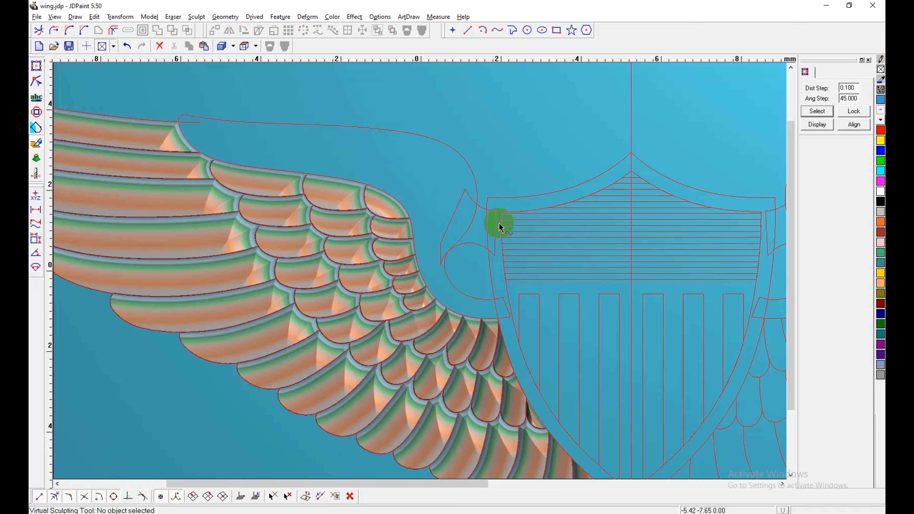
left_click_drag(501, 228, 500, 221)
key("shift+d")
left_click(828, 128)
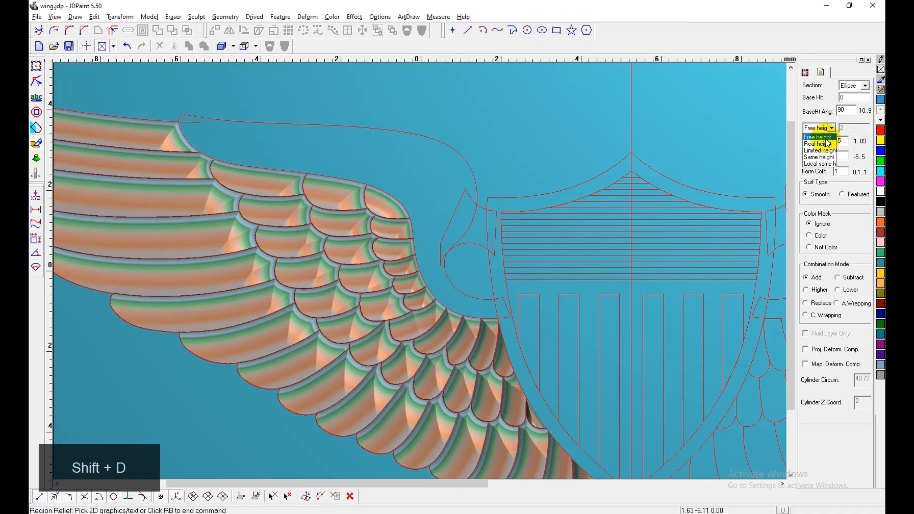
left_click(821, 150)
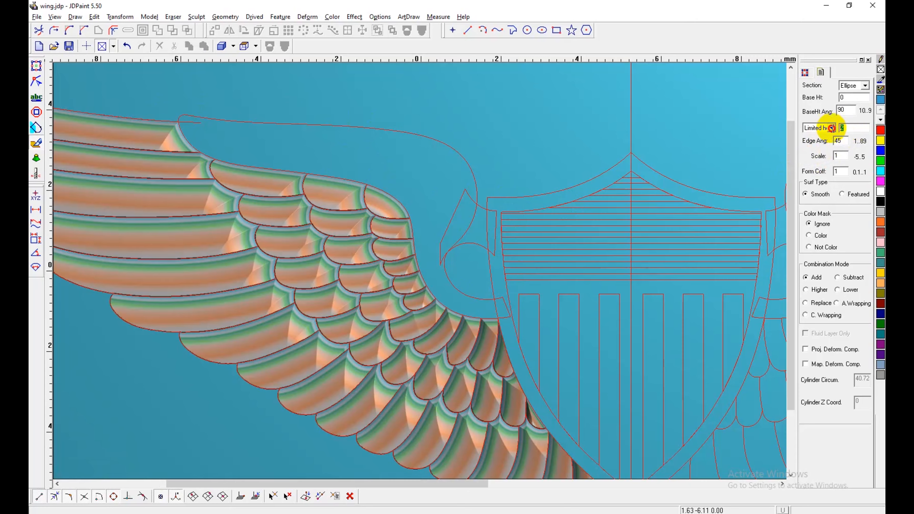
type("0.")
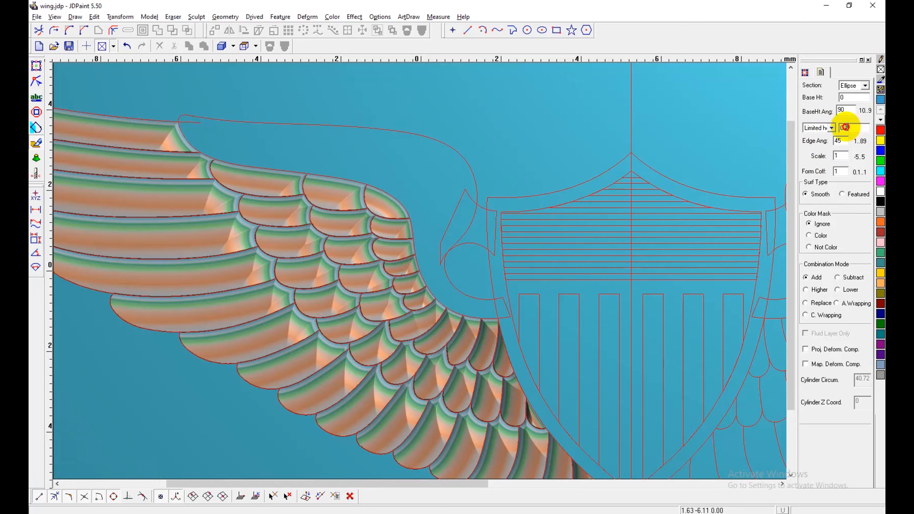
type("4")
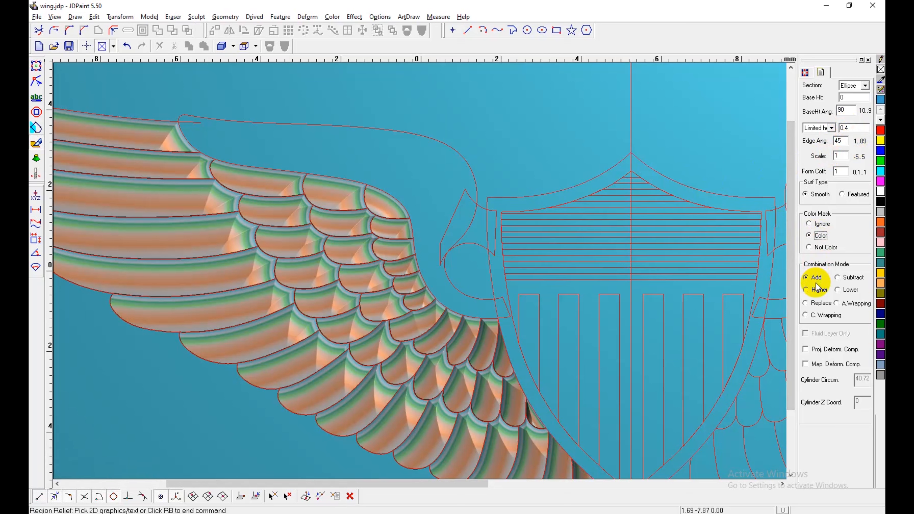
left_click(465, 165, "shift")
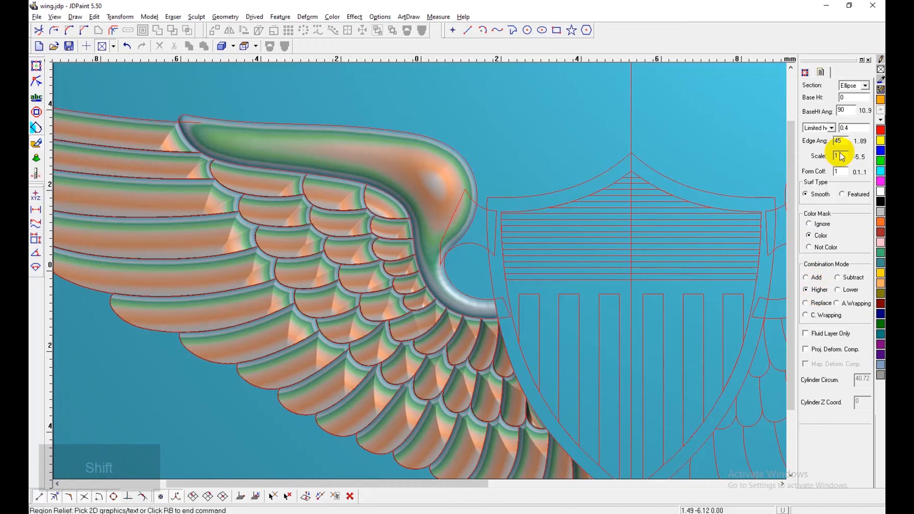
Step: Undo the shoulder's region relief, retry it with an edge angle of 75, and undo that as well
type("z")
type("75")
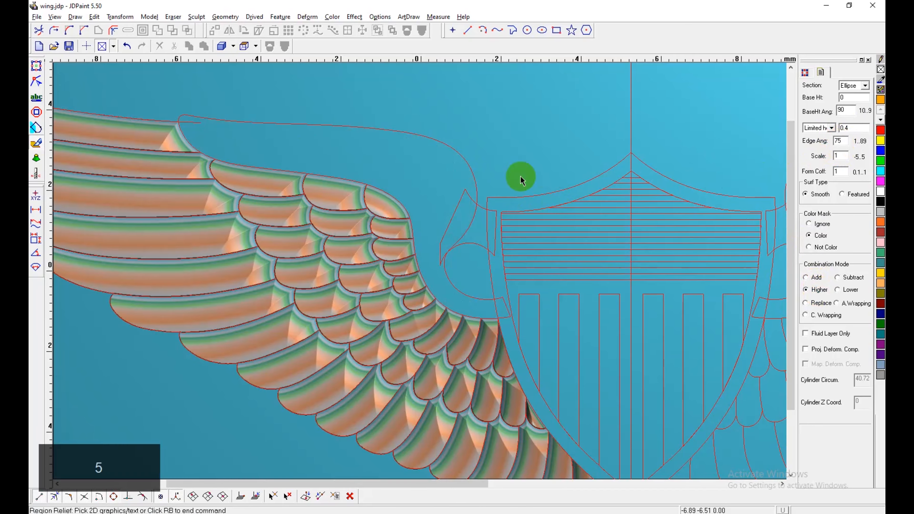
left_click(449, 160)
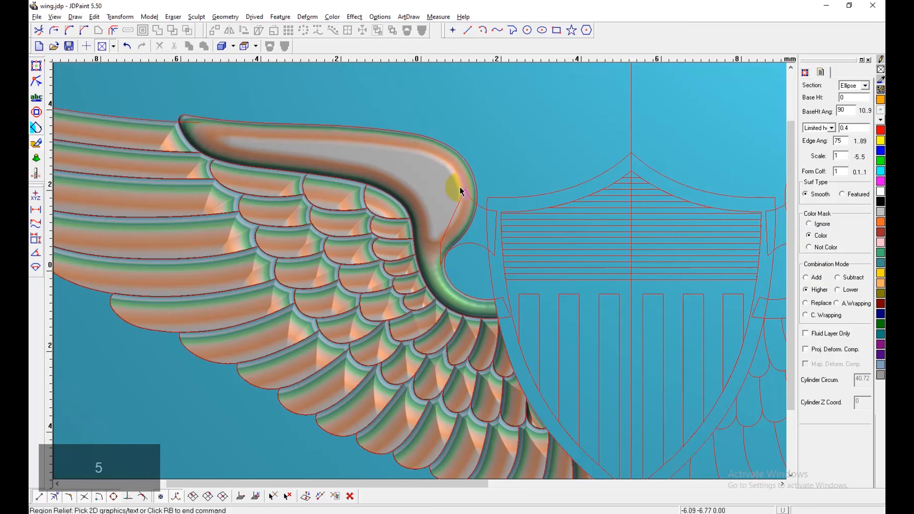
type("z")
Step: Set the region relief's edge angle to 85, try it on the wing shoulder and undo the relief
type("85")
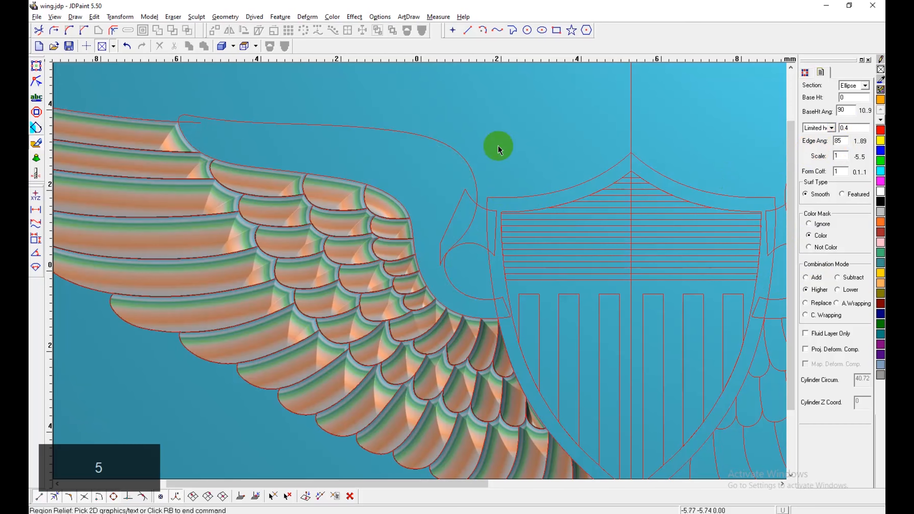
left_click(451, 144)
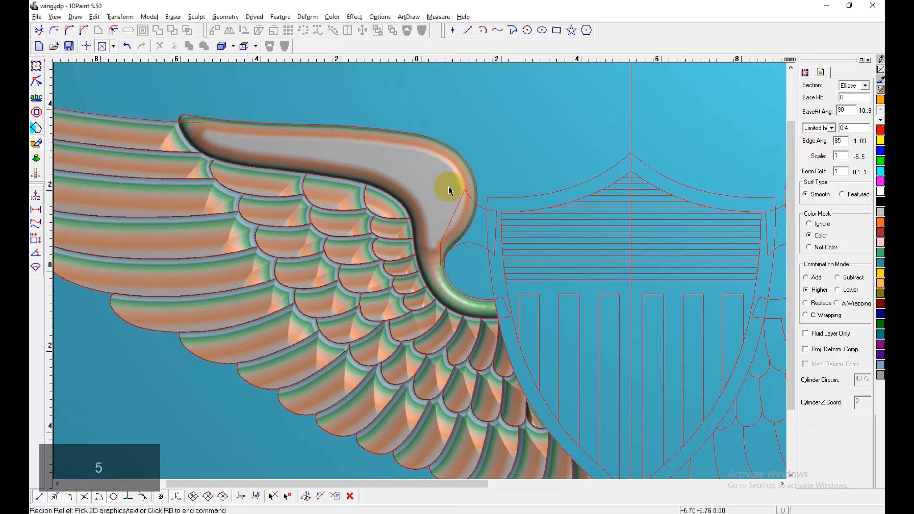
key("ctrl+z")
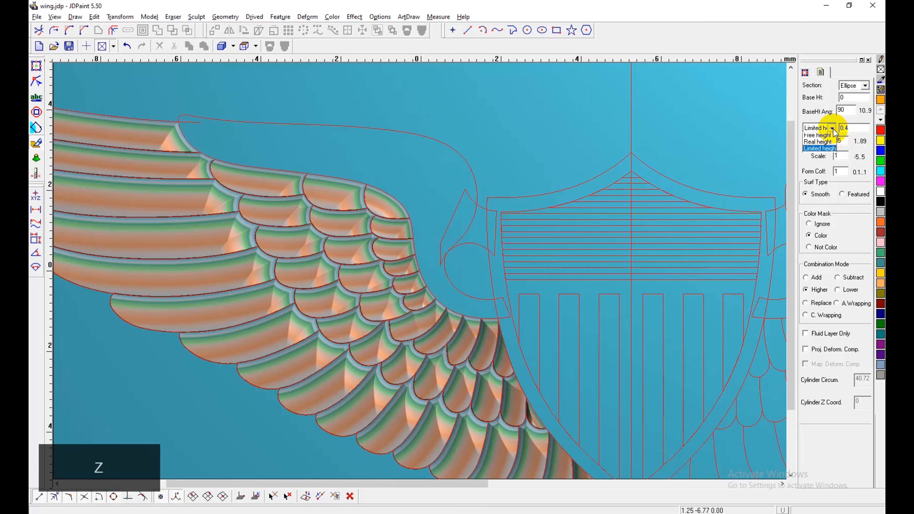
Step: Try the wing shoulder's region relief with the same-height option at 0.4 and undo it
left_click(824, 128)
left_click(819, 142)
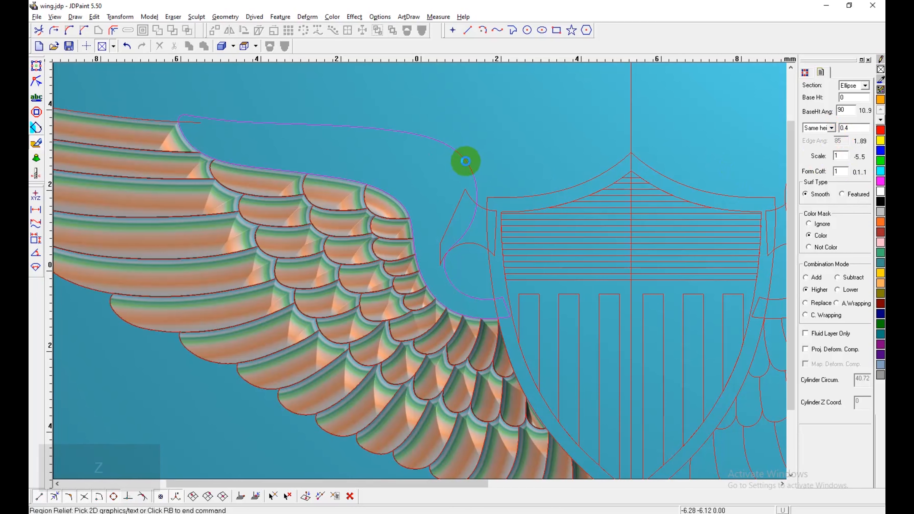
left_click(466, 160)
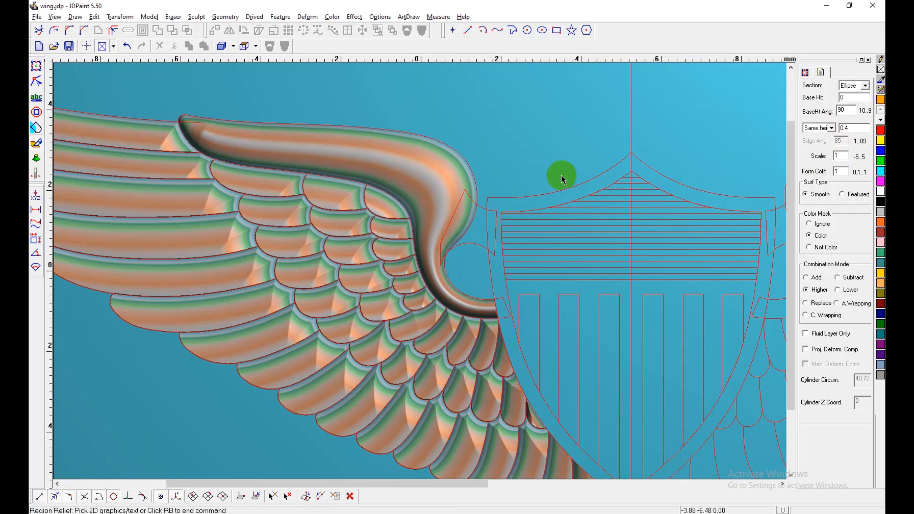
key("ctrl+z")
Step: Switch the region relief back to limited height, set its edge angle to 88 and apply it to the wing shoulder
left_click(836, 130)
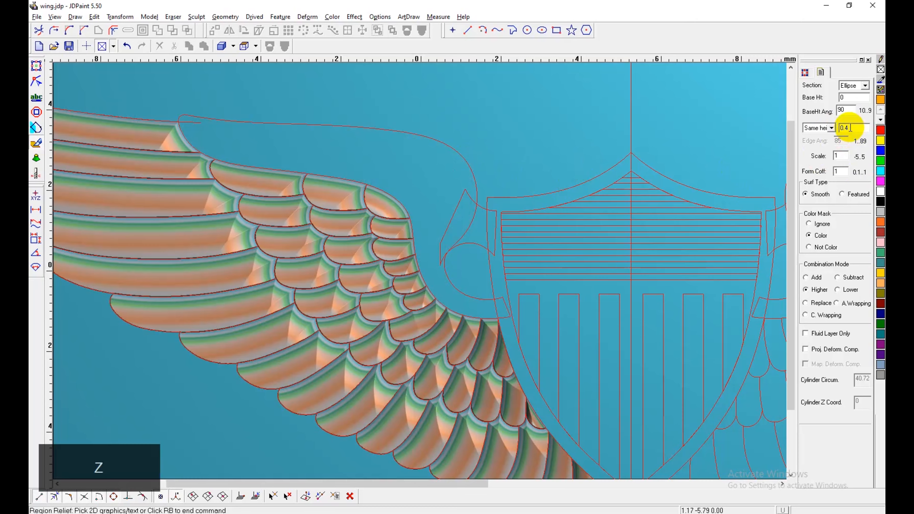
left_click(842, 151)
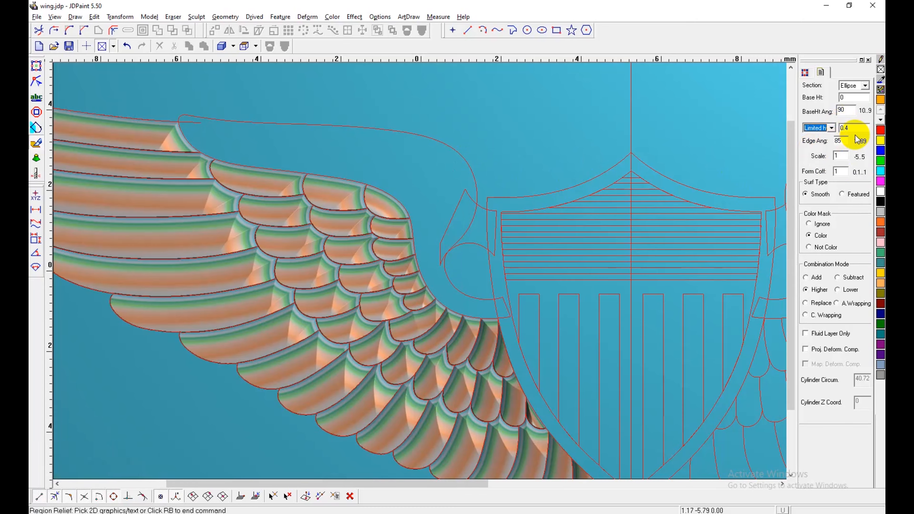
left_click(839, 142)
type("88")
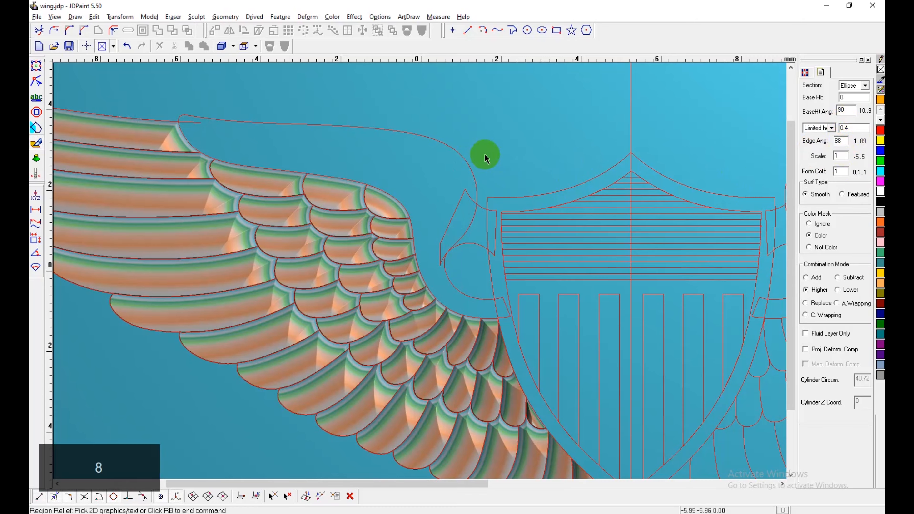
left_click(468, 157)
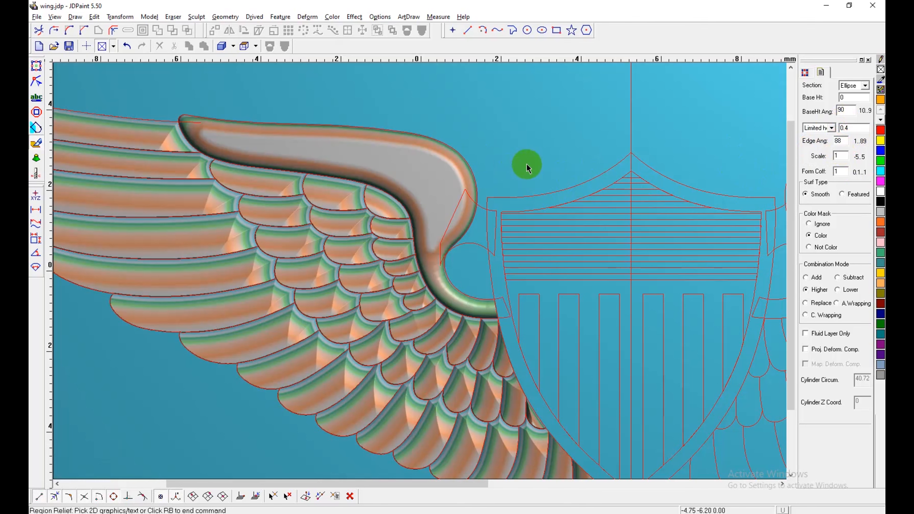
Step: Examine the shoulder relief's height and edge against the surrounding feathers from tilted and top views
middle_click_drag(547, 257, 516, 234)
left_click(573, 199)
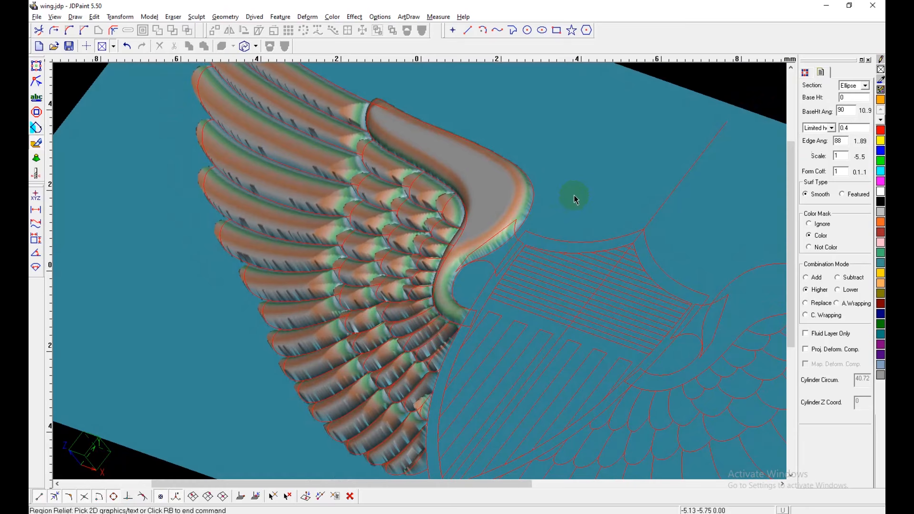
right_click(577, 175)
left_click(603, 262)
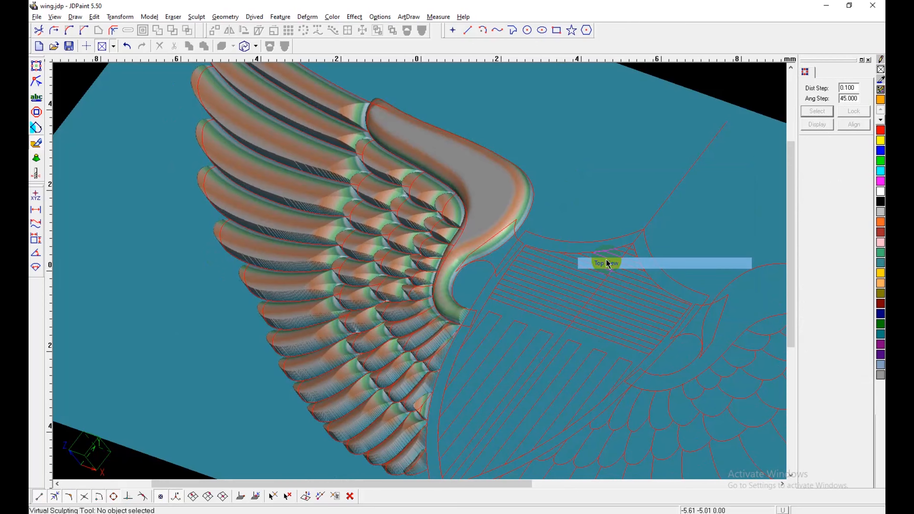
scroll(543, 194, "down", 1)
scroll(400, 323, "down", 2)
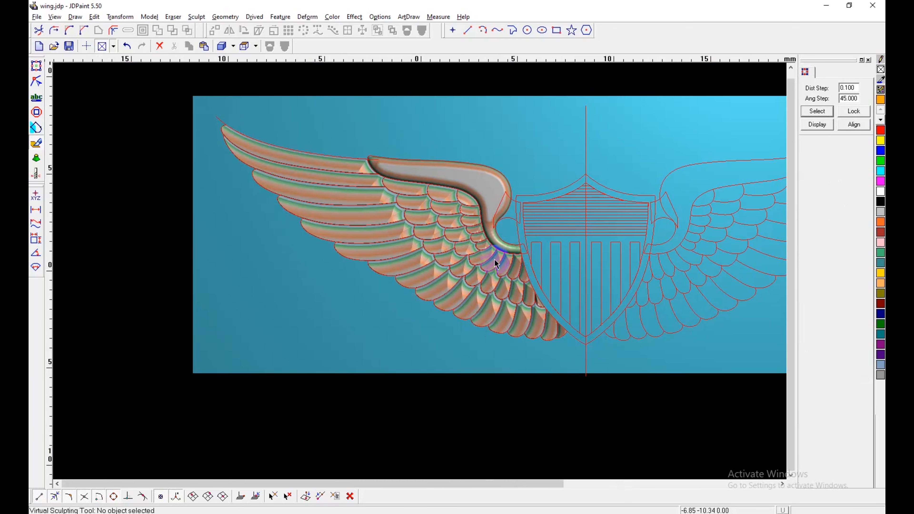
scroll(496, 262, "up", 4)
middle_click_drag(472, 281, 482, 239)
middle_click_drag(413, 378, 392, 367)
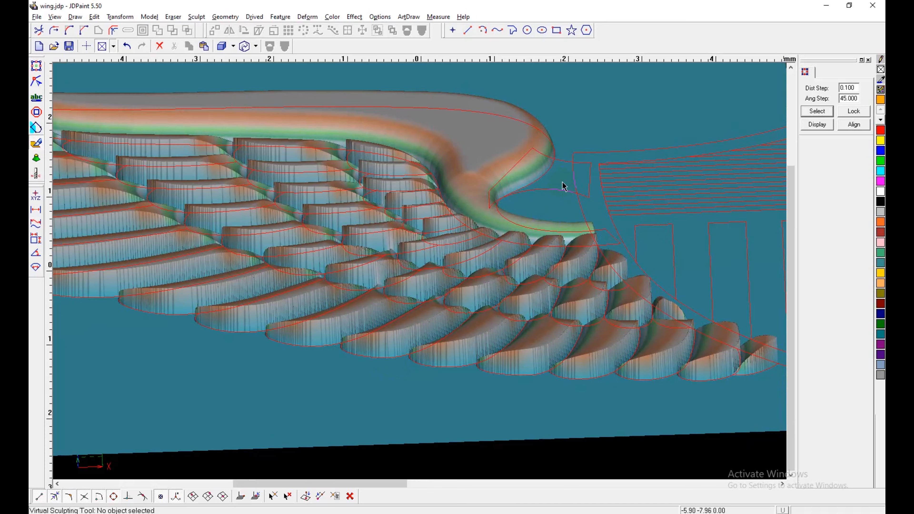
right_click(588, 121)
left_click(605, 199)
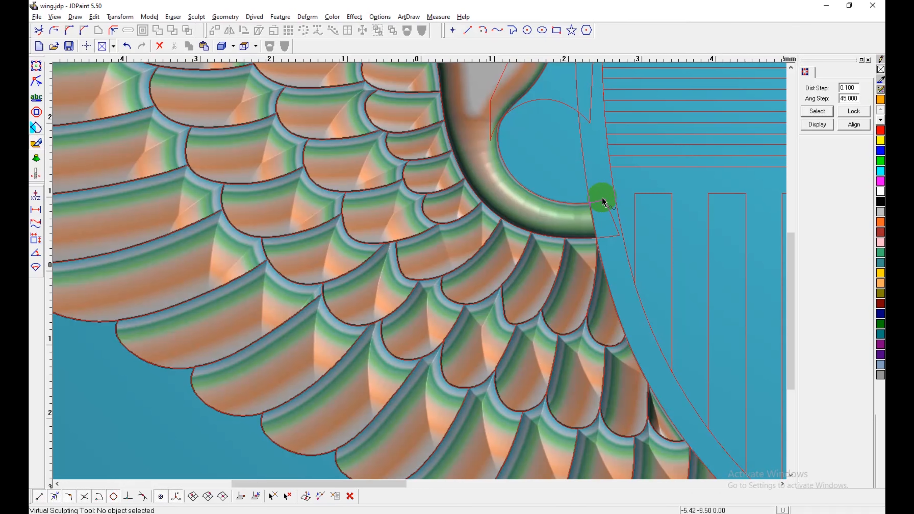
Step: Undo the shoulder relief and scale the feather model in Z to a minimum of 0 and a maximum of 0.3
key("z")
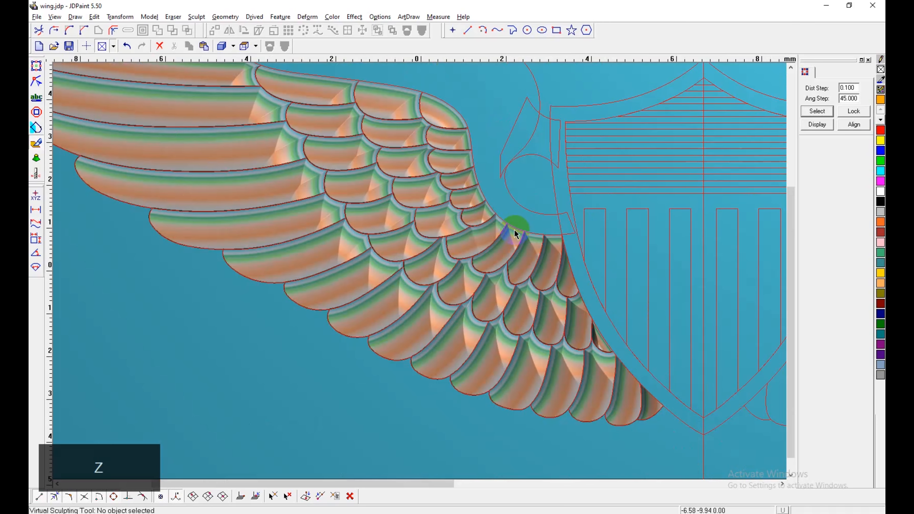
left_click(132, 19)
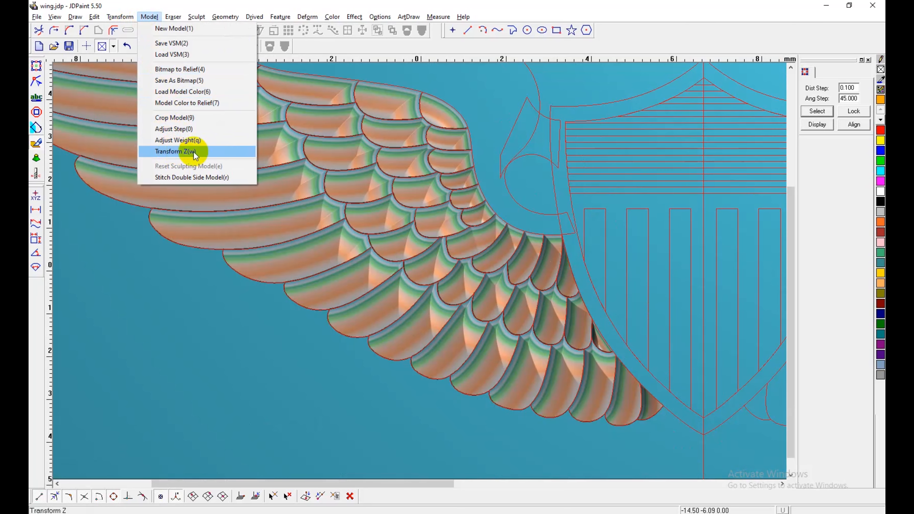
left_click(207, 155)
left_click(844, 183)
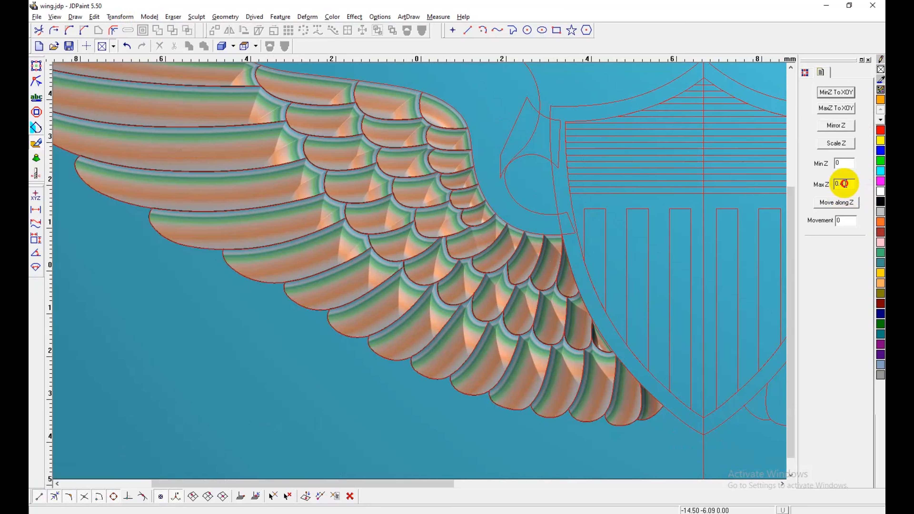
type("3")
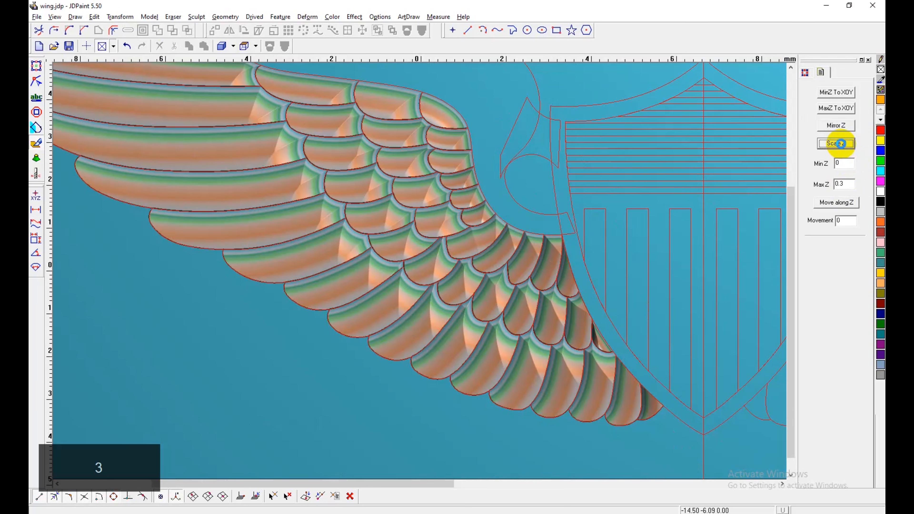
Step: Inspect the Z-scaled feather reliefs from several tilted angles and return to the top view at the shoulder
mouse_move(524, 215)
middle_mouse_down()
mouse_move(509, 217)
mouse_move(510, 193)
middle_mouse_up()
right_click(458, 259)
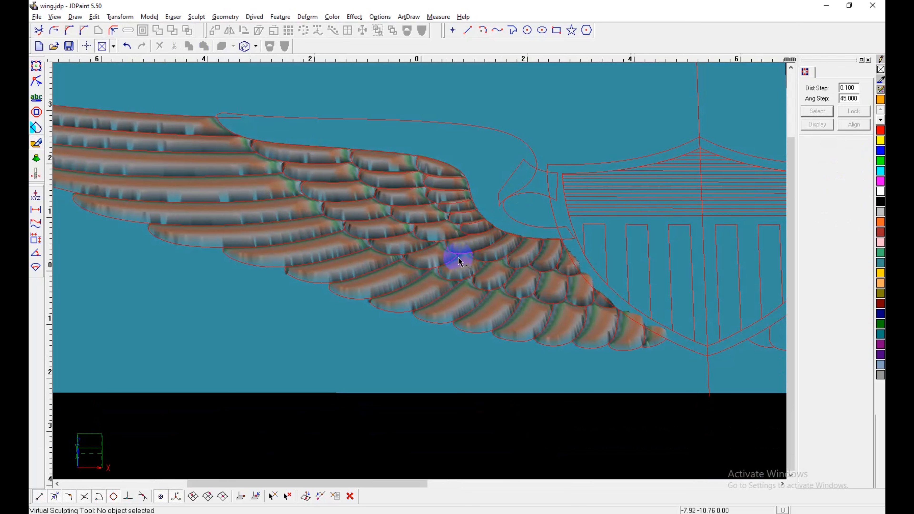
middle_click_drag(454, 258, 508, 206)
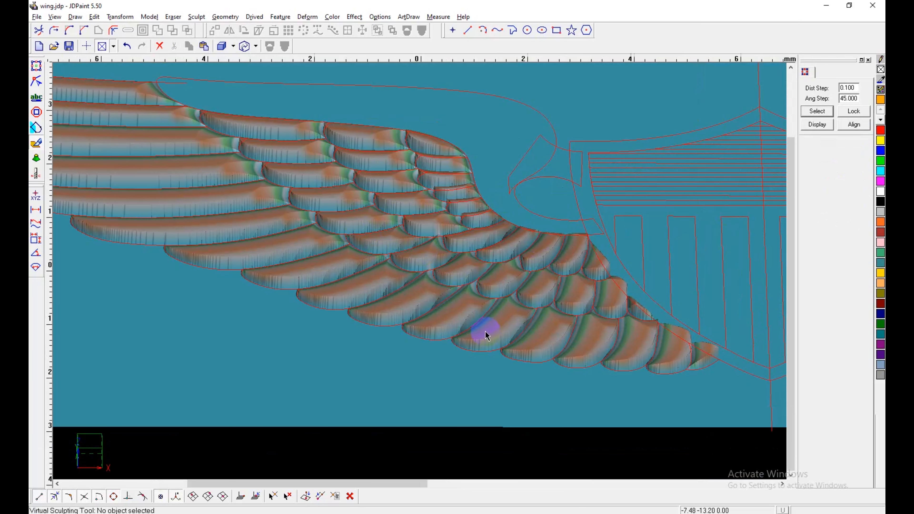
middle_click_drag(486, 332, 505, 326)
right_click(476, 312)
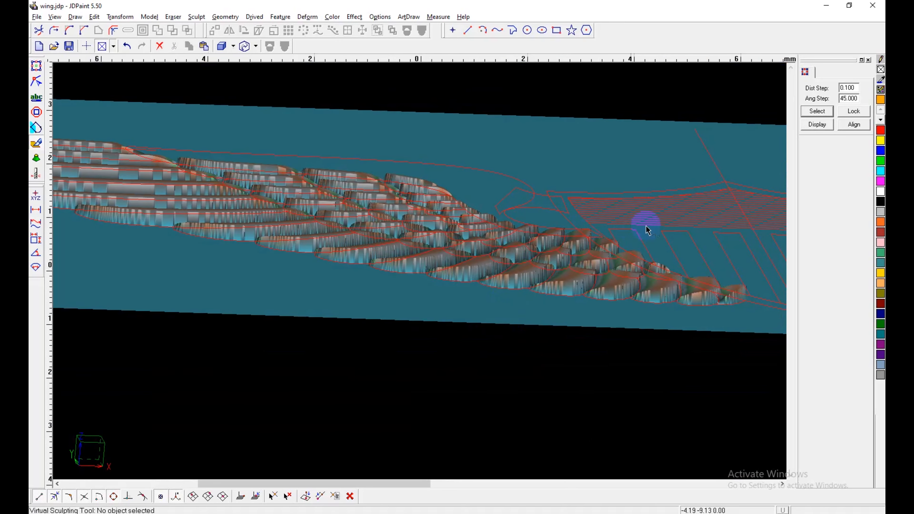
right_click(502, 129)
left_click(529, 208)
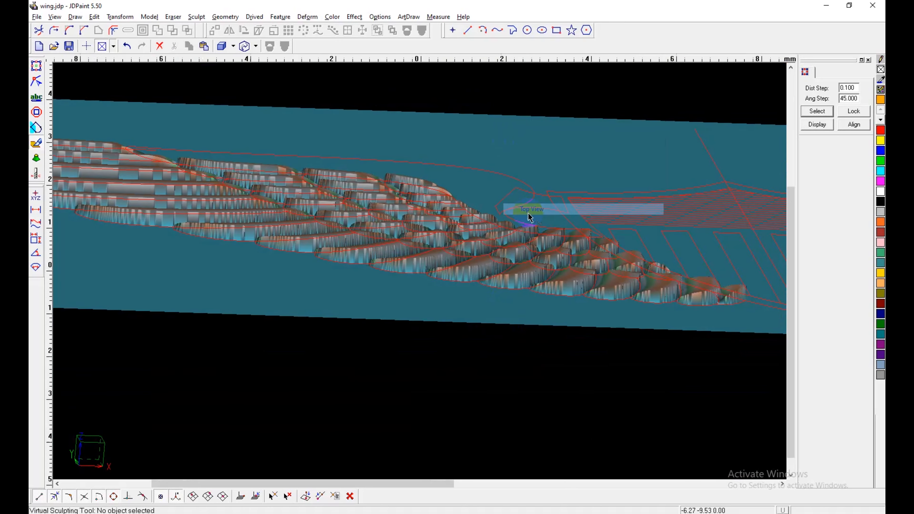
scroll(552, 196, "down", 1)
scroll(516, 321, "up", 3)
Step: Apply the Ellipse region relief to the wing shoulder with limited height 0.3 and edge angle 88
key("shift+d")
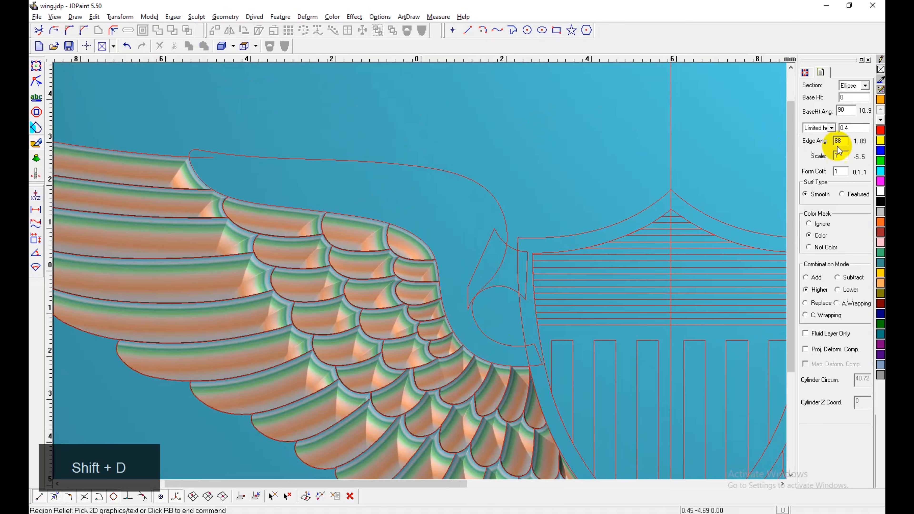
left_click_drag(859, 128, 847, 127)
left_click(439, 189)
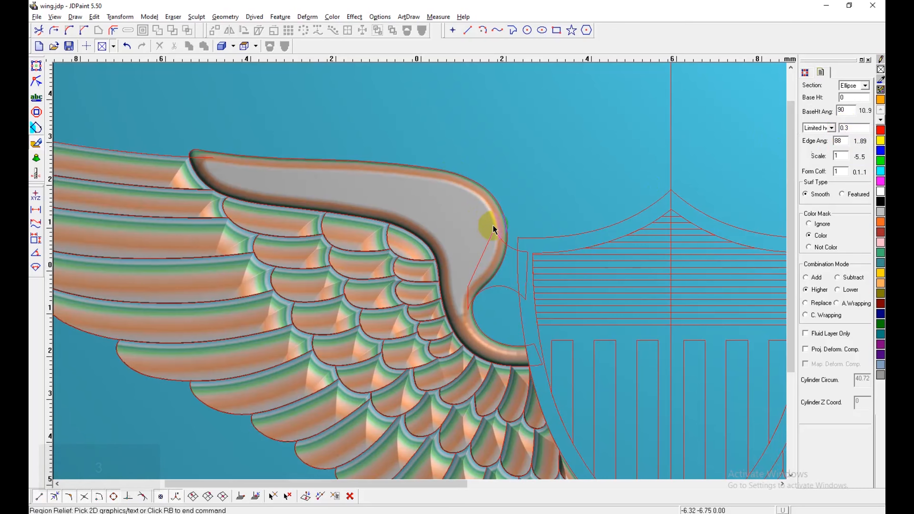
left_click_drag(453, 247, 441, 228, "shift")
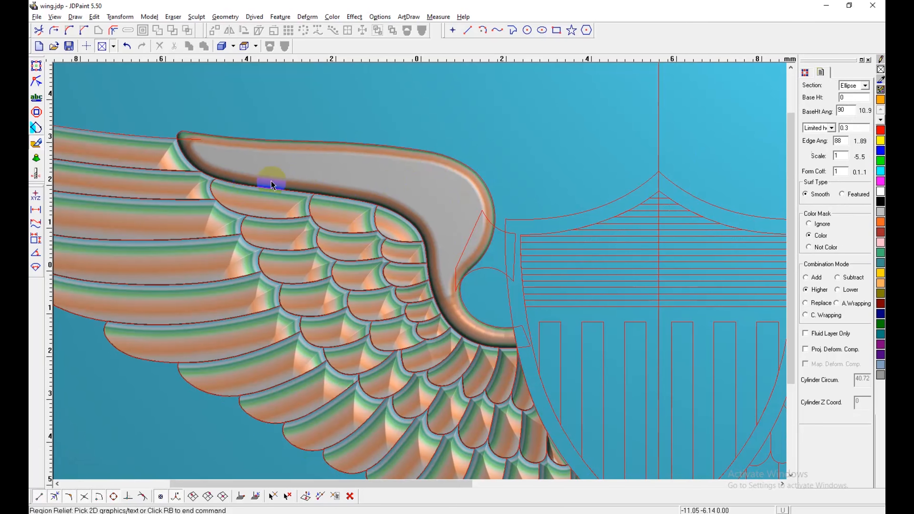
Step: Check the wing's reference picture in the 2D drawing and return to the sculpting model around the shoulder
right_click(217, 171)
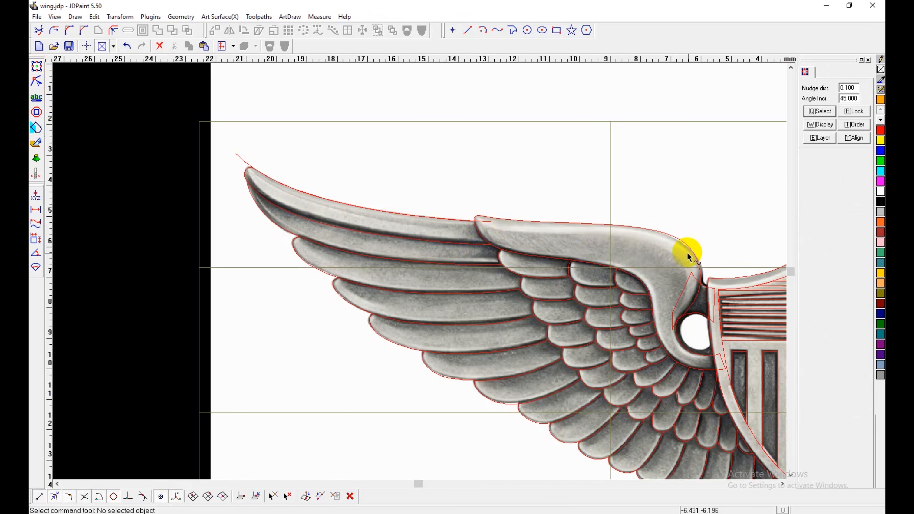
left_click(40, 143)
left_click(451, 248)
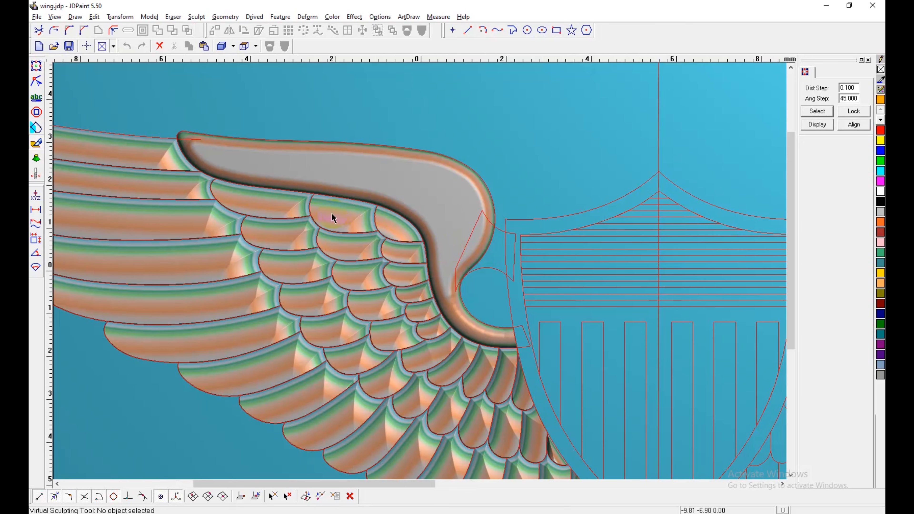
left_click(438, 259)
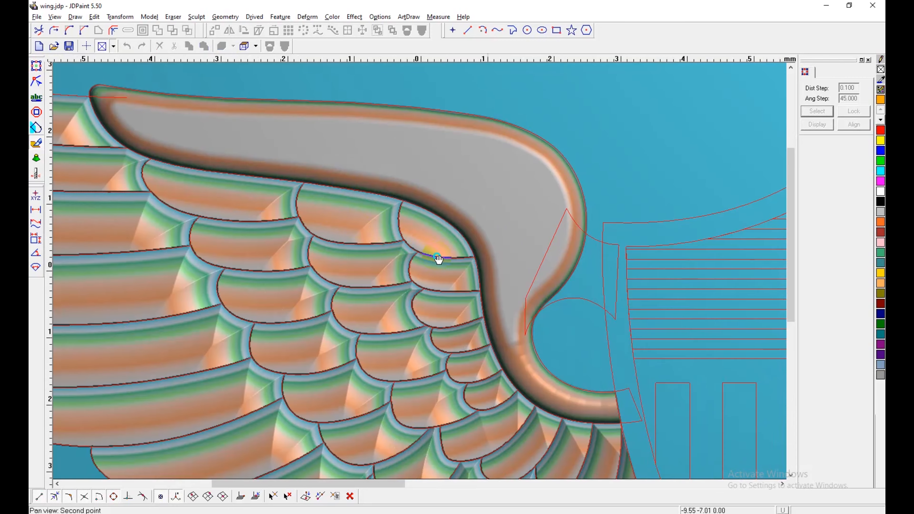
left_click(438, 259)
Step: Set up the Smooth tool with diameter 1.00, + Only height mode, Keep Hard Edge, Color mask and shift 5, sampling the shoulder's color
key("shift+e")
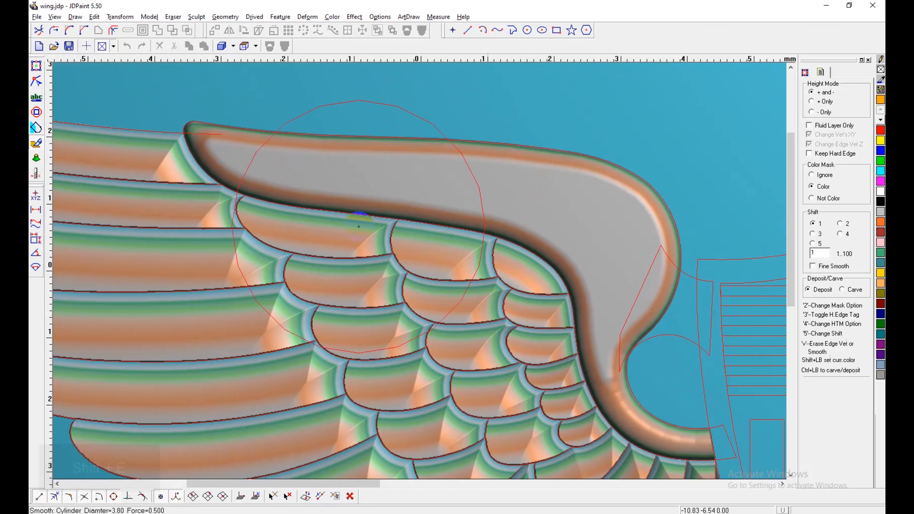
key("a")
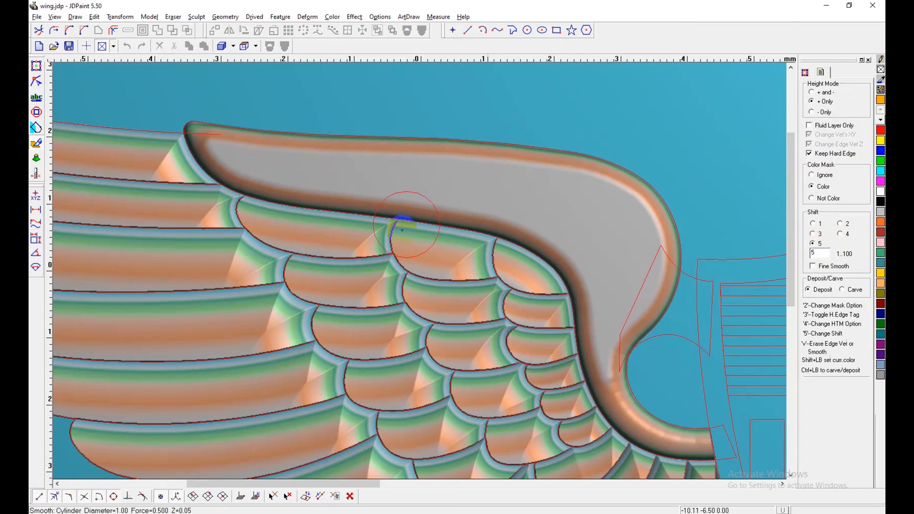
left_click(421, 204, "shift")
Step: Smooth the shoulder relief's lower edge along the feathers, from its outer tip to the narrow end at the shield
mouse_move(452, 219)
left_mouse_down()
mouse_move(423, 232)
mouse_move(363, 211)
mouse_move(281, 205)
mouse_move(230, 180)
mouse_move(196, 148)
mouse_move(215, 169)
mouse_move(276, 196)
mouse_move(482, 229)
mouse_move(540, 249)
mouse_move(570, 291)
mouse_move(584, 345)
mouse_move(575, 397)
left_mouse_up()
mouse_move(576, 397)
middle_mouse_down()
mouse_move(555, 423)
mouse_move(498, 365)
middle_mouse_up()
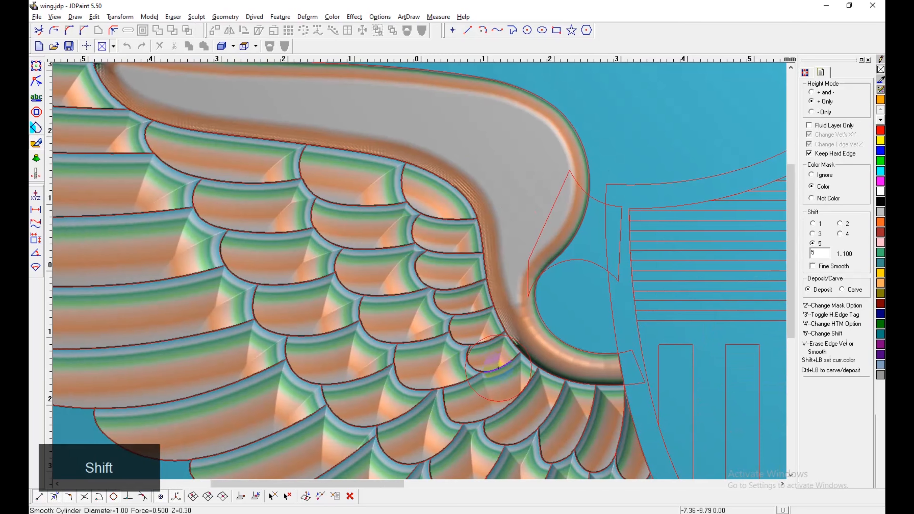
left_click_drag(507, 361, 616, 406)
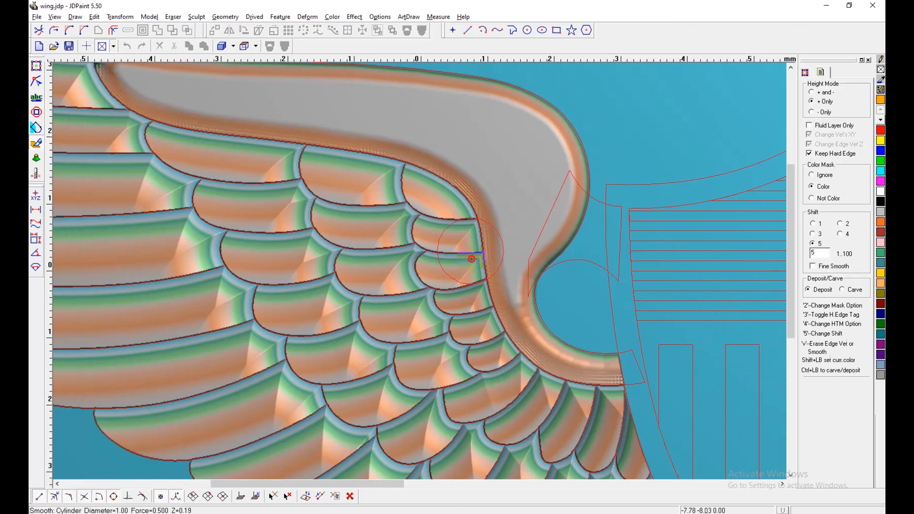
mouse_move(471, 258)
left_mouse_down()
mouse_move(434, 186)
mouse_move(372, 153)
mouse_move(191, 123)
left_mouse_up()
middle_click_drag(226, 158, 389, 251, "shift")
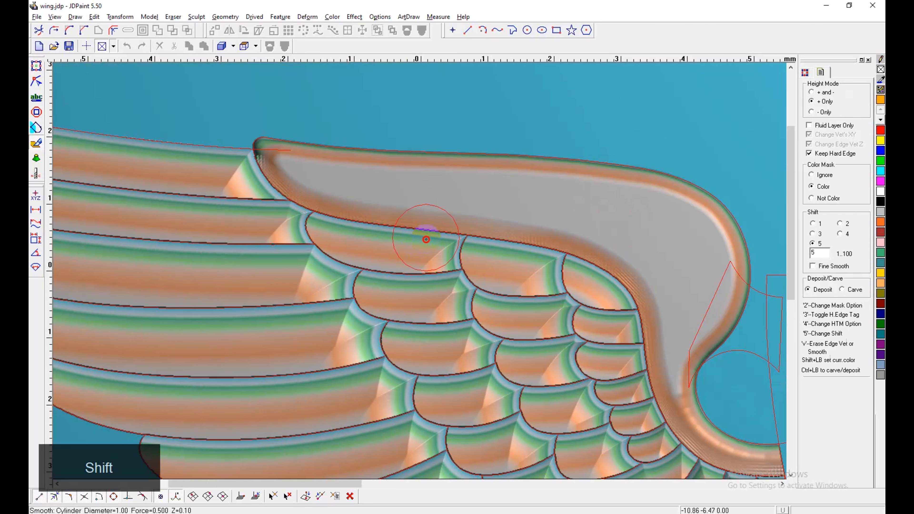
mouse_move(426, 240)
left_mouse_down()
mouse_move(272, 187)
mouse_move(267, 213)
mouse_move(562, 260)
mouse_move(621, 285)
mouse_move(641, 319)
left_mouse_up()
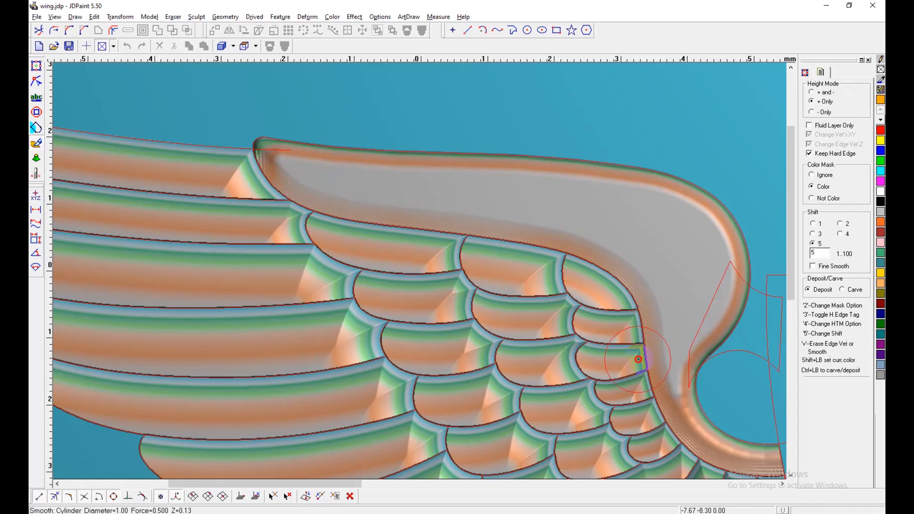
mouse_move(638, 359)
left_mouse_down()
mouse_move(583, 274)
mouse_move(468, 239)
mouse_move(343, 226)
left_mouse_up()
middle_click_drag(621, 323, 414, 229)
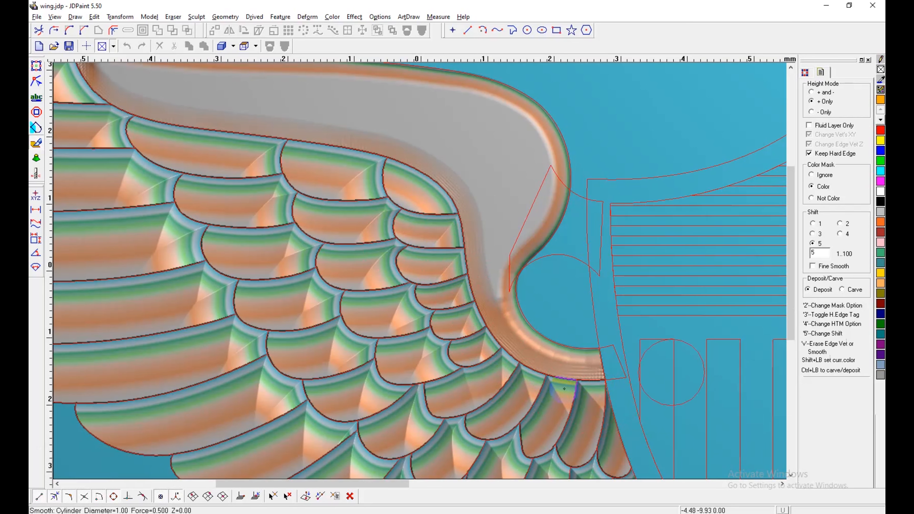
Step: Smooth the shoulder's lower edge along the feathers further, using shift 1 and the + and - height mode
left_click(813, 224)
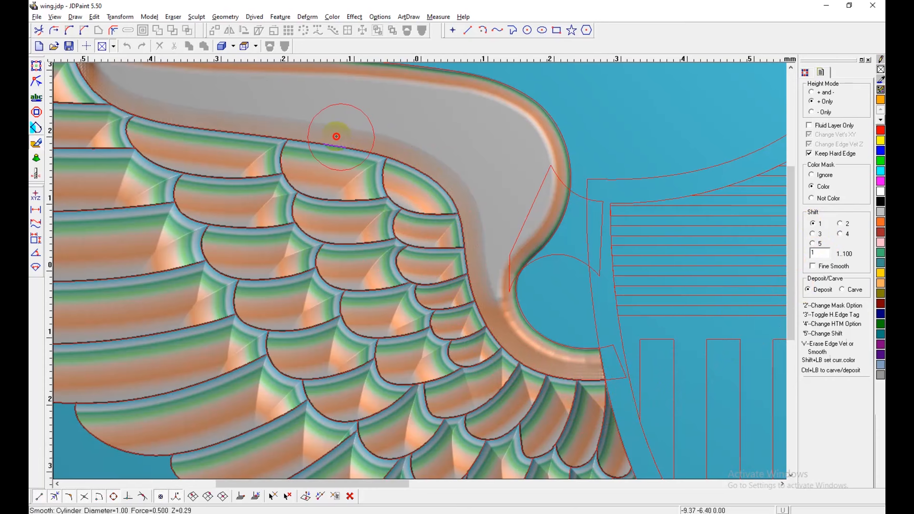
middle_click_drag(478, 230, 647, 314)
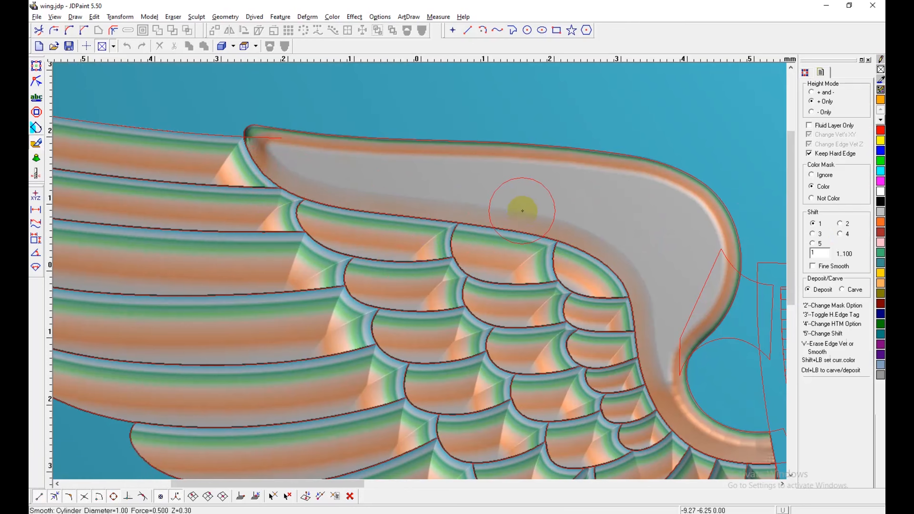
left_click(814, 92)
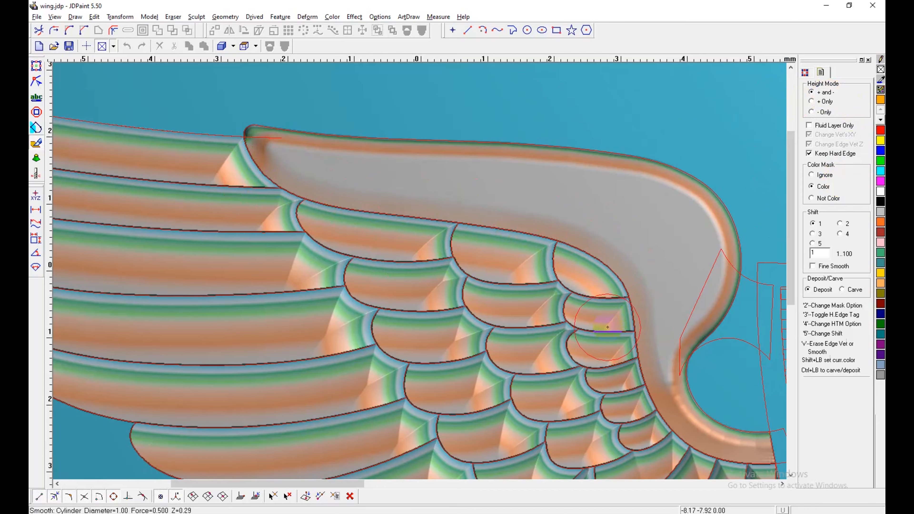
middle_click_drag(607, 327, 475, 260)
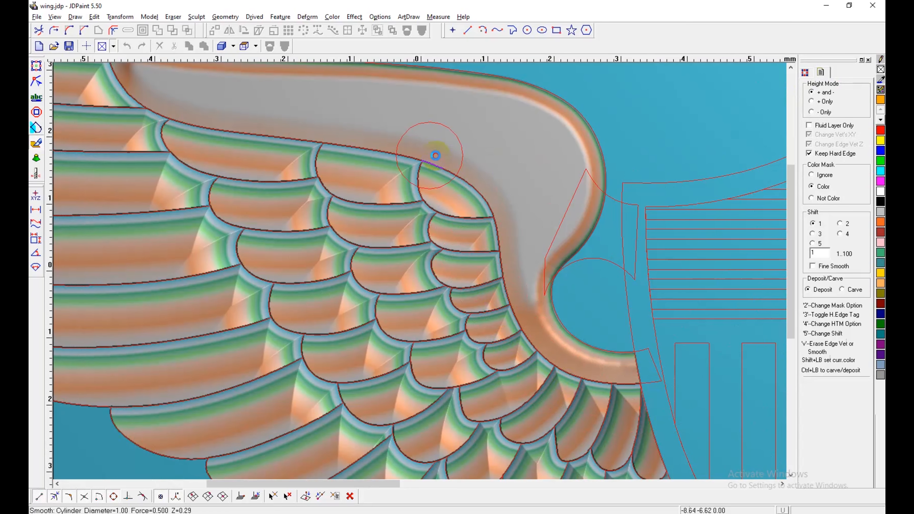
Step: Check the feathers next to the shoulder in the 2D drawing's reference picture and return to the sculpting model
left_click(40, 67)
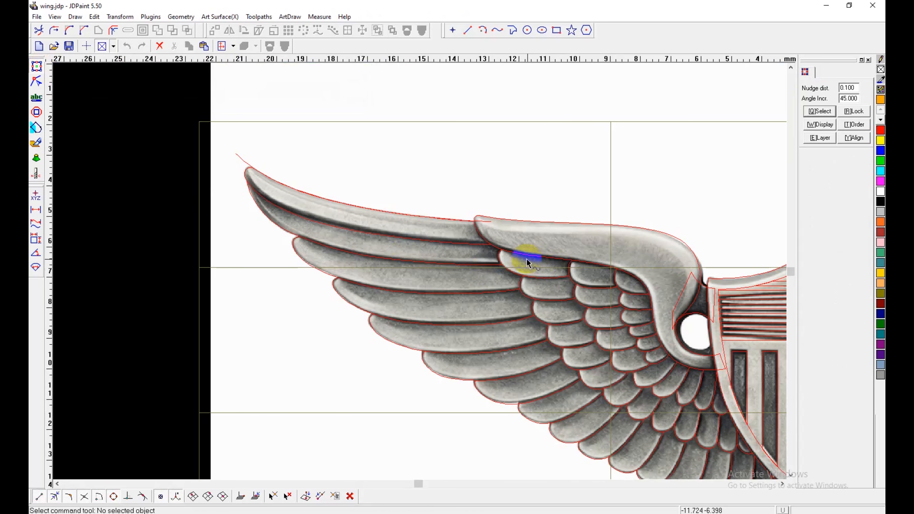
middle_click_drag(460, 265, 360, 243, "shift")
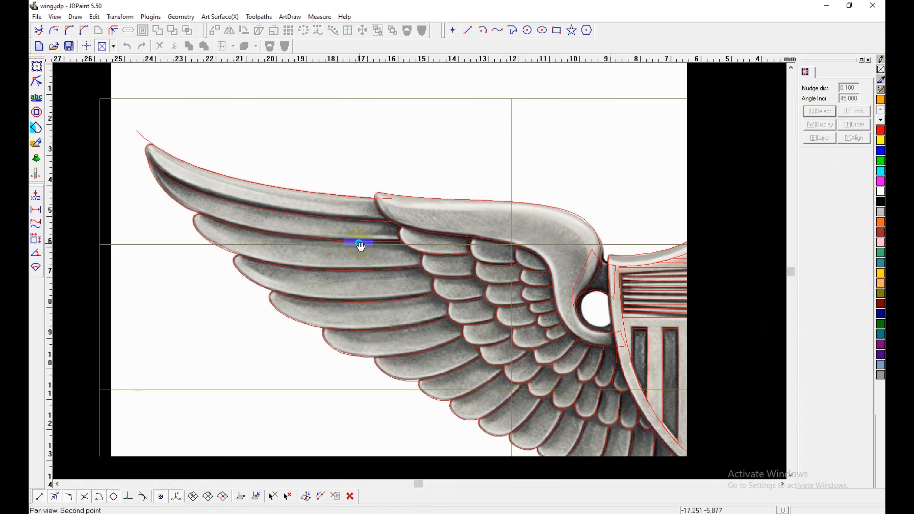
scroll(524, 272, "up", 2)
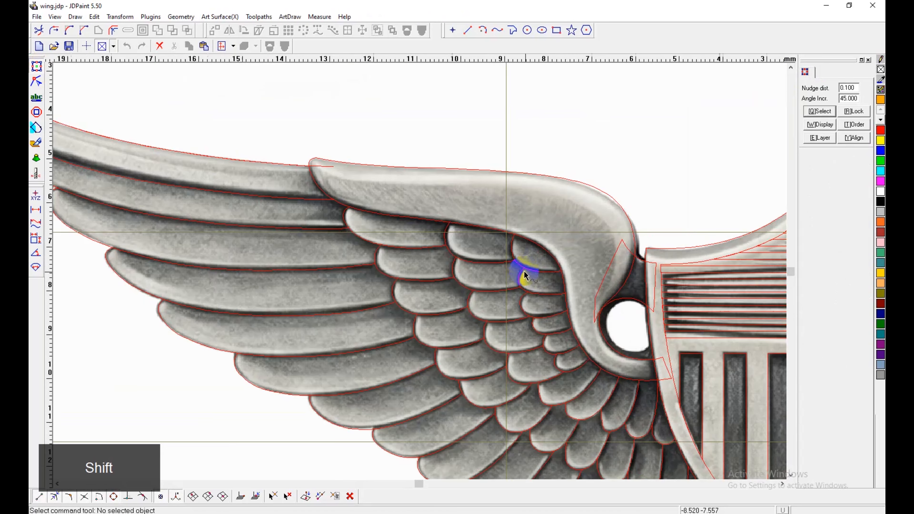
left_click(35, 176)
middle_click_drag(323, 230, 490, 295, "shift")
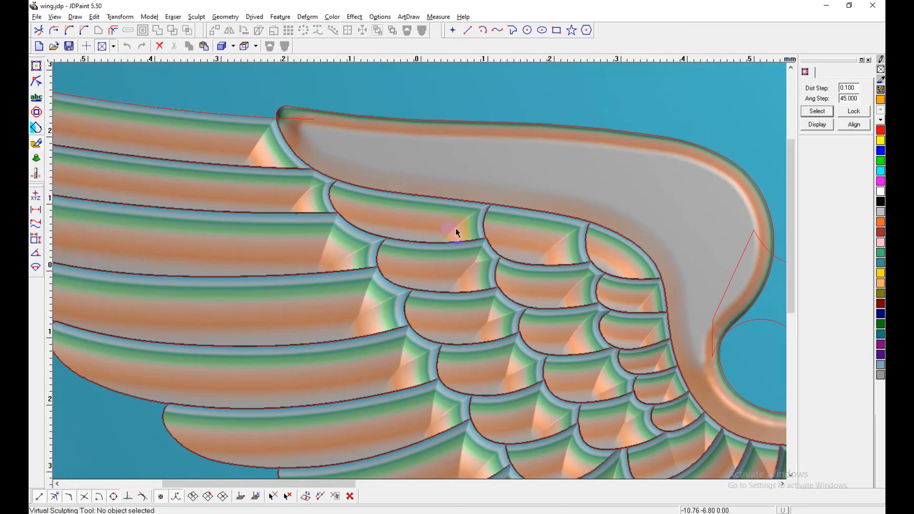
Step: Smooth the inner end of the first short feather under the shoulder on its sampled color, with - Only height mode and shift 3
key("shift+e")
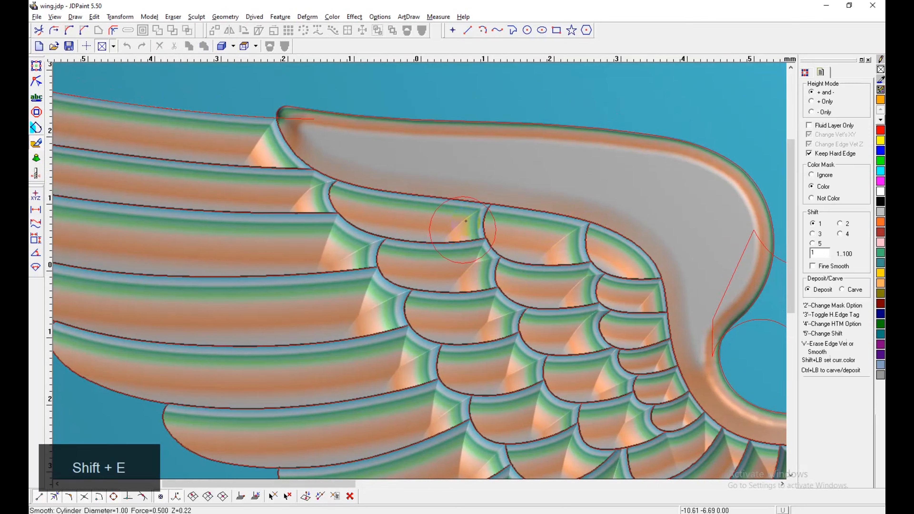
left_click(466, 221, "shift")
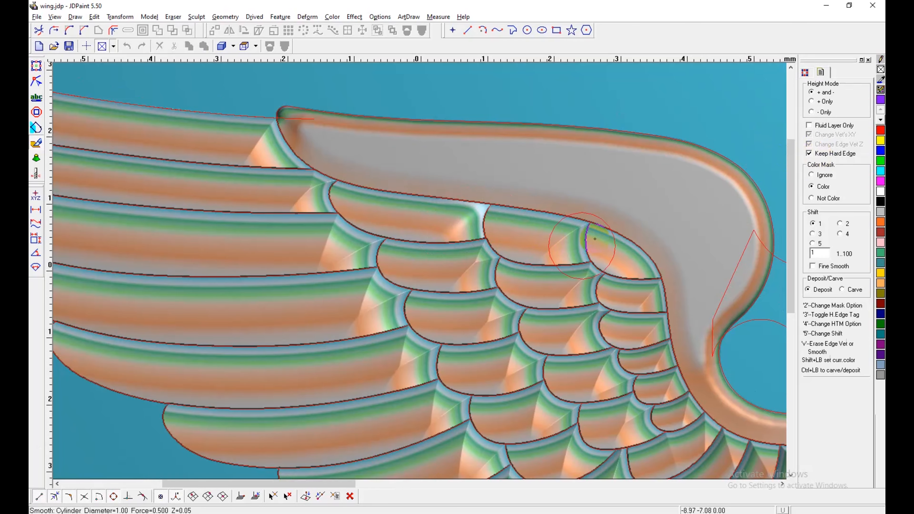
scroll(489, 226, "up", 1)
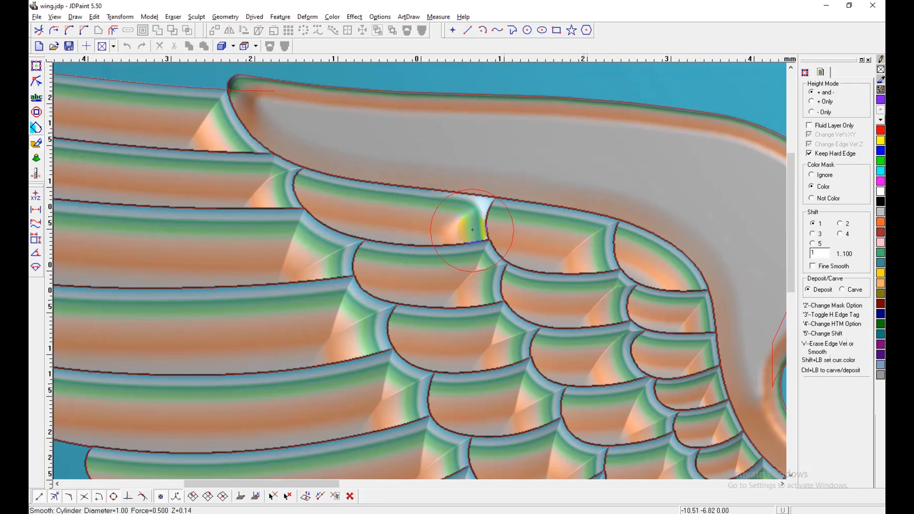
key("z")
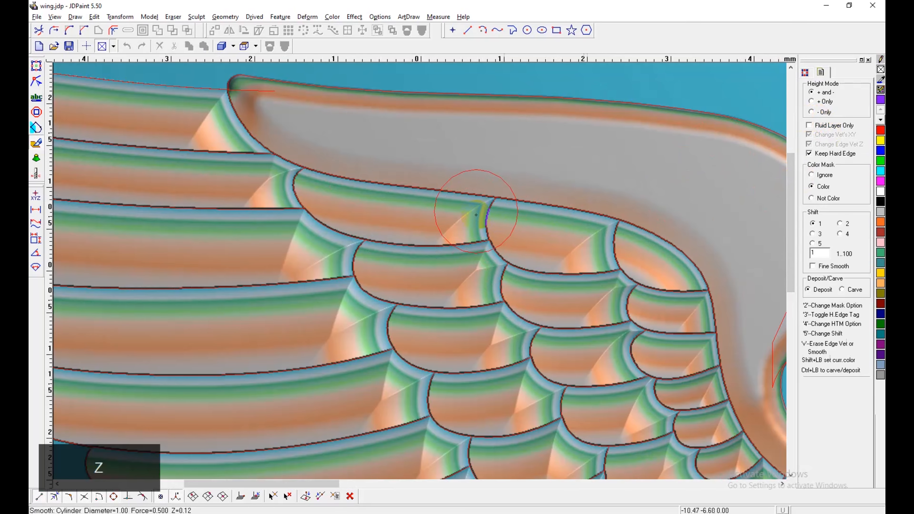
left_click(815, 112)
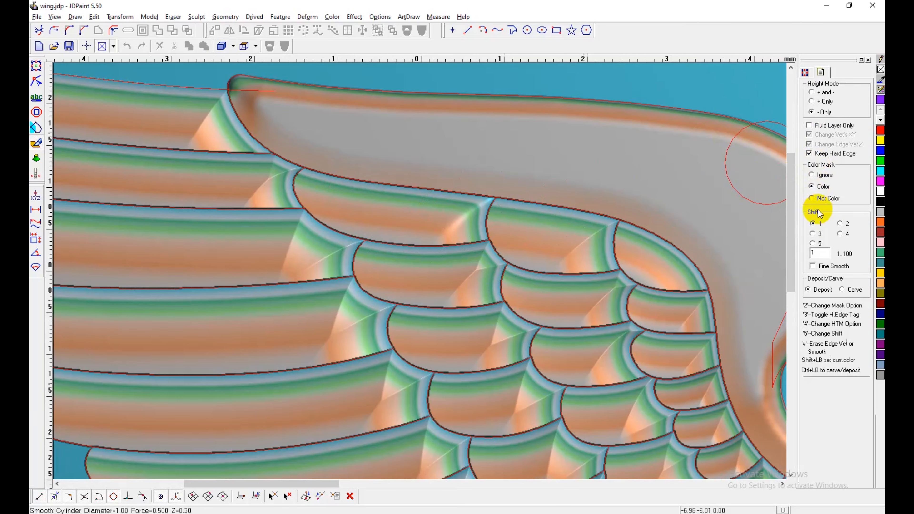
left_click(818, 235)
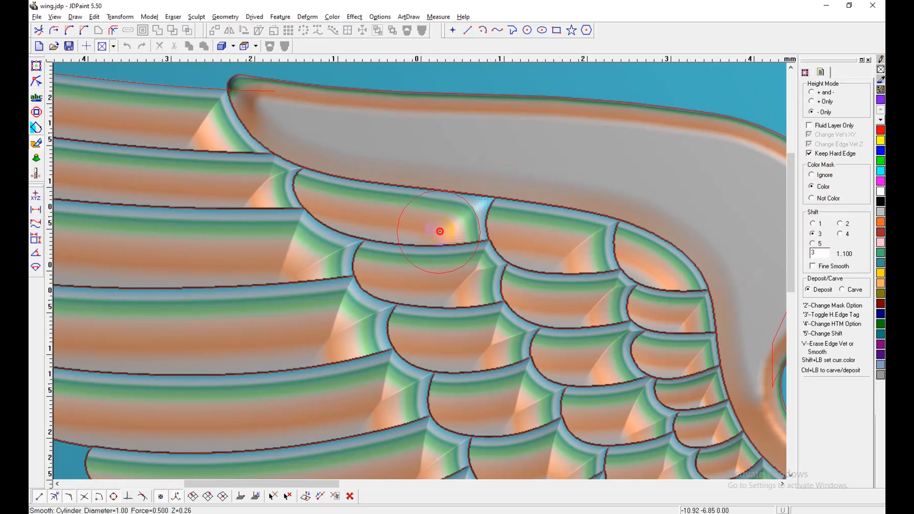
mouse_move(477, 210)
left_mouse_down()
mouse_move(439, 214)
mouse_move(476, 214)
mouse_move(430, 239)
left_mouse_up()
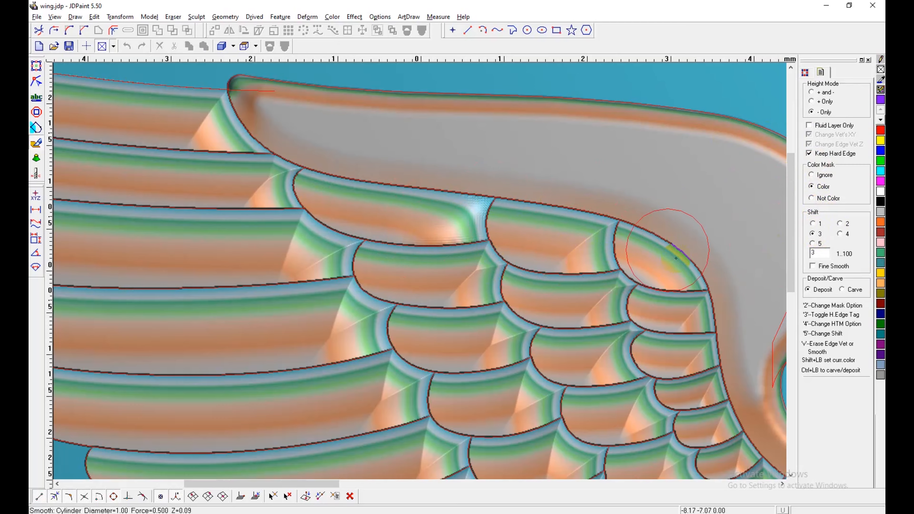
Step: Set the Smooth shift to 2 and smooth the inner ends of the first two feathers directly under the shoulder
left_click(840, 224)
left_click_drag(437, 213, 446, 219, "shift")
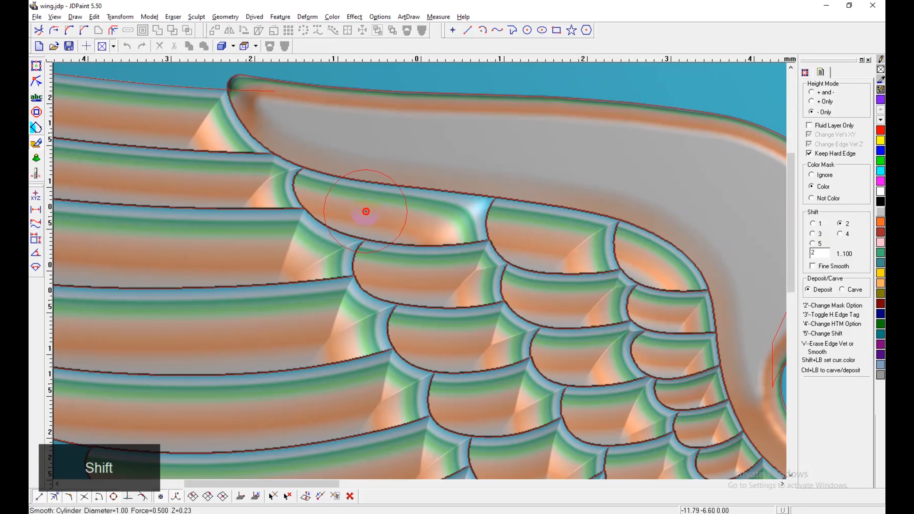
mouse_move(516, 235)
left_mouse_down("shift")
mouse_move(596, 247)
mouse_move(620, 231)
left_mouse_up("shift")
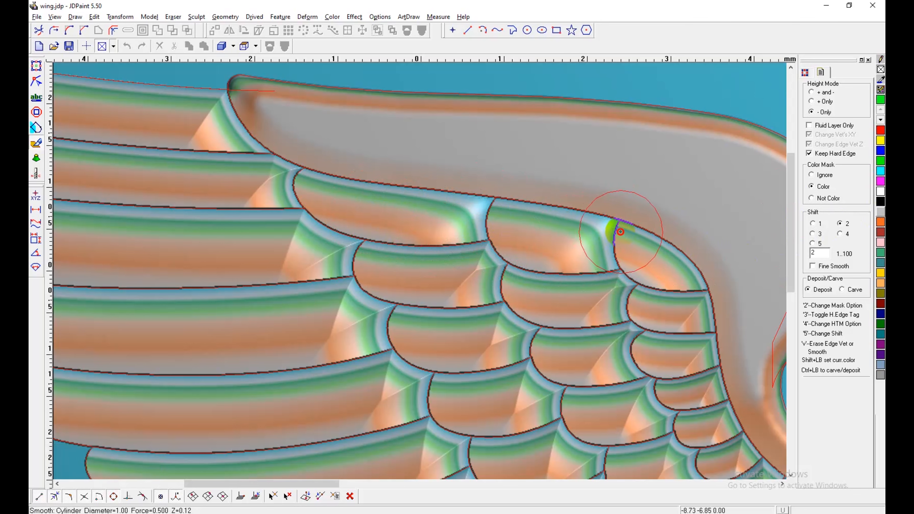
Step: Smooth the inner ends of the three short feathers in the second row, sampling each feather's color first
middle_click_drag(626, 305, 483, 223)
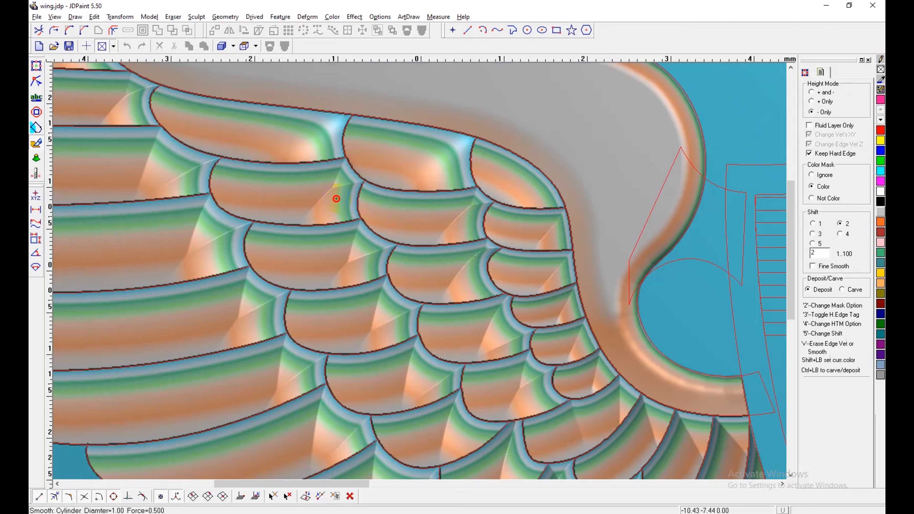
mouse_move(337, 199)
left_mouse_down("shift")
mouse_move(329, 200)
mouse_move(354, 179)
mouse_move(323, 182)
mouse_move(333, 205)
mouse_move(345, 189)
left_mouse_up("shift")
left_click(439, 218, "shift")
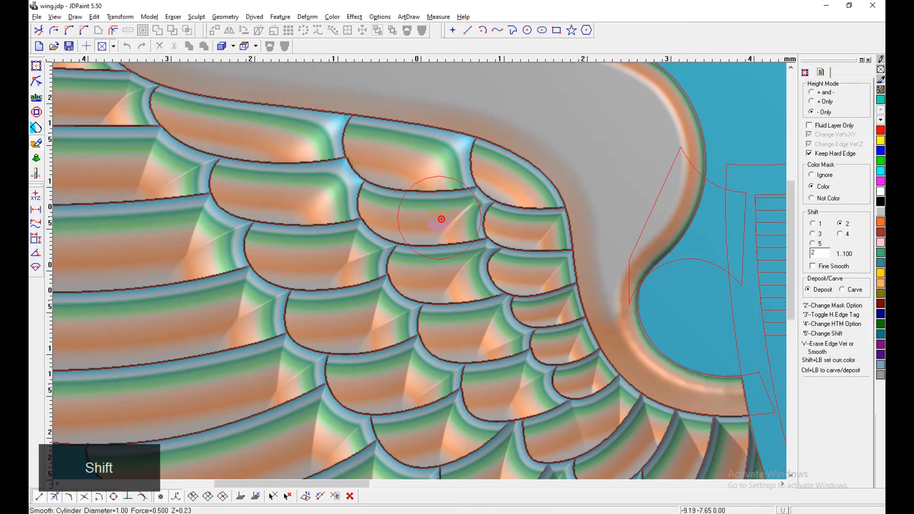
mouse_move(441, 219)
left_mouse_down()
mouse_move(459, 204)
mouse_move(474, 211)
mouse_move(465, 204)
mouse_move(466, 224)
mouse_move(465, 205)
mouse_move(483, 223)
mouse_move(529, 227)
mouse_move(537, 239)
mouse_move(558, 225)
left_mouse_up()
left_click(535, 229, "shift")
Step: Smooth the inner ends of the three short feathers in the third row and the outermost short feather below them
left_click(565, 270, "shift")
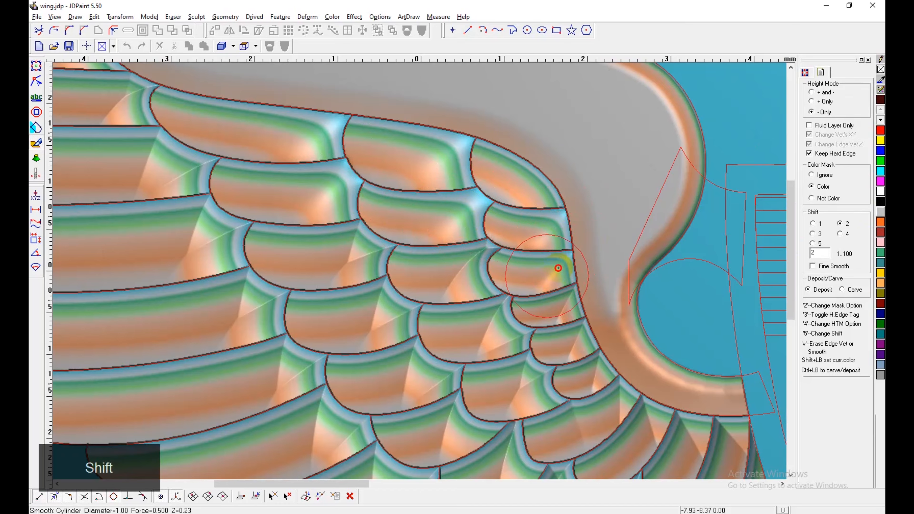
left_click(449, 269, "shift")
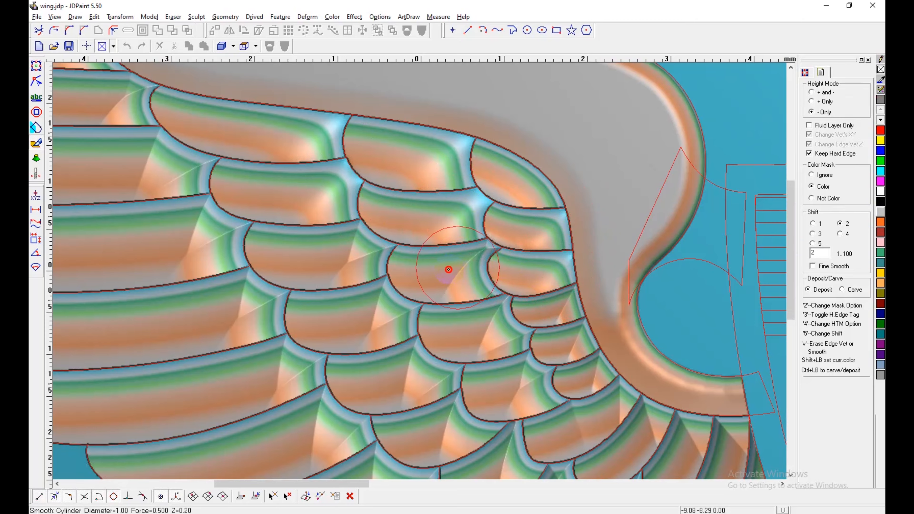
mouse_move(477, 264)
left_mouse_down()
mouse_move(481, 246)
mouse_move(493, 251)
mouse_move(468, 255)
left_mouse_up()
left_click(332, 250, "shift")
mouse_move(333, 252)
left_mouse_down()
mouse_move(331, 266)
mouse_move(384, 250)
mouse_move(350, 239)
mouse_move(347, 265)
mouse_move(400, 321)
mouse_move(360, 287)
mouse_move(400, 286)
mouse_move(376, 286)
mouse_move(378, 317)
mouse_move(403, 297)
mouse_move(364, 321)
left_mouse_up()
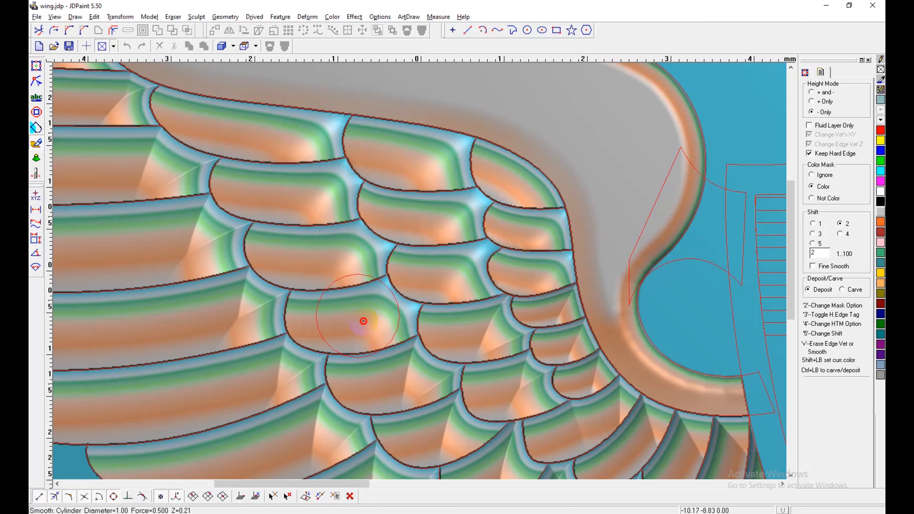
Step: Smooth the rest of the fourth row of short feathers and the small feathers stacked along the shoulder's inner curve
left_click(514, 347, "shift")
mouse_move(514, 347)
left_mouse_down()
mouse_move(505, 308)
mouse_move(510, 341)
mouse_move(540, 314)
mouse_move(521, 316)
mouse_move(566, 306)
mouse_move(558, 302)
mouse_move(569, 355)
mouse_move(577, 338)
left_mouse_up()
left_click(582, 346, "shift")
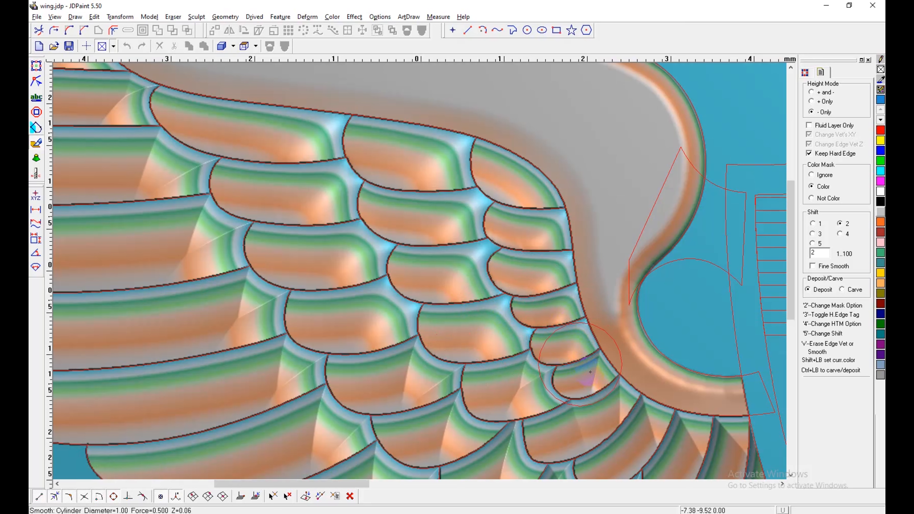
left_click_drag(590, 372, 587, 350)
Step: Smooth the inner ends of the two wider short feathers in the fifth row, sampling each feather's color
left_click(517, 396, "shift")
mouse_move(517, 396)
left_mouse_down()
mouse_move(511, 370)
mouse_move(535, 388)
mouse_move(524, 383)
mouse_move(531, 364)
mouse_move(555, 384)
left_mouse_up()
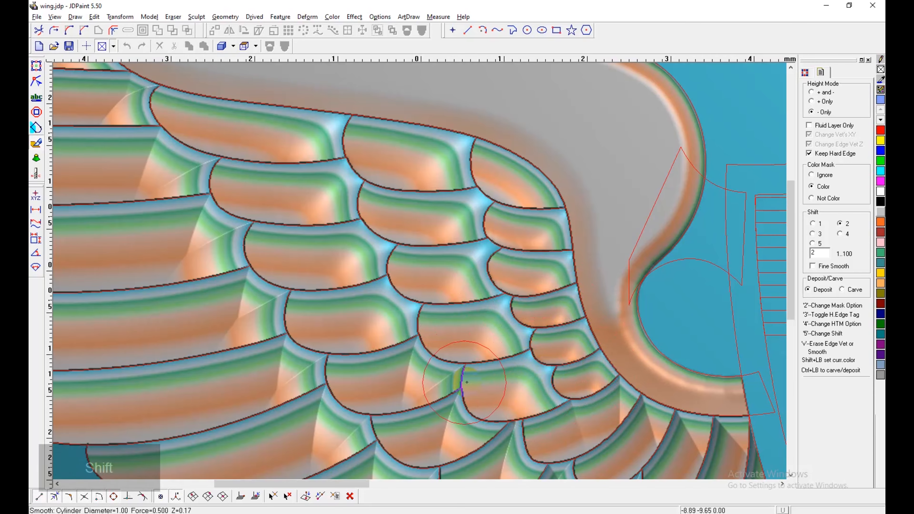
left_click(426, 377, "shift")
mouse_move(425, 377)
left_mouse_down()
mouse_move(420, 359)
mouse_move(438, 364)
mouse_move(423, 374)
mouse_move(441, 351)
mouse_move(430, 388)
mouse_move(423, 349)
mouse_move(445, 365)
mouse_move(414, 355)
left_mouse_up()
Step: Smooth the inner ends of the next two short feathers diagonally below the fifth row, each on its own sampled color
middle_click_drag(520, 432, 523, 308)
left_click(457, 320, "shift")
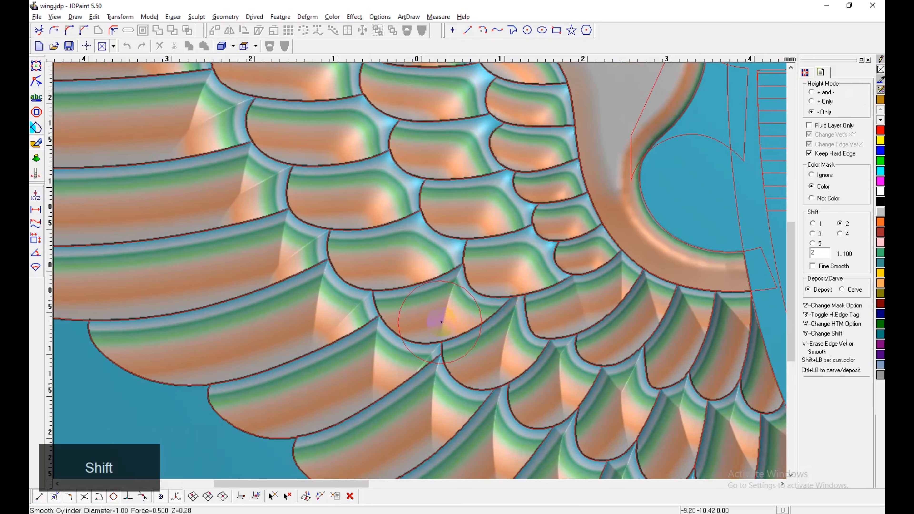
mouse_move(435, 321)
left_mouse_down()
mouse_move(469, 286)
mouse_move(446, 305)
mouse_move(461, 282)
mouse_move(456, 291)
left_mouse_up()
left_click(493, 345, "shift")
mouse_move(495, 338)
left_mouse_down()
mouse_move(509, 297)
mouse_move(495, 326)
left_mouse_up()
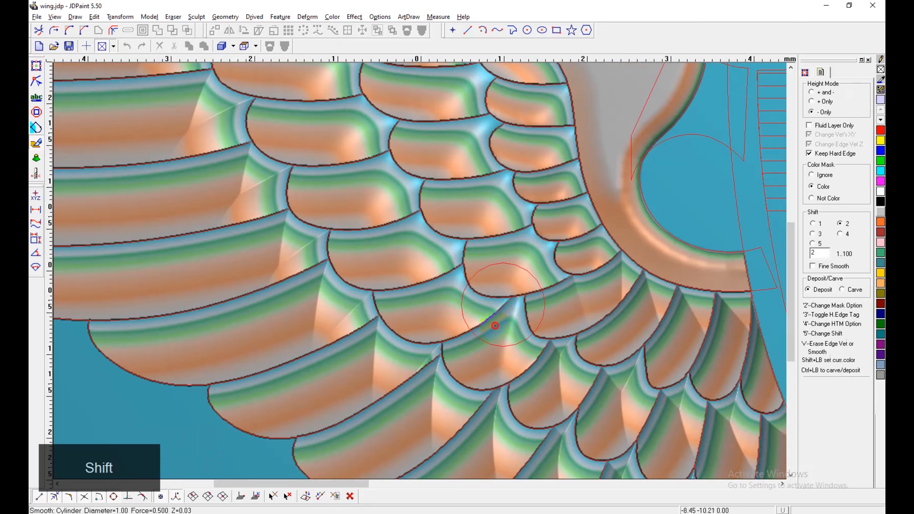
mouse_move(503, 361)
left_mouse_down()
mouse_move(519, 310)
mouse_move(504, 355)
mouse_move(519, 342)
left_mouse_up()
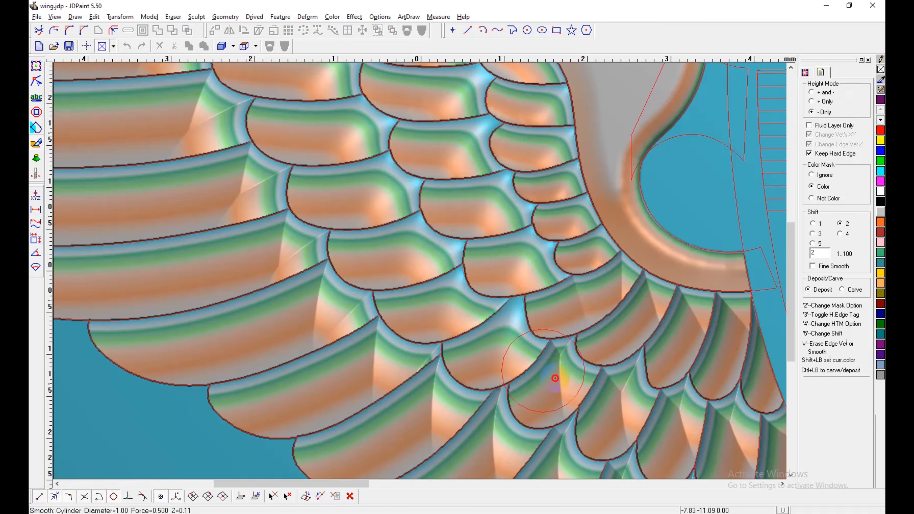
Step: Smooth the upper ends of the slanted short feathers beneath the shoulder's narrow end, sampling each feather's color
mouse_move(556, 378)
left_mouse_down("shift")
mouse_move(565, 352)
mouse_move(572, 373)
mouse_move(555, 351)
mouse_move(583, 367)
mouse_move(545, 378)
left_mouse_up("shift")
mouse_move(619, 400)
left_mouse_down("shift")
mouse_move(634, 370)
mouse_move(622, 404)
mouse_move(619, 380)
mouse_move(632, 388)
mouse_move(639, 416)
left_mouse_up("shift")
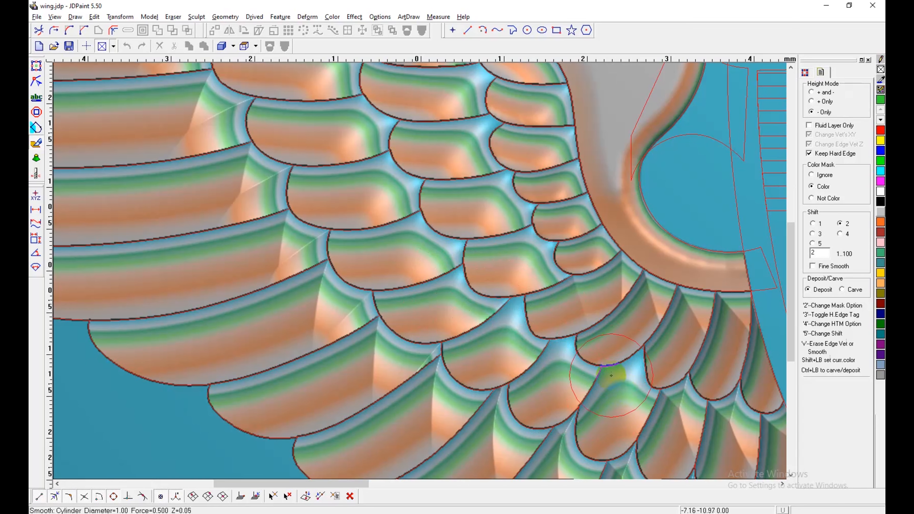
left_click(615, 335, "shift")
left_click_drag(616, 336, 640, 337)
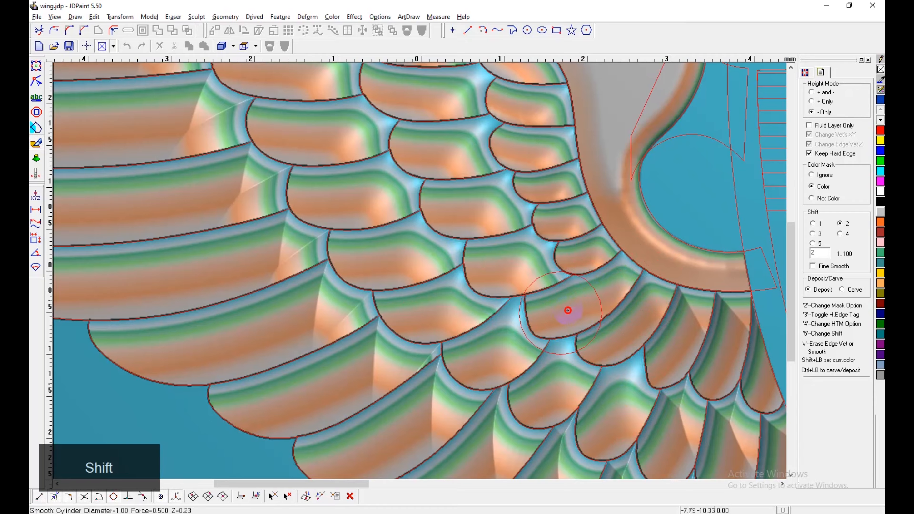
left_click(694, 342, "shift")
left_click_drag(694, 341, 686, 318)
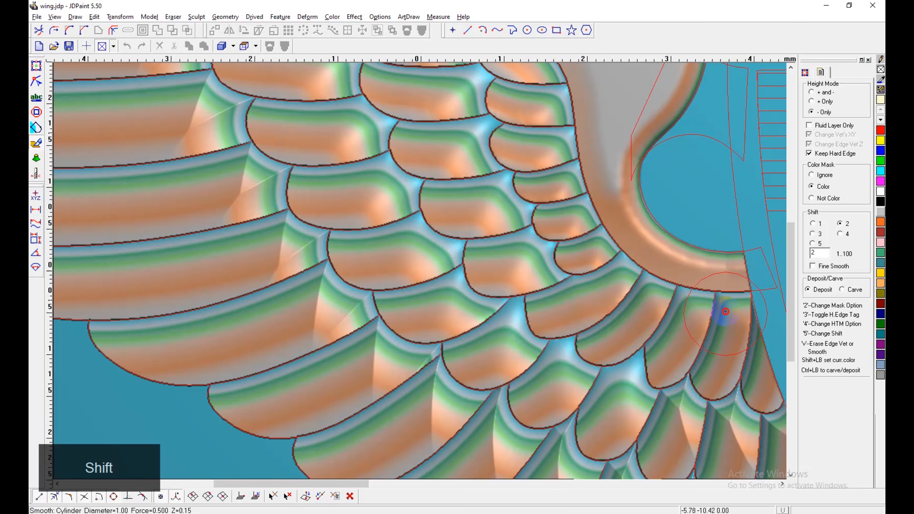
Step: Smooth the upper ends of the short feathers next to the shield's edge, down to the small pointed one
mouse_move(689, 400)
middle_mouse_down()
mouse_move(633, 390)
mouse_move(491, 313)
middle_mouse_up()
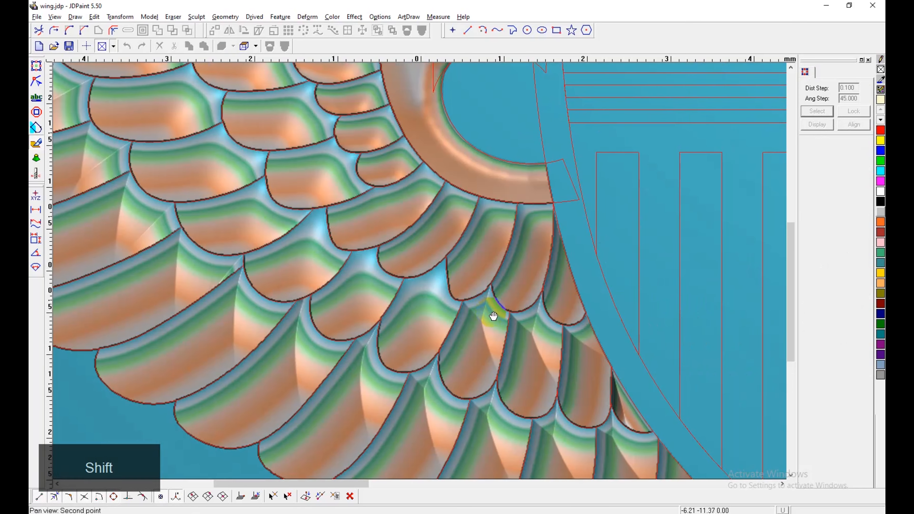
left_click(529, 359, "shift")
left_click_drag(530, 359, 531, 338)
mouse_move(536, 306)
left_mouse_down()
mouse_move(535, 372)
mouse_move(585, 369)
mouse_move(613, 405)
left_mouse_up()
left_click(585, 382, "shift")
left_click(621, 408, "shift")
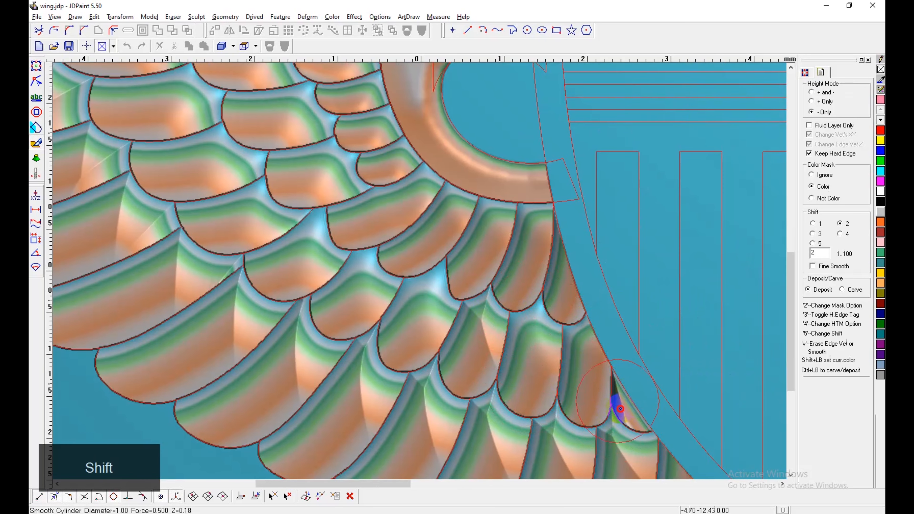
Step: Smooth the upper ends of two long feathers in the bottom row near the shield, sampling each feather's color
middle_click_drag(594, 412, 527, 286)
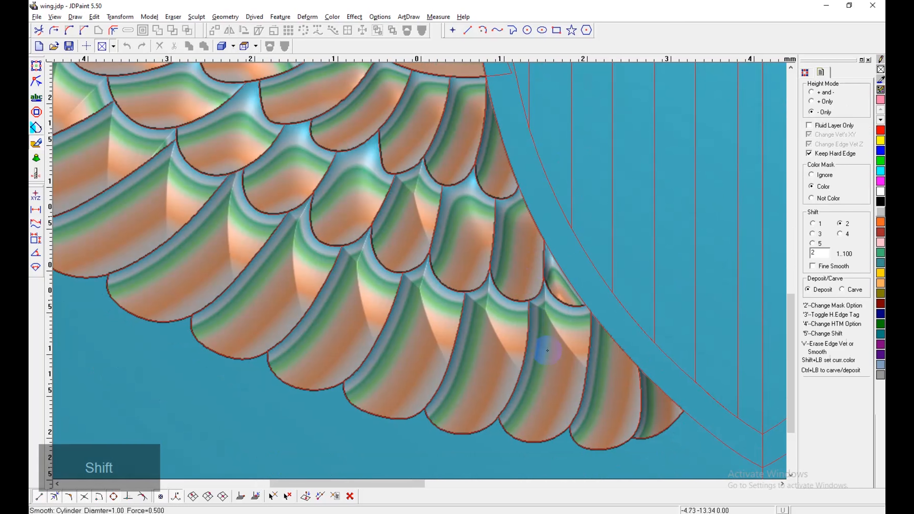
left_click(571, 391, "shift")
mouse_move(571, 392)
left_mouse_down()
mouse_move(551, 294)
mouse_move(560, 344)
mouse_move(571, 343)
mouse_move(553, 280)
left_mouse_up()
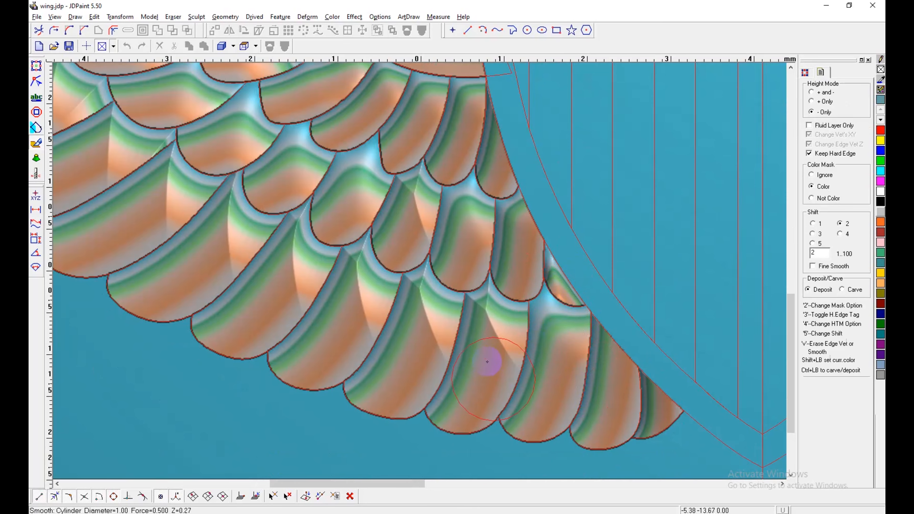
left_click(491, 324, "shift")
mouse_move(495, 295)
left_mouse_down()
mouse_move(500, 320)
mouse_move(488, 321)
mouse_move(499, 337)
left_mouse_up()
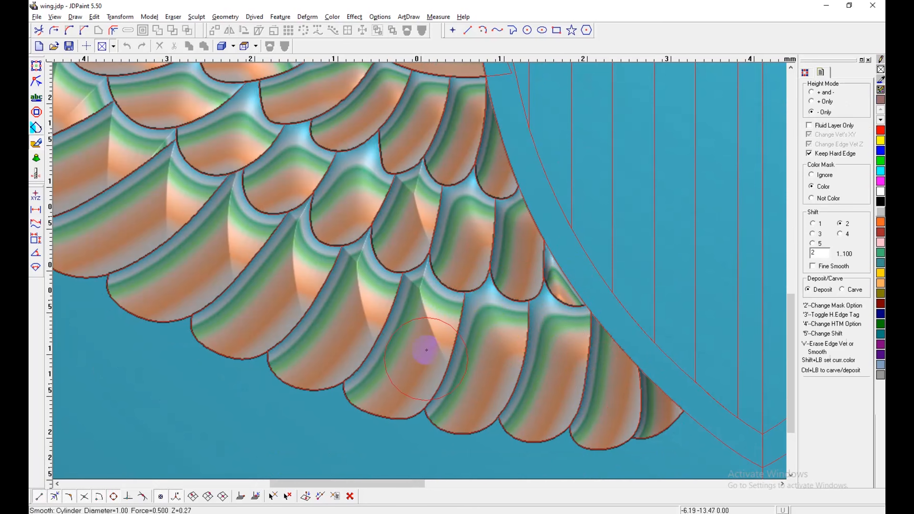
Step: Smooth the upper ends of the next three long bottom-row feathers, working away from the shield and sampling each new feather's color
mouse_move(427, 350)
left_mouse_down()
mouse_move(422, 275)
mouse_move(445, 315)
left_mouse_up()
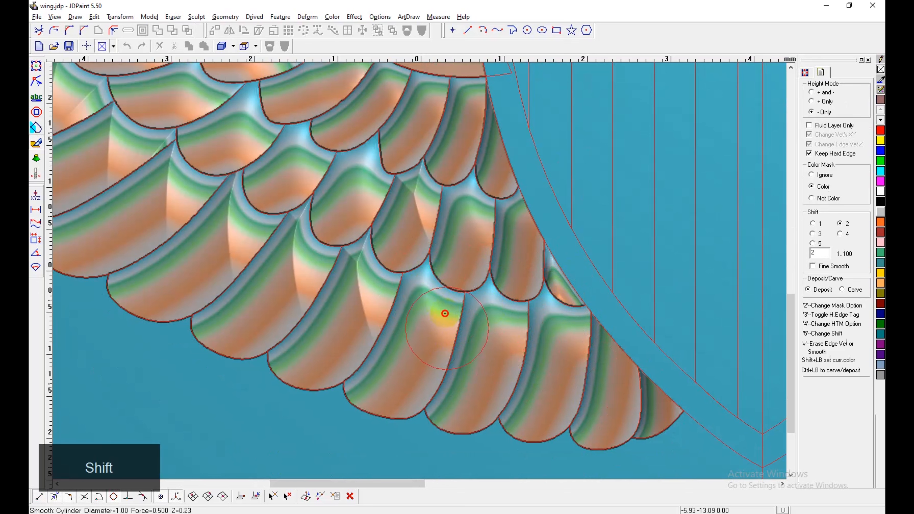
left_click(372, 314, "shift")
mouse_move(363, 217)
left_mouse_down()
mouse_move(368, 318)
mouse_move(363, 257)
mouse_move(378, 319)
left_mouse_up()
middle_click_drag(464, 361, 605, 418)
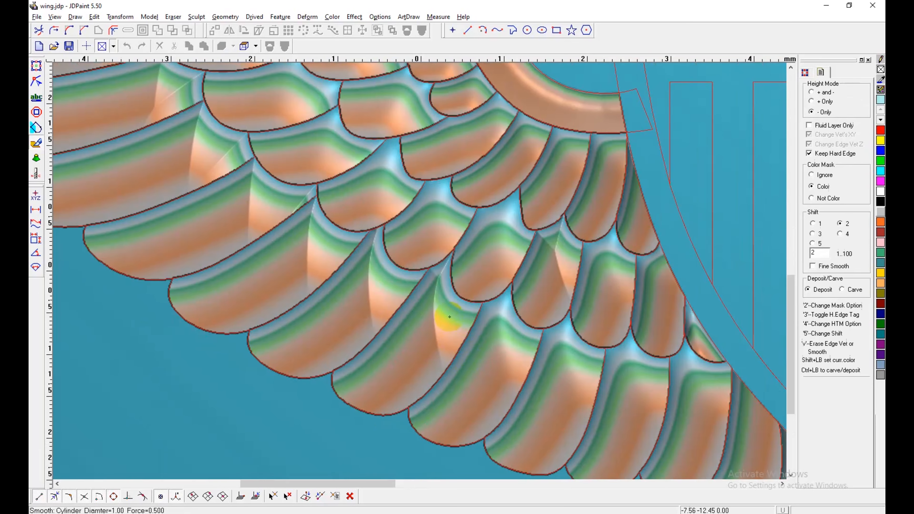
left_click(449, 324, "shift")
left_click_drag(433, 351, 437, 269)
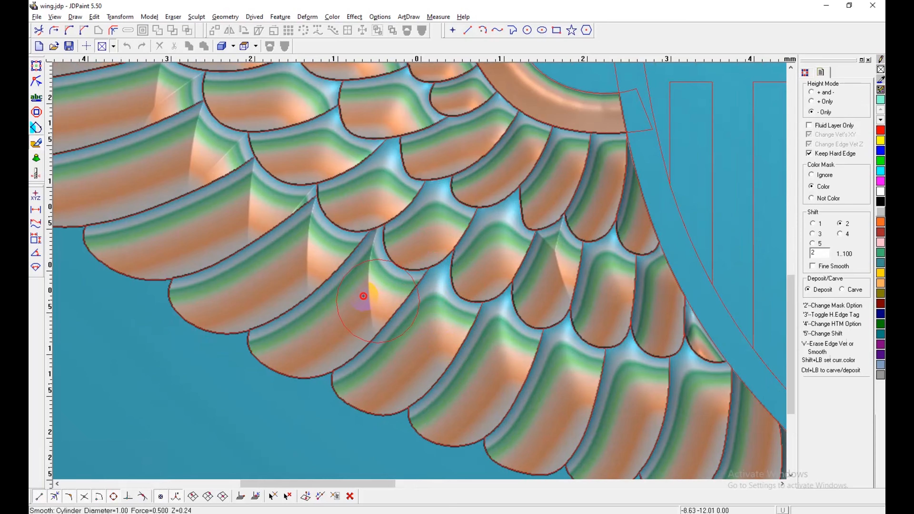
Step: Smooth the next long bottom-row feather's upper end and the creased short feather two rows below the shoulder ring, each on its sampled color
left_click(378, 246, "shift")
mouse_move(387, 248)
left_mouse_down()
mouse_move(389, 275)
mouse_move(382, 245)
mouse_move(370, 302)
left_mouse_up()
left_click(563, 232, "shift")
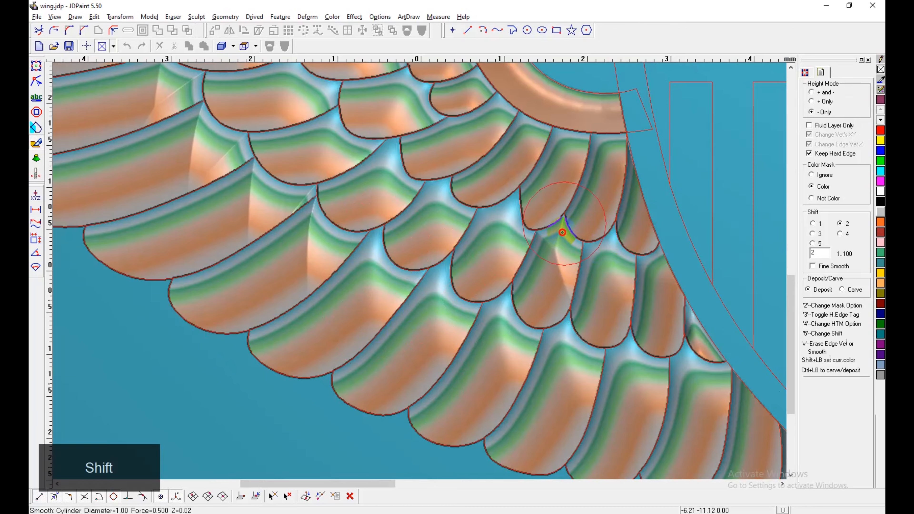
mouse_move(554, 250)
left_mouse_down()
mouse_move(560, 235)
mouse_move(565, 280)
left_mouse_up()
Step: Smooth the inner ends of the ninth and eighth long feathers counted from the wing's upper edge, sampling each color
middle_click_drag(356, 265, 459, 294)
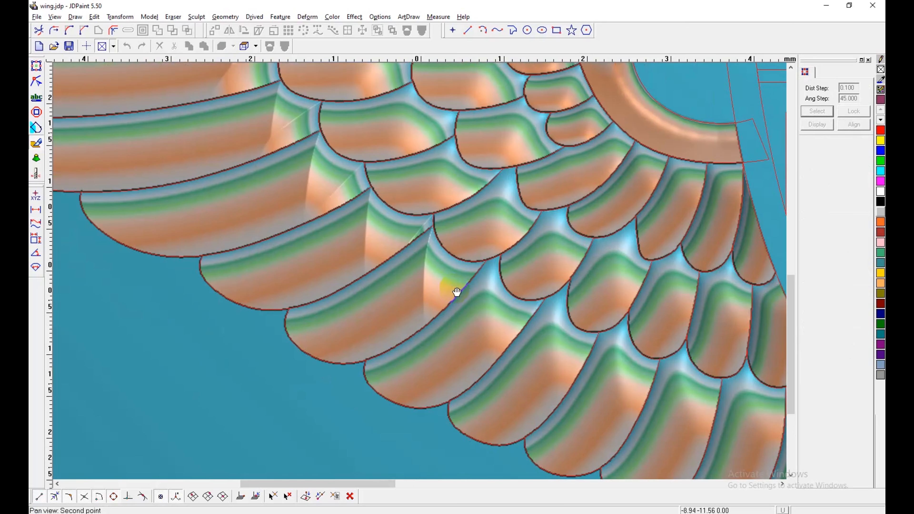
left_click(418, 254, "shift")
mouse_move(418, 255)
left_mouse_down()
mouse_move(448, 267)
mouse_move(424, 274)
left_mouse_up()
left_click(383, 239, "shift")
mouse_move(383, 239)
left_mouse_down()
mouse_move(402, 214)
mouse_move(395, 243)
left_mouse_up()
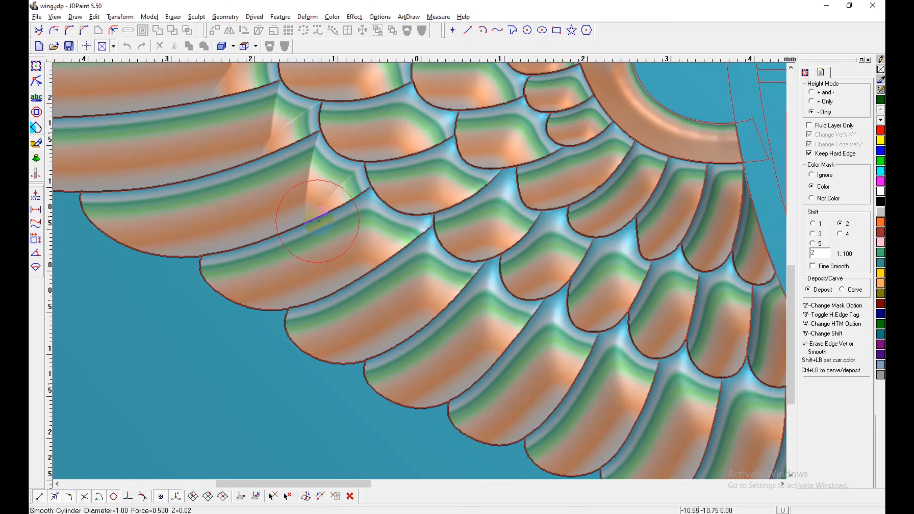
Step: Smooth the inner ends of the seventh and sixth long feathers from the wing's upper edge, each on its own sampled color
middle_click_drag(403, 256, 476, 295)
left_click(461, 247, "shift")
mouse_move(461, 247)
left_mouse_down()
mouse_move(453, 263)
mouse_move(513, 230)
mouse_move(479, 248)
left_mouse_up()
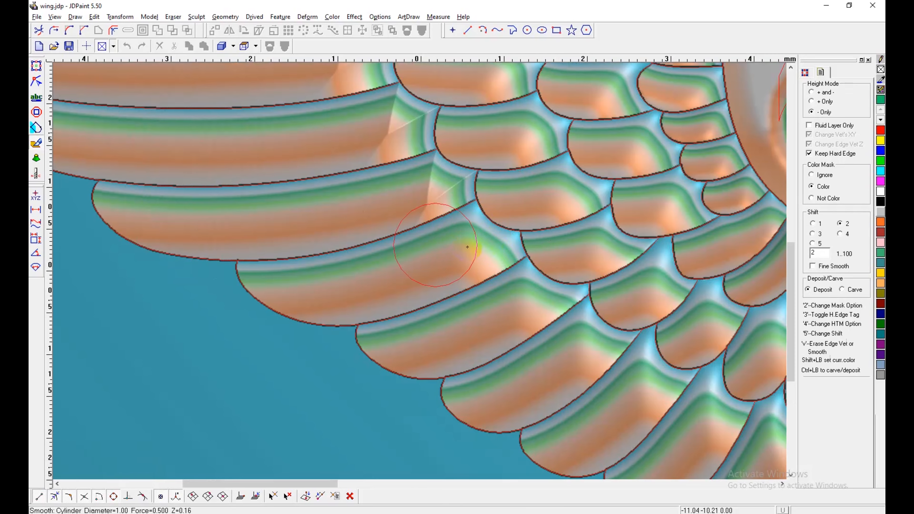
left_click(425, 175, "shift")
mouse_move(424, 176)
left_mouse_down()
mouse_move(466, 177)
mouse_move(437, 196)
mouse_move(440, 166)
mouse_move(434, 197)
mouse_move(444, 200)
left_mouse_up()
Step: Smooth the inner ends of the fifth and fourth long feathers from the wing's upper edge, sampling each feather's color
middle_click_drag(410, 199, 551, 304)
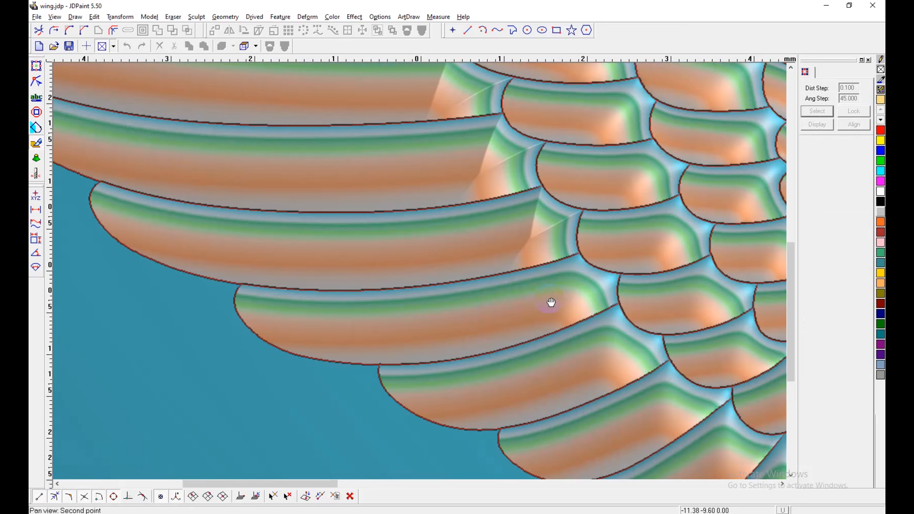
left_click(507, 231, "shift")
mouse_move(507, 231)
left_mouse_down("shift")
mouse_move(547, 207)
mouse_move(565, 216)
mouse_move(552, 208)
mouse_move(535, 239)
mouse_move(547, 206)
mouse_move(549, 231)
left_mouse_up("shift")
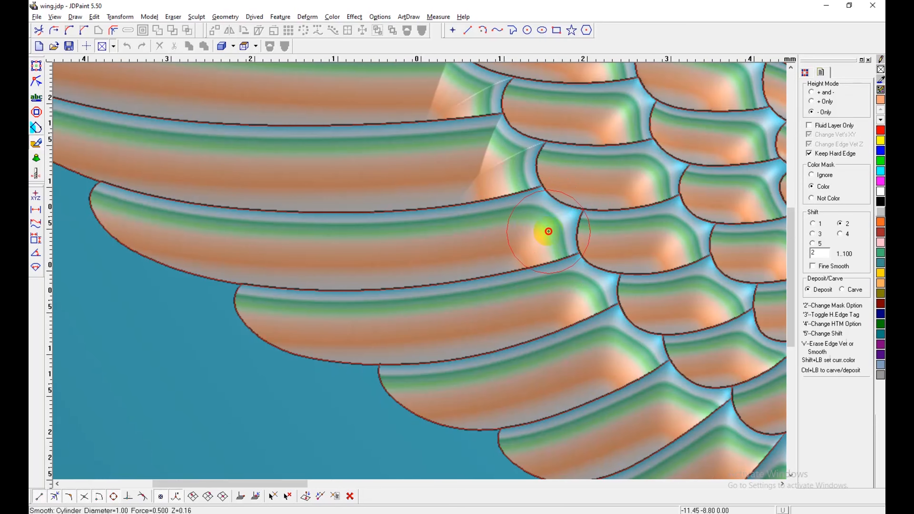
middle_click_drag(548, 216, 536, 309)
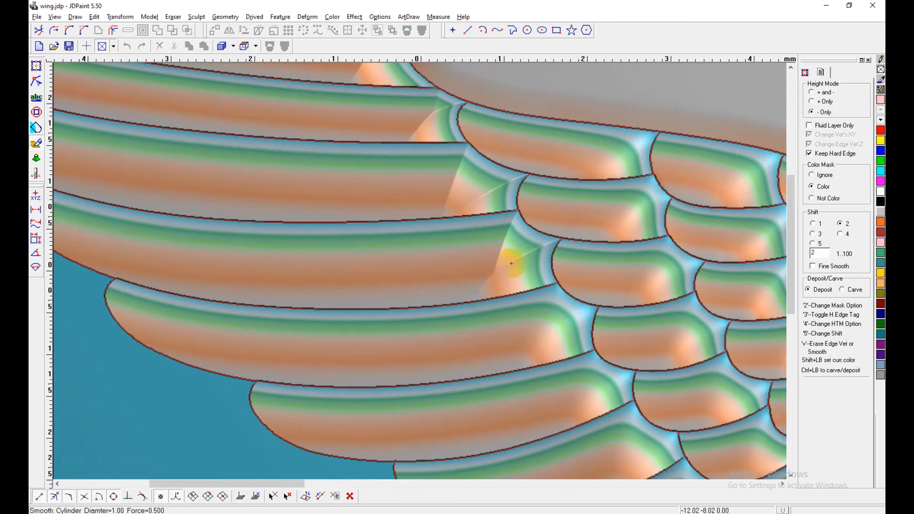
left_click(483, 271, "shift")
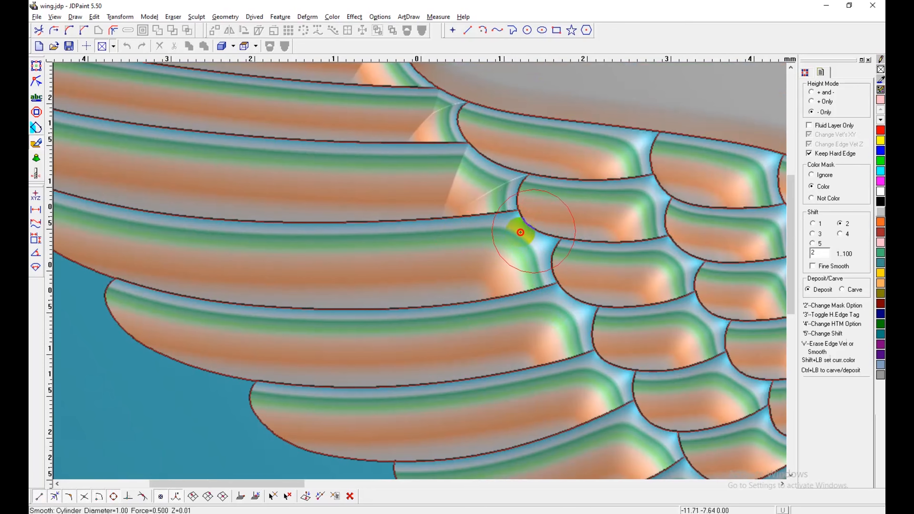
Step: Smooth the inner ends of the three uppermost long feathers beside the shoulder's tip on their sampled colors, and end the smoothing
middle_click_drag(487, 234, 586, 307)
left_click(572, 272, "shift")
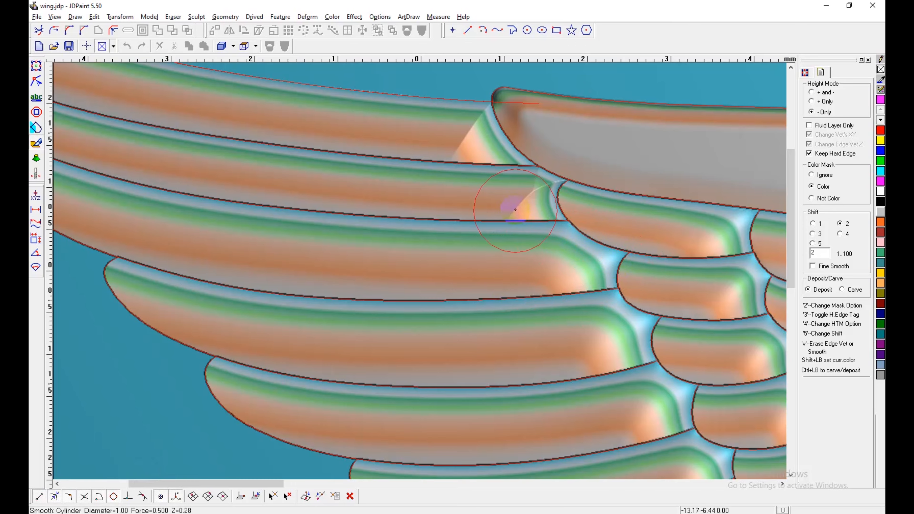
left_click(522, 200, "shift")
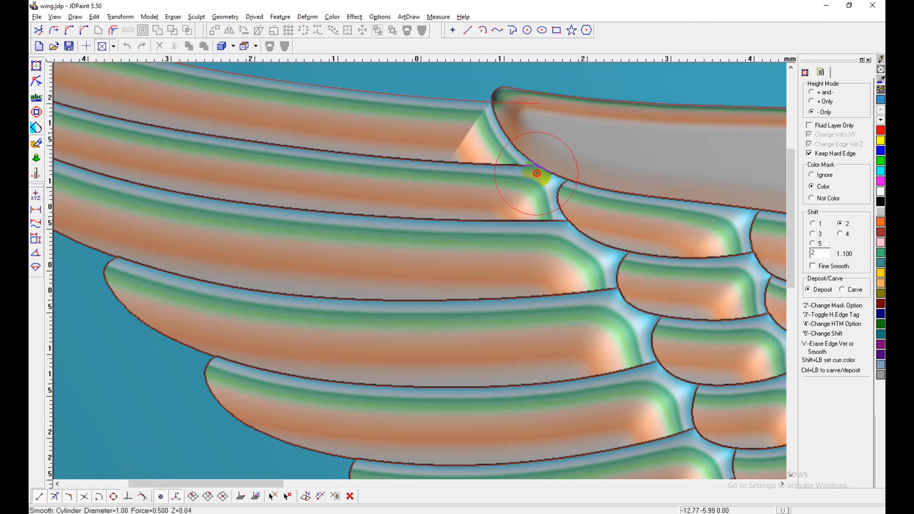
left_click(482, 134, "shift")
mouse_move(481, 134)
left_mouse_down()
mouse_move(484, 145)
mouse_move(466, 135)
mouse_move(488, 124)
mouse_move(457, 121)
mouse_move(514, 143)
mouse_move(444, 148)
left_mouse_up()
scroll(402, 187, "down", 10)
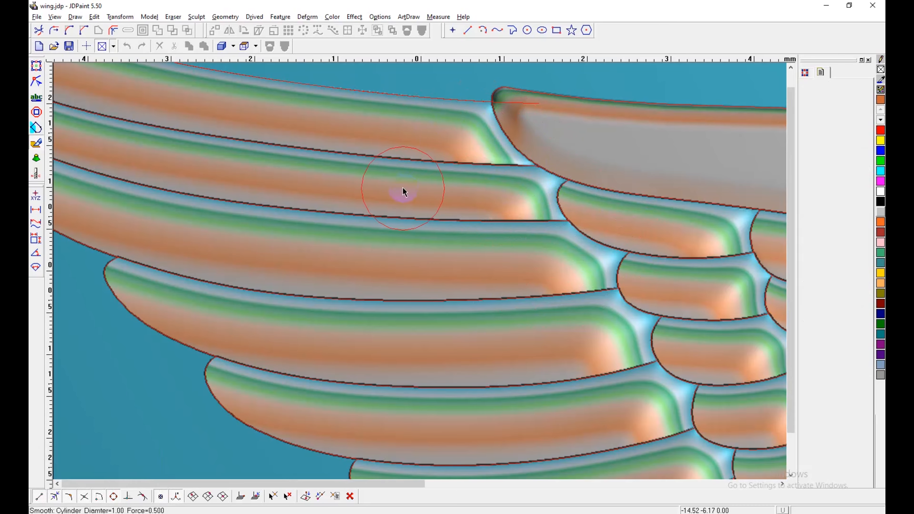
middle_click_drag(430, 242, 326, 256)
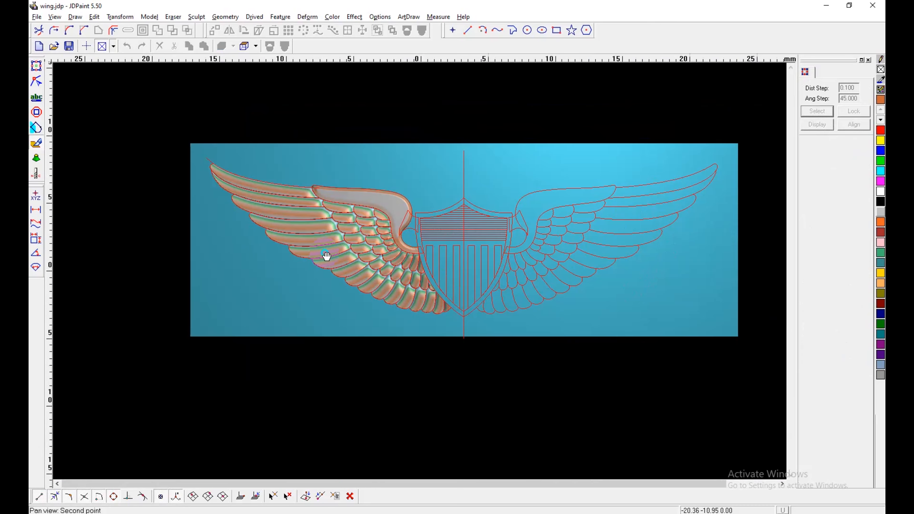
middle_click_drag(346, 138, 431, 248, "shift")
middle_click_drag(402, 244, 350, 245, "shift")
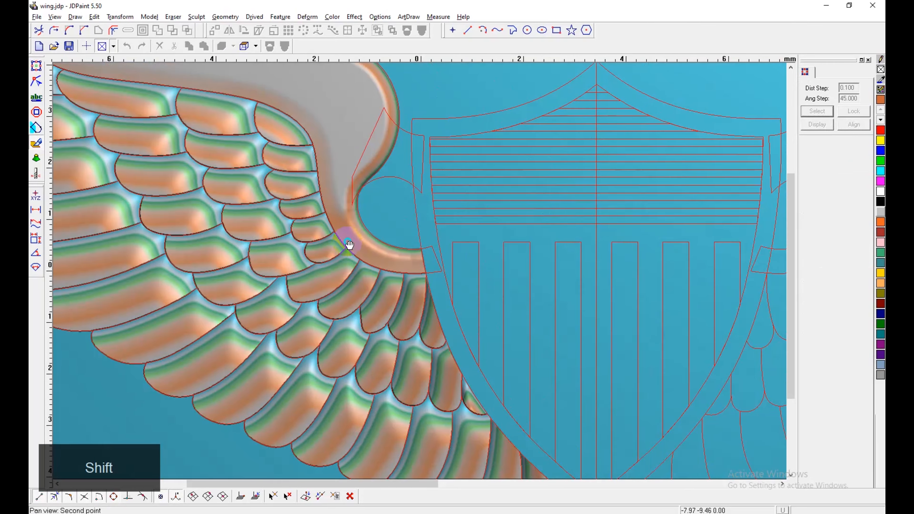
right_click(372, 238)
Step: Set the whole shield region to an absolute height of 0.5, with the color mask limited to the shield's sampled blue
scroll(378, 235, "down", 3)
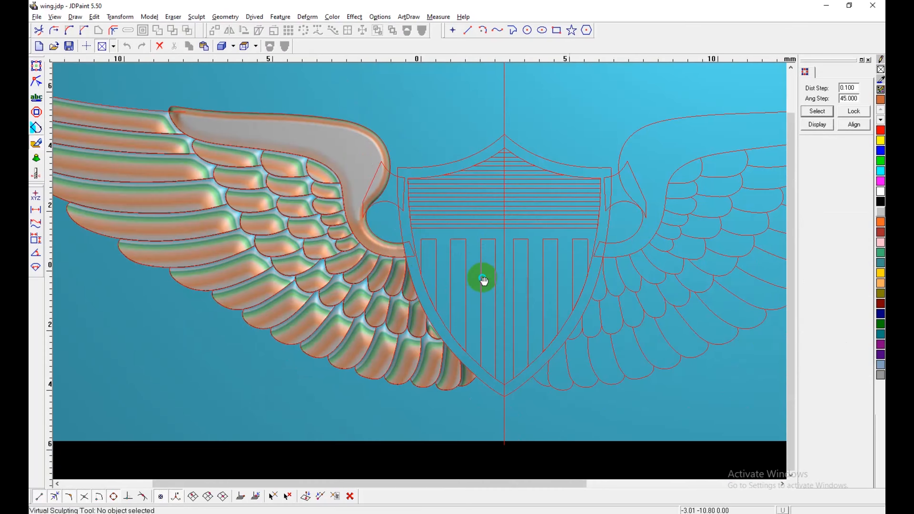
middle_click_drag(481, 276, 448, 282)
key("shift+n")
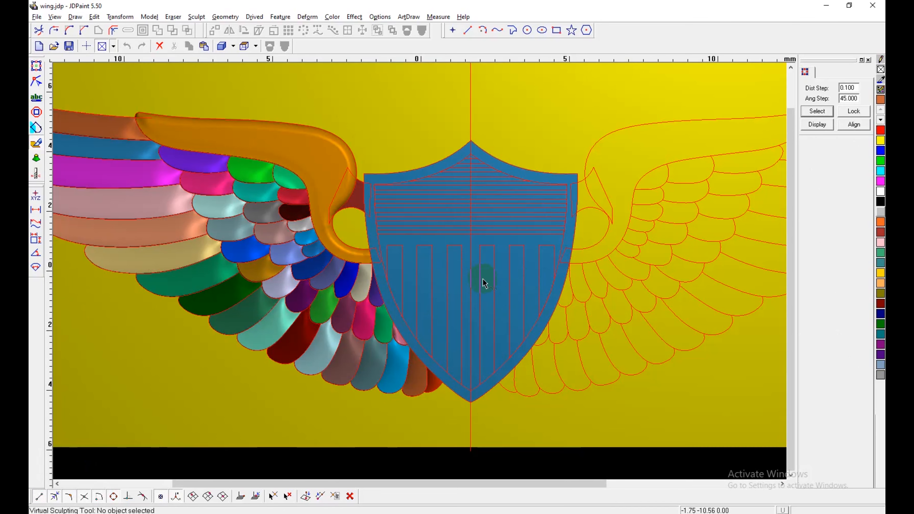
key("shift+b")
key("shift+r")
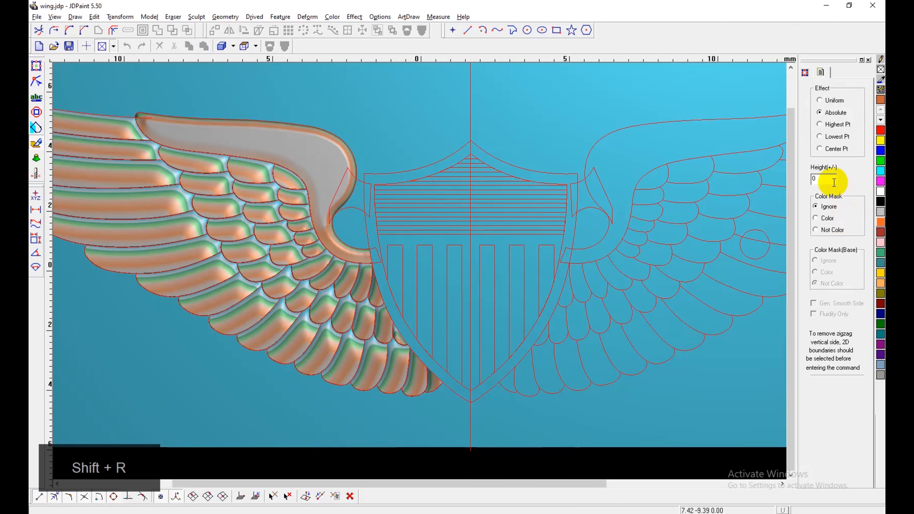
type(".4")
key("BackSpace")
type("5")
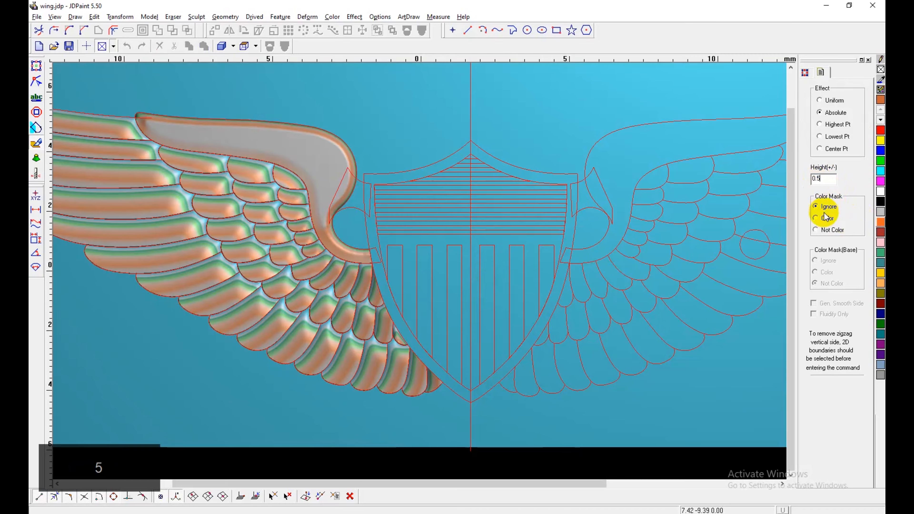
left_click(817, 218)
left_click(488, 307, "shift")
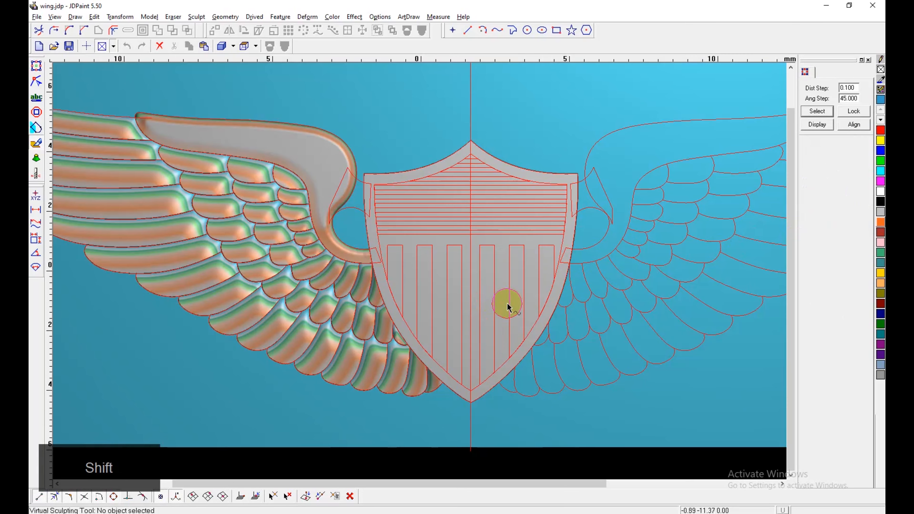
Step: Show the model in its region colors and select the outlines of the shield's vertical stripes
key("shift+n")
scroll(511, 303, "up", 3)
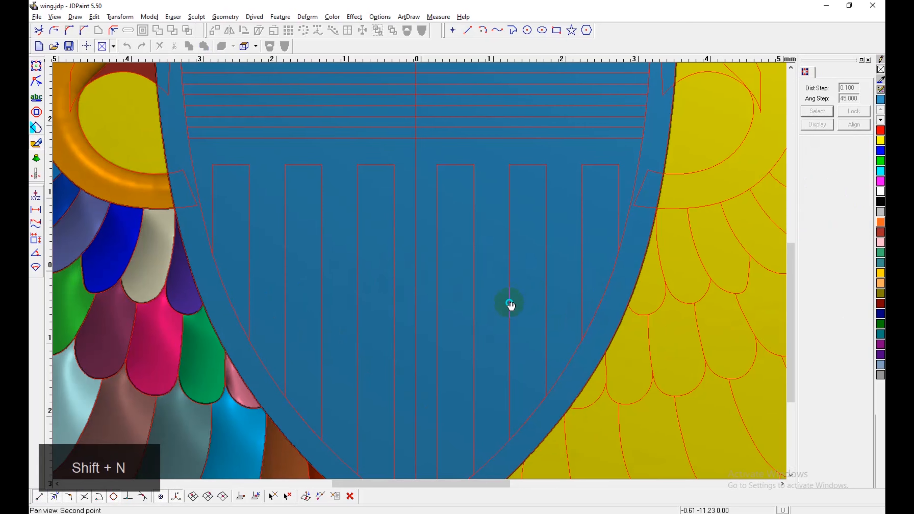
left_click(520, 261)
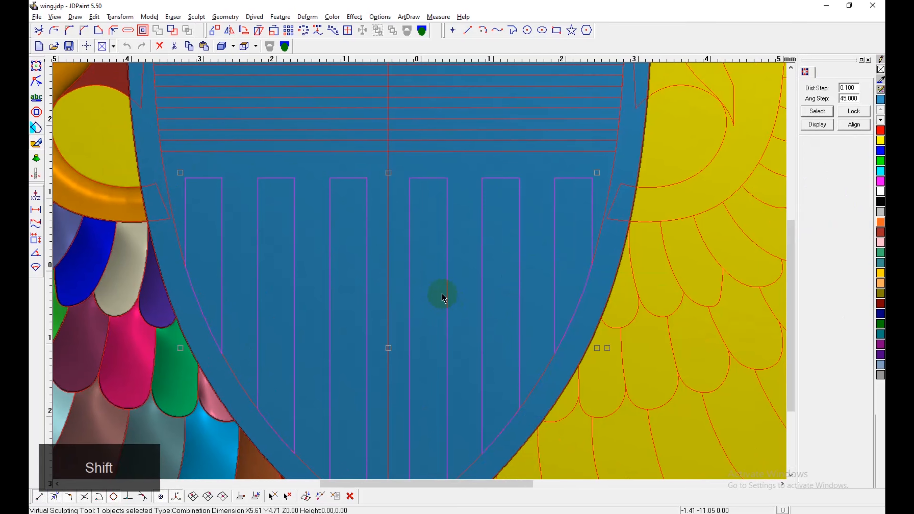
scroll(443, 294, "down", 5)
middle_click_drag(467, 295, 457, 319)
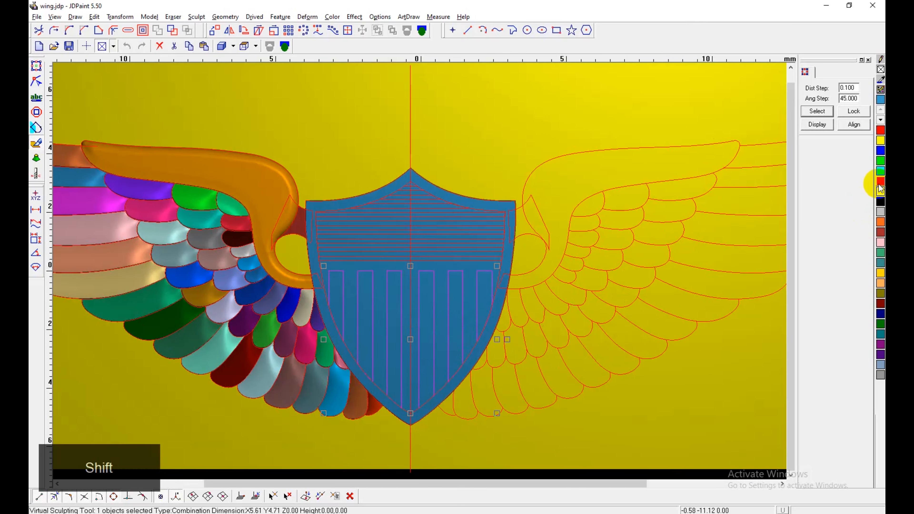
Step: Try to fill the shield's vertical stripes with cyan using Region Coloring
key("shift+c")
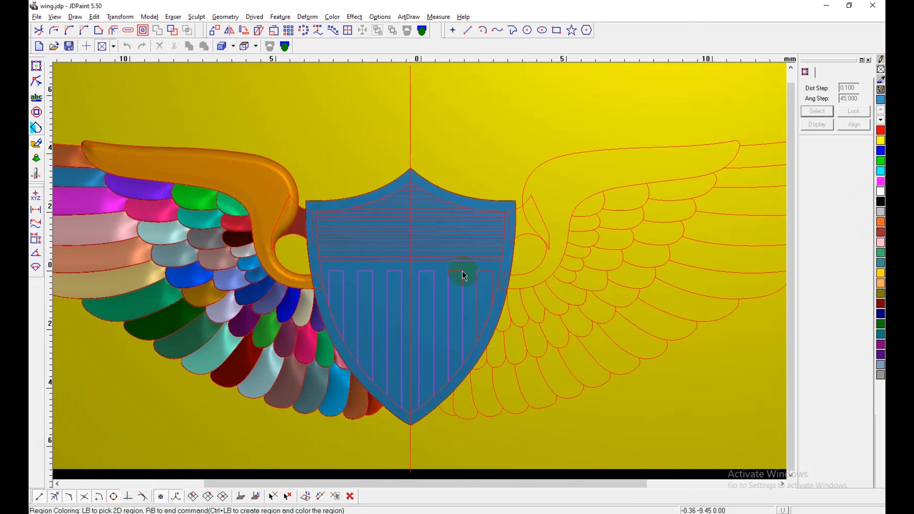
scroll(466, 293, "up", 1)
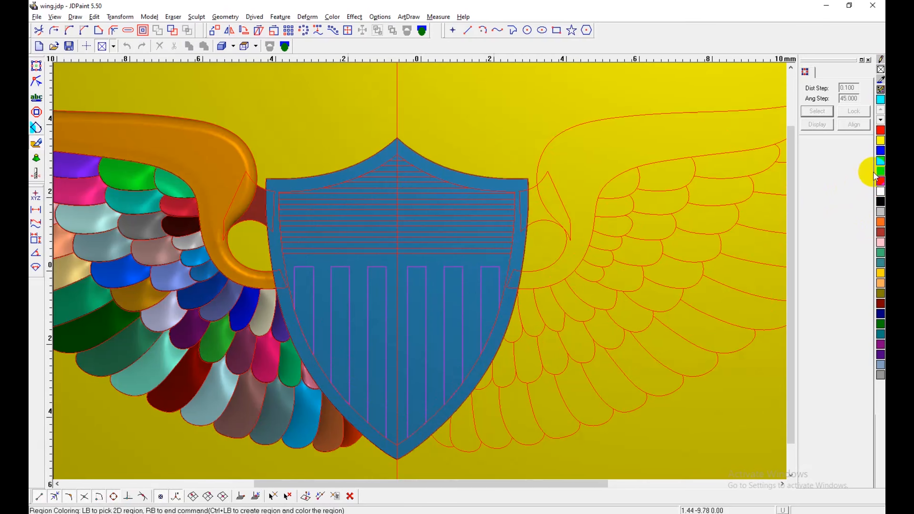
key("shift+c")
left_click(454, 270)
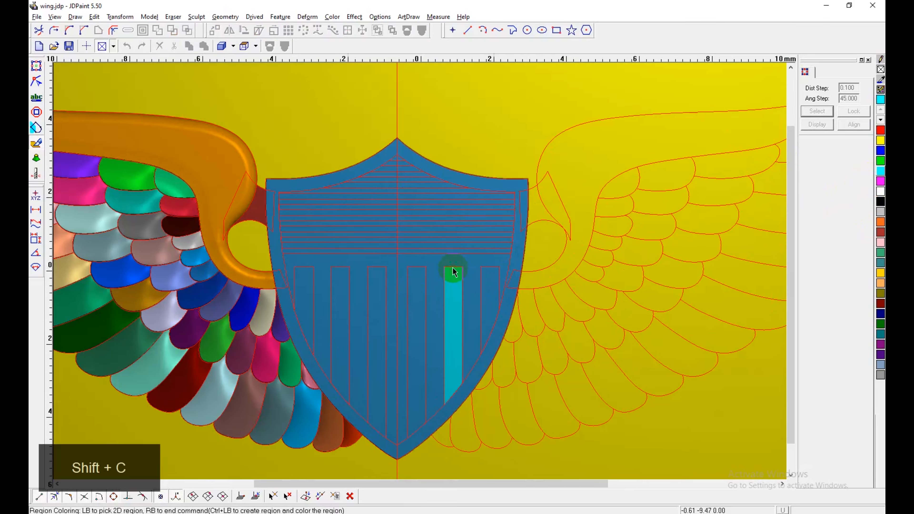
right_click(464, 271)
left_click(464, 273)
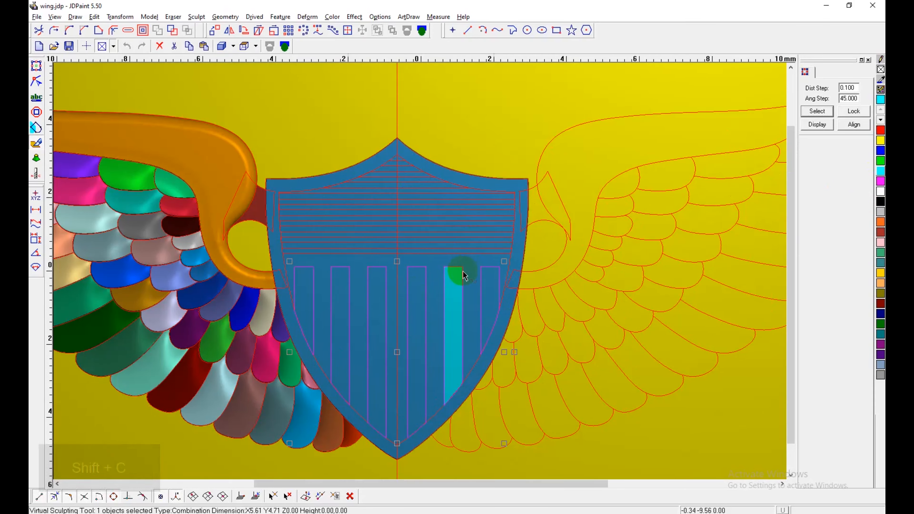
Step: Trace the vertical and horizontal stripe outlines in cyan with Wire Coloring, and seed-fill the shield area around the stripes with cyan
key("z")
left_click(462, 279)
left_click(469, 254)
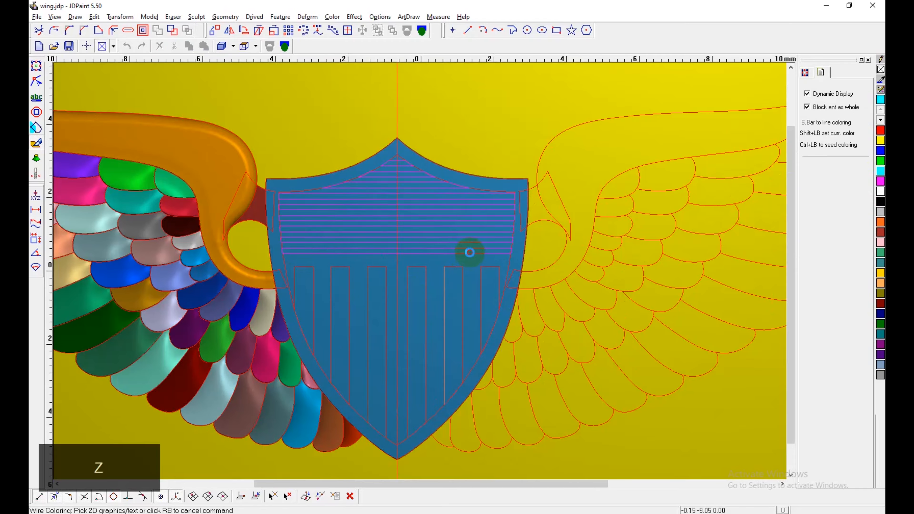
right_click(503, 264)
scroll(504, 264, "up", 5)
key("shift+z")
key("x")
left_click(536, 263)
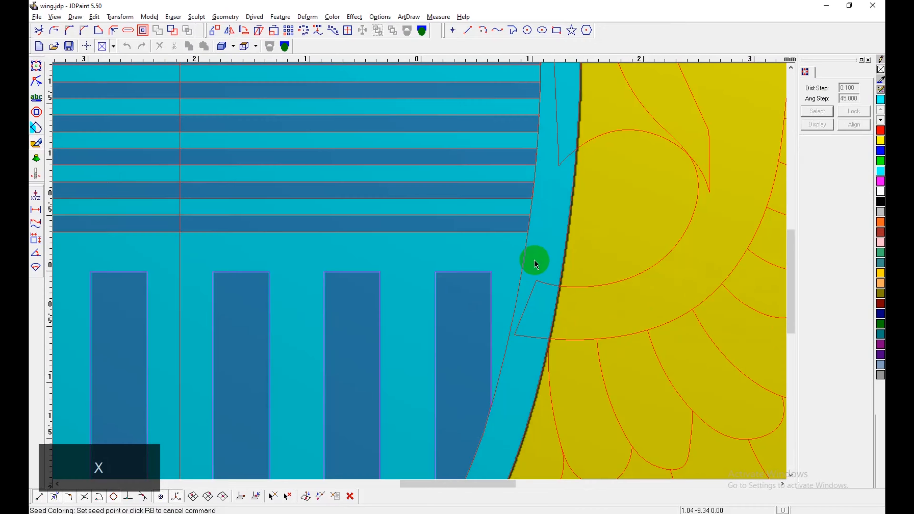
Step: Inspect the coloring of the shield's stripes and border with the outlines hidden, and show the outlines again
scroll(532, 261, "down", 4)
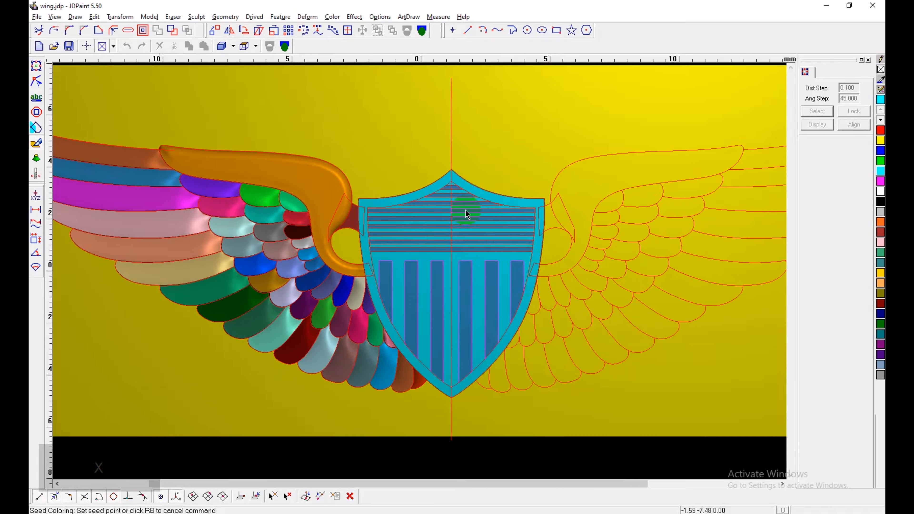
scroll(466, 210, "up", 3)
key("e")
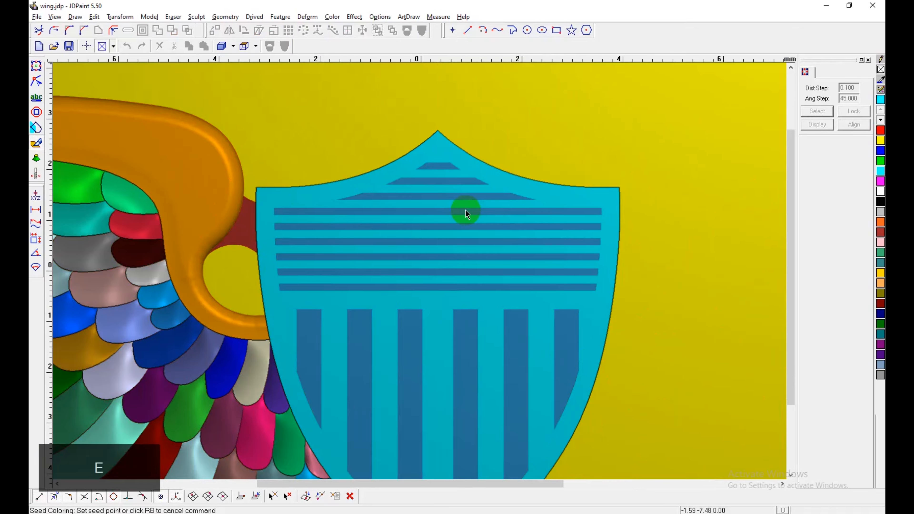
scroll(466, 210, "down", 2)
key("e")
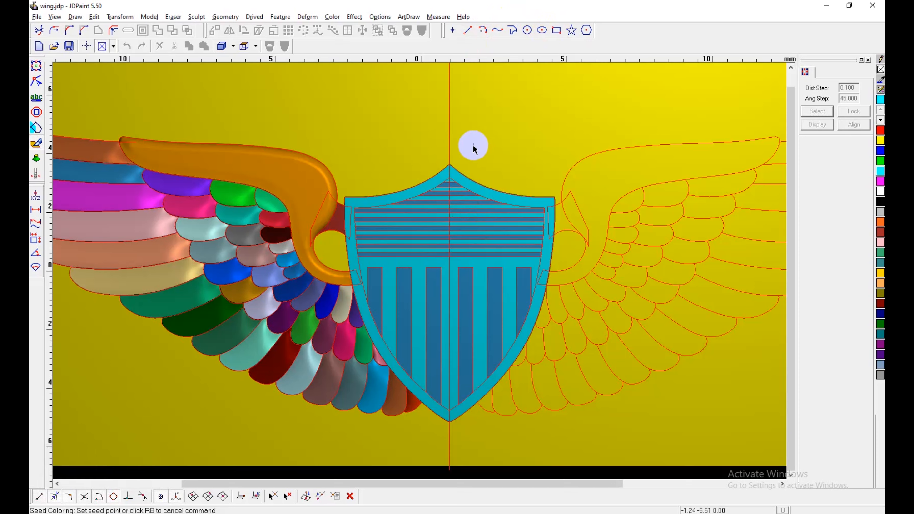
scroll(541, 230, "up", 2)
scroll(540, 237, "down", 1)
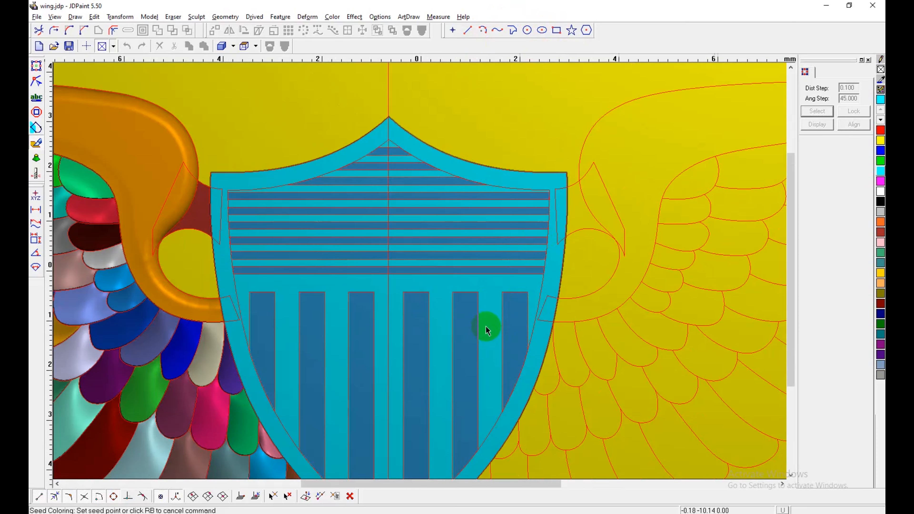
Step: Recess the shield's blue stripes with a rectangular Region Relief, using base height 0.4, limited height 0, Subtract mode and the color mask
key("shift+b")
key("shift+d")
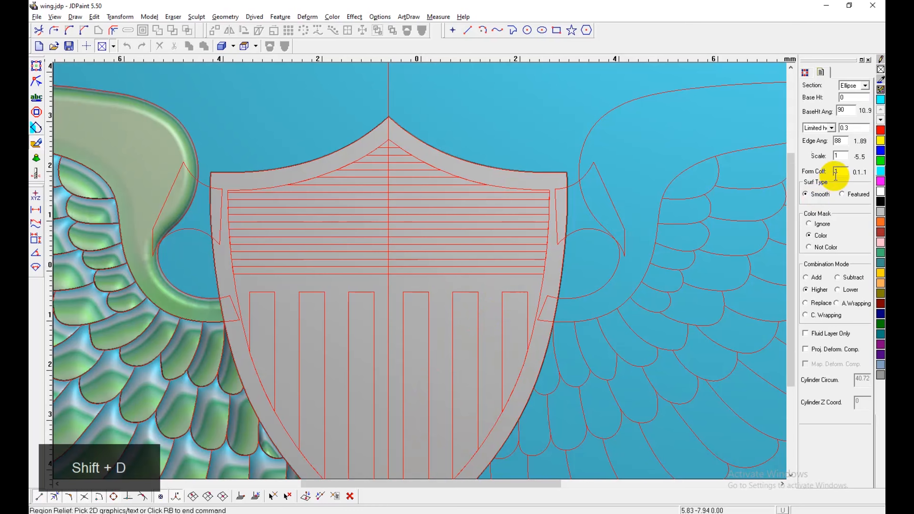
type("0")
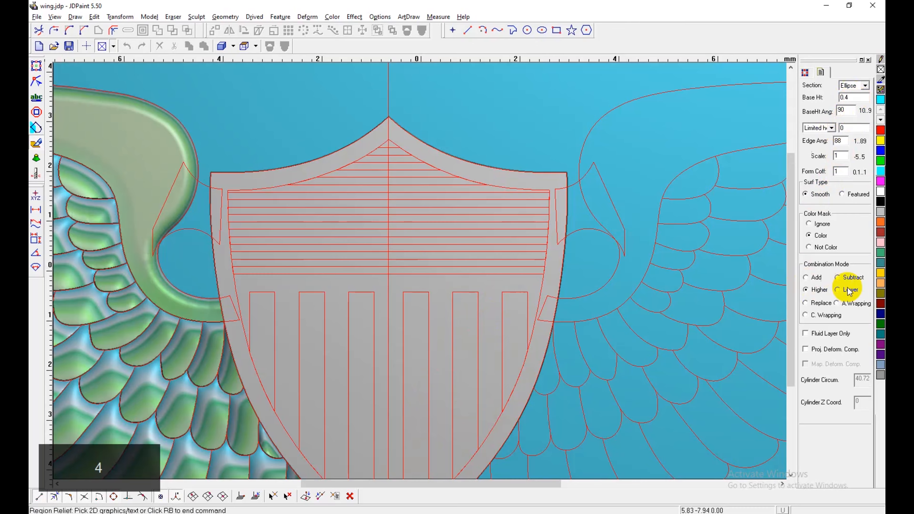
left_click(853, 278)
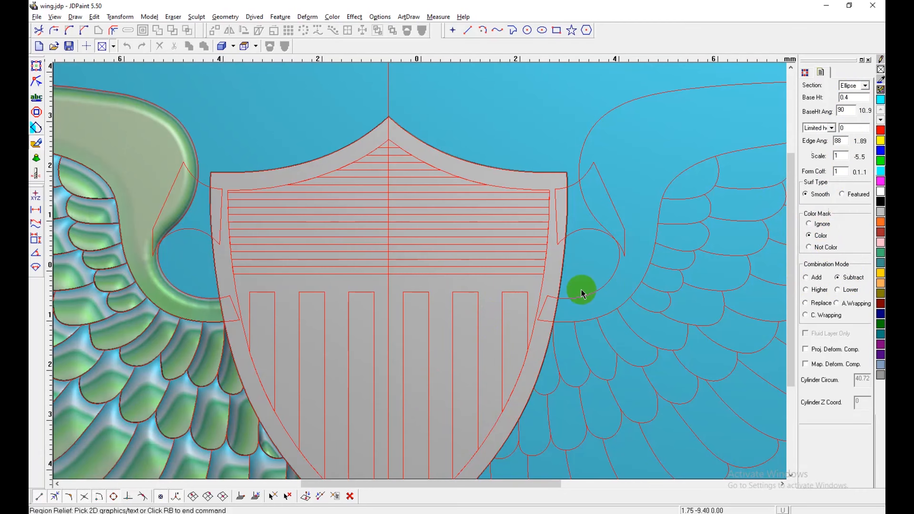
key("shift")
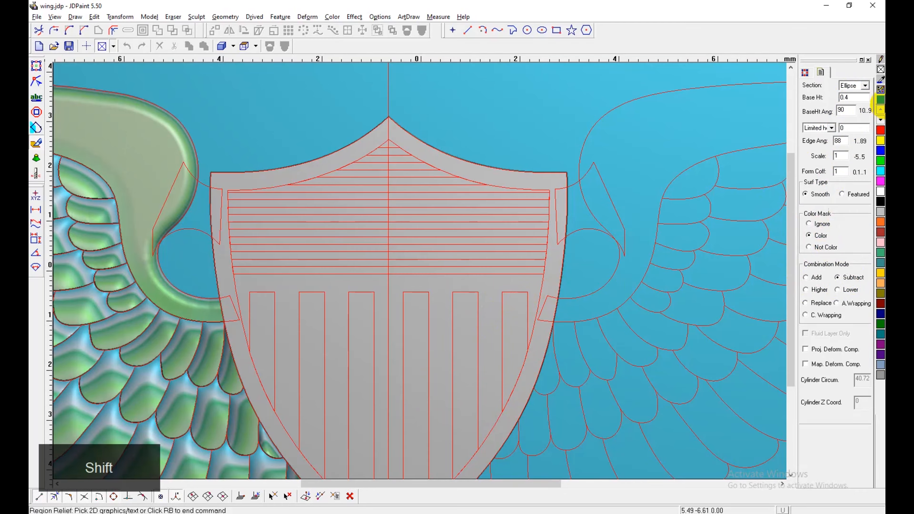
left_click(866, 86)
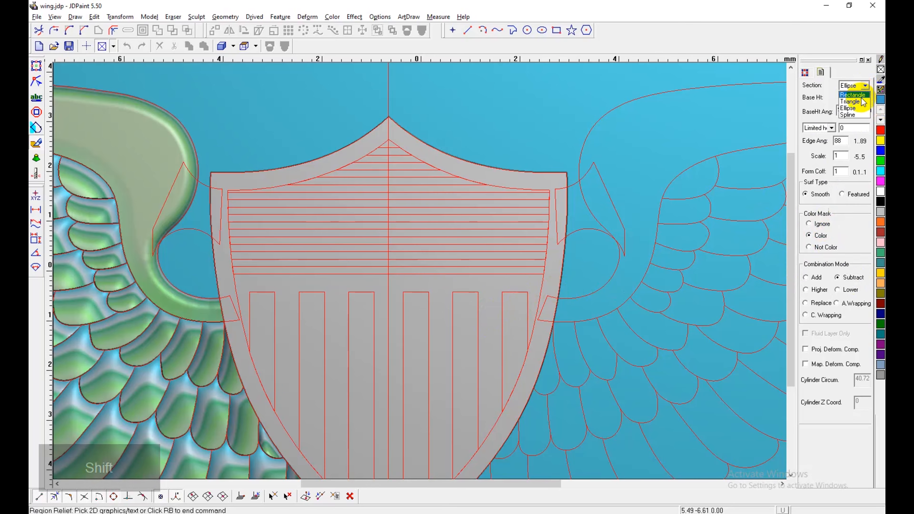
left_click(864, 95)
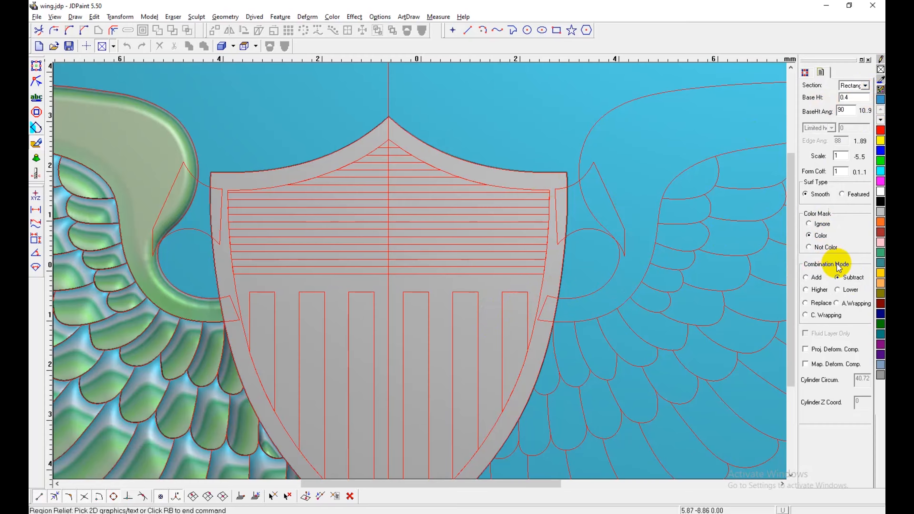
left_click(509, 172)
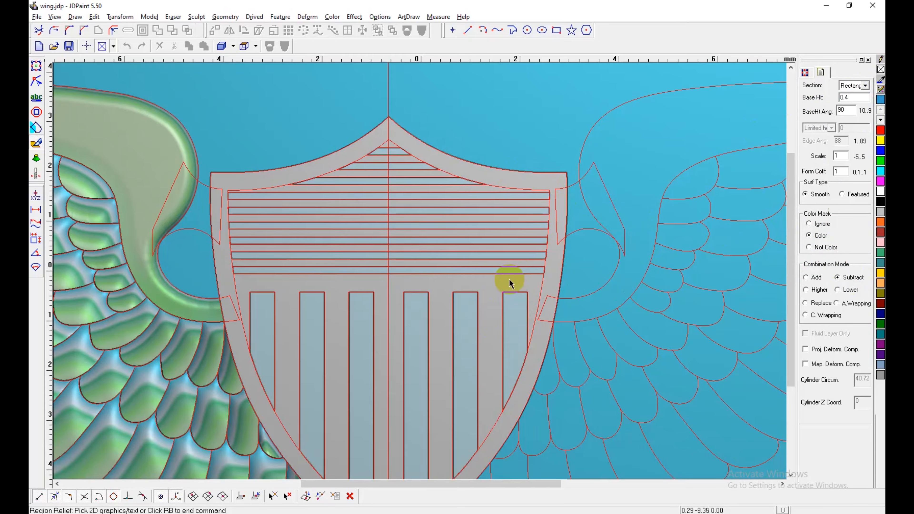
Step: Inspect the recessed shield stripes in 3D with the outlines hidden, and return to the top view in region colors with outlines shown
key("e")
middle_click_drag(534, 290, 527, 253)
middle_click_drag(449, 322, 598, 220)
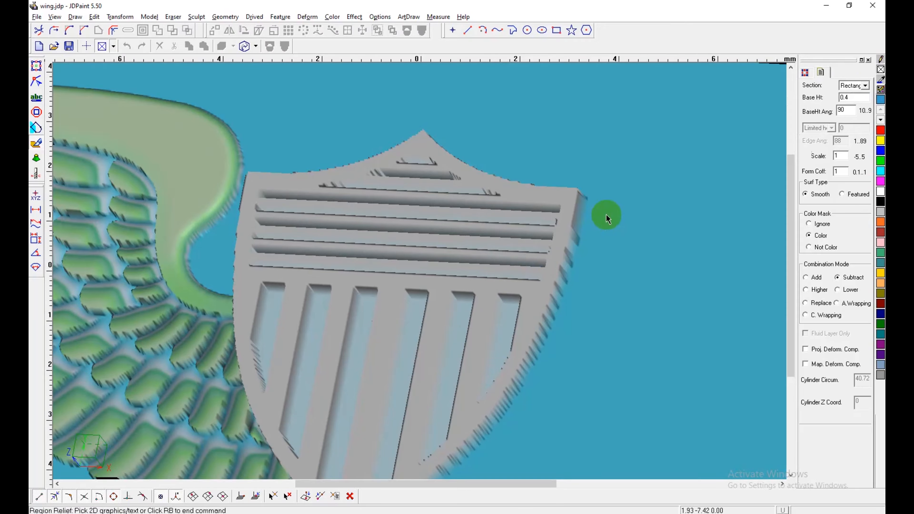
right_click(607, 216)
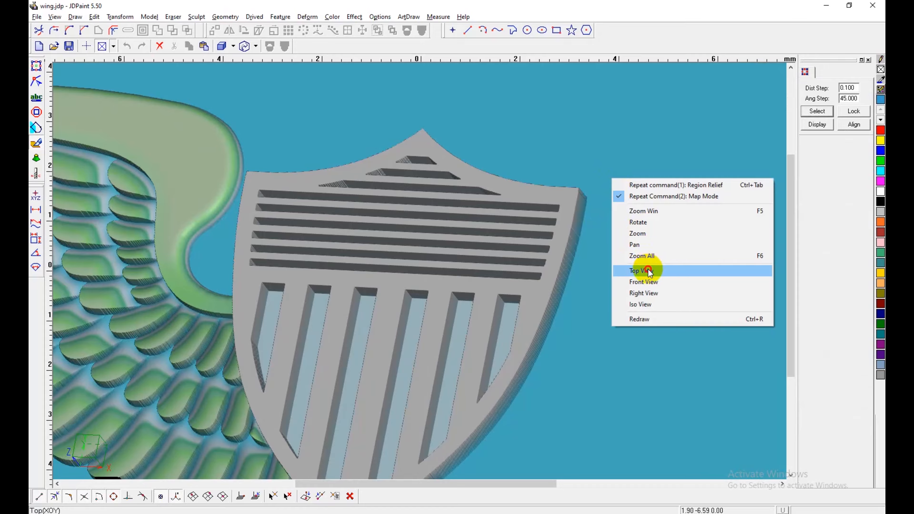
left_click(648, 270)
scroll(521, 261, "down", 4)
mouse_move(538, 334)
middle_mouse_down()
mouse_move(485, 326)
mouse_move(430, 272)
middle_mouse_up()
key("shift+n")
key("e")
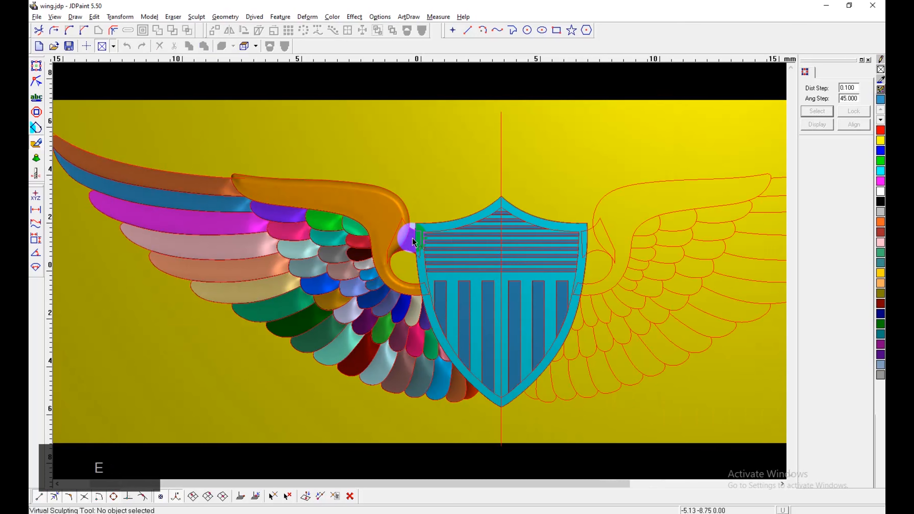
Step: Set Region Relief to base height 0.25 and Higher mode with the dark red mask, and try it on the connector between wing and shield
scroll(407, 240, "up", 4)
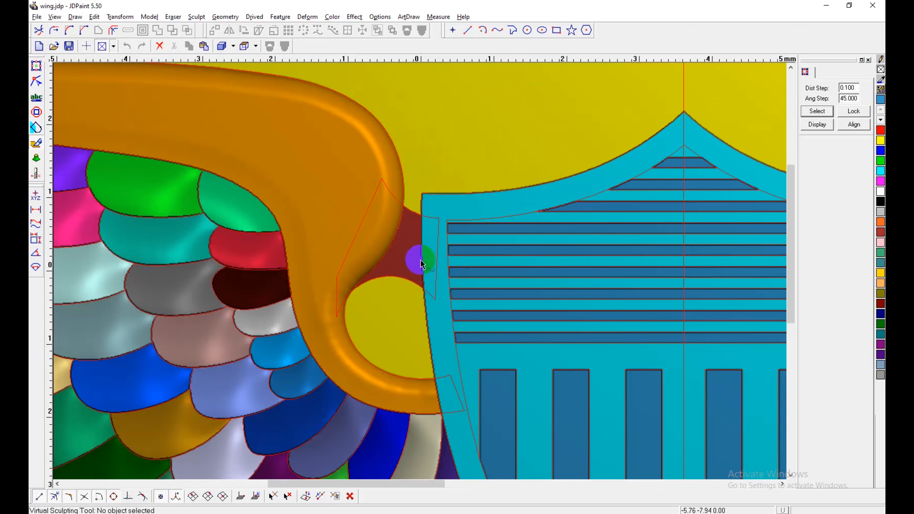
key("shift+d")
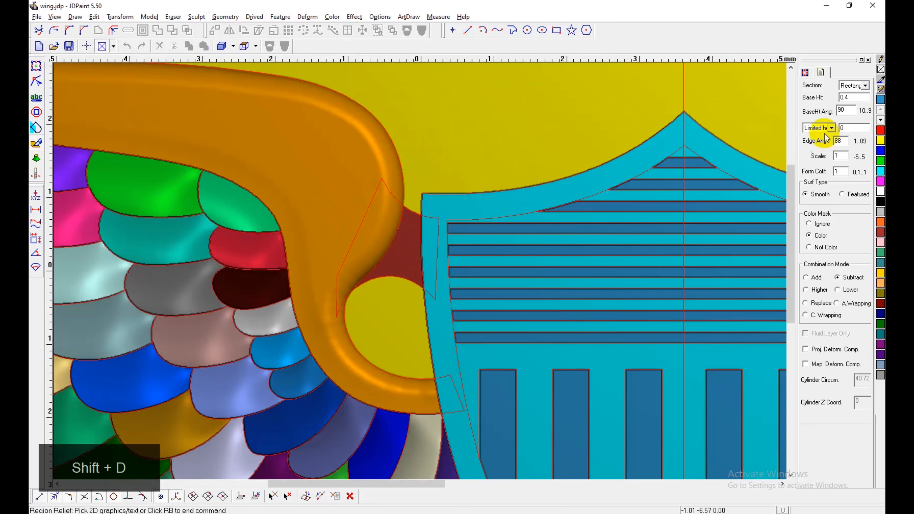
left_click(846, 98)
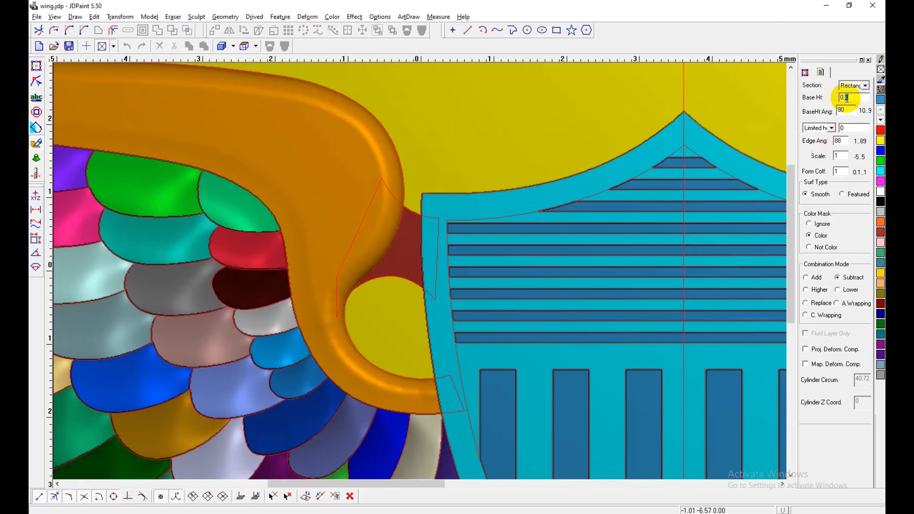
type("5")
left_click(806, 290)
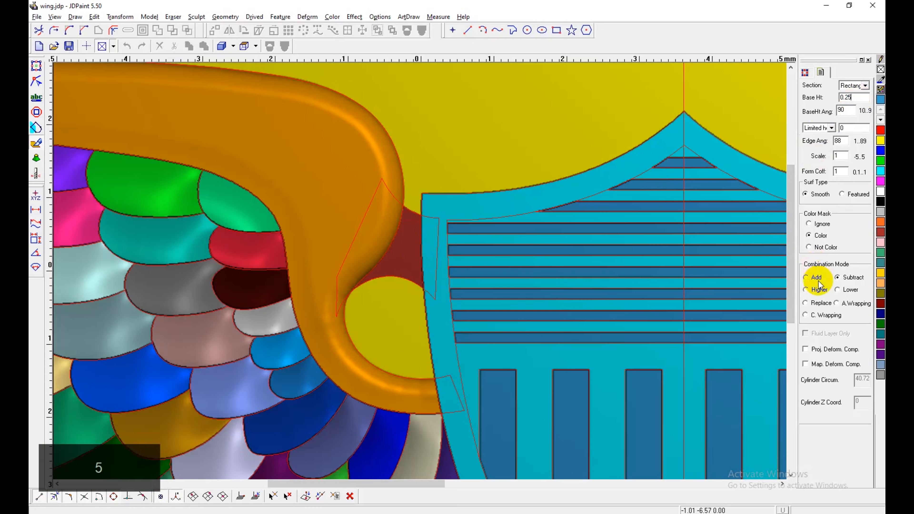
left_click(451, 268)
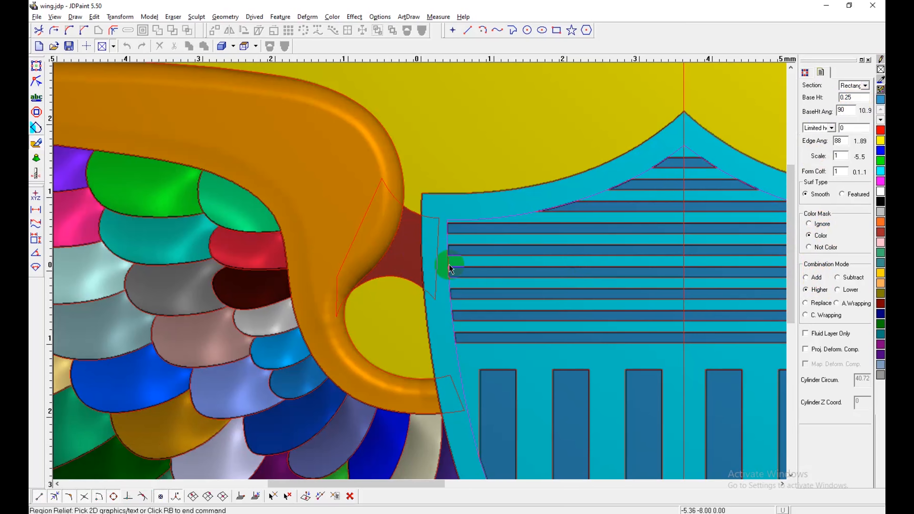
left_click(466, 282, "shift")
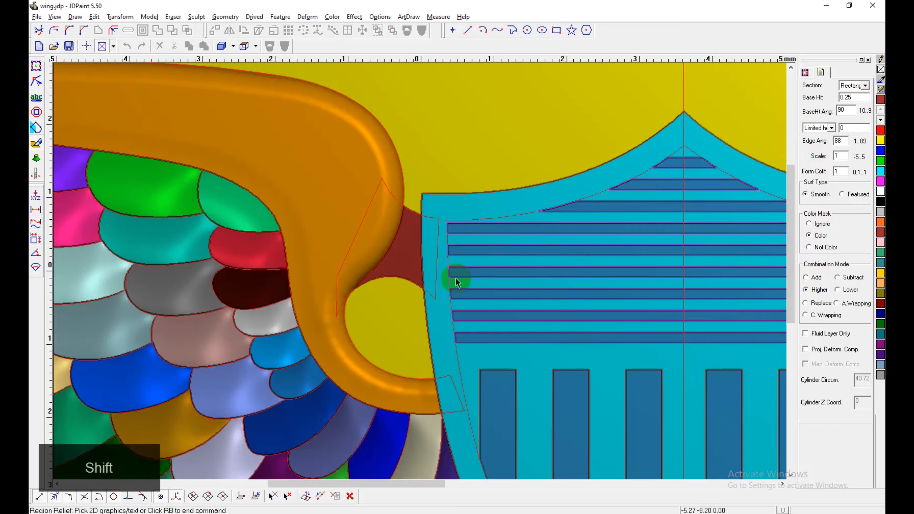
left_click(436, 273)
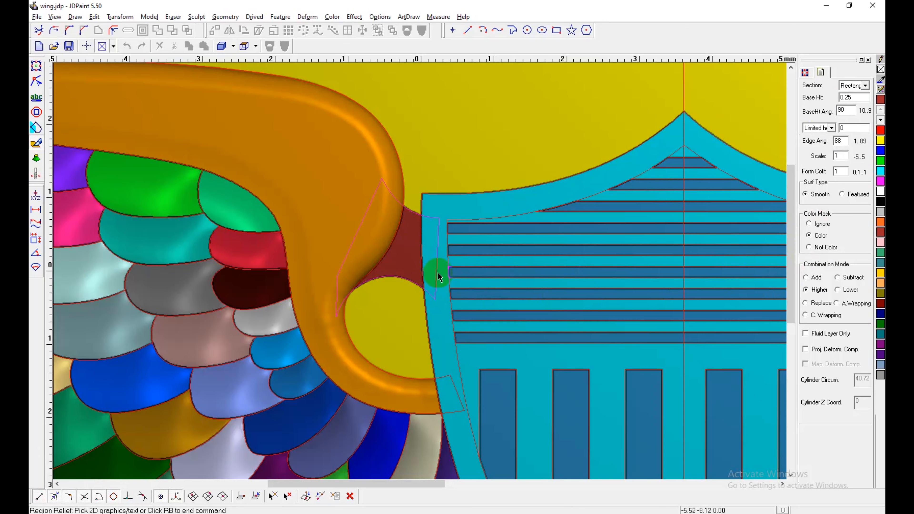
Step: Undo the connector's relief and fill the whole connector outline with dark red using Region Coloring
key("z")
key("shift+c")
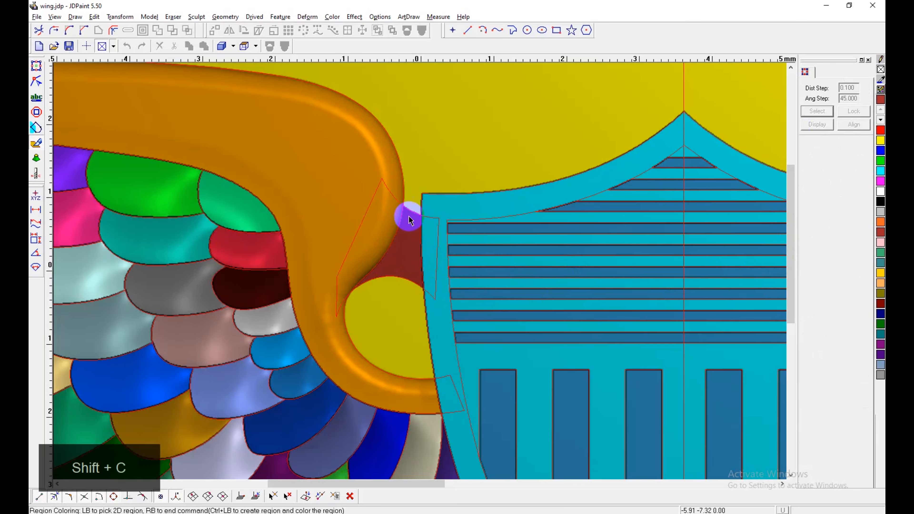
left_click(408, 213)
Step: Try raising the whole dark red connector with base height 0.25, check it without outlines, and undo the relief
key("shift+b")
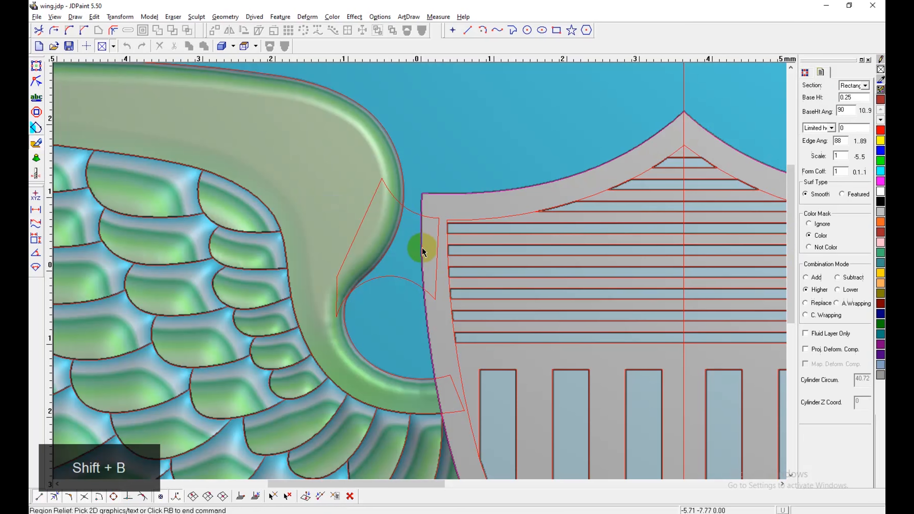
left_click(422, 269)
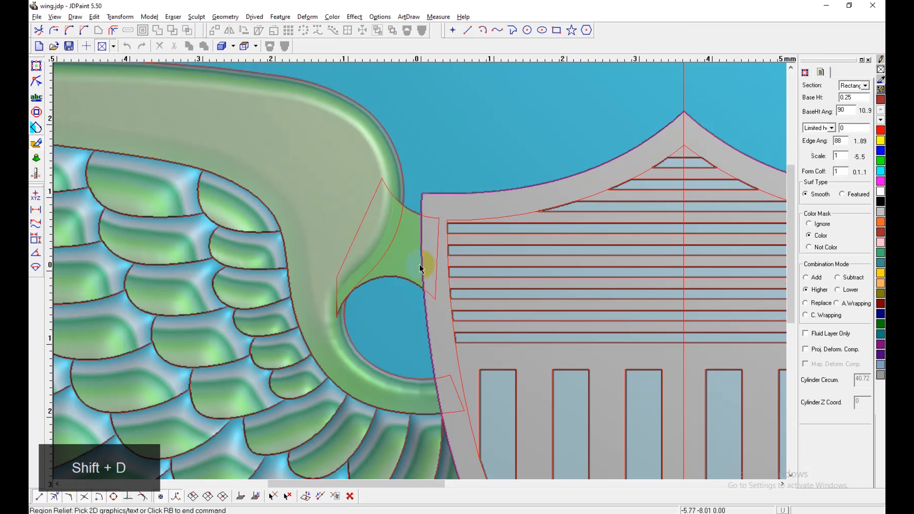
right_click(399, 312)
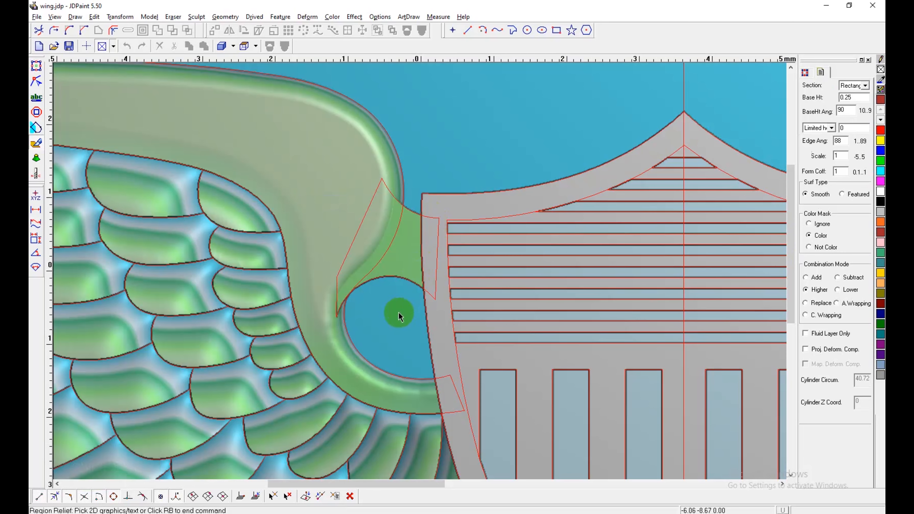
right_click(399, 312)
key("e")
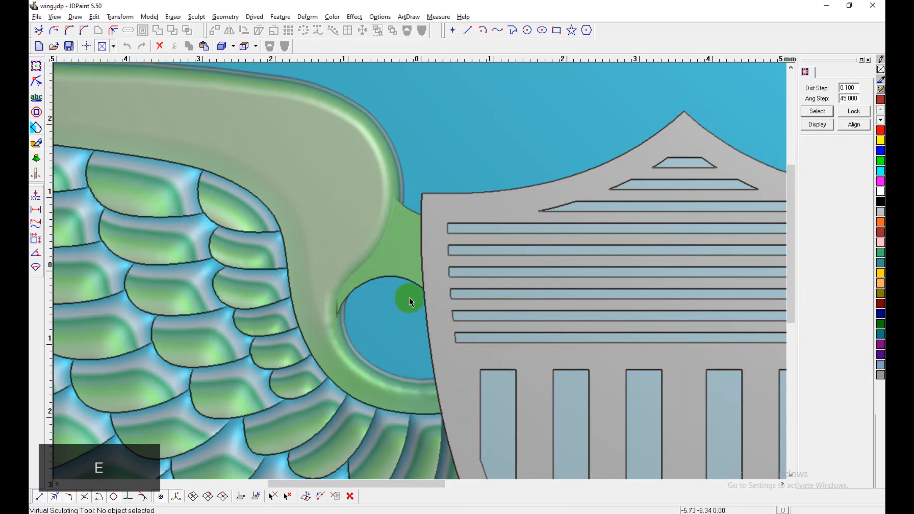
scroll(485, 194, "down", 2)
scroll(485, 194, "down", 1)
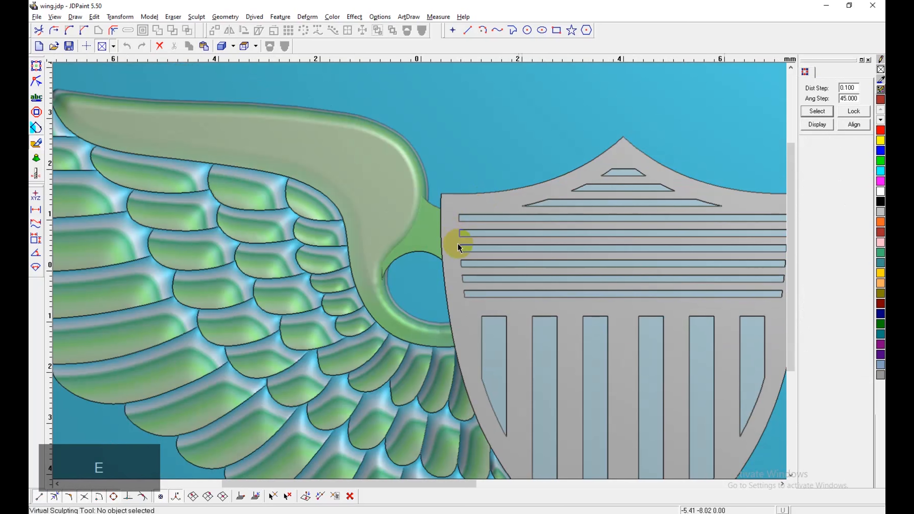
key("z")
key("e")
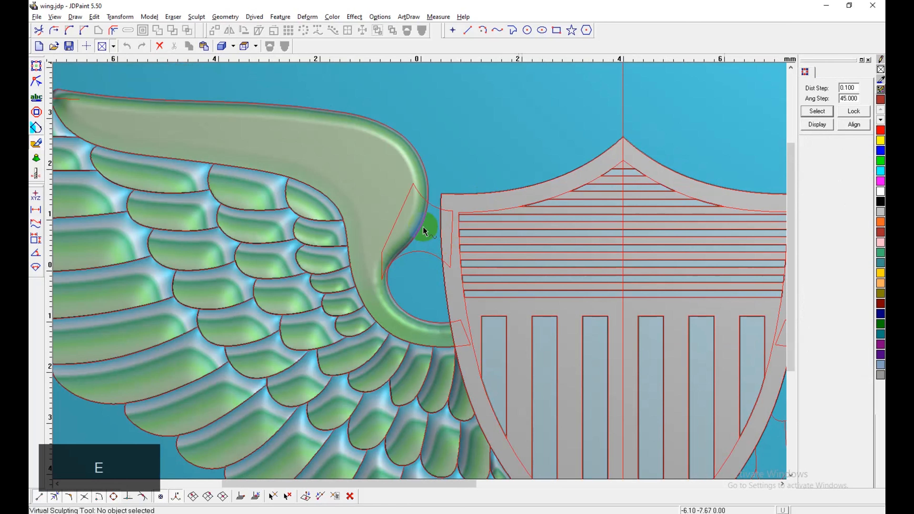
Step: Recolor the large upper wing section orange so that it covers the connector's overlap with the wing
scroll(422, 227, "up", 2)
key("shift+n")
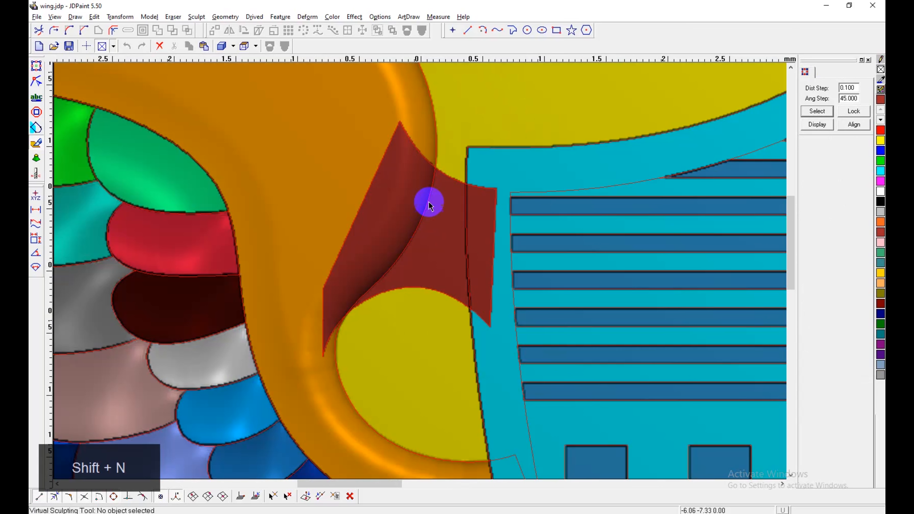
left_click(437, 138)
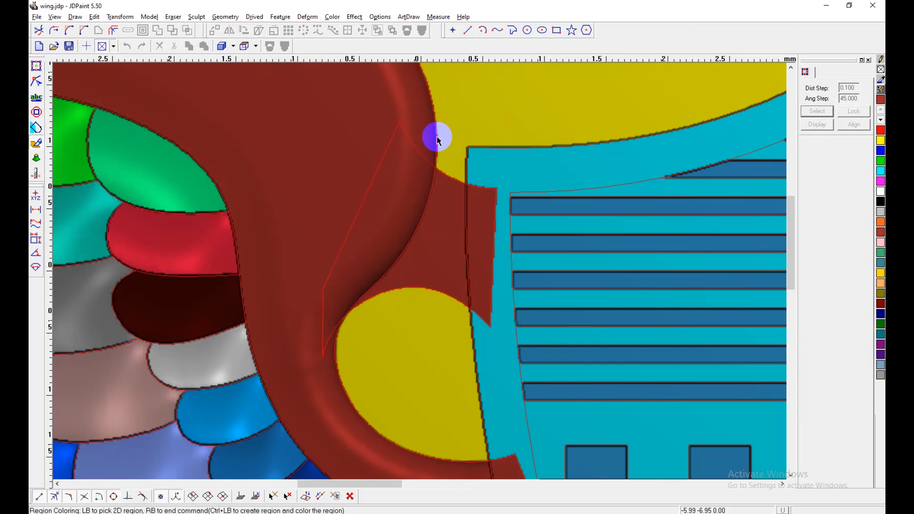
key("z")
left_click(435, 142, "shift")
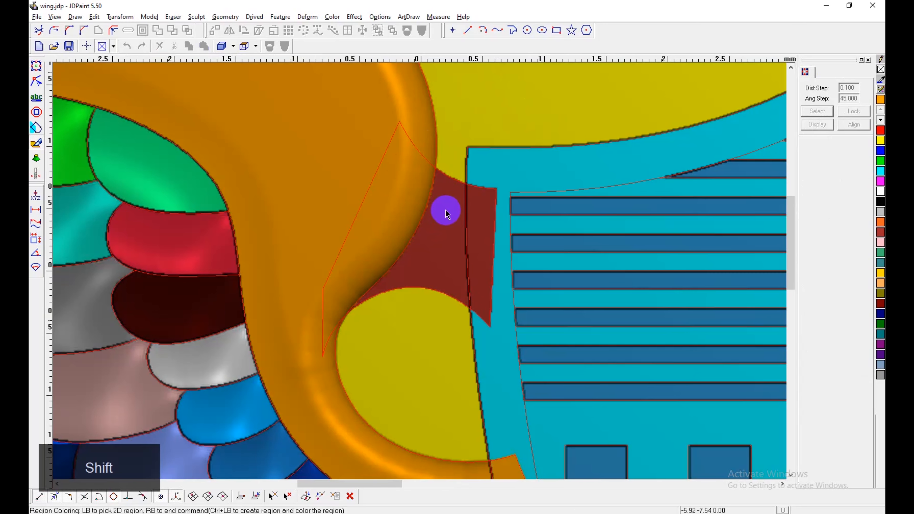
Step: Try raising the remaining dark red connector area with base height 0.25, check it in 3D, and undo the relief in the top view
key("shift+b")
key("shift+d")
left_click(467, 216)
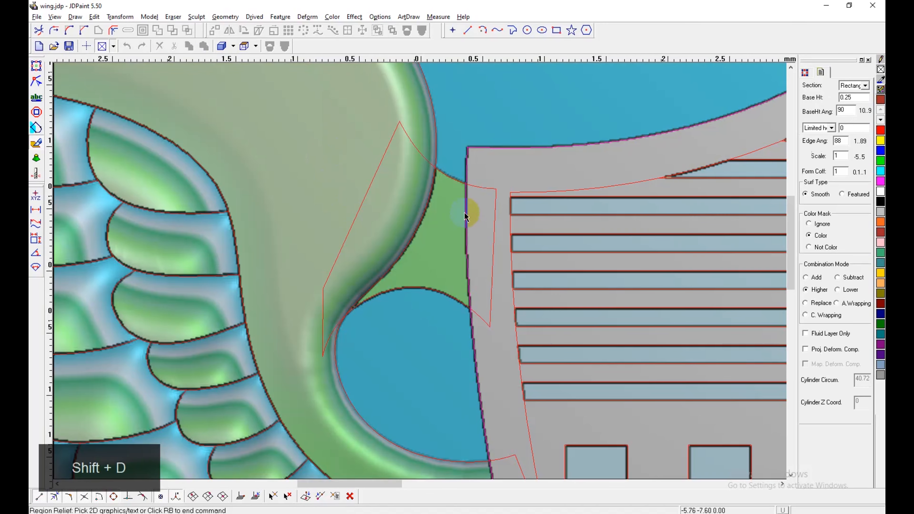
middle_click_drag(468, 221, 408, 170)
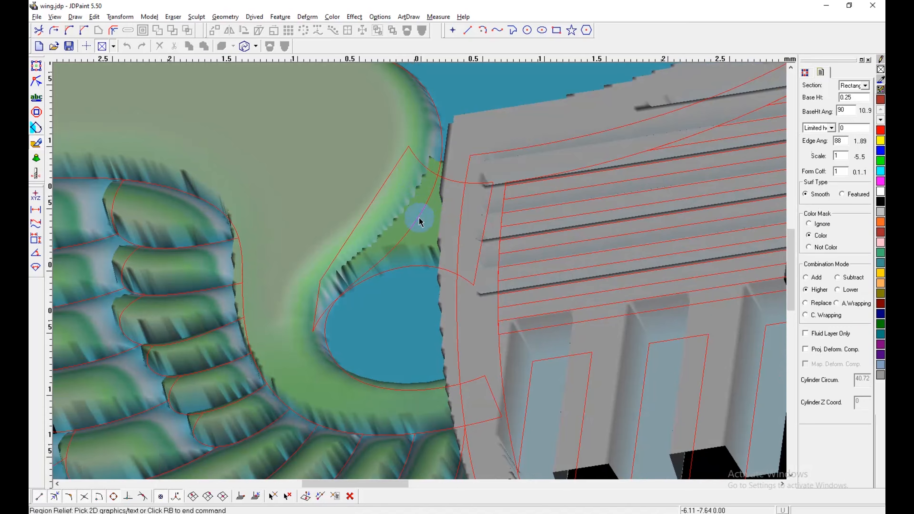
right_click(396, 183)
right_click(394, 180)
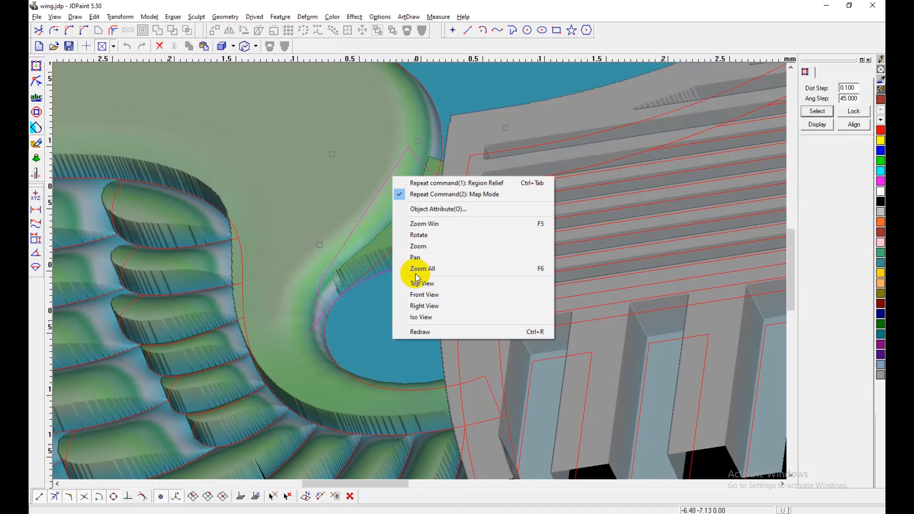
left_click(419, 284)
key("z")
Step: Raise the dark red connector between wing and shield with Region Relief at base height 0.2
key("shift+d")
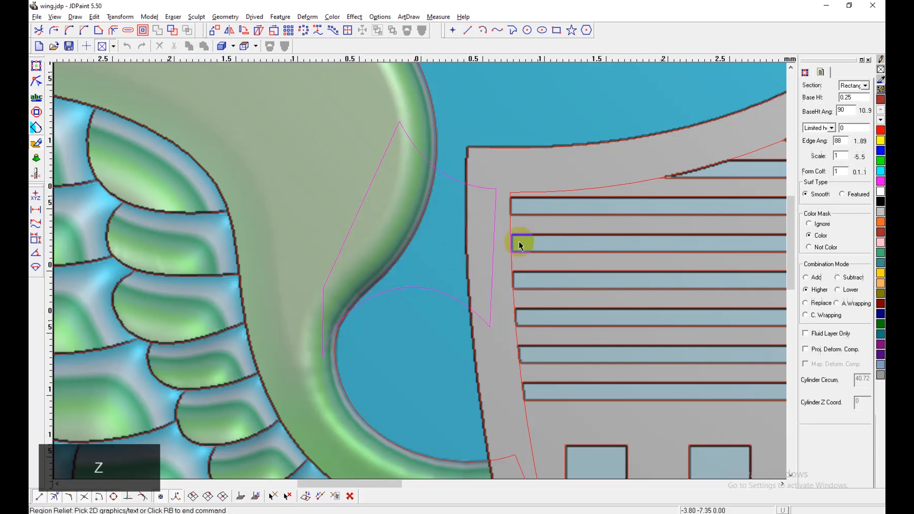
key("BackSpace")
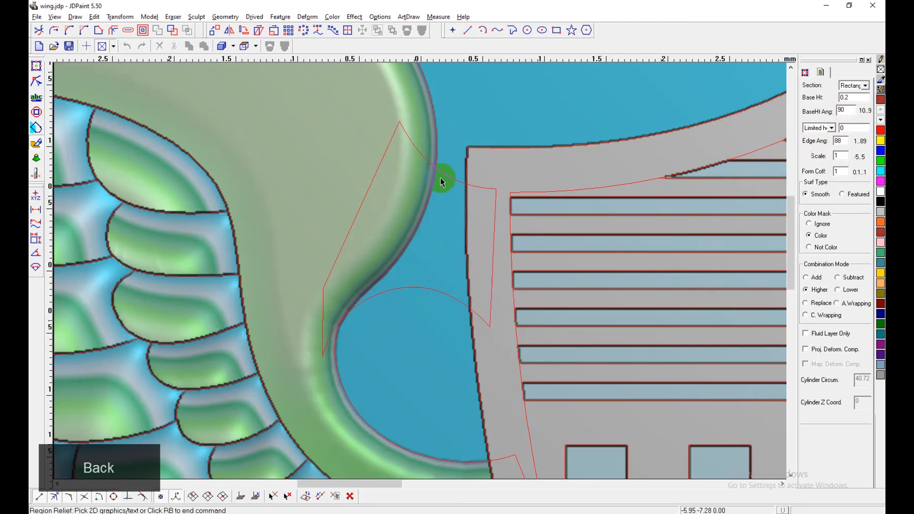
left_click(445, 178)
right_click(444, 203)
scroll(456, 246, "down", 2)
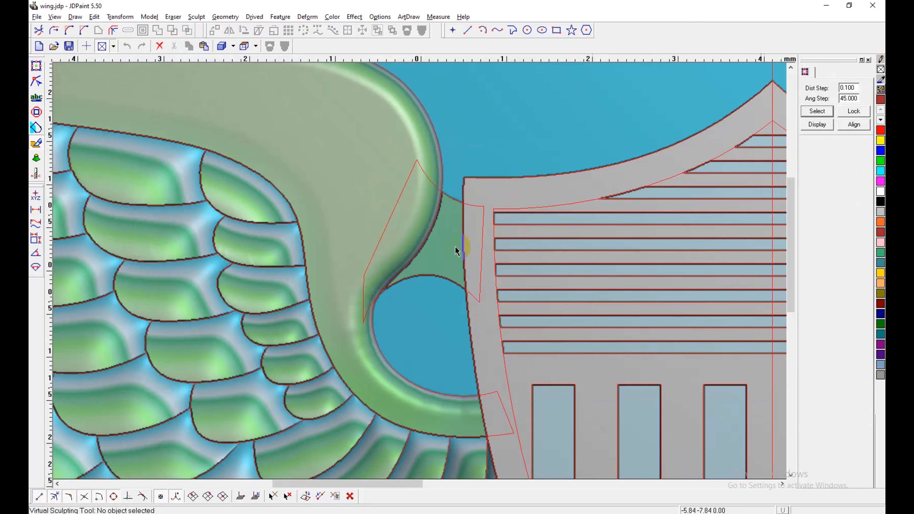
Step: Build up the orange wing edge beside the connector with a color-masked Deposit brush, diameter 1.05 and height 0.00323, and check it in 3D
key("shift+q")
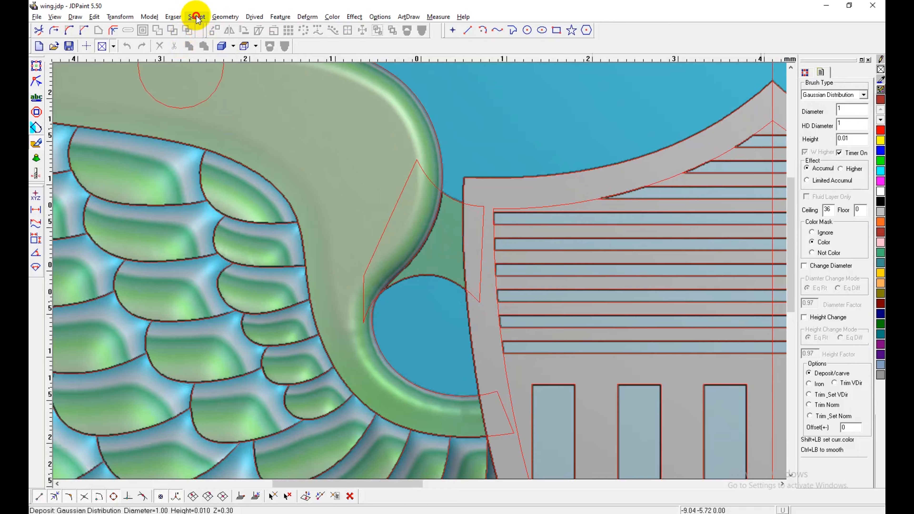
left_click(217, 17)
mouse_move(197, 17)
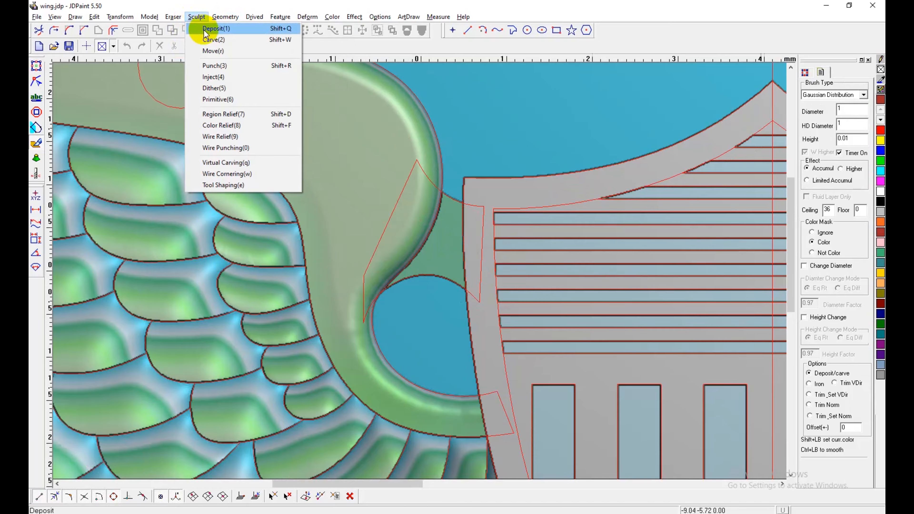
middle_click_drag(427, 260, 454, 246)
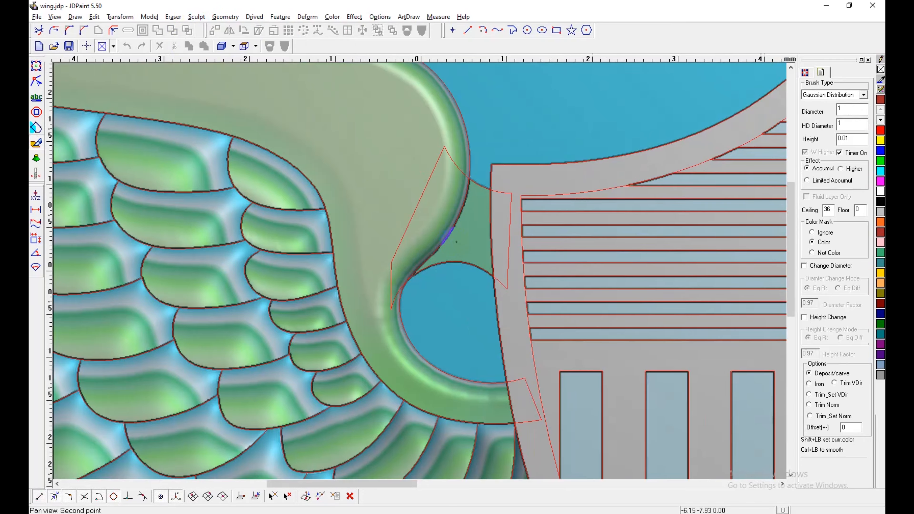
key("s")
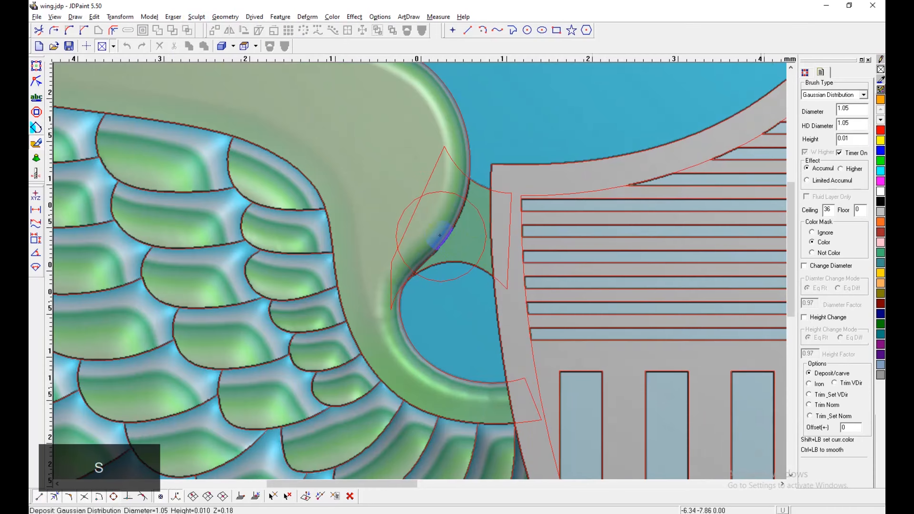
left_click(453, 184, "shift")
left_click_drag(453, 185, 453, 209)
key("z")
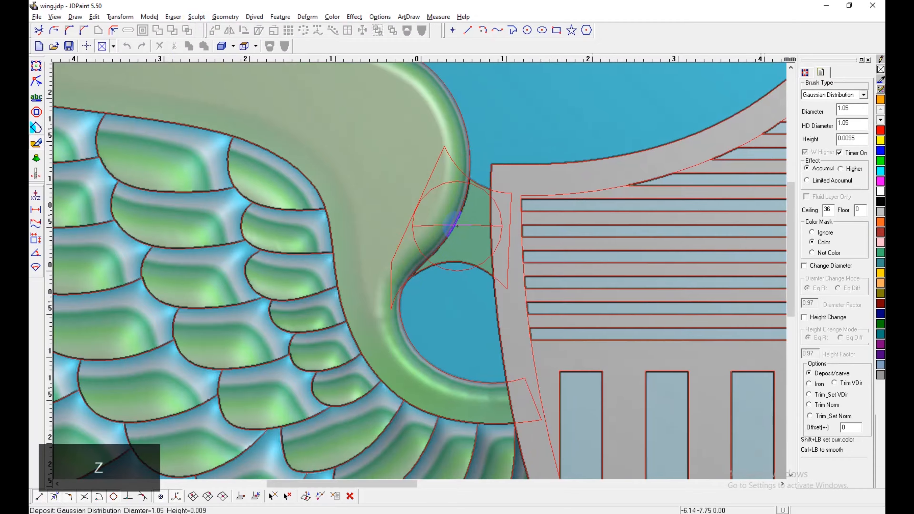
key("q")
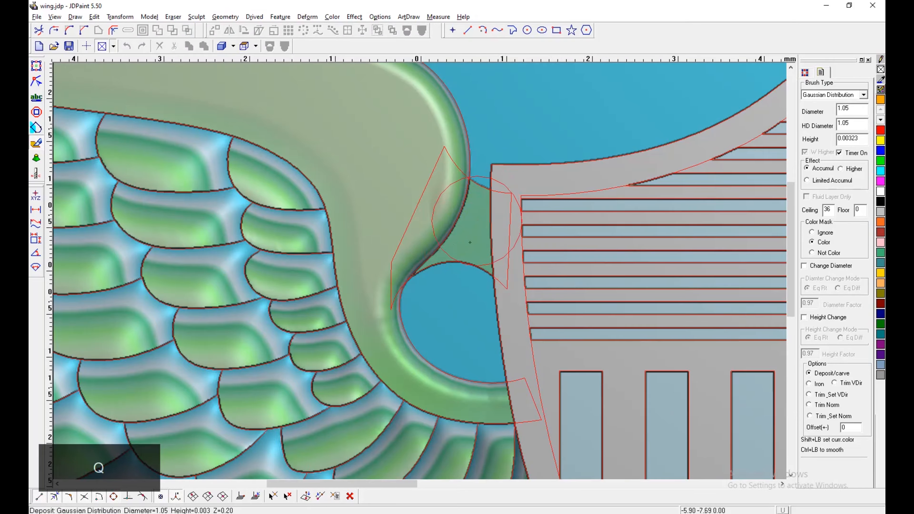
mouse_move(473, 234)
left_mouse_down()
mouse_move(461, 260)
mouse_move(435, 274)
mouse_move(456, 271)
mouse_move(422, 312)
mouse_move(437, 347)
mouse_move(485, 359)
mouse_move(426, 329)
mouse_move(432, 261)
mouse_move(459, 237)
mouse_move(484, 184)
mouse_move(486, 193)
mouse_move(489, 159)
mouse_move(489, 198)
left_mouse_up()
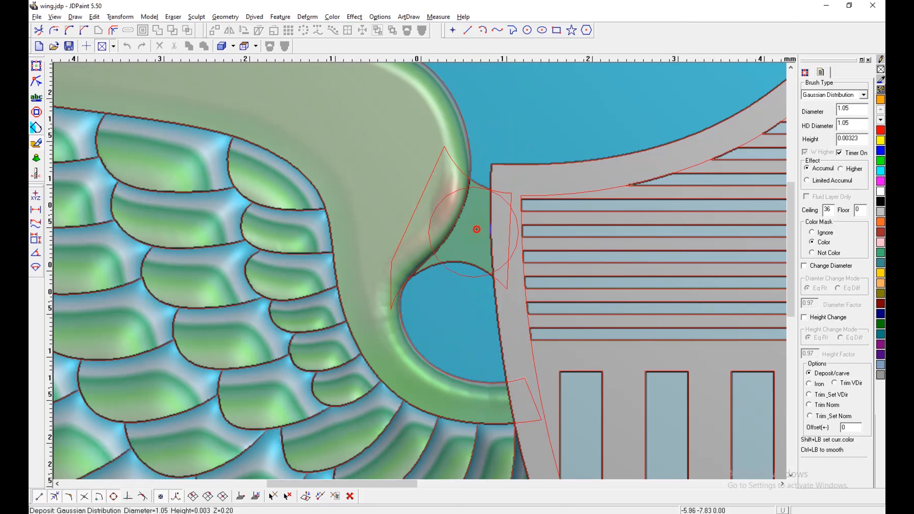
mouse_move(477, 229)
left_mouse_down()
mouse_move(469, 102)
mouse_move(456, 188)
mouse_move(415, 306)
mouse_move(431, 281)
mouse_move(453, 349)
left_mouse_up()
middle_click_drag(504, 284, 508, 229)
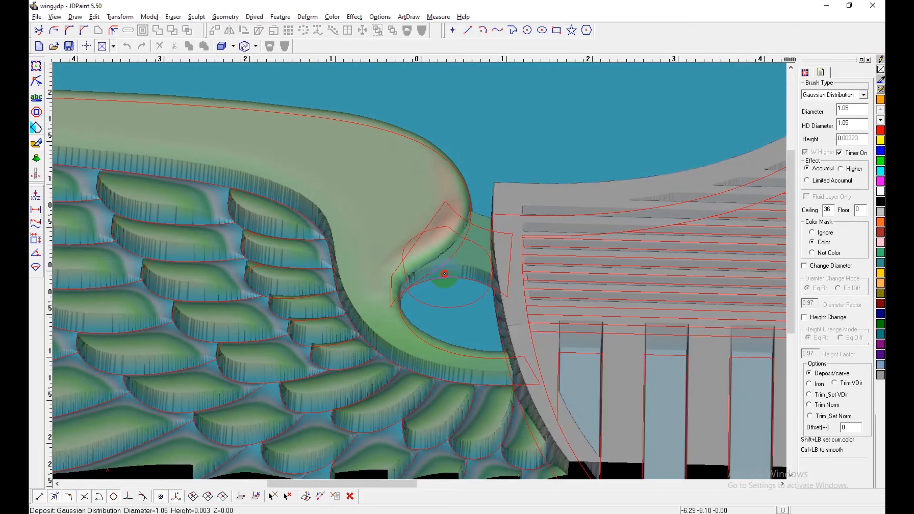
right_click(426, 293)
right_click(481, 155)
left_click(505, 249)
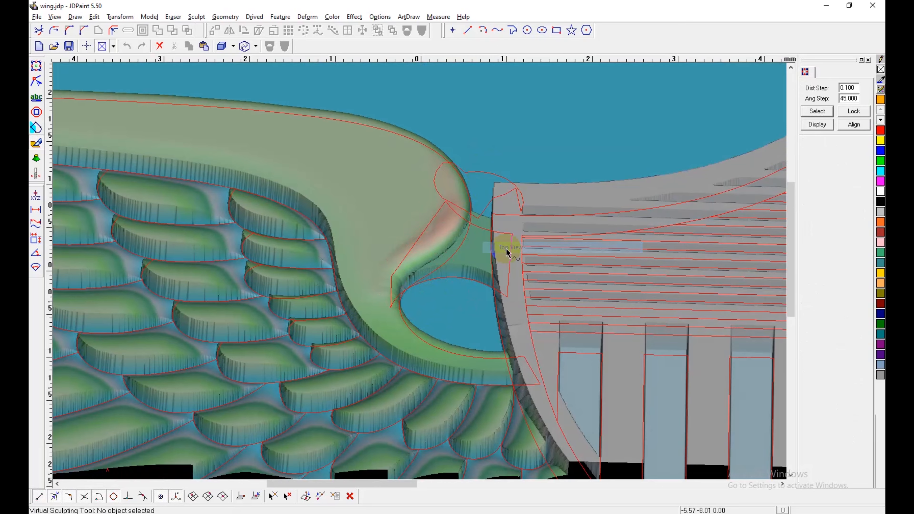
right_click(419, 246)
left_click(423, 264)
key("Caps_Lock")
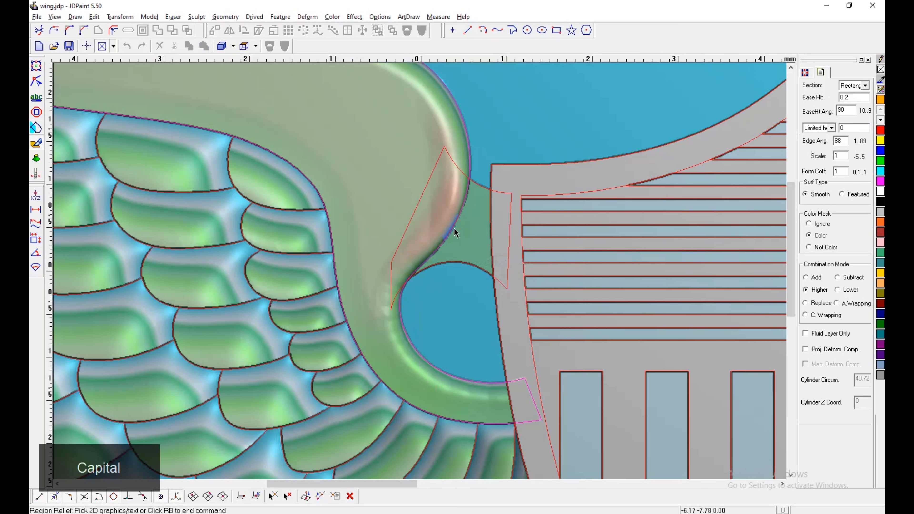
right_click(456, 229)
right_click(475, 213)
left_click(503, 300)
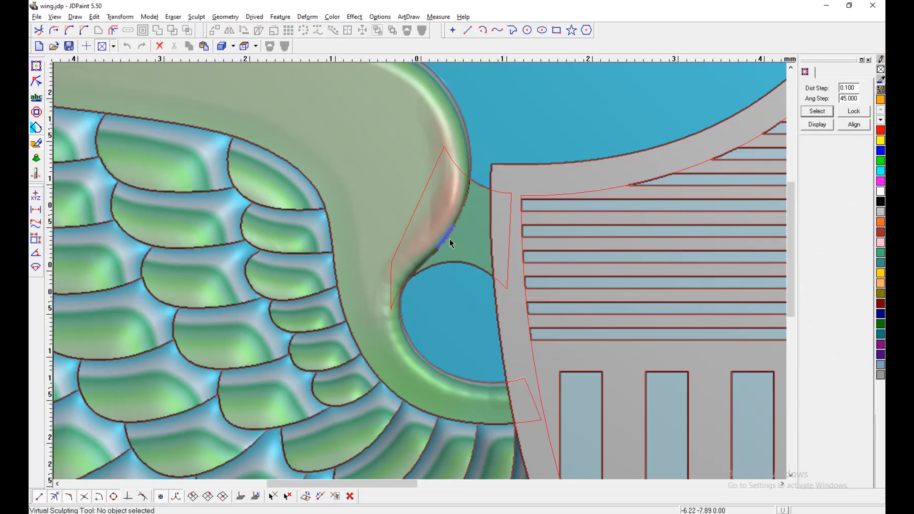
Step: Smooth the raised wing edge beside the connector with a 1.05 diameter brush, masked to the orange color
key("Caps_Lock")
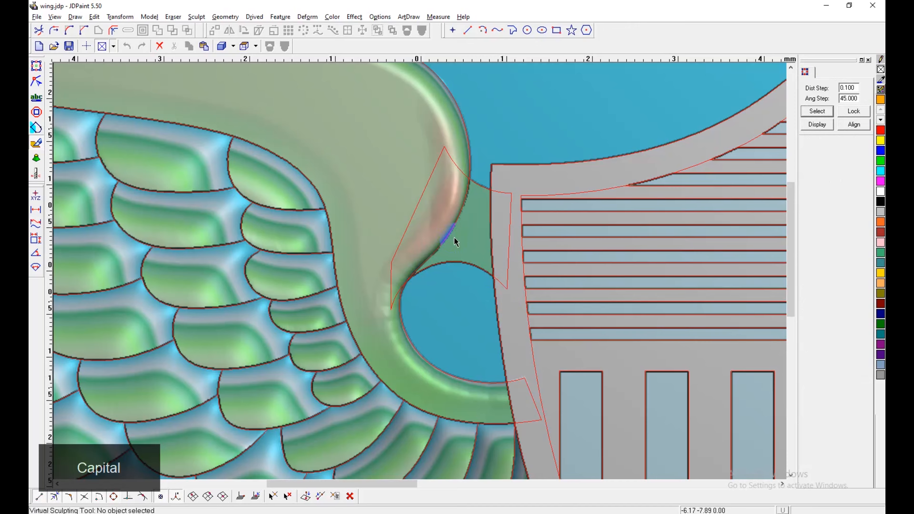
key("shift+e")
left_click_drag(441, 204, 440, 184)
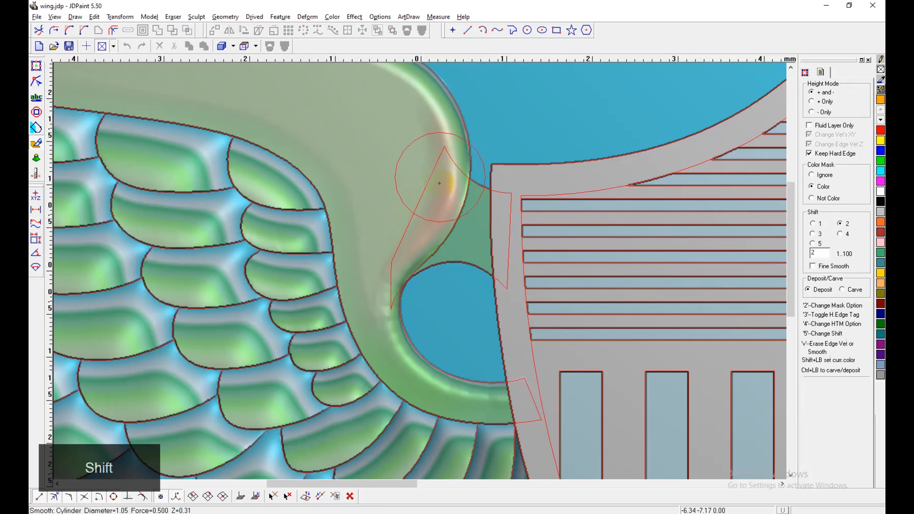
mouse_move(425, 221)
left_mouse_down()
mouse_move(412, 287)
mouse_move(455, 165)
mouse_move(421, 281)
left_mouse_up()
mouse_move(459, 187)
left_mouse_down()
mouse_move(416, 333)
mouse_move(516, 358)
mouse_move(476, 366)
left_mouse_up()
key("z")
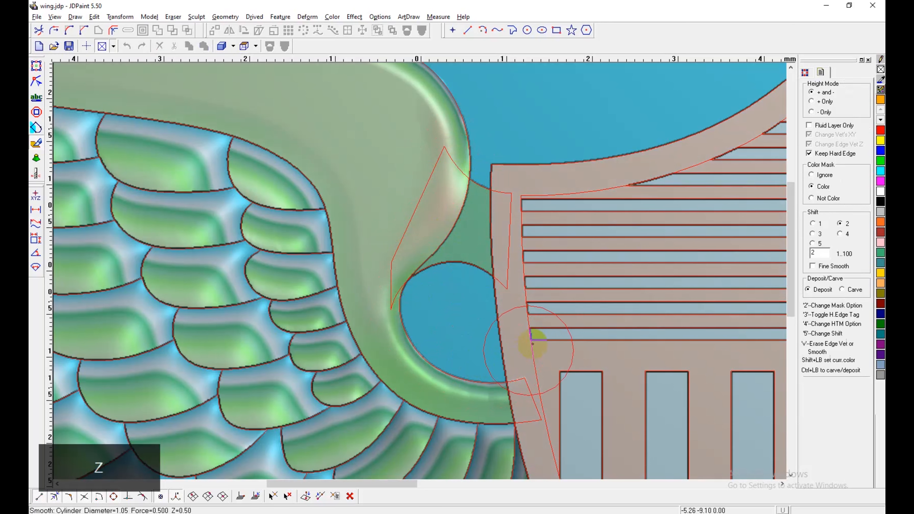
Step: Recolor the whole shield region cyan so that it covers the overlapping connector and wing ends, and check the joint in 3D
middle_click_drag(532, 342, 450, 285)
key("shift+n")
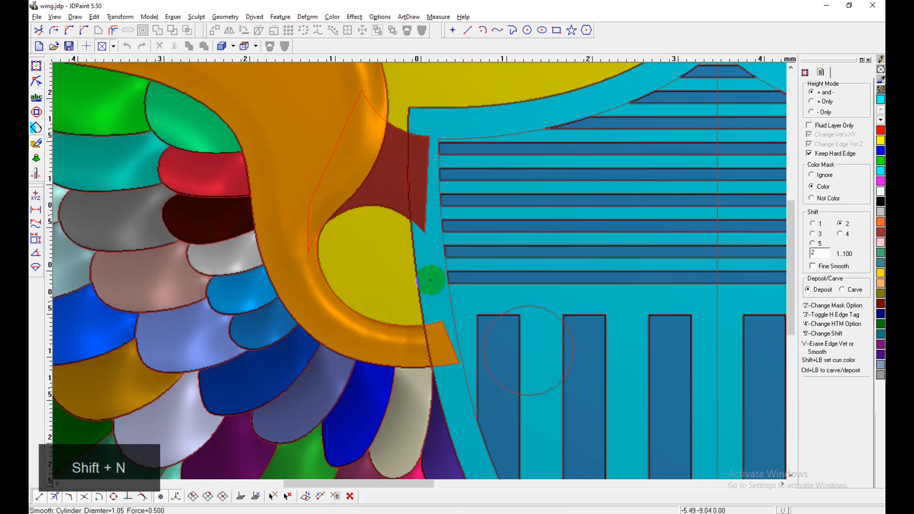
left_click(412, 275)
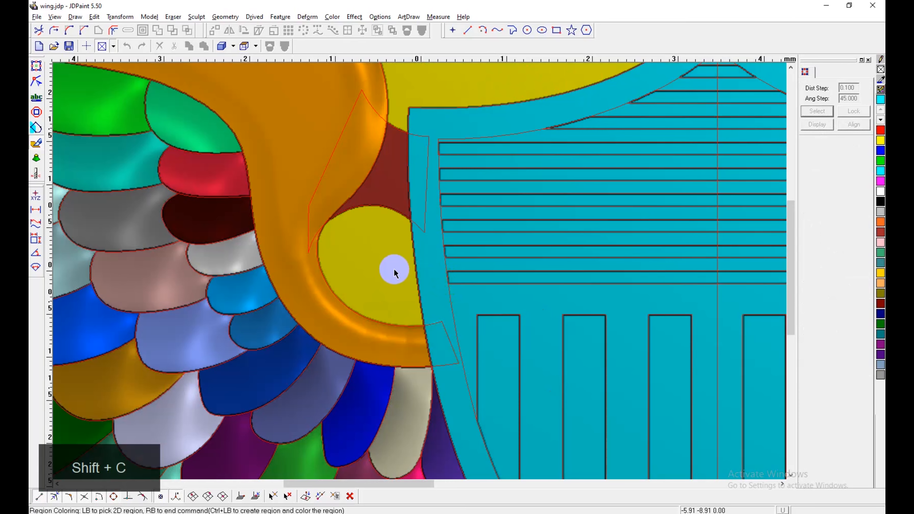
key("shift+b")
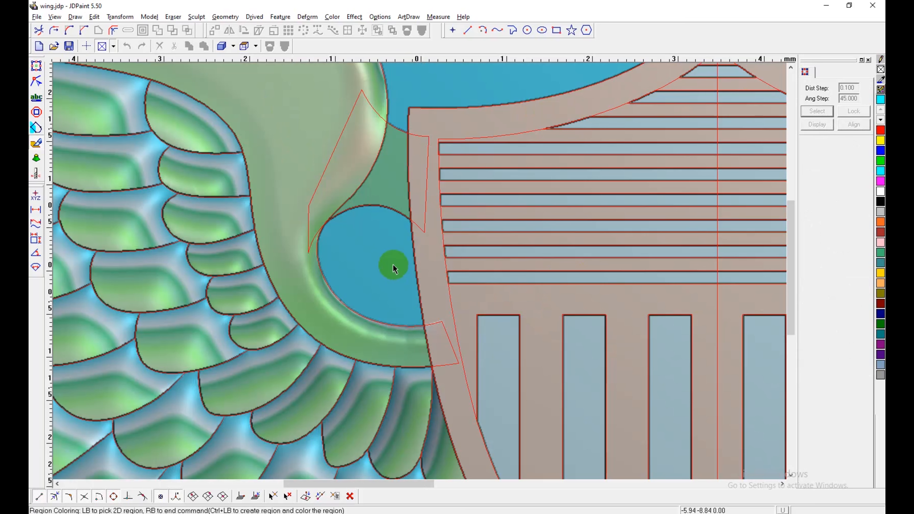
middle_click_drag(393, 266, 399, 210)
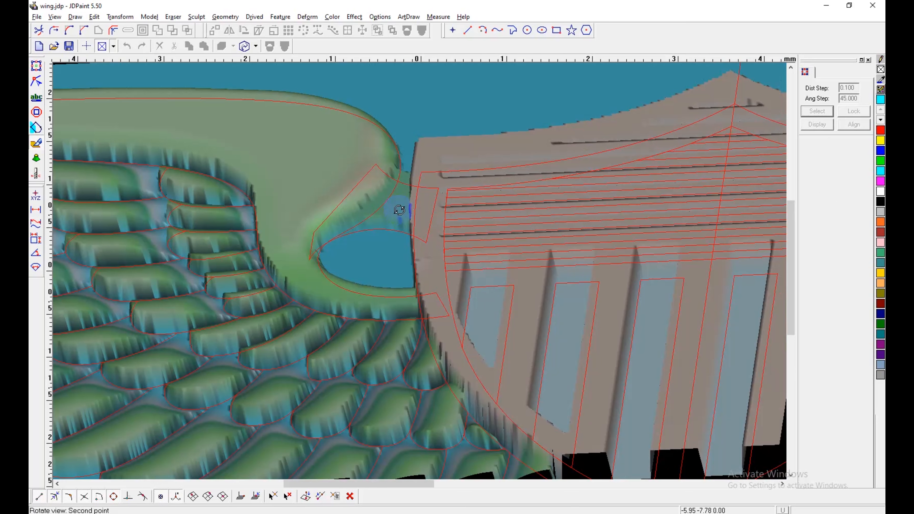
right_click(378, 249)
left_click(414, 341)
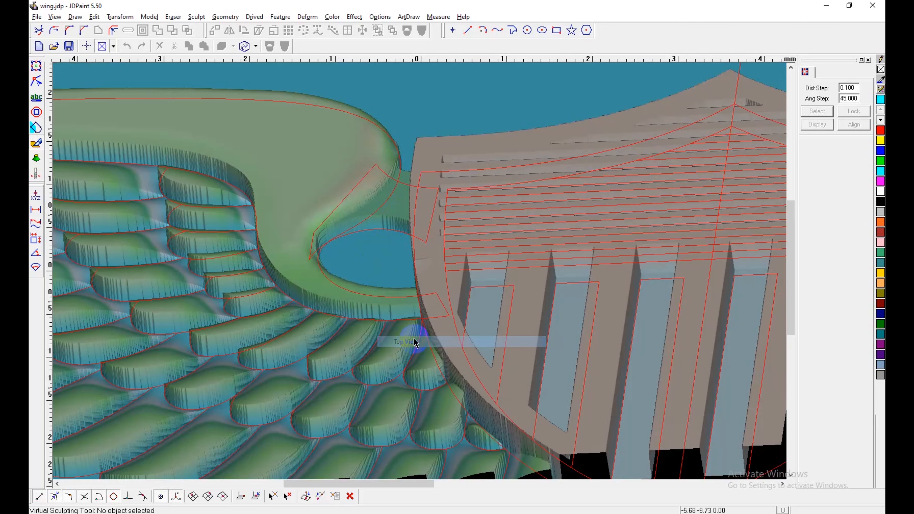
Step: Carve down the wing's bulge beside the connector at height 0.00323 and smooth its edge with Keep Hard Edge off and shift 1
middle_click_drag(414, 284, 515, 359)
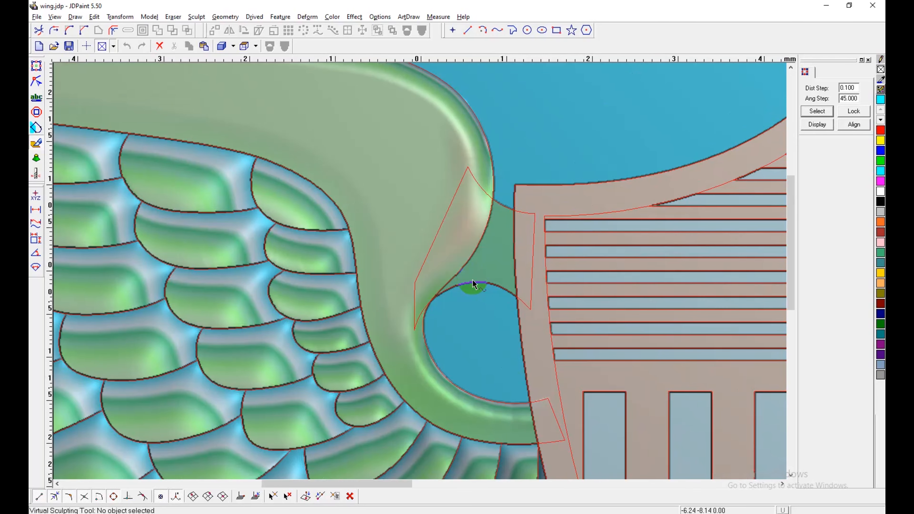
key("shift+w")
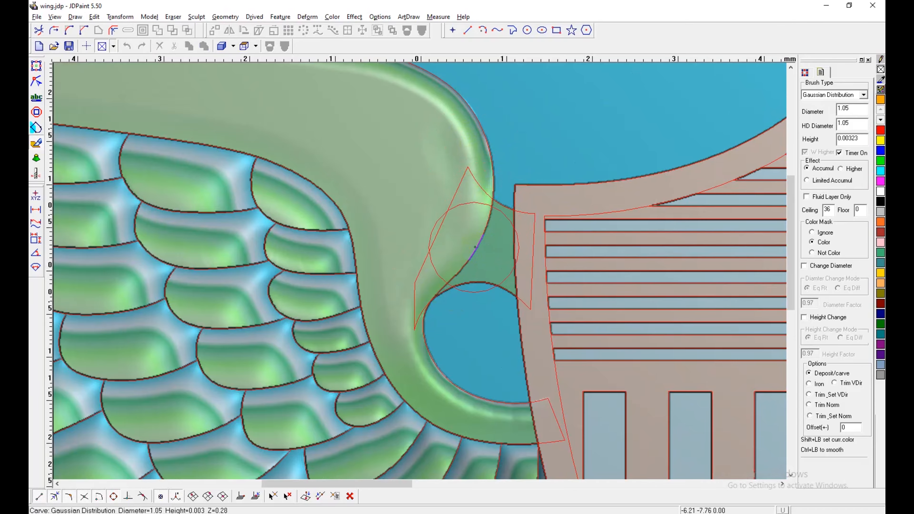
key("shift+e")
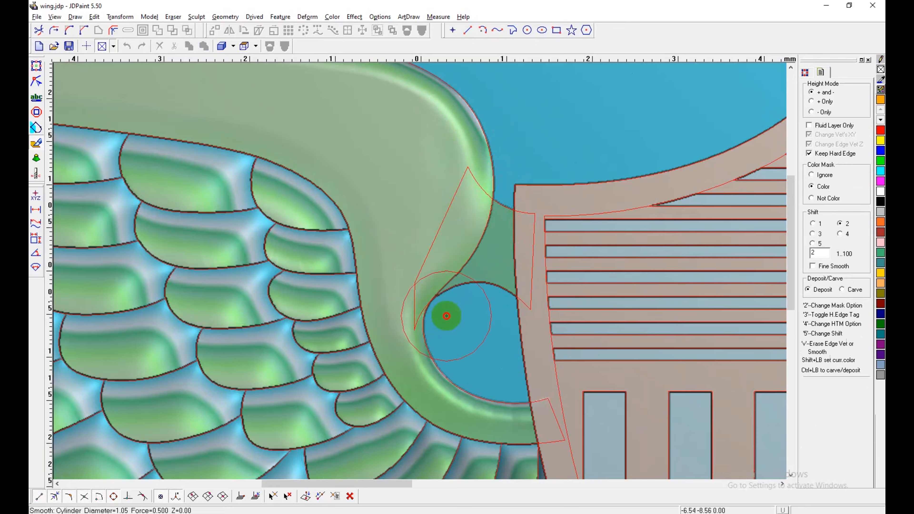
left_click(809, 153)
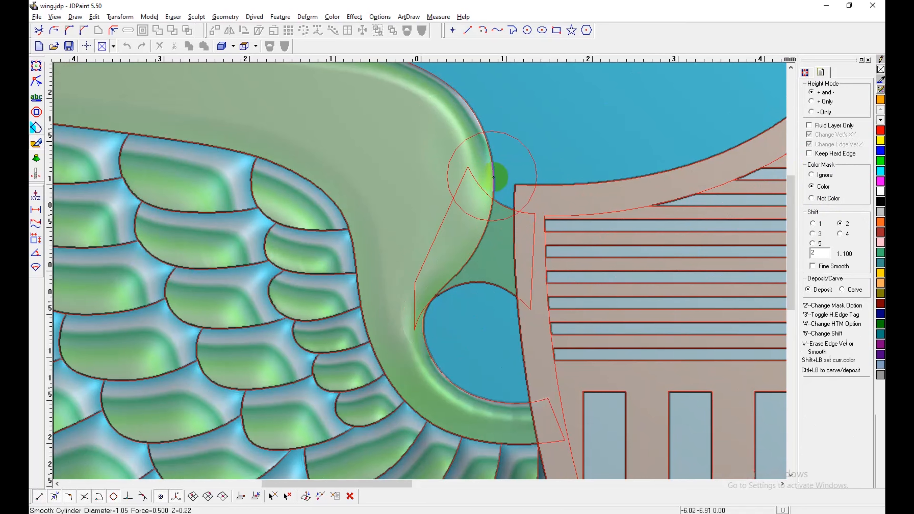
left_click(812, 223)
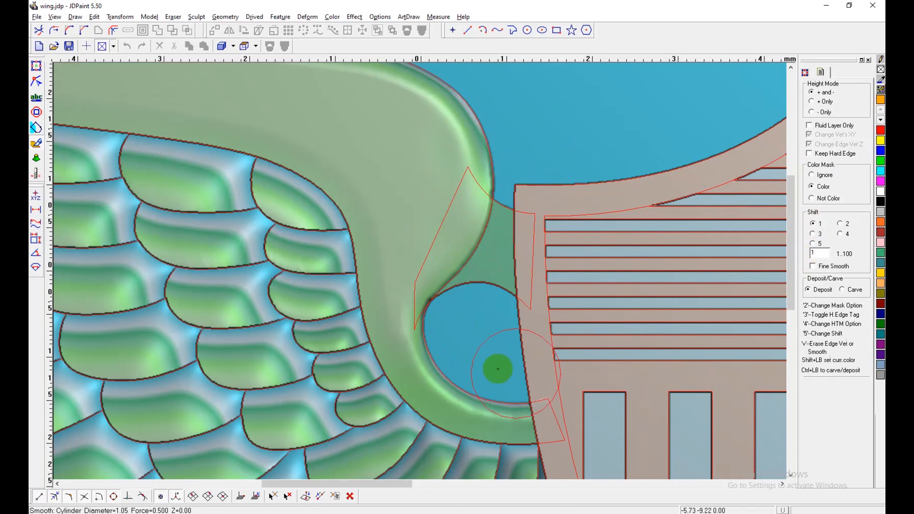
right_click(448, 296)
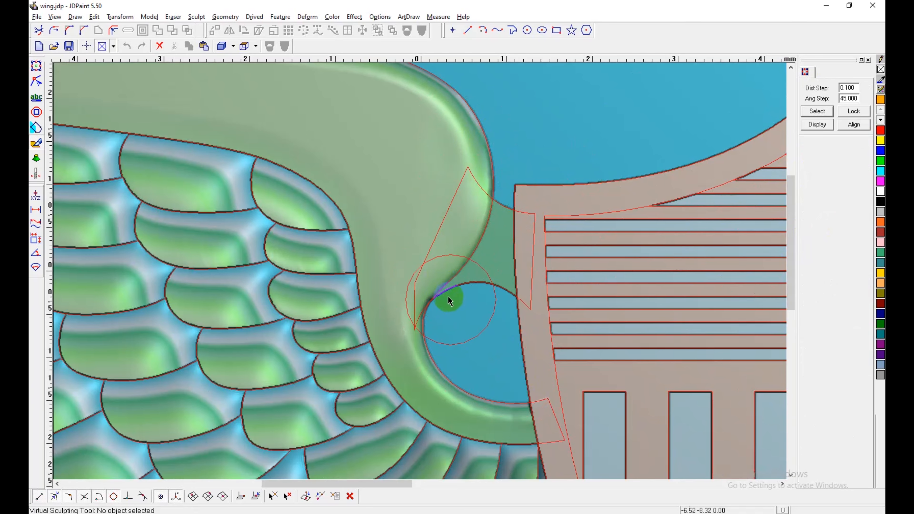
Step: Examine the whole wing and shield relief without outlines, in a tilted 3D view and from the top
key("e")
key("e")
key("e")
key("e")
key("e")
key("e")
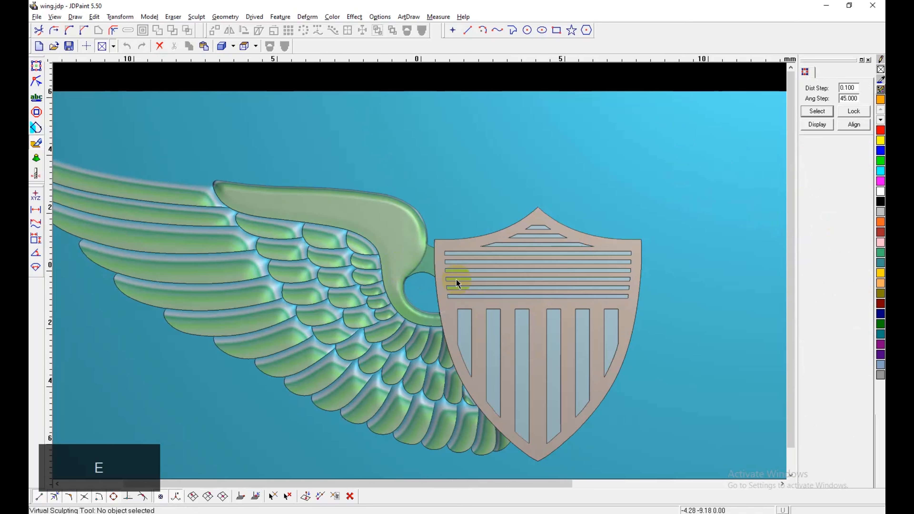
middle_click_drag(477, 312, 483, 260)
middle_click_drag(519, 308, 513, 260, "shift")
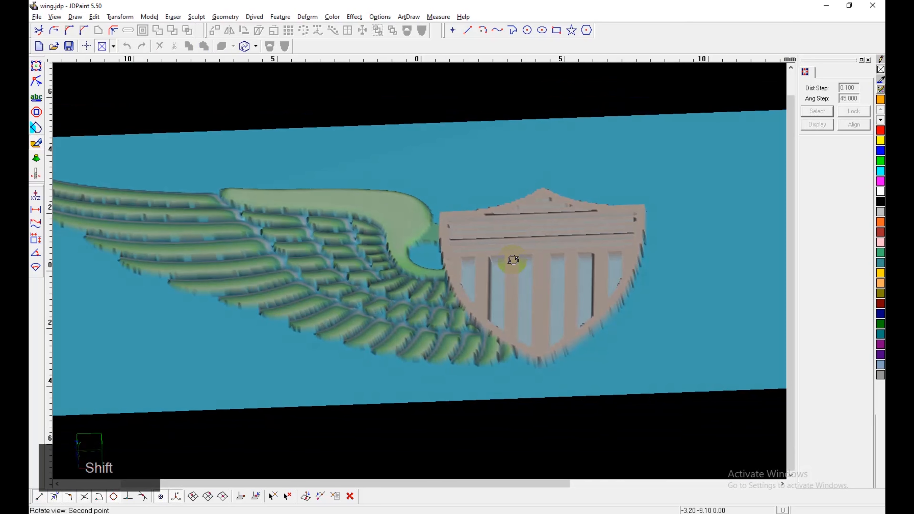
right_click(496, 167)
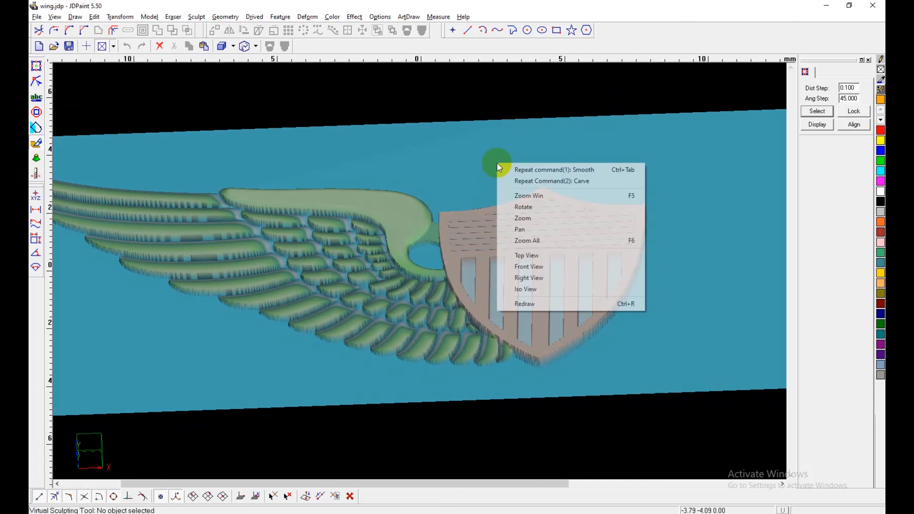
left_click(512, 237)
middle_click_drag(455, 331, 397, 332)
scroll(476, 263, "up", 1)
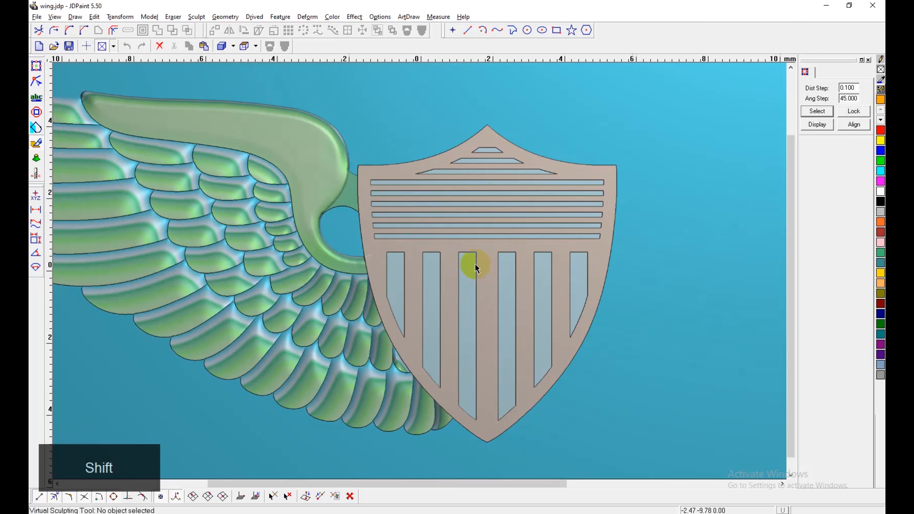
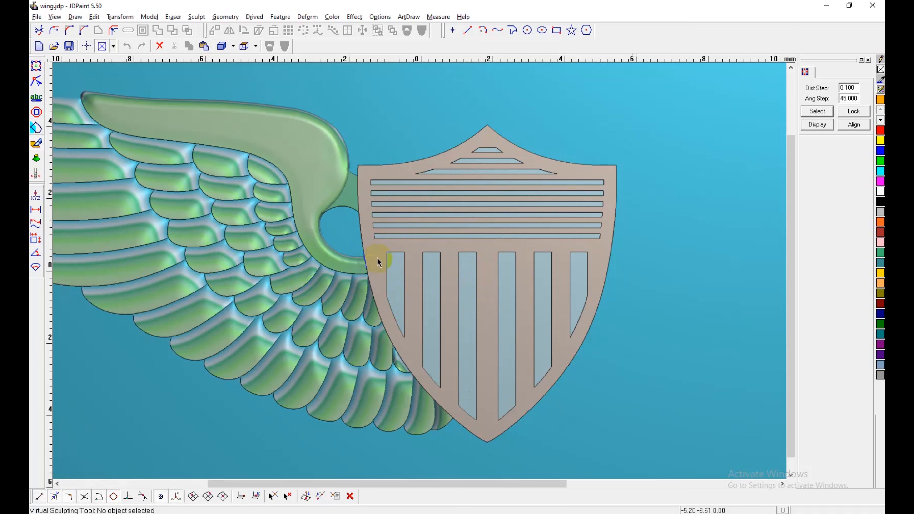
Step: Apply blue wire coloring to the shield's stripe outlines and seed-color the shield field just above the vertical stripes
scroll(378, 268, "up", 2, "shift")
key("shift+n")
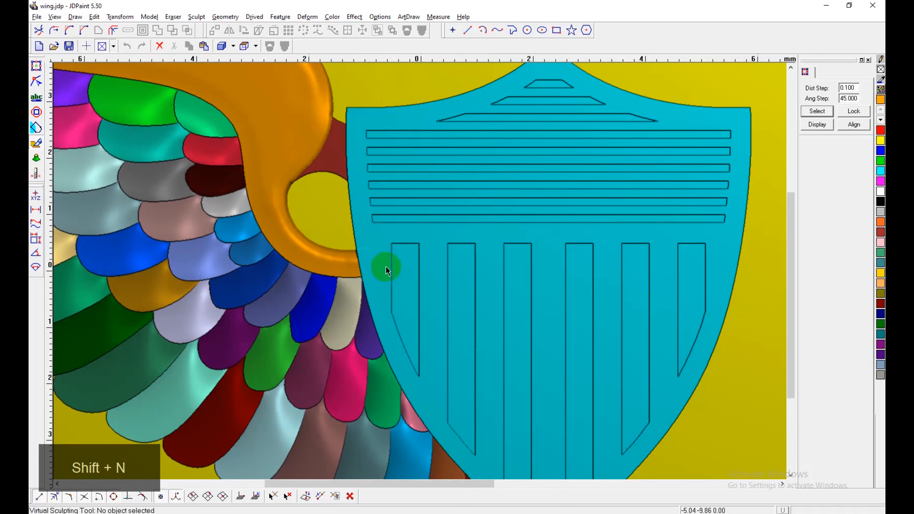
key("e")
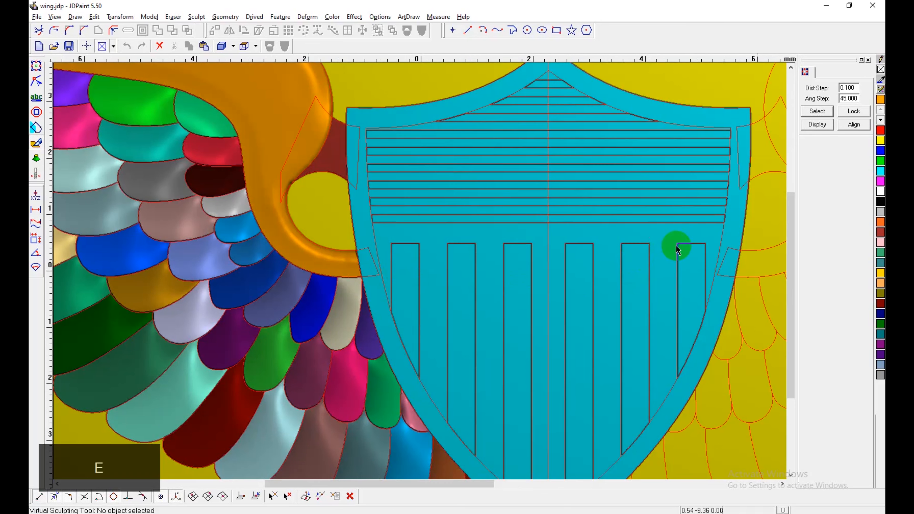
left_click(881, 150)
key("z")
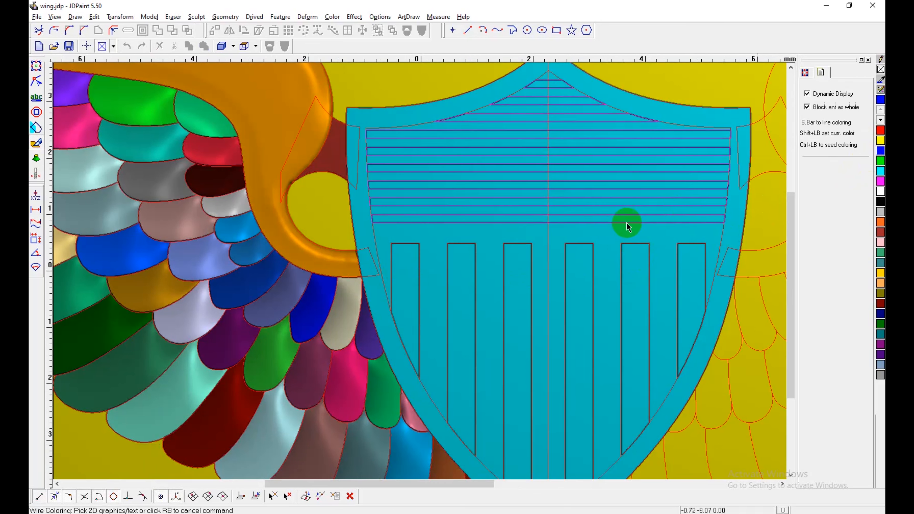
key("shift+x")
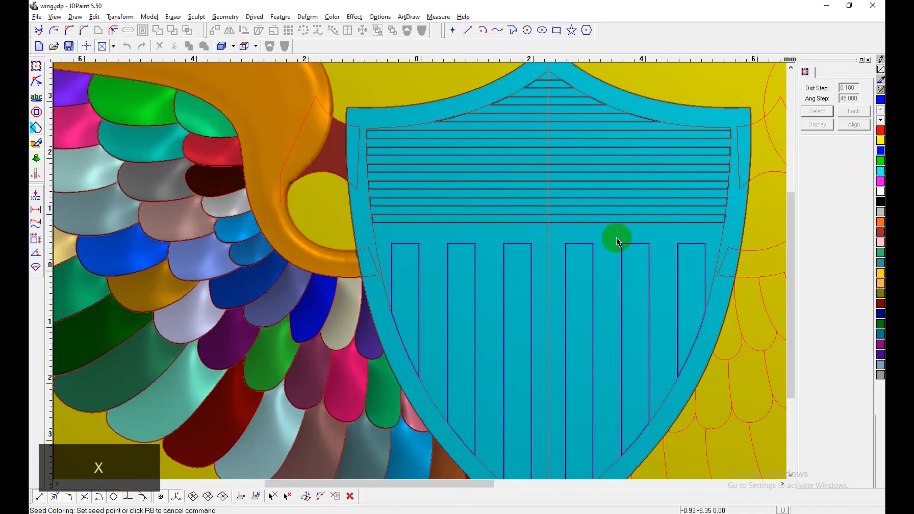
left_click(618, 242)
Step: Punch the shield field around the stripes to an absolute height of 0.4, restricted by the Color mask
key("shift+b")
key("shift+r")
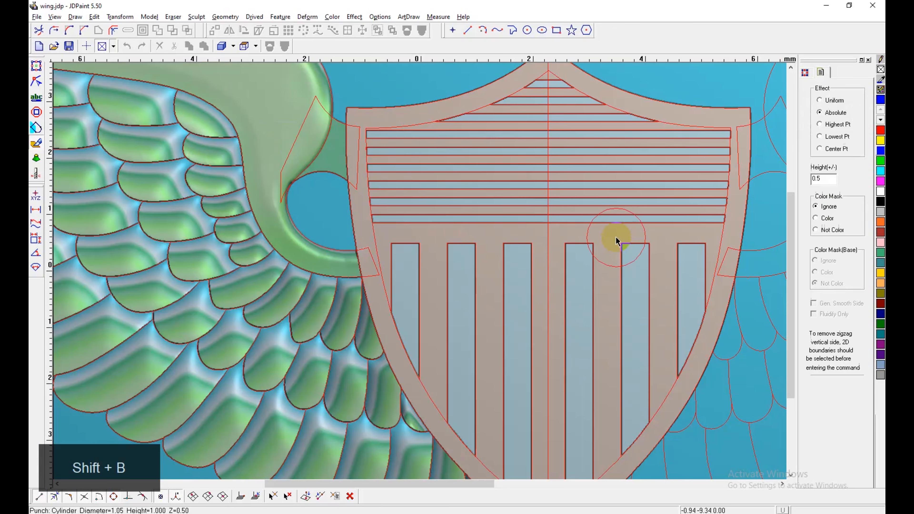
left_click(816, 218)
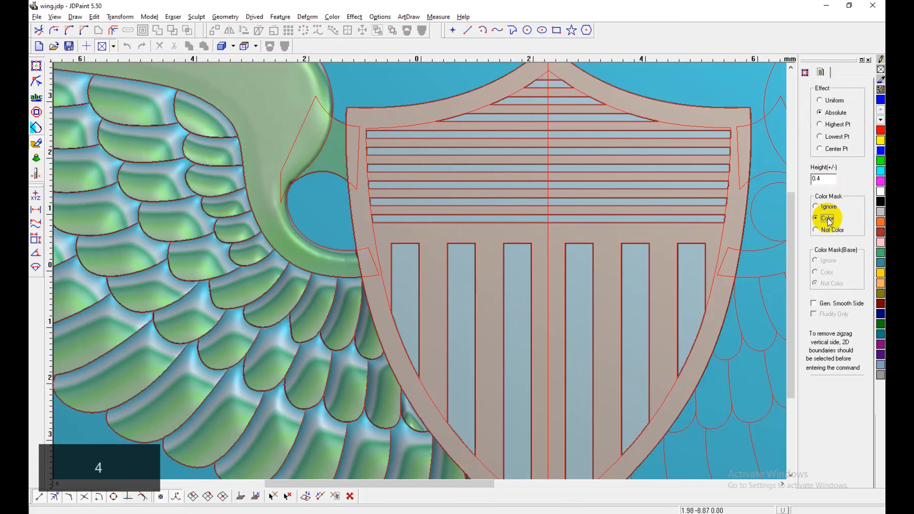
left_click(661, 244, "shift")
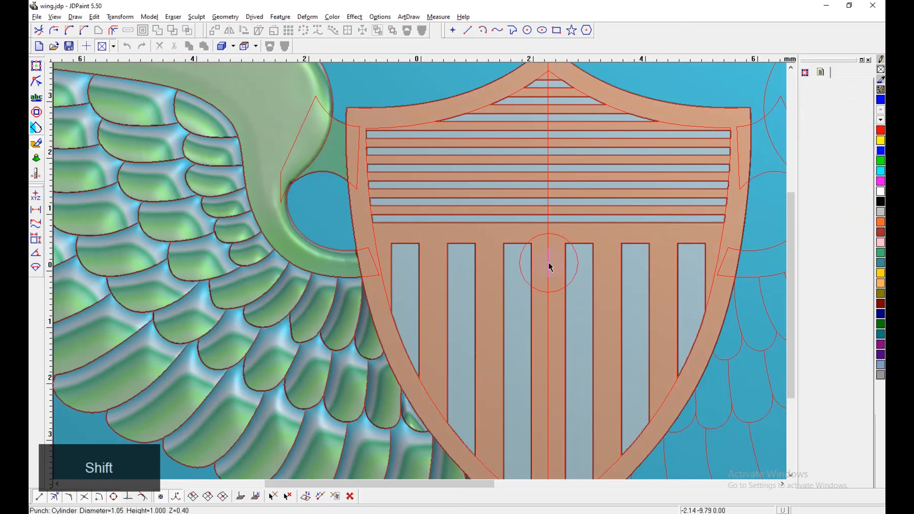
Step: Hide the outlines and compare the shield's height with the wing in a tilted 3D view and from the top
scroll(549, 265, "down", 2)
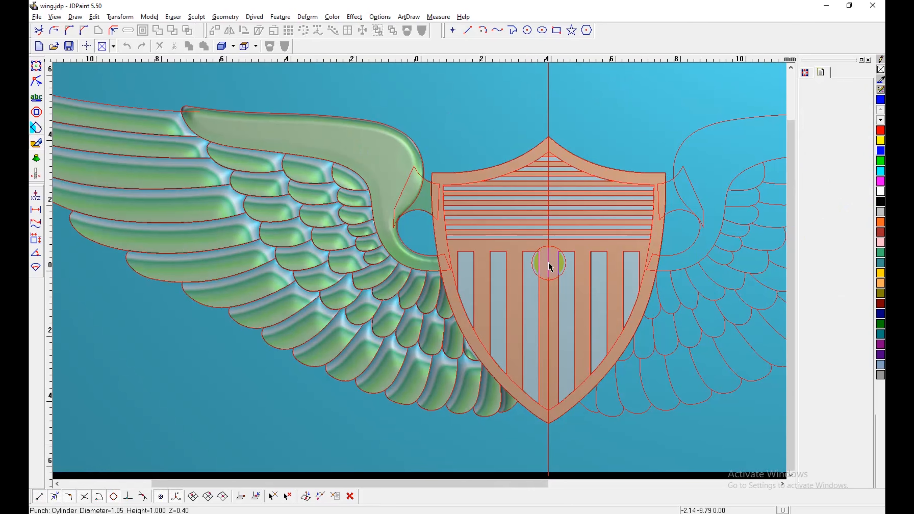
key("shift+b")
key("e")
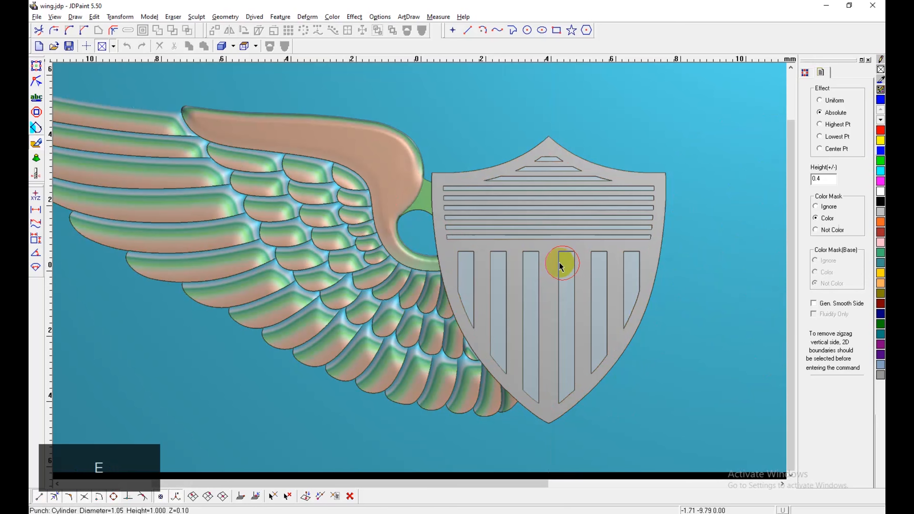
middle_click_drag(564, 322, 564, 269)
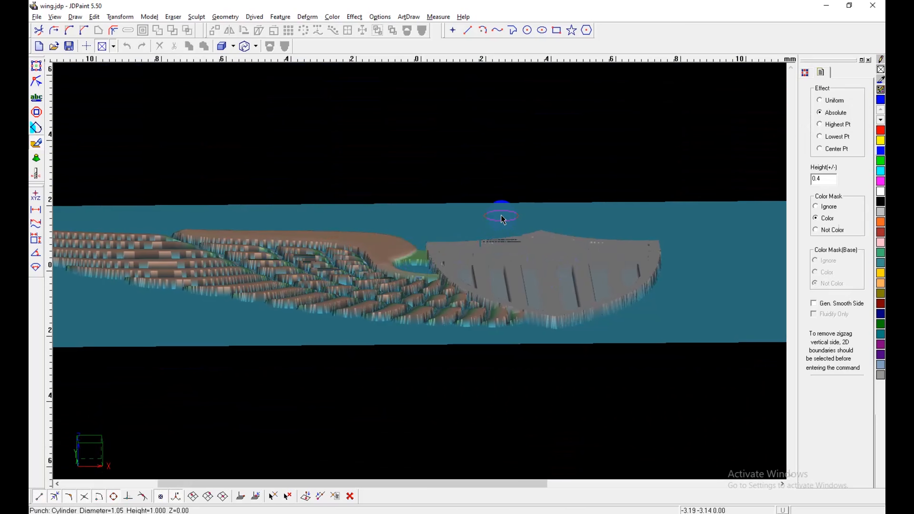
right_click(484, 171)
left_click(510, 263)
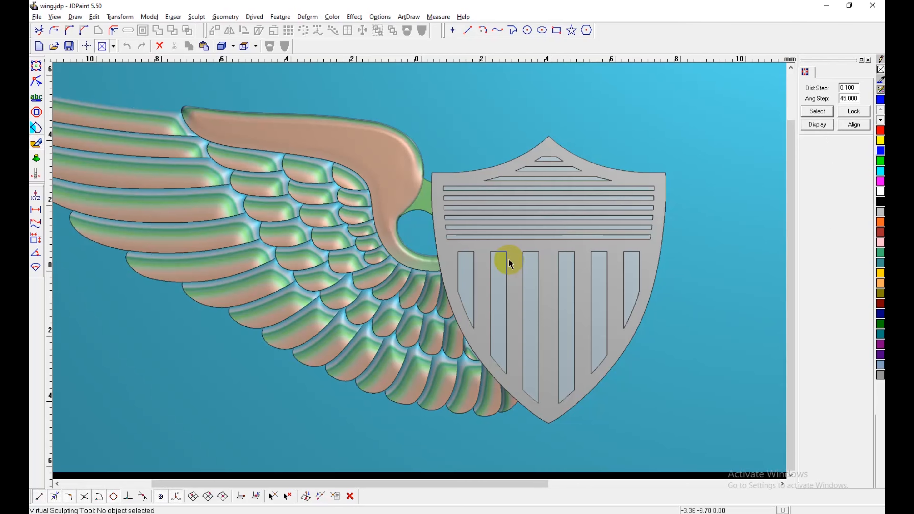
Step: Punch the shield field to absolute height 0.3 with the Color mask, and check the relief in 3D and from the top
key("shift+r")
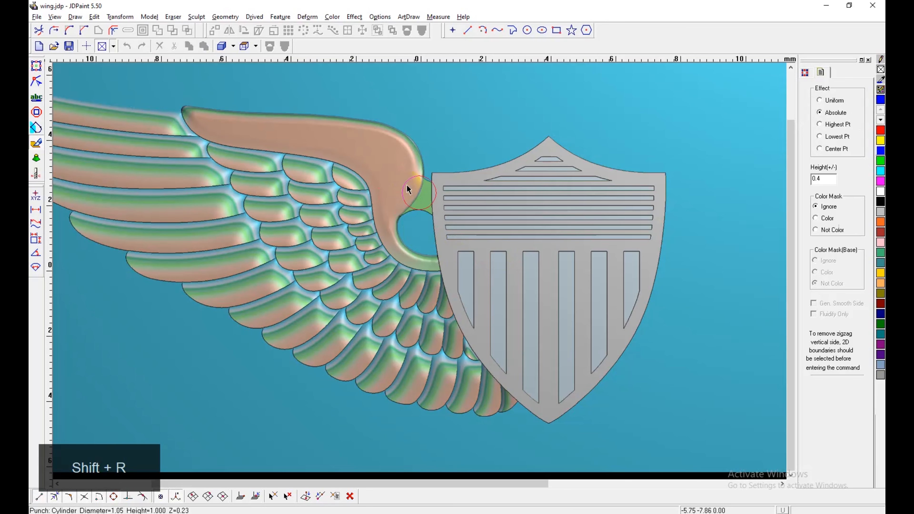
key("shift+r")
left_click(822, 178)
left_click_drag(822, 177, 819, 177)
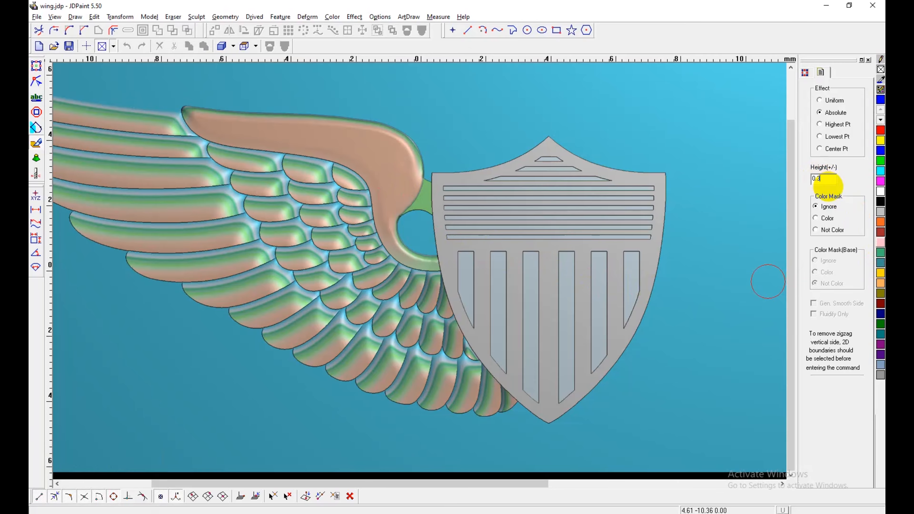
type("3")
left_click(830, 219)
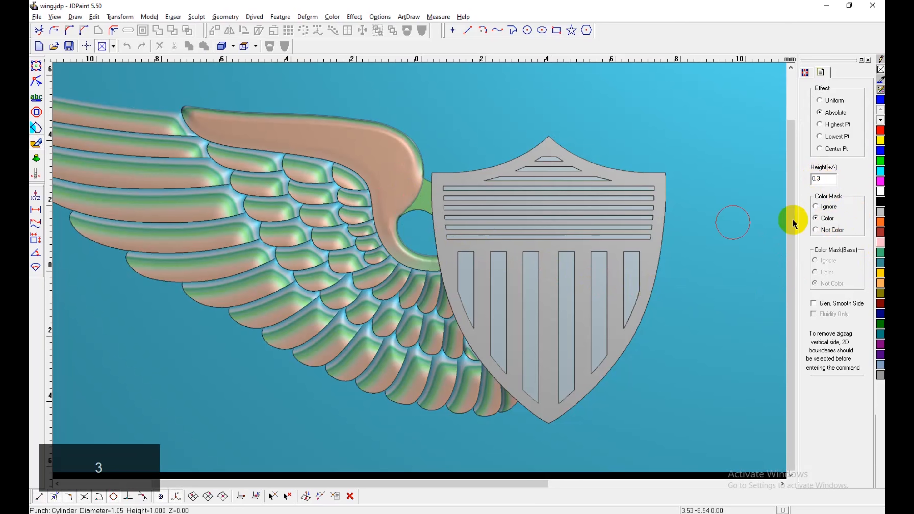
left_click(654, 256, "shift")
left_click(644, 316, "shift")
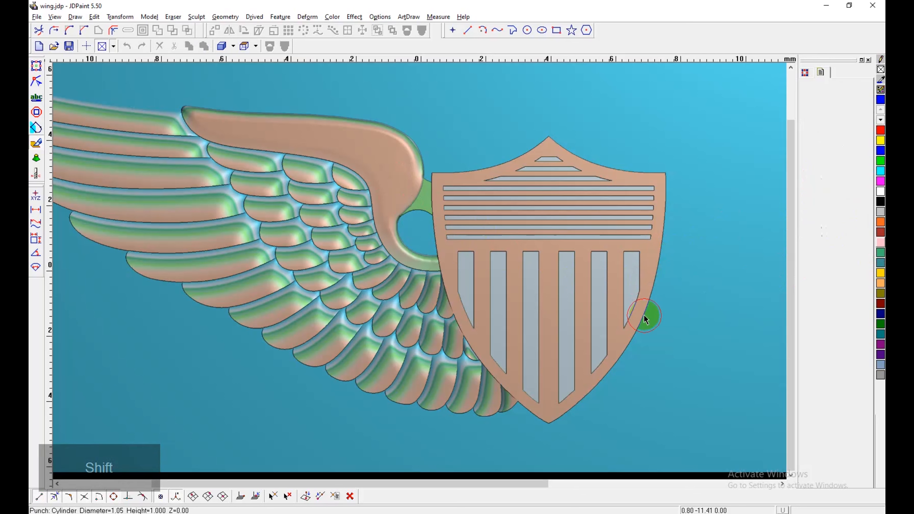
middle_click_drag(559, 307, 549, 255)
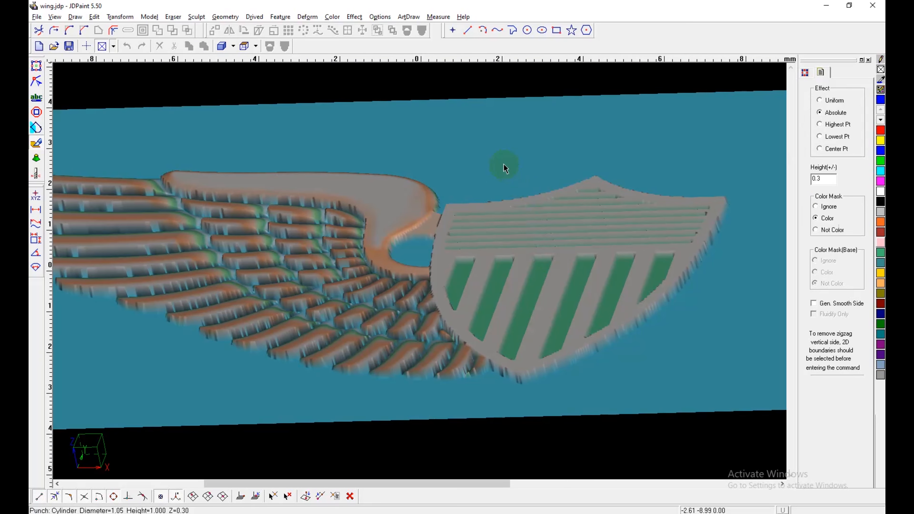
right_click(475, 143)
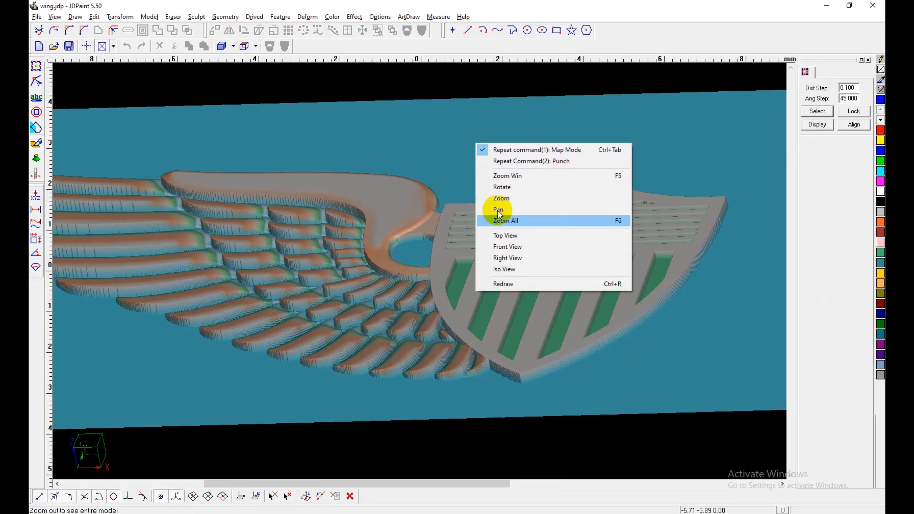
left_click(508, 237)
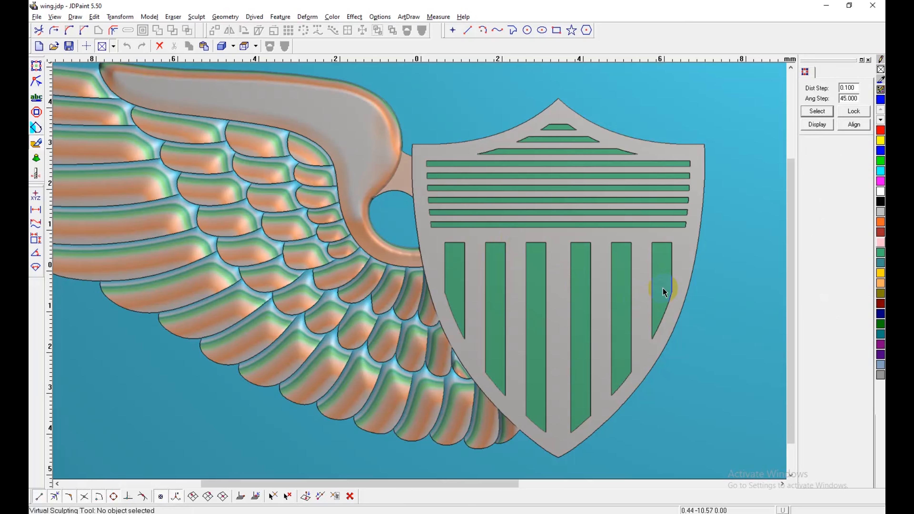
Step: Punch the shield field around the stripes to an absolute height of 0.35, restricted by the Color mask
key("shift+r")
left_click(826, 179)
type("5")
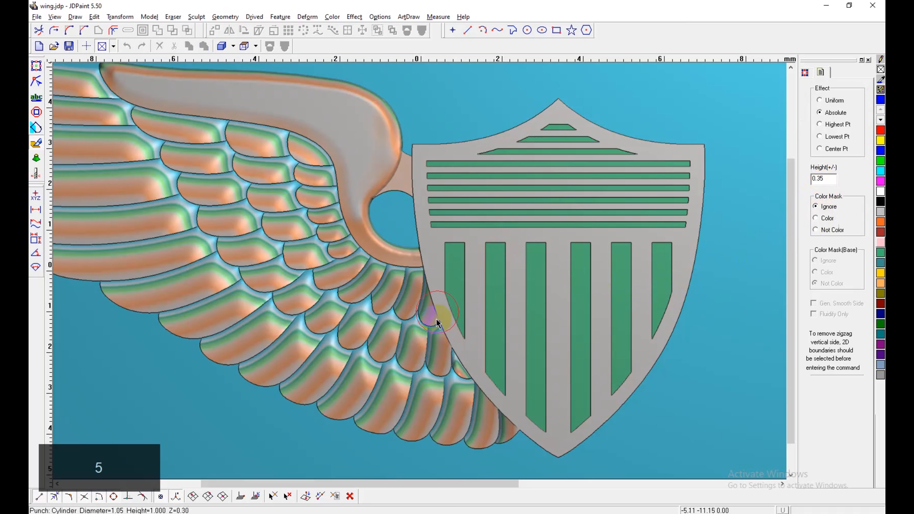
left_click(825, 218)
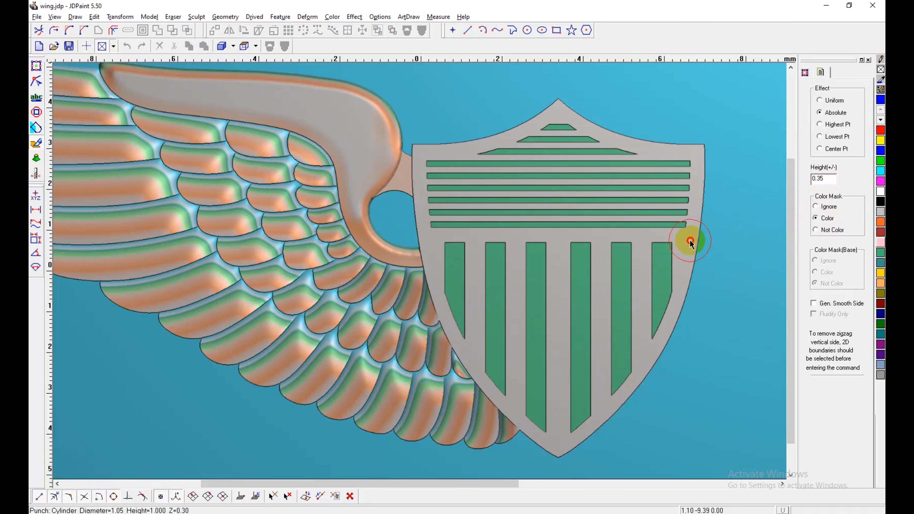
key("shift")
right_click(687, 259)
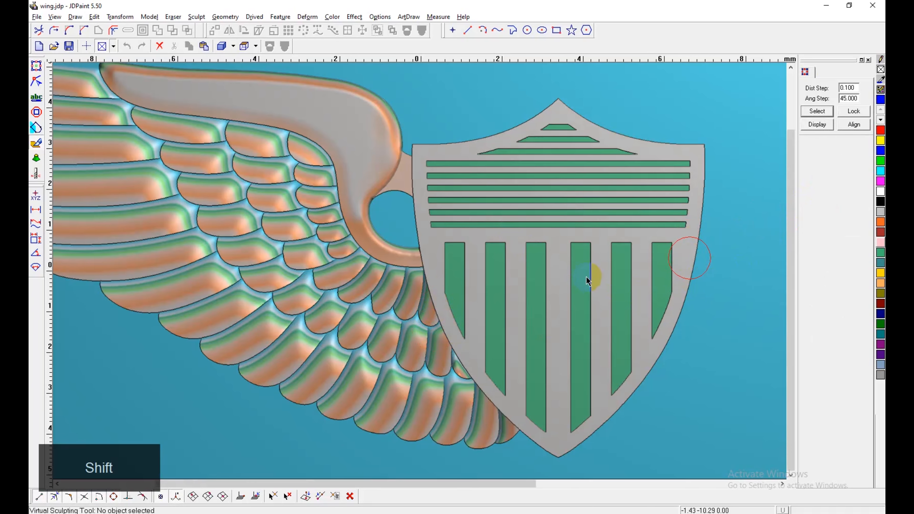
Step: Mirror the finished wing to the other side of the shield with the LR Full Symm symmetry mode
scroll(586, 276, "down", 4)
middle_click_drag(550, 280, 495, 282)
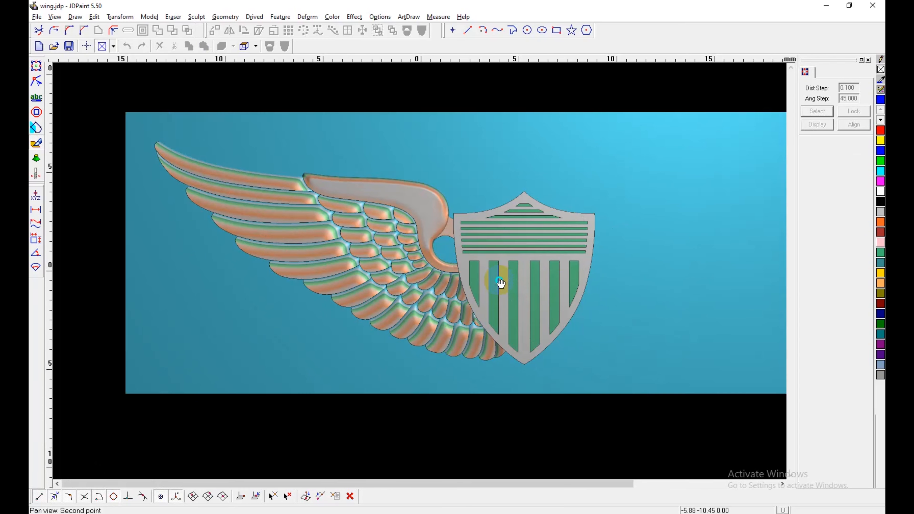
key("shift")
left_click(643, 222)
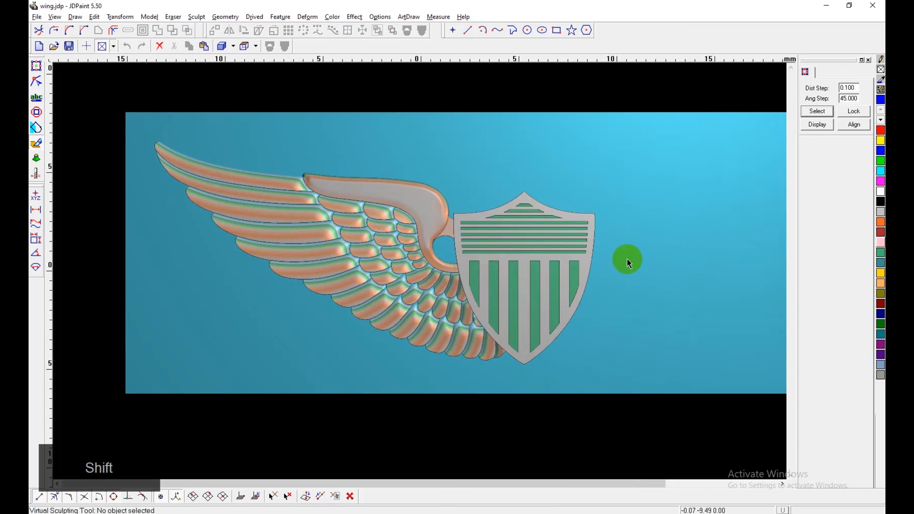
left_click(292, 22)
left_click(299, 62)
left_click(263, 178)
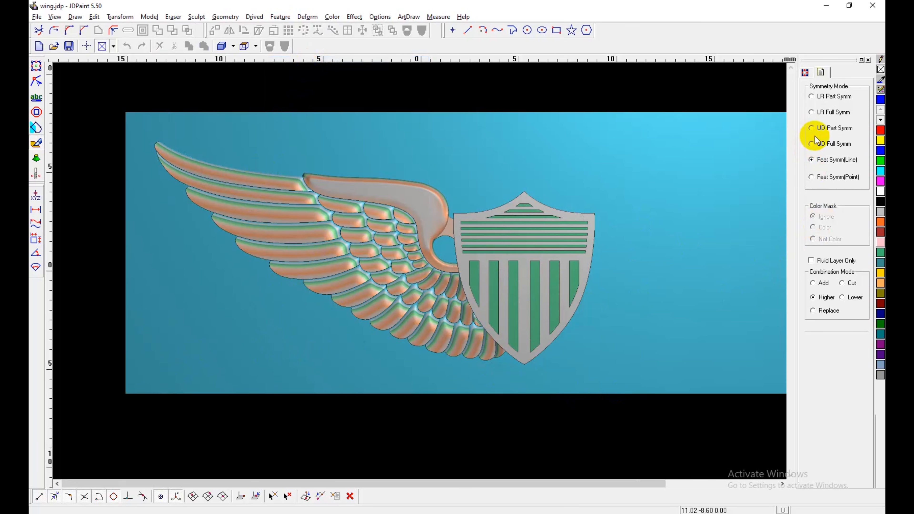
left_click(826, 116)
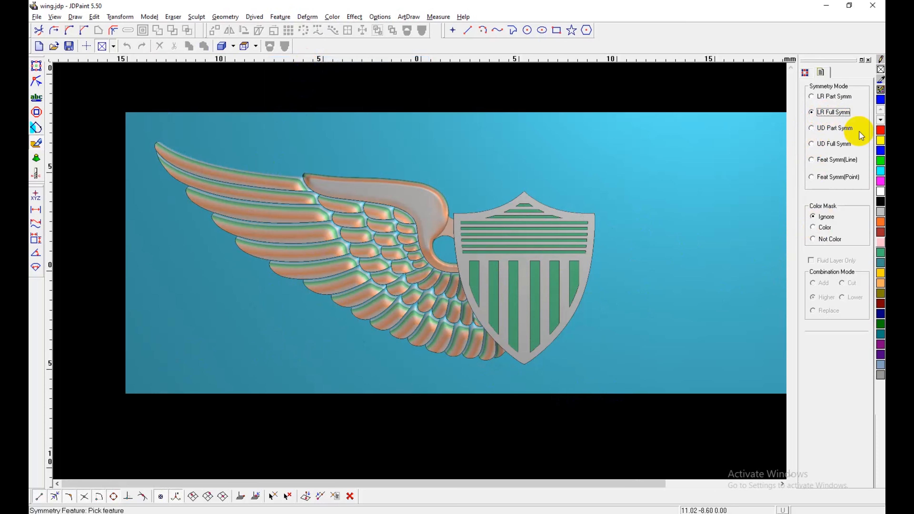
left_click(276, 316)
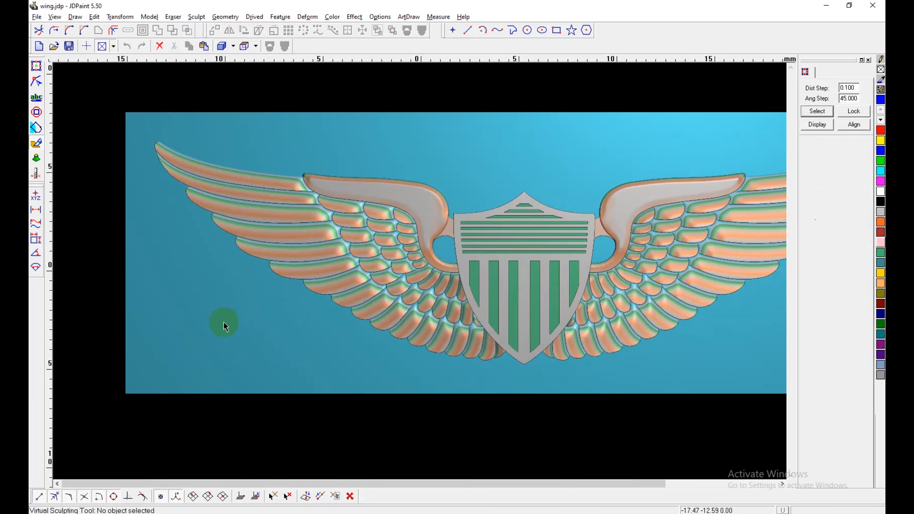
Step: Smooth the whole relief with Smooth Num 10 and Sharp Feature Reserved off, and save the file
scroll(224, 322, "down", 2)
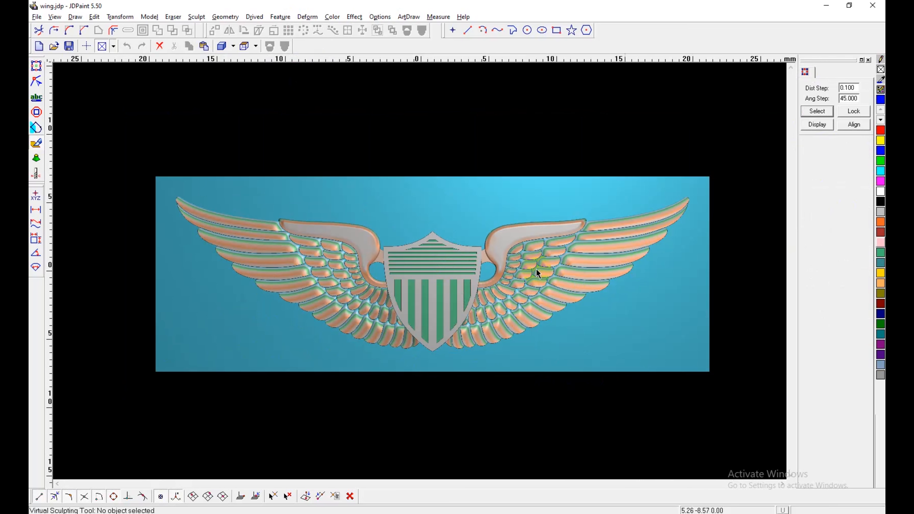
scroll(502, 293, "up", 2)
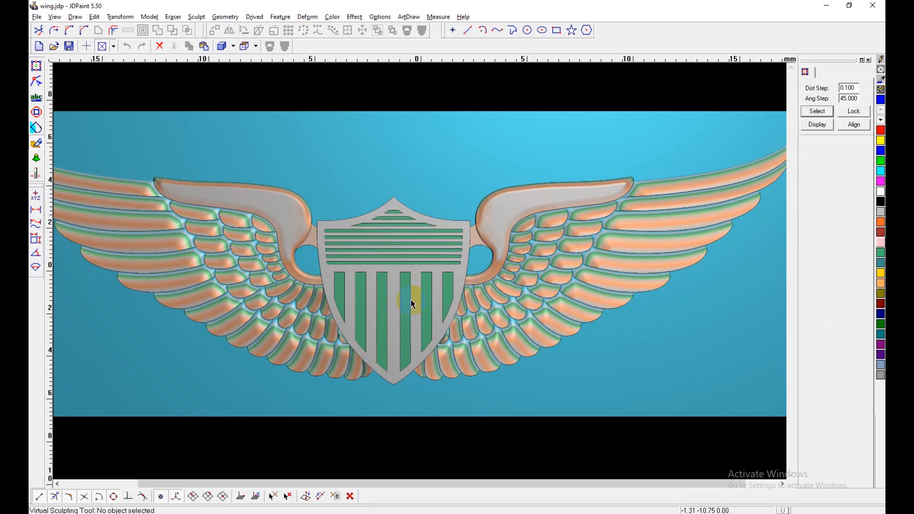
scroll(412, 299, "down", 1)
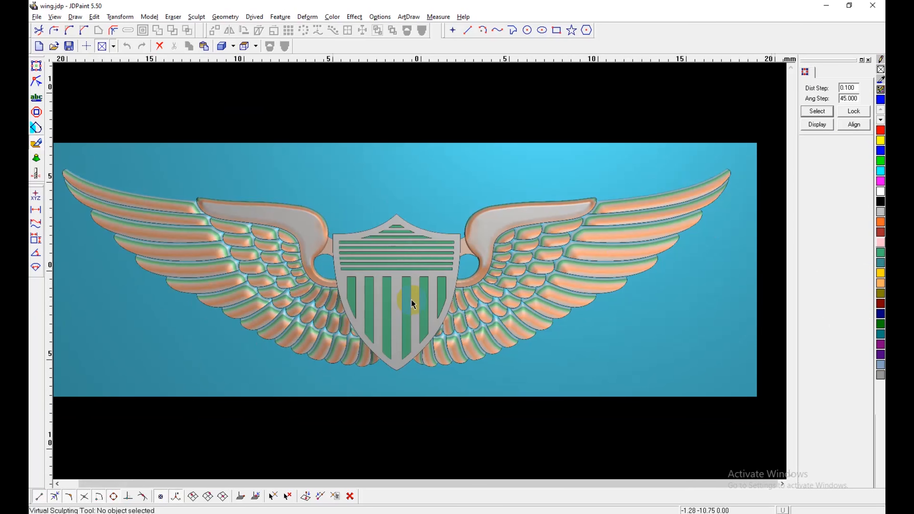
left_click(351, 18)
left_click(373, 37)
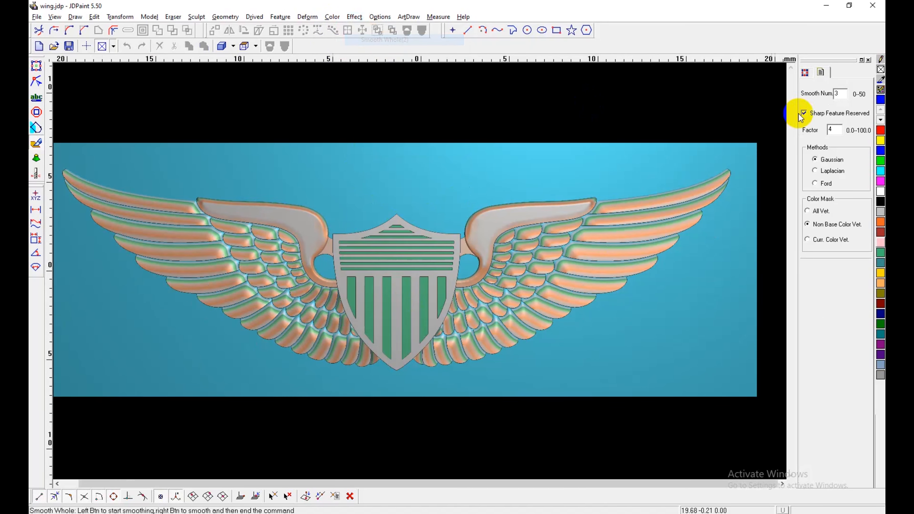
left_click(813, 112)
left_click_drag(840, 94, 824, 93)
type("10")
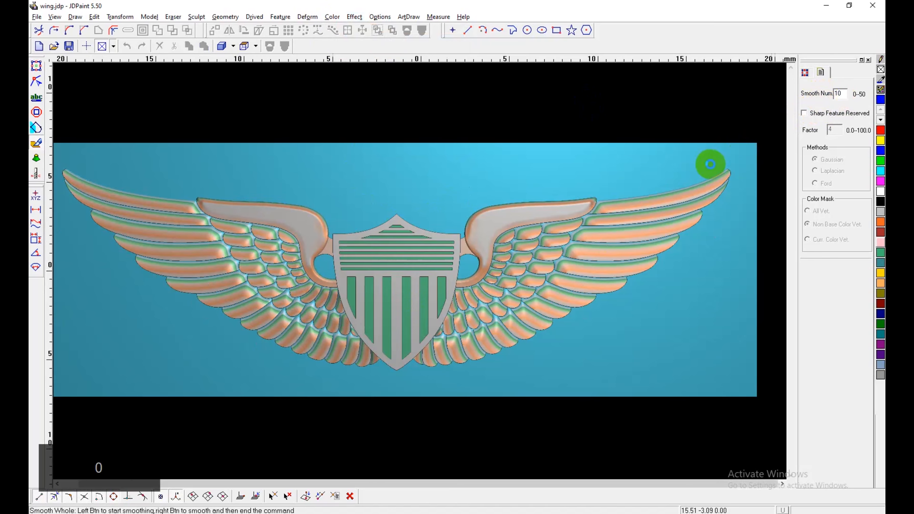
left_click(710, 164)
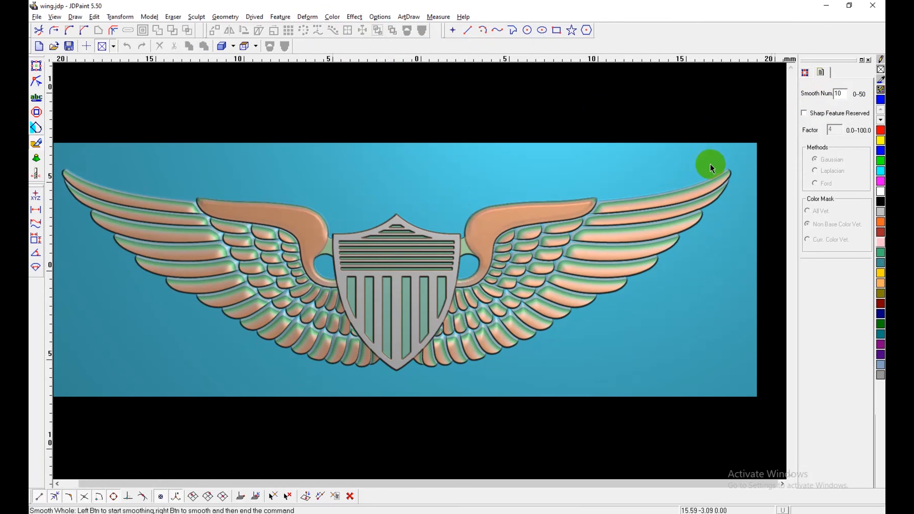
key("Escape")
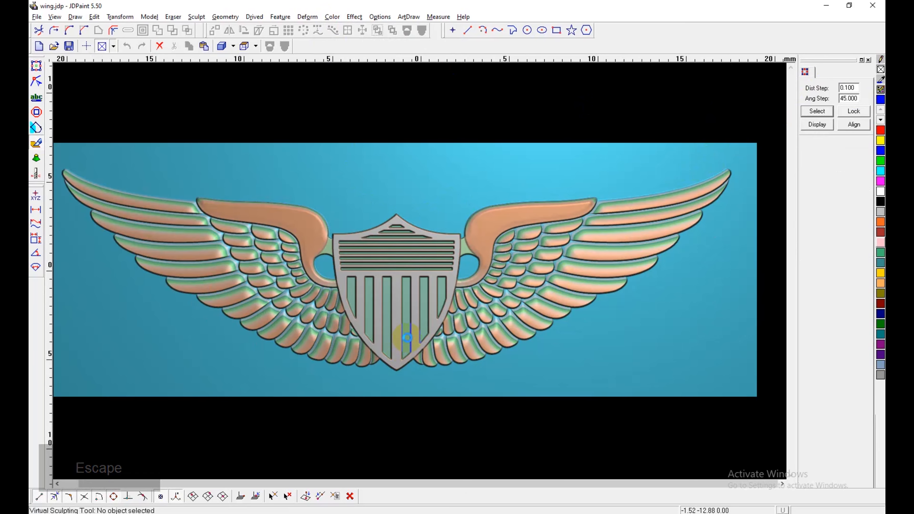
key("ctrl+s")
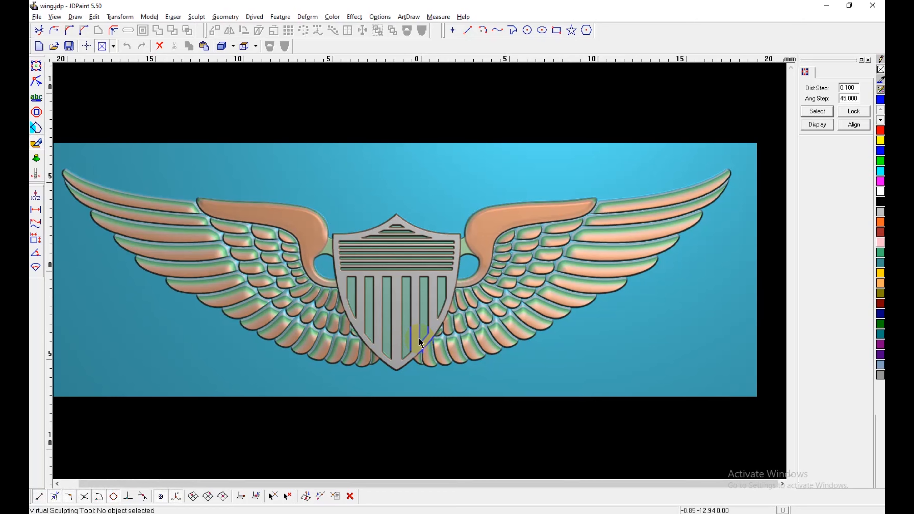
Step: Return from sculpting to the 2D drawing and examine the traced wing and shield outlines over the reference image
left_click(36, 66)
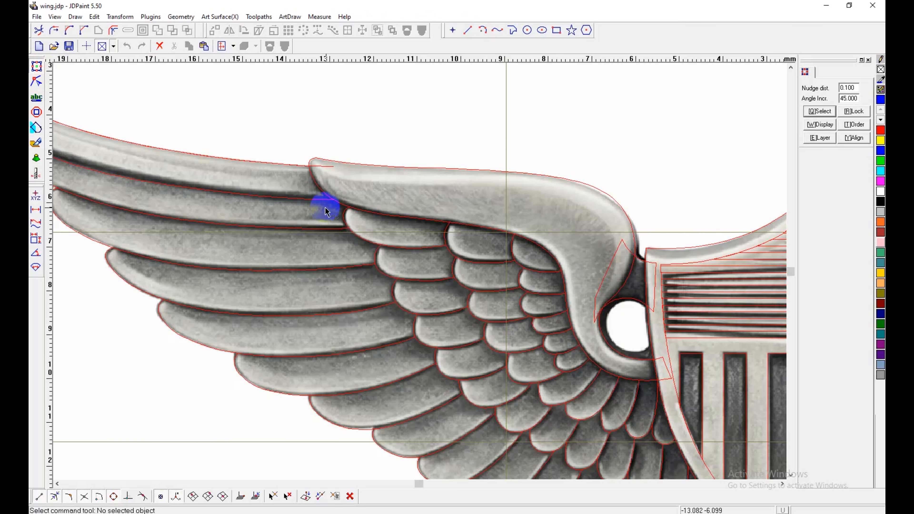
scroll(326, 204, "down", 3)
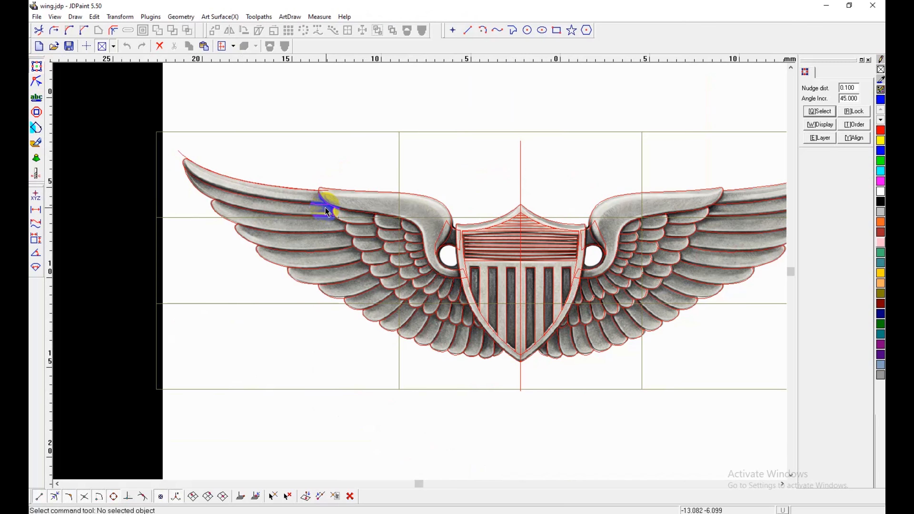
scroll(396, 257, "up", 3)
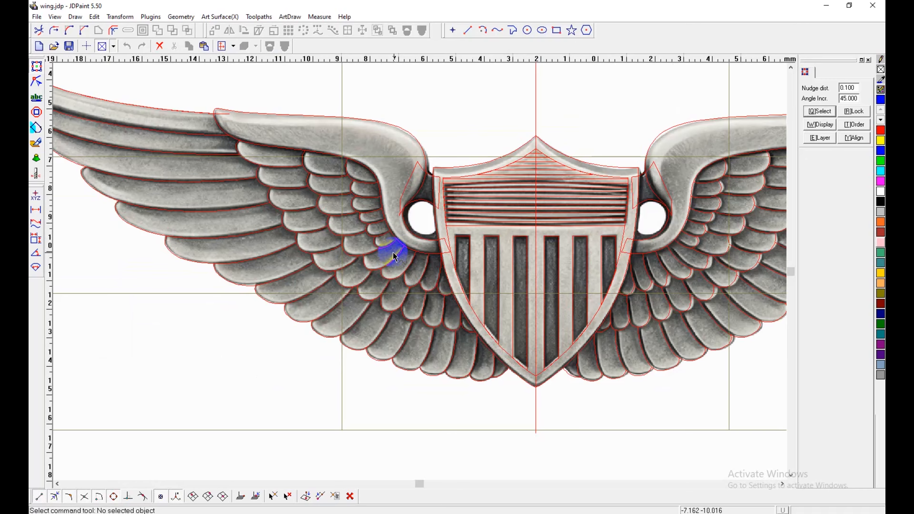
scroll(396, 258, "up", 1)
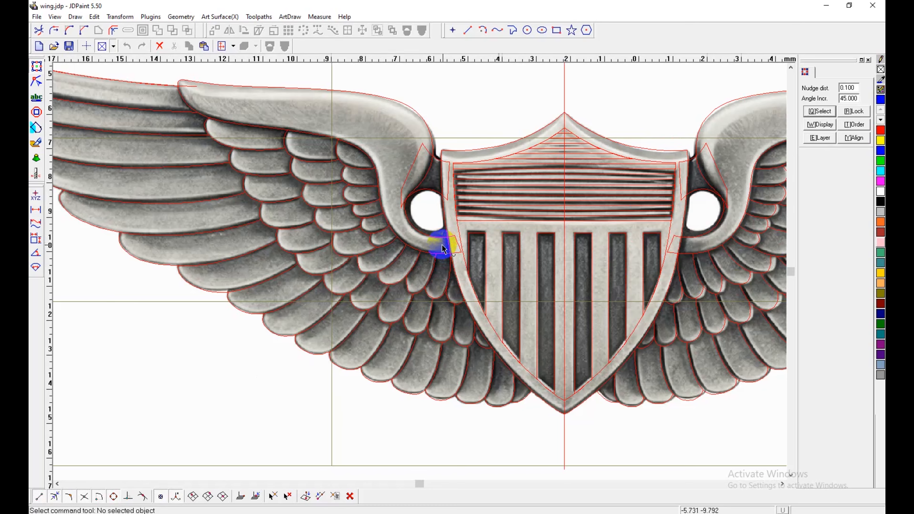
scroll(432, 216, "up", 2)
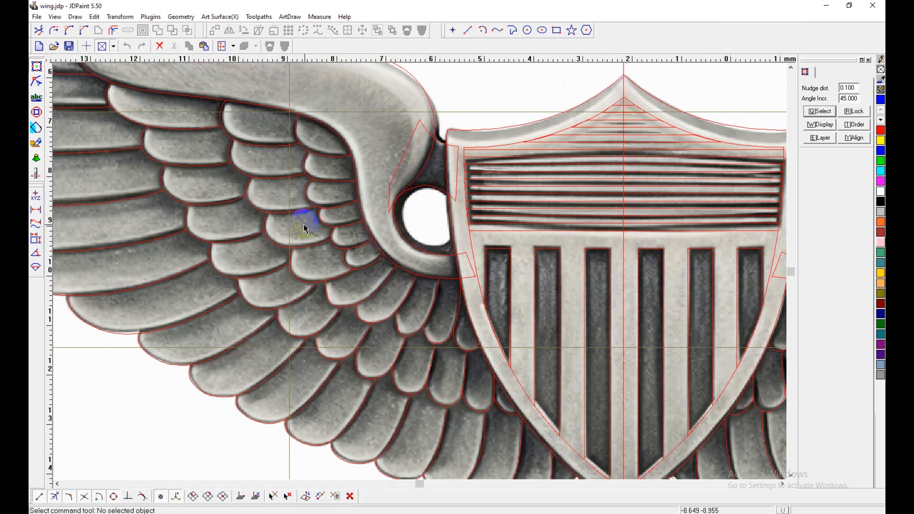
Step: Return from the 2D drawing to virtual sculpting, display the finished winged-shield relief as a shaded surface, and save the file
scroll(304, 226, "down", 3)
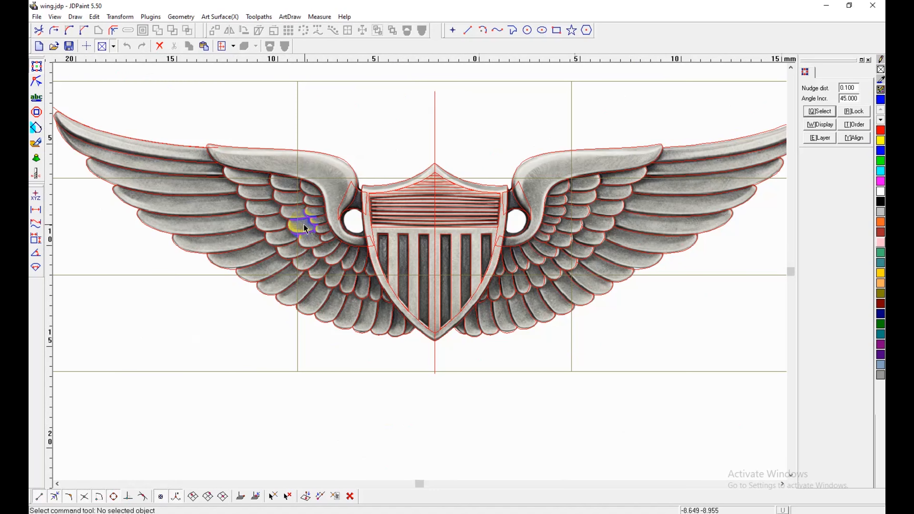
scroll(306, 225, "down", 1)
scroll(324, 222, "up", 2)
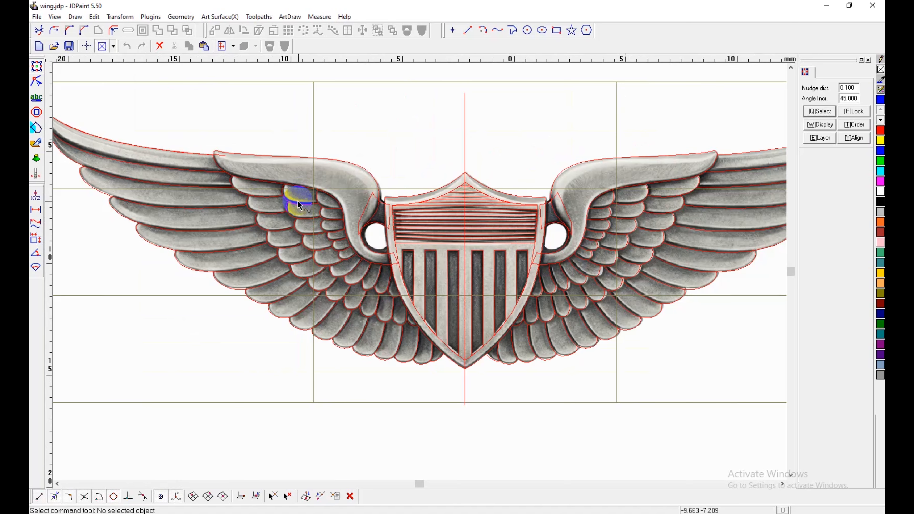
scroll(408, 310, "up", 2)
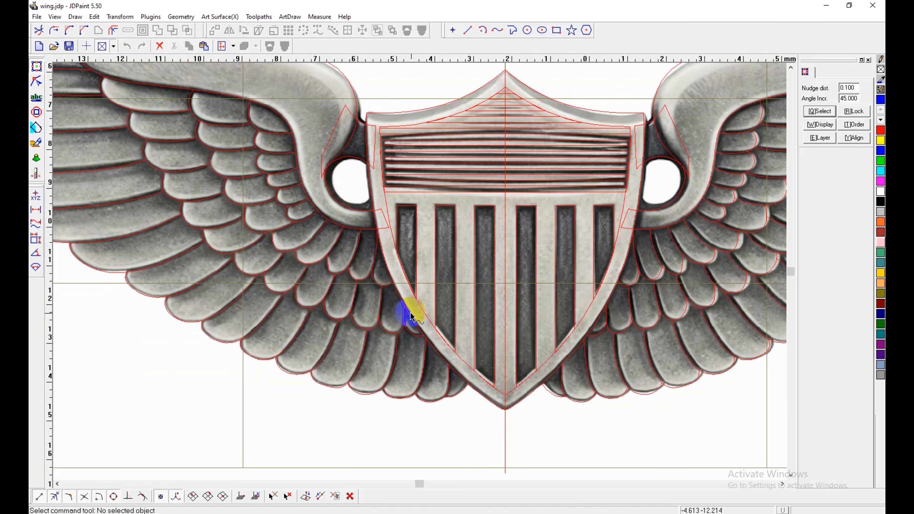
left_click(37, 143)
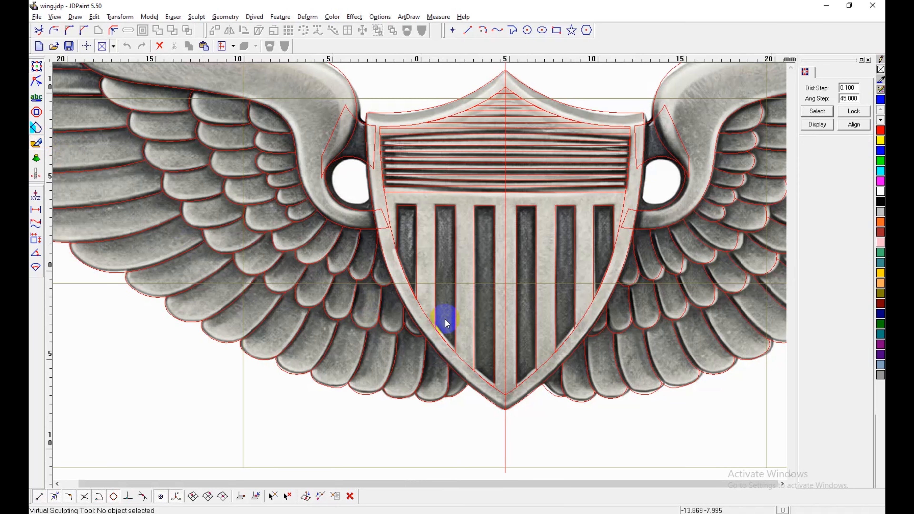
scroll(444, 319, "down", 2)
scroll(375, 303, "down", 1)
key("e")
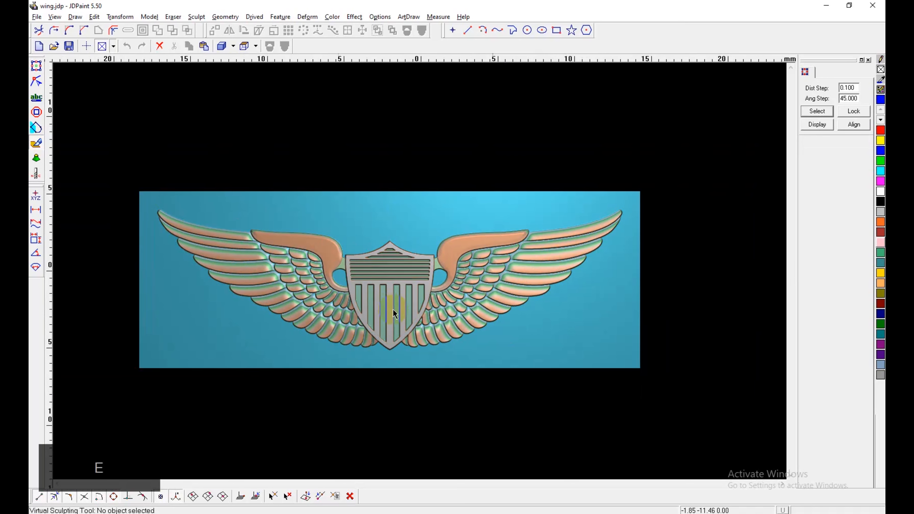
scroll(392, 309, "up", 1)
scroll(431, 318, "up", 1)
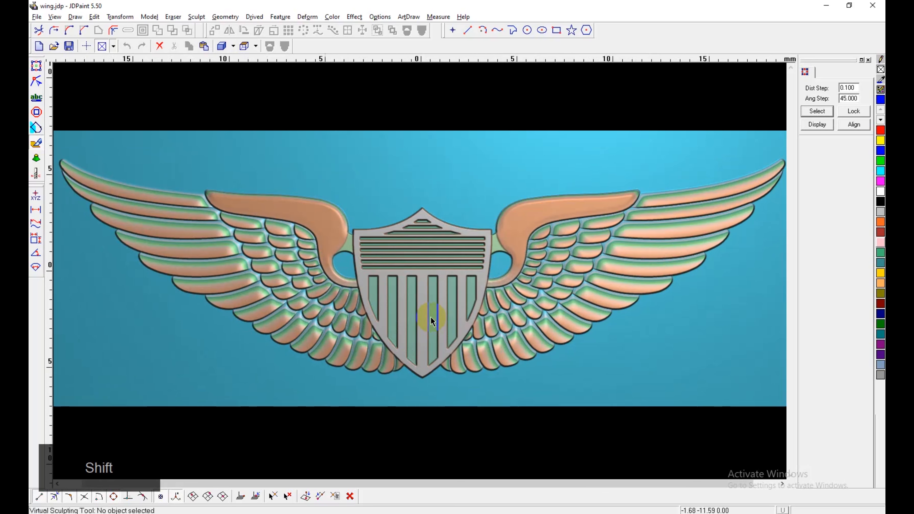
key("ctrl+s")
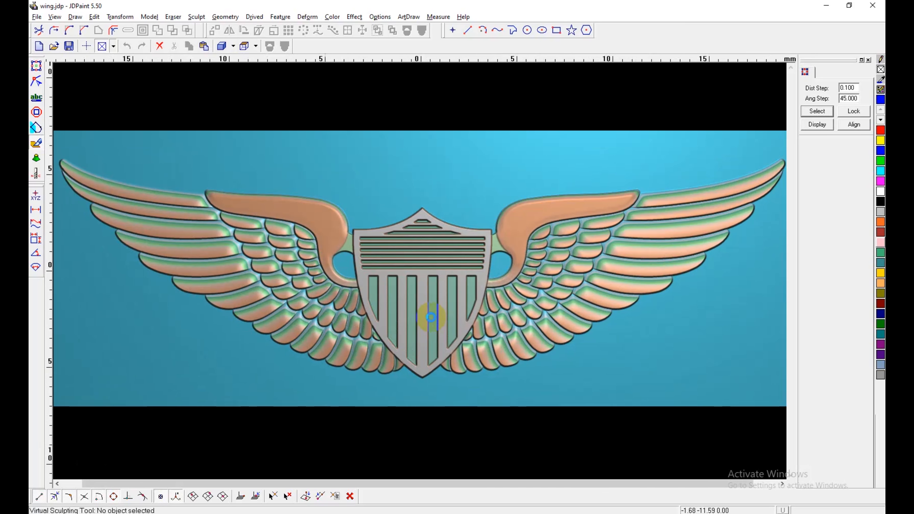